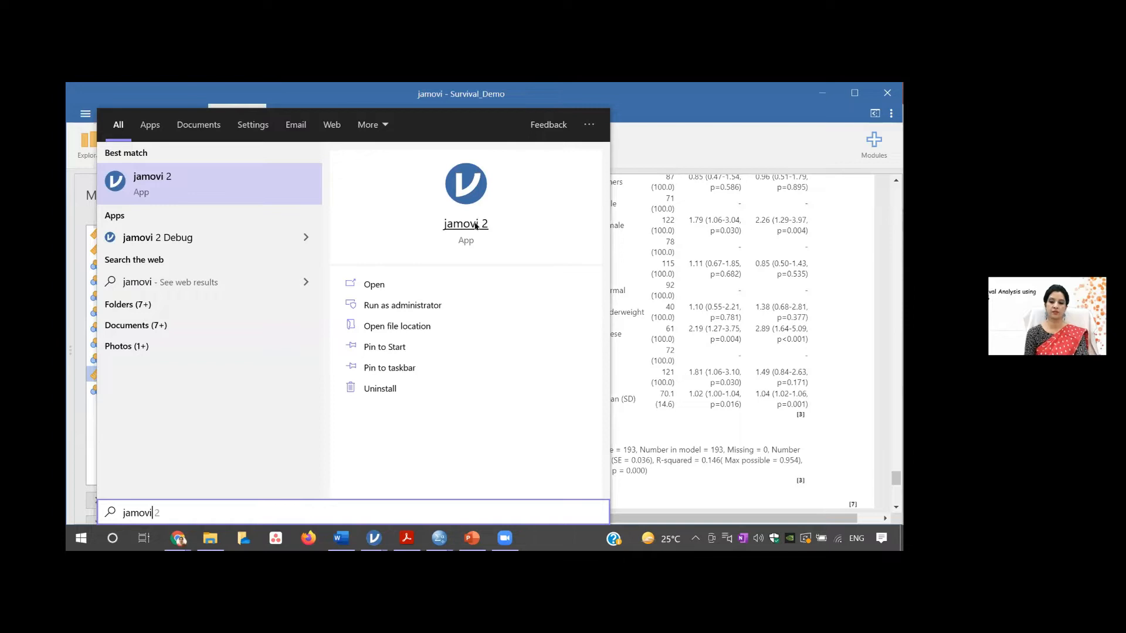
- Launch jamovi 2 and start a new, empty data set
left_click(475, 226)
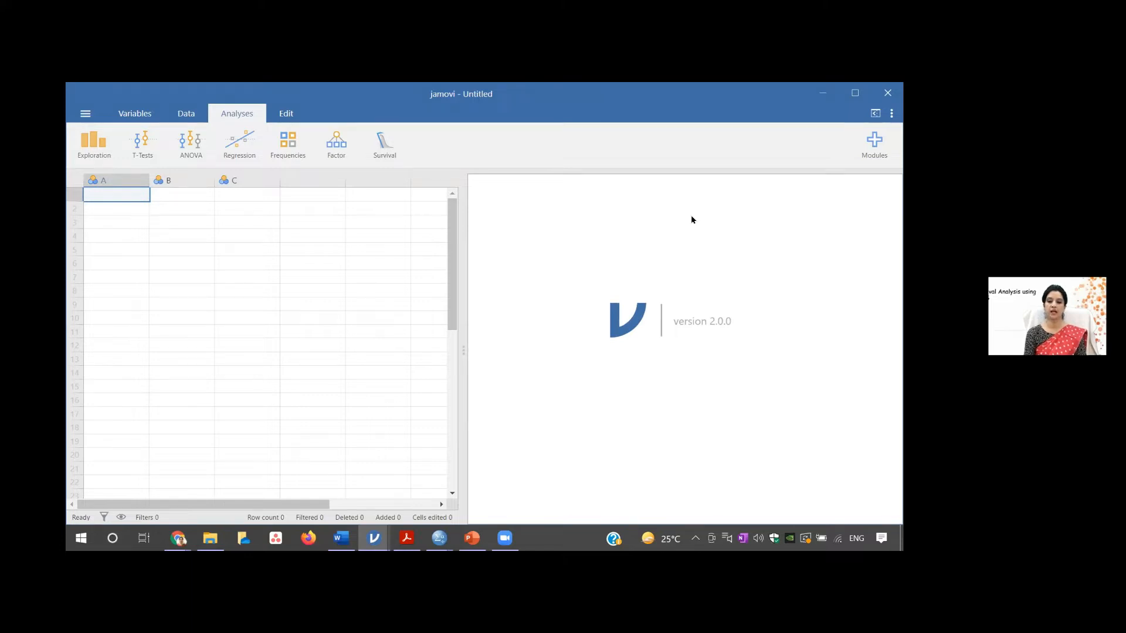
left_click(85, 114)
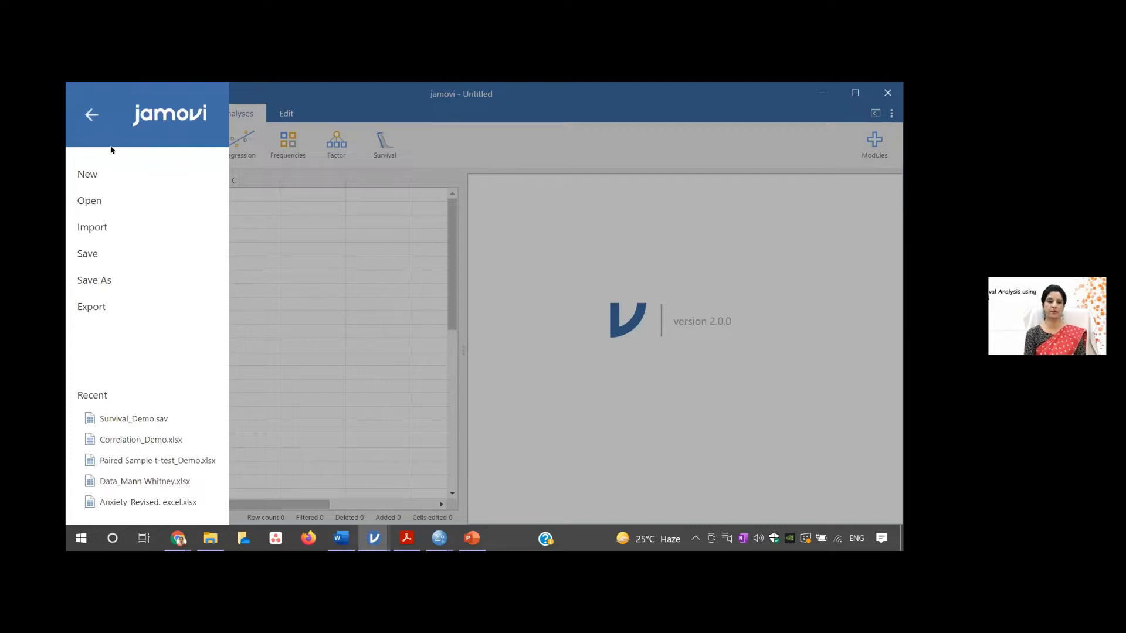
left_click(88, 175)
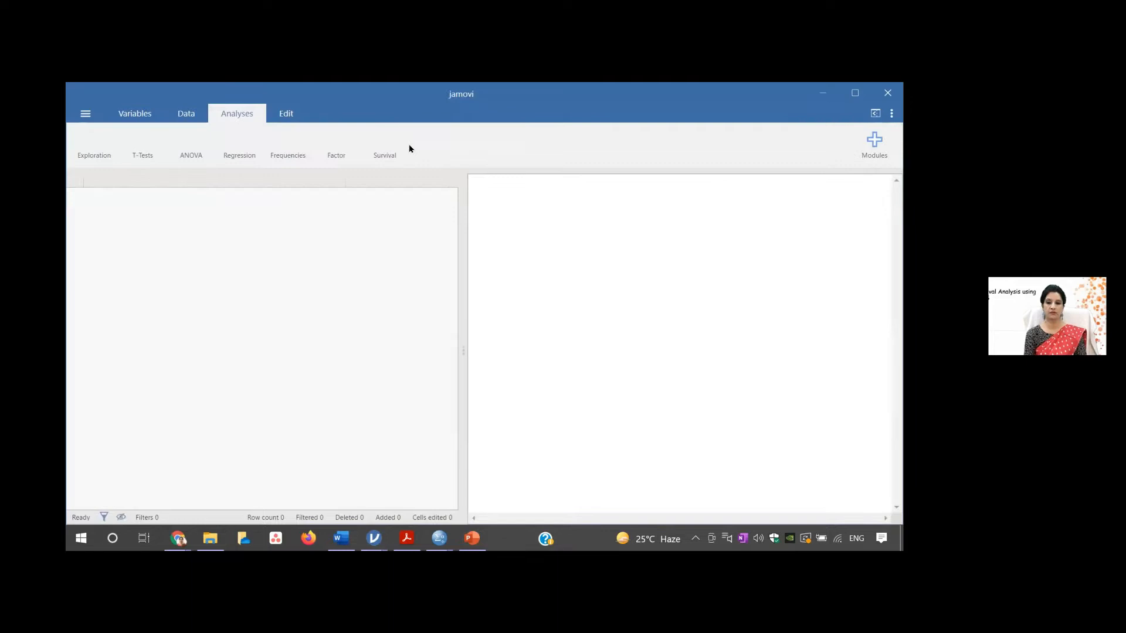
- Open the Survival_Demo data set from the 4.Survival Analysis folder, keeping the file type as Data files
left_click(85, 115)
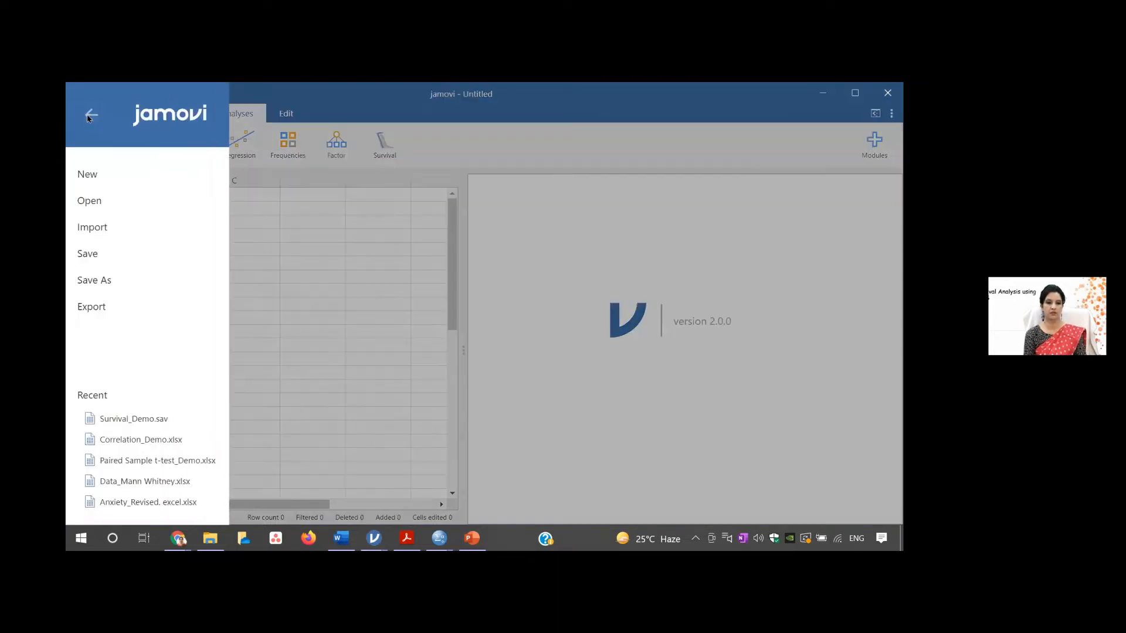
left_click(118, 201)
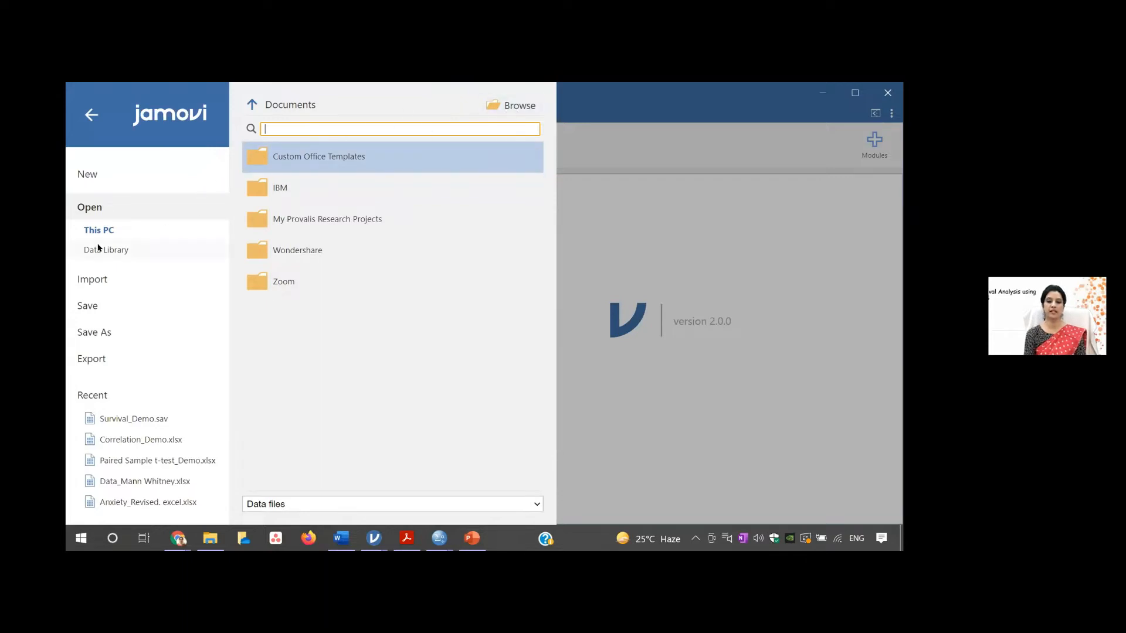
left_click(518, 108)
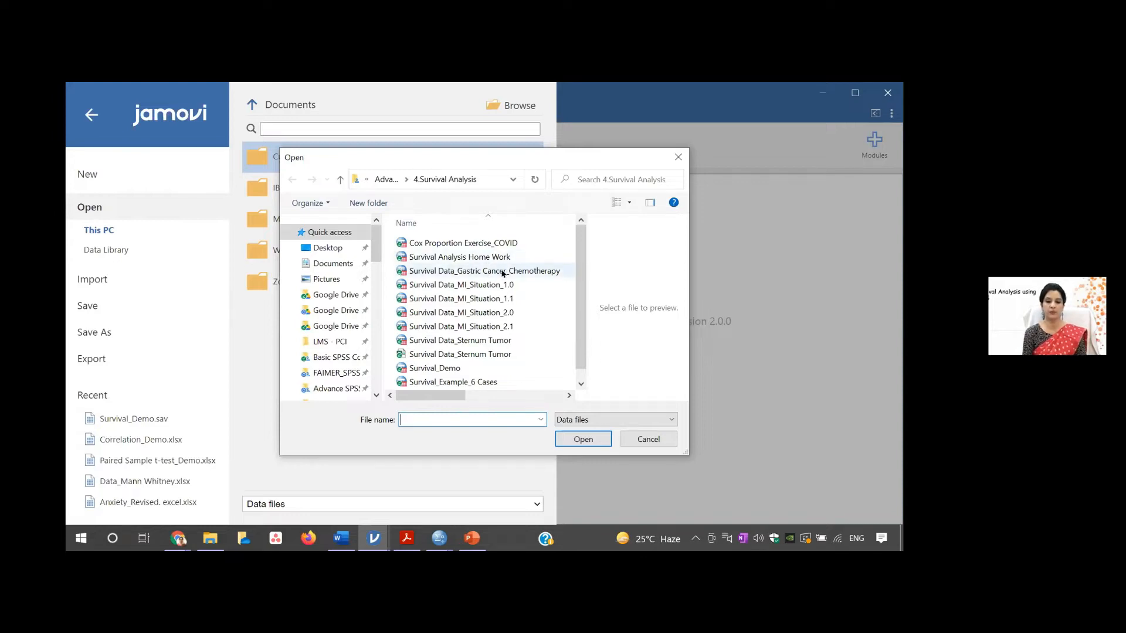
left_click(451, 371)
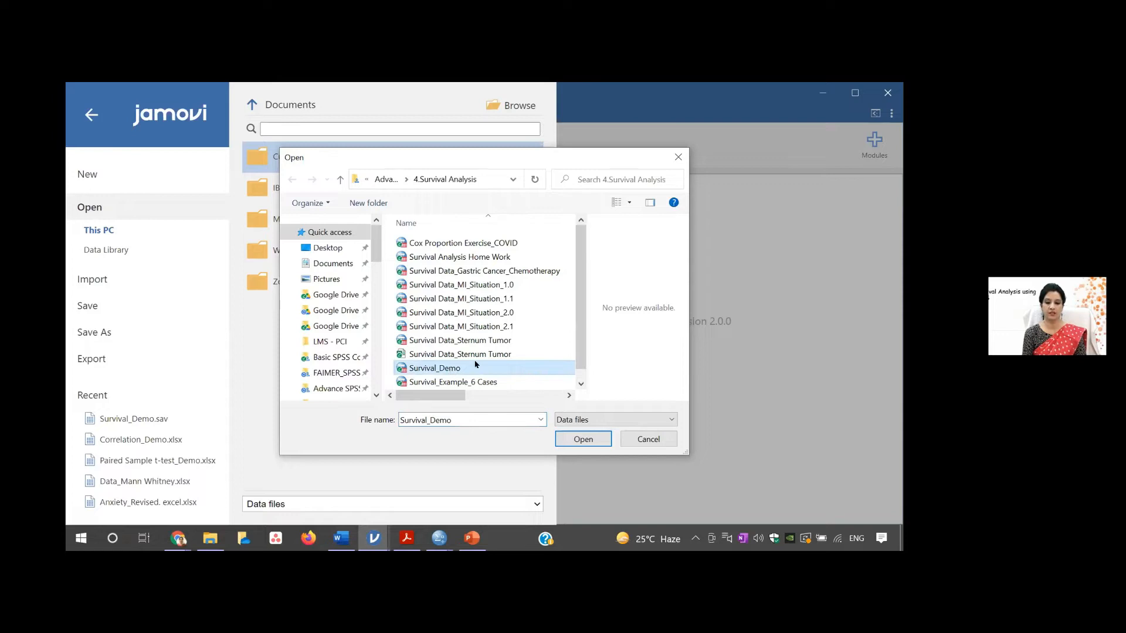
left_click(672, 416)
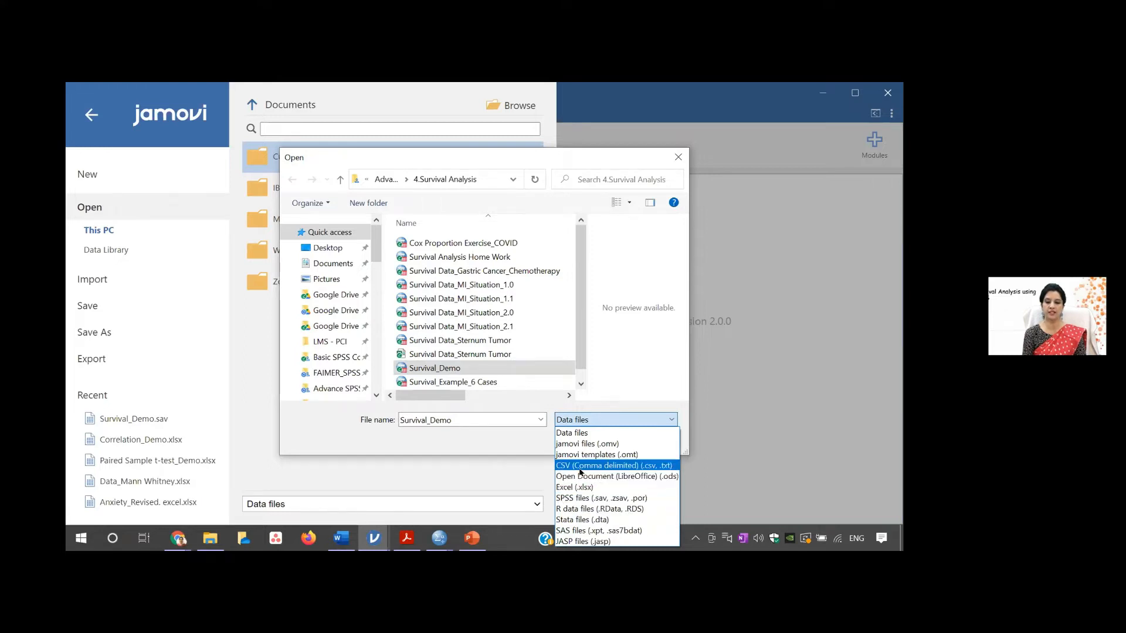
left_click(587, 434)
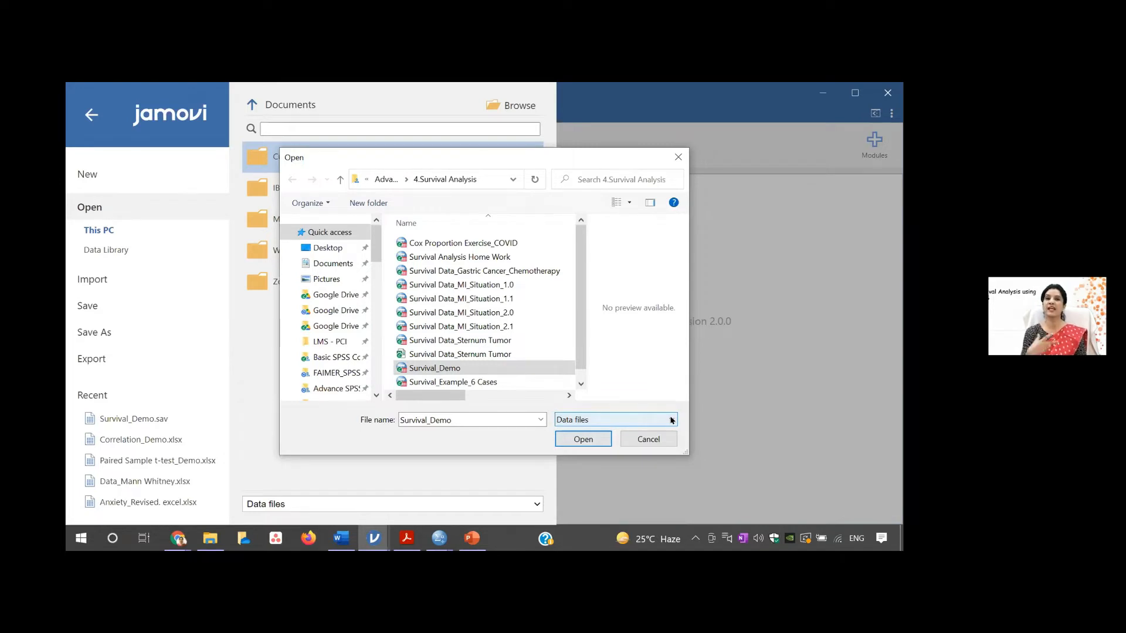
left_click(589, 438)
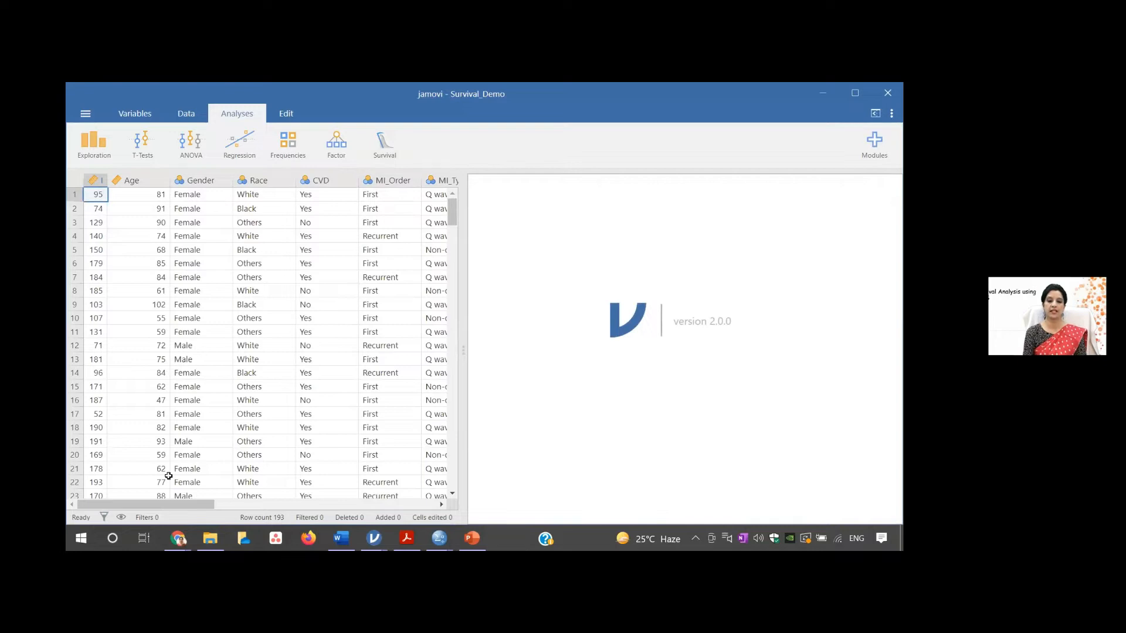
- Look over the data set's columns, its variable list and data view, and return to the analyses
mouse_move(189, 506)
left_mouse_down()
mouse_move(246, 507)
mouse_move(193, 506)
left_mouse_up()
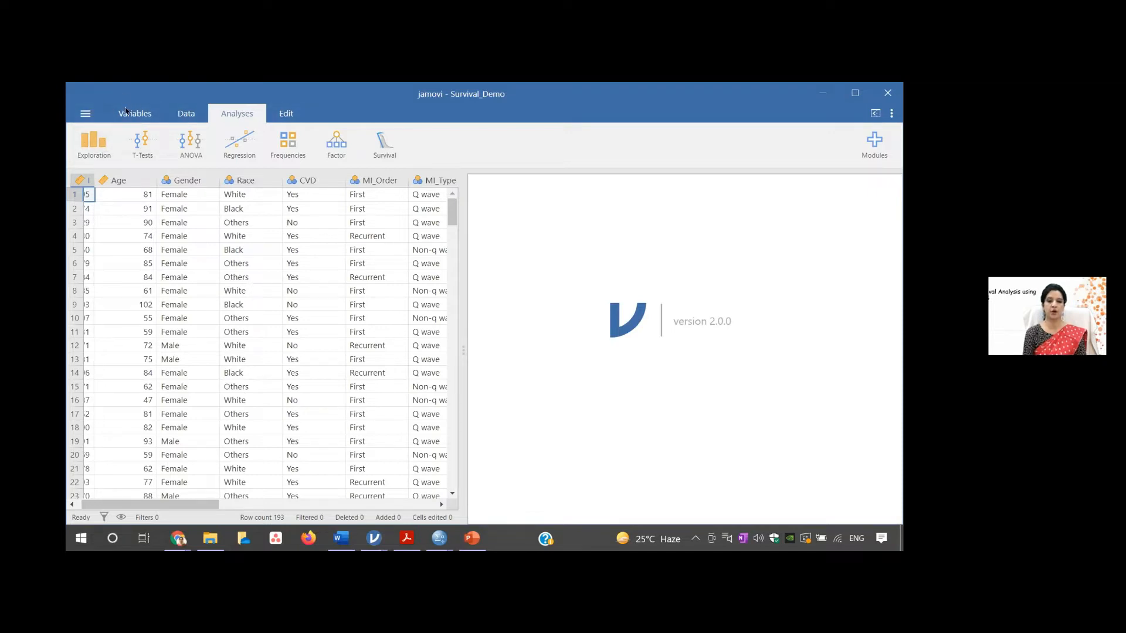
left_click(129, 112)
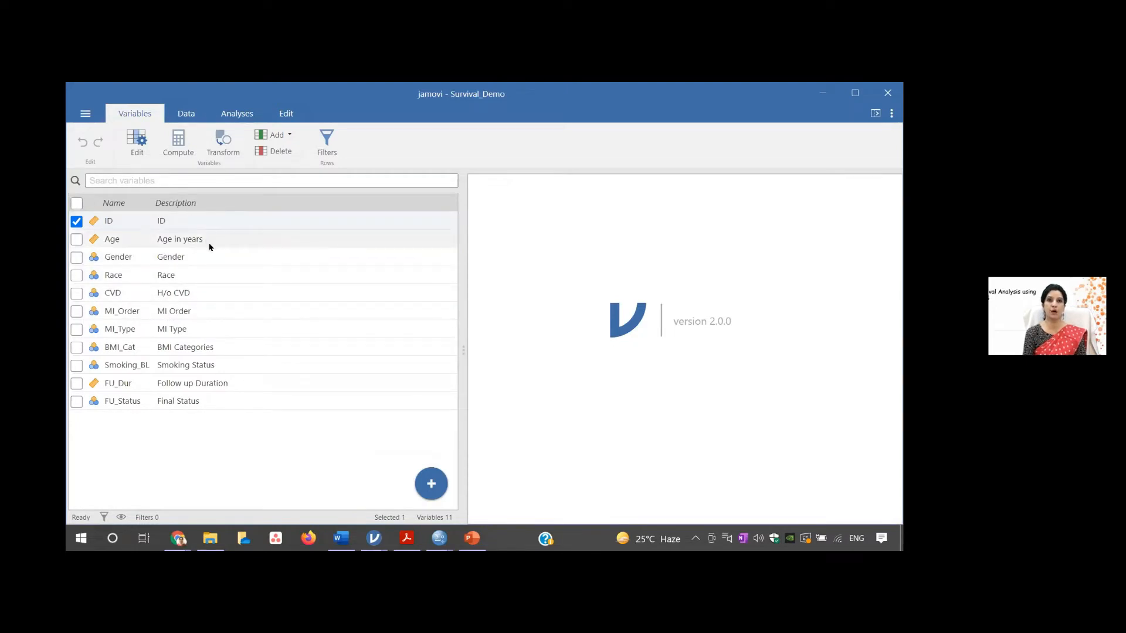
left_click(189, 115)
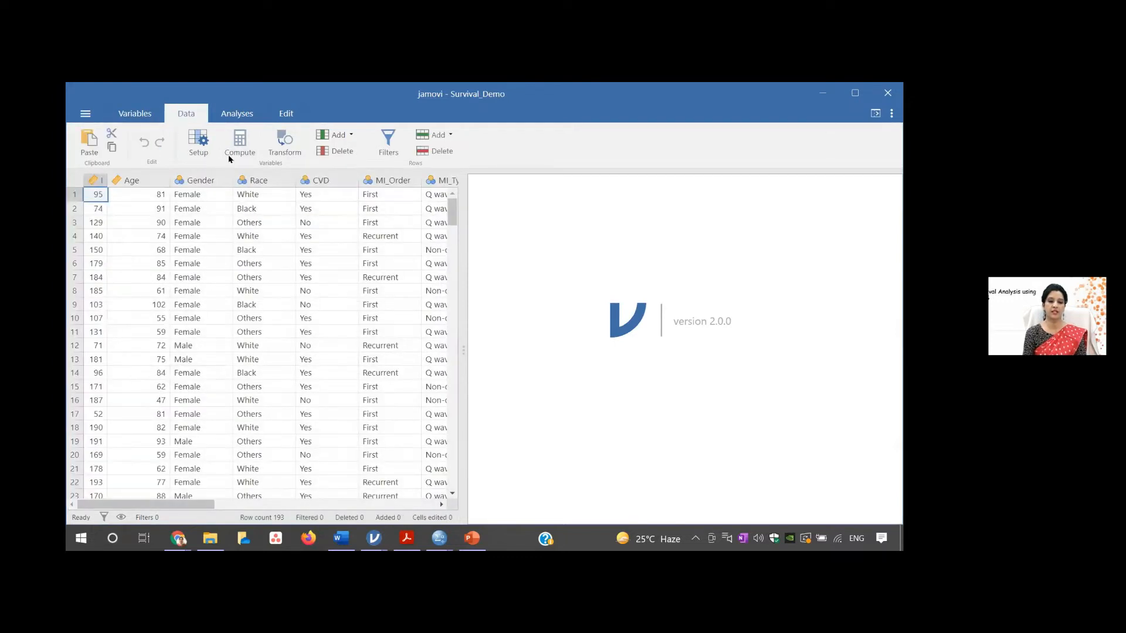
left_click(248, 115)
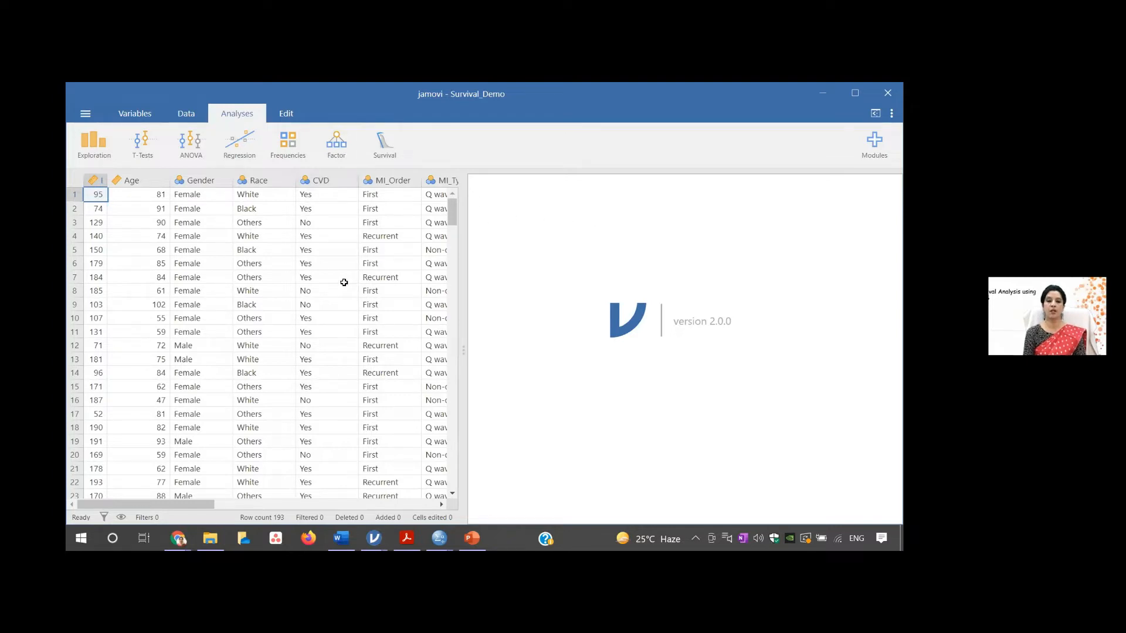
- Check the module library for the modules already installed, including the jsurvival survival module
left_click(876, 139)
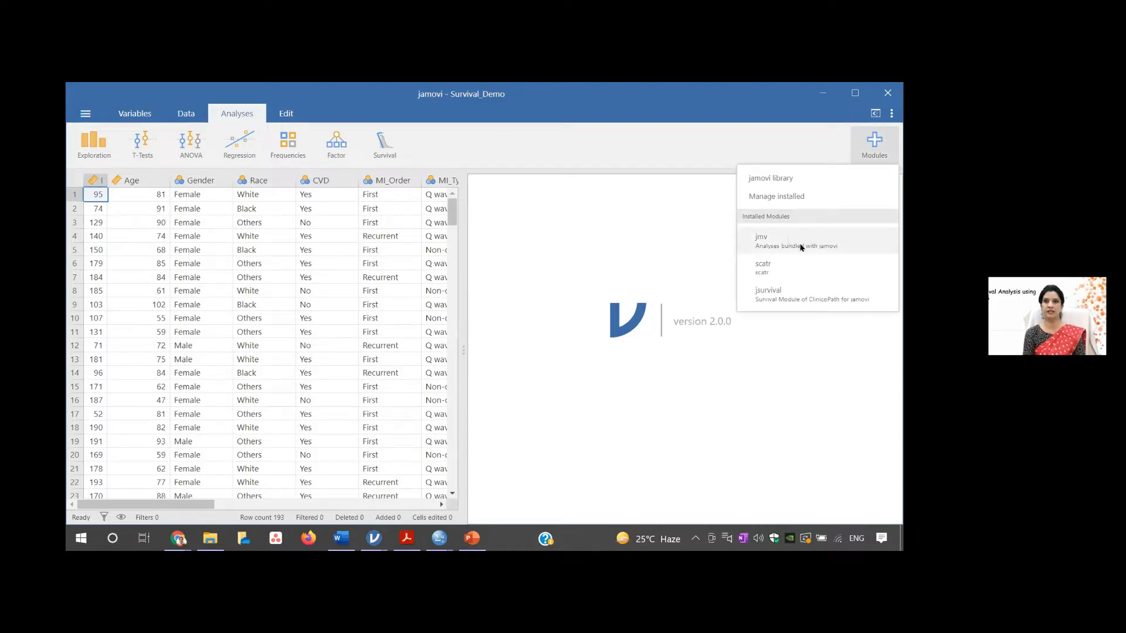
left_click(768, 197)
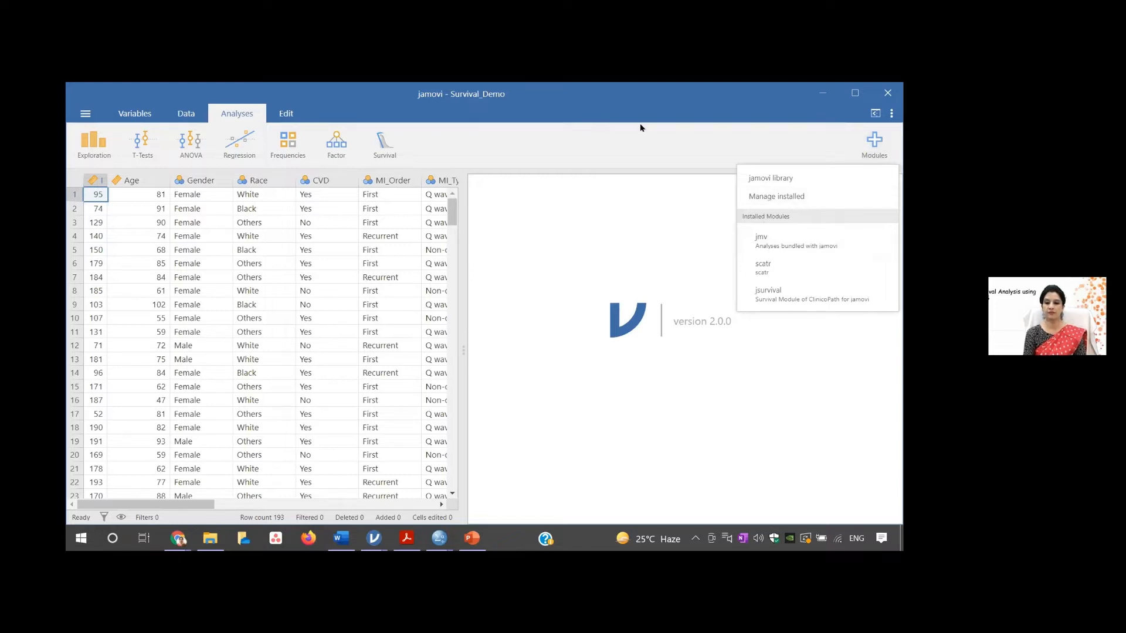
left_click(774, 178)
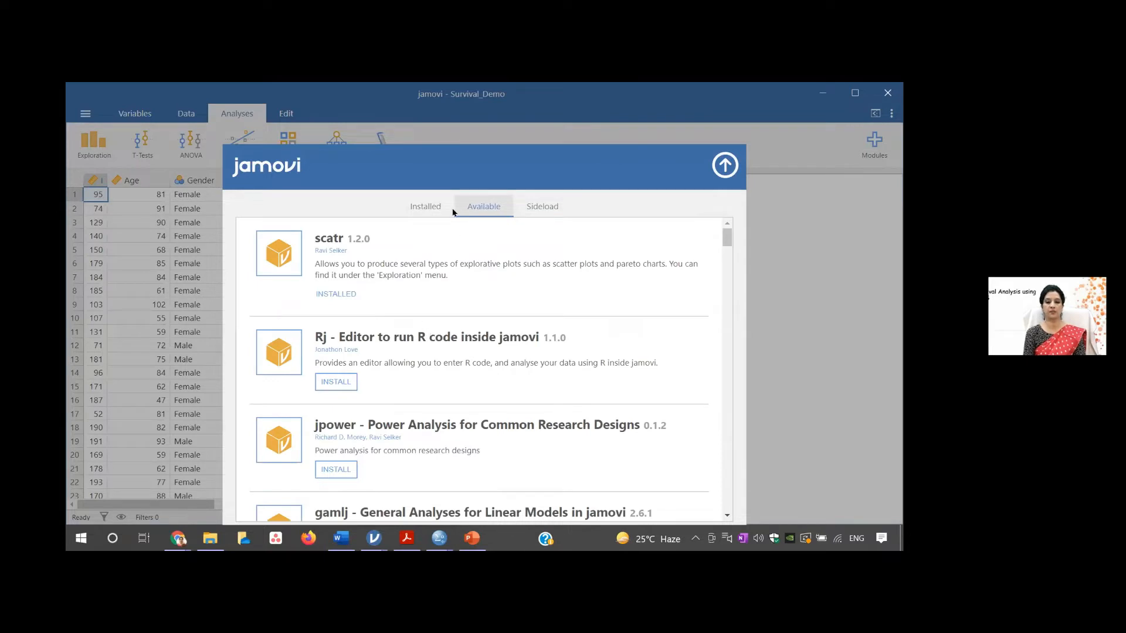
left_click(416, 207)
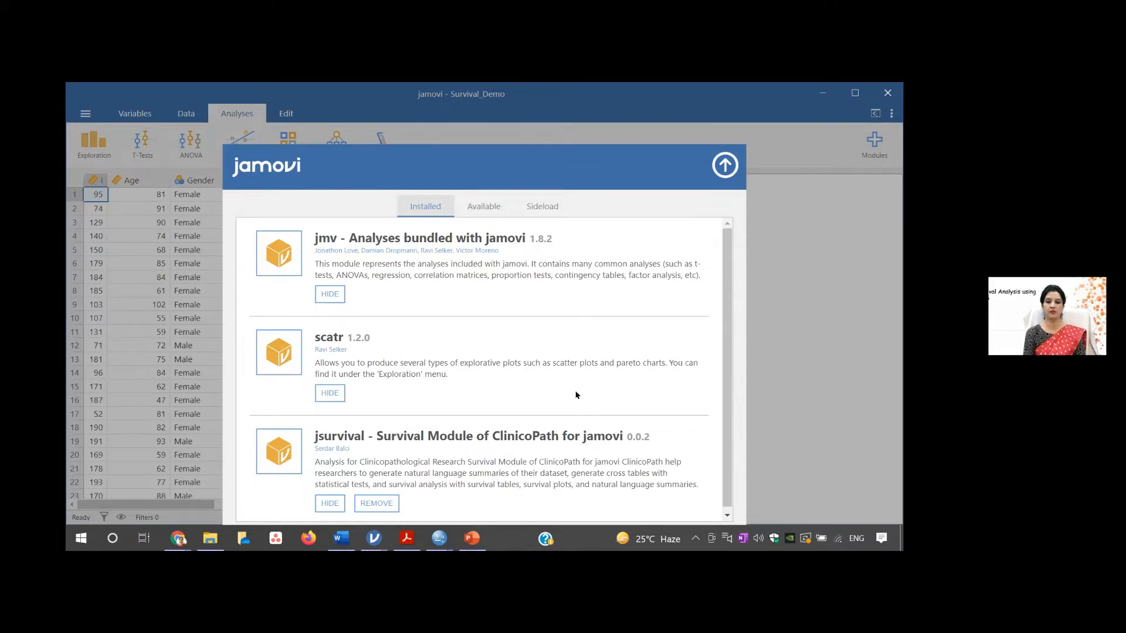
left_click(724, 167)
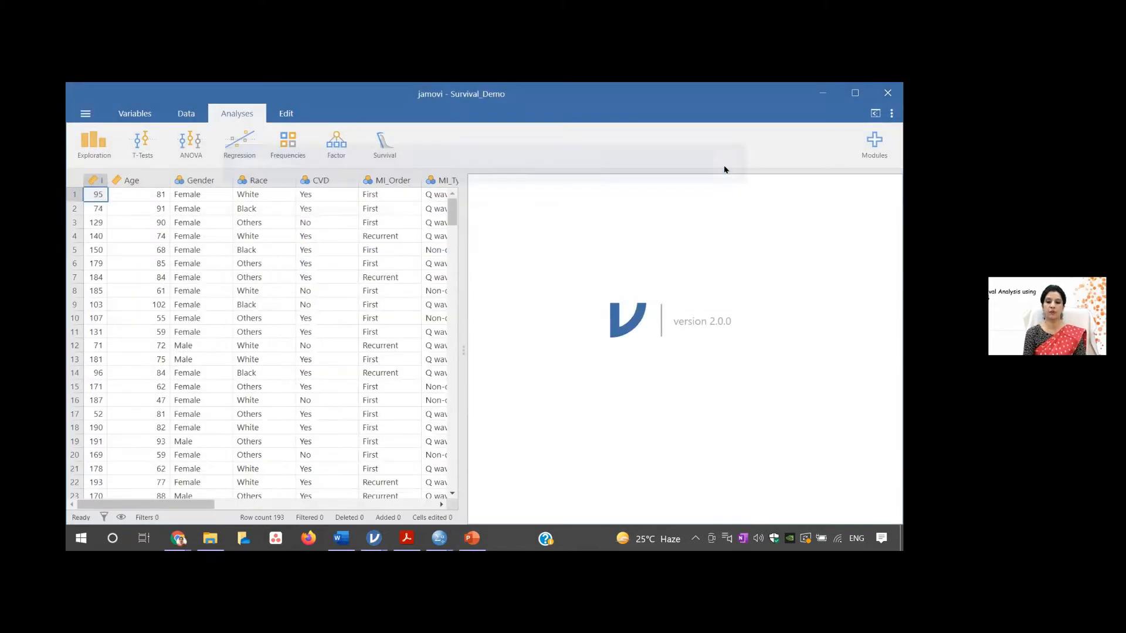
- Browse the modules available for installation in the jamovi library, from scatr down to snowRMM, and close the library
left_click(876, 142)
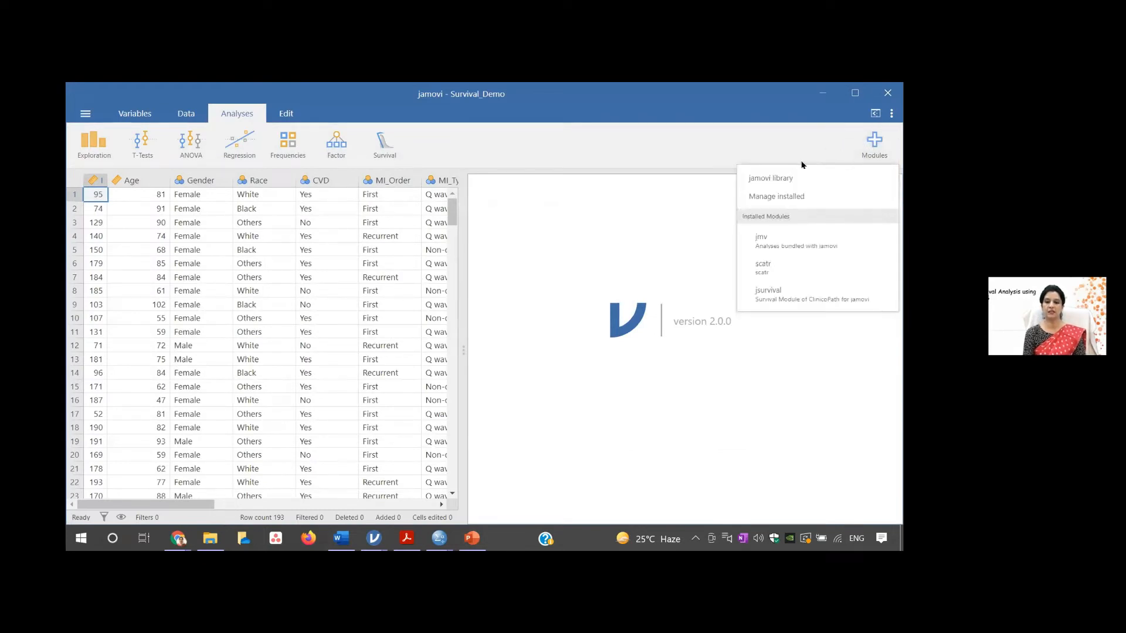
left_click(789, 178)
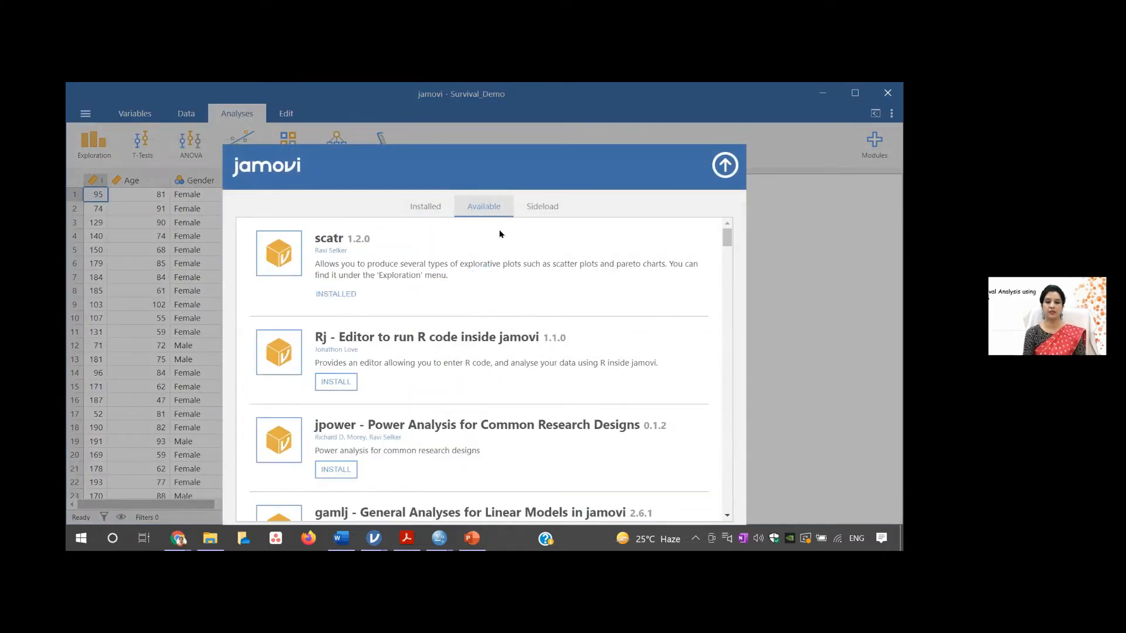
left_click_drag(724, 235, 725, 255)
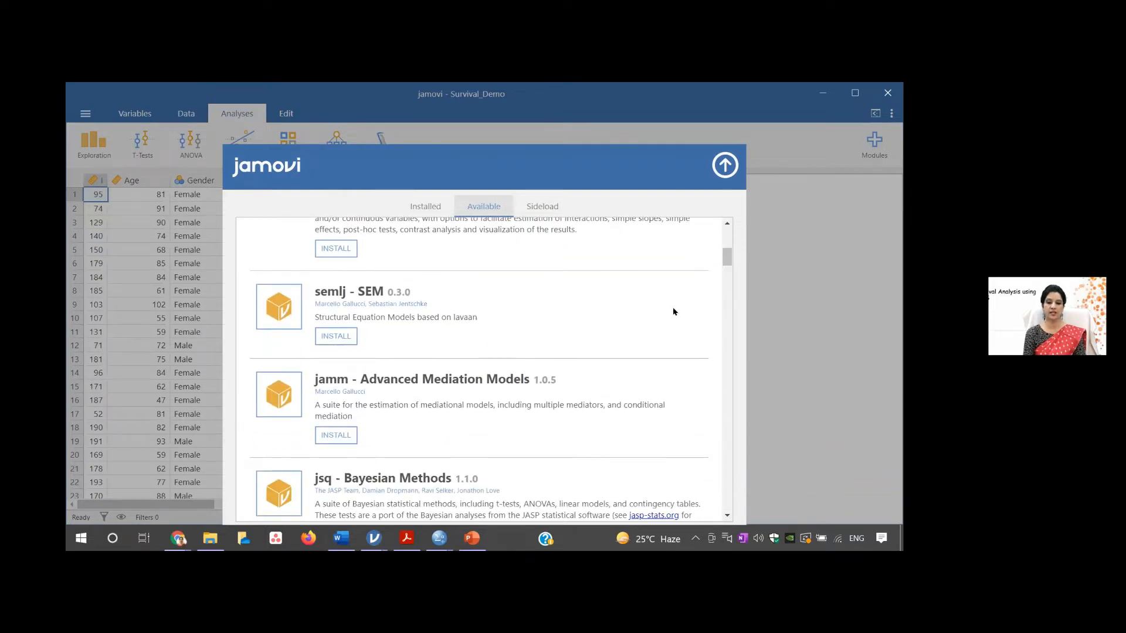
left_click_drag(727, 256, 726, 247)
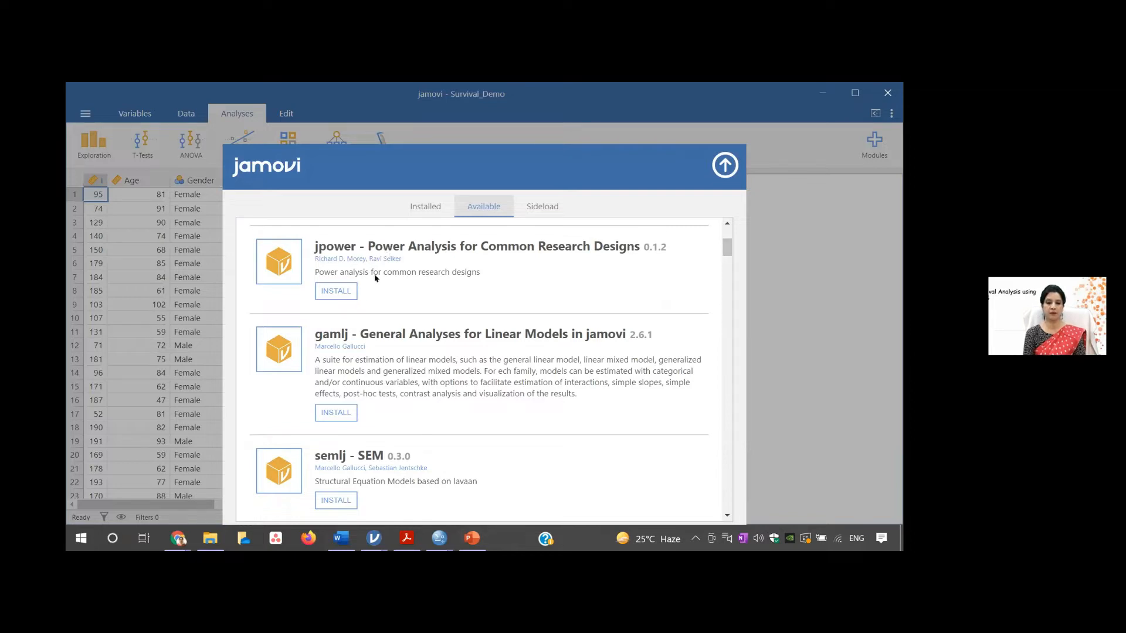
left_click_drag(727, 249, 726, 244)
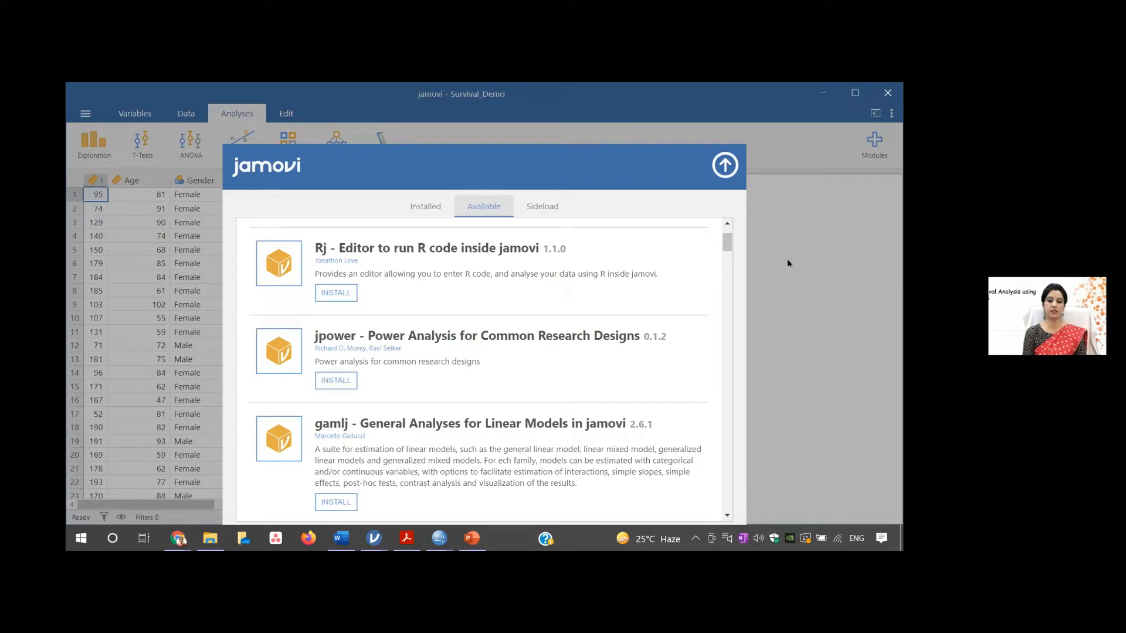
left_click_drag(725, 243, 727, 280)
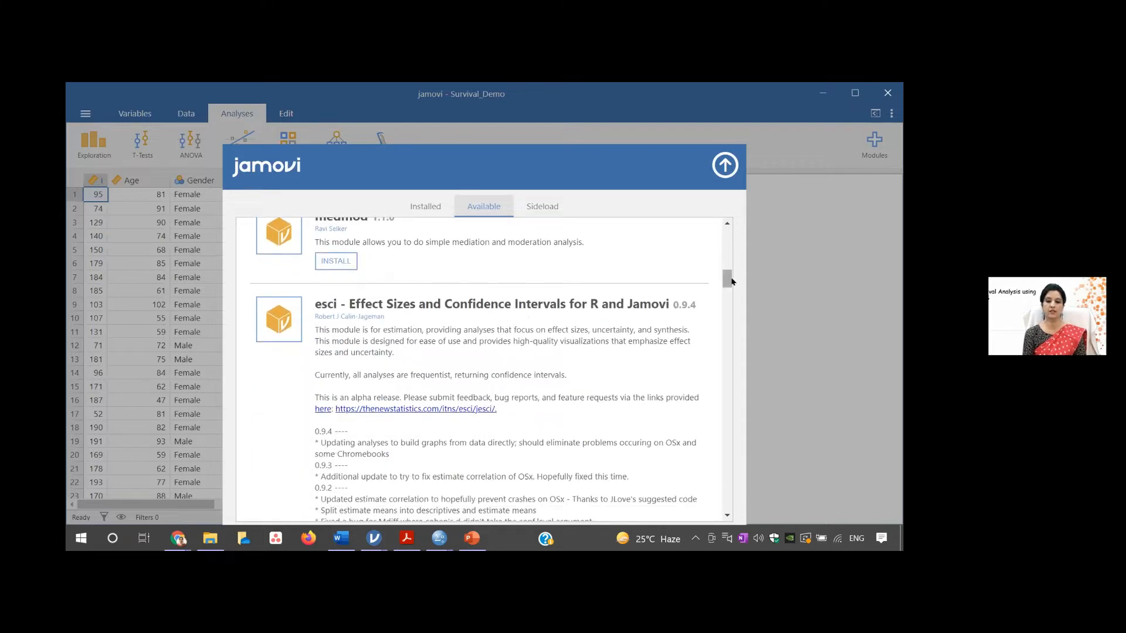
scroll(432, 253, "down", 6)
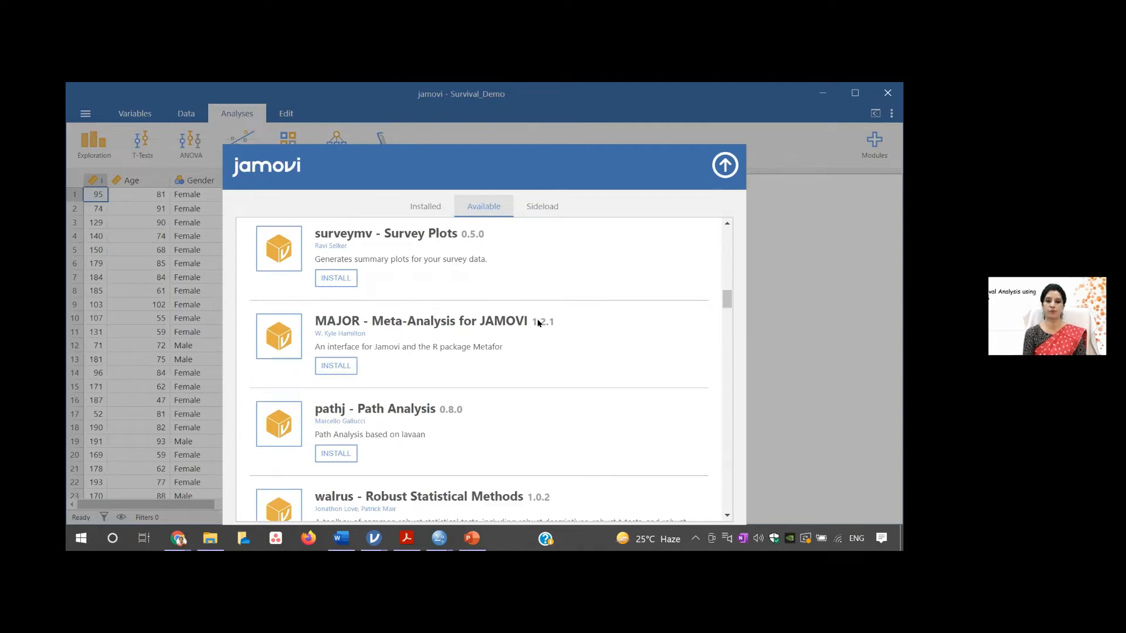
left_click_drag(724, 296, 726, 339)
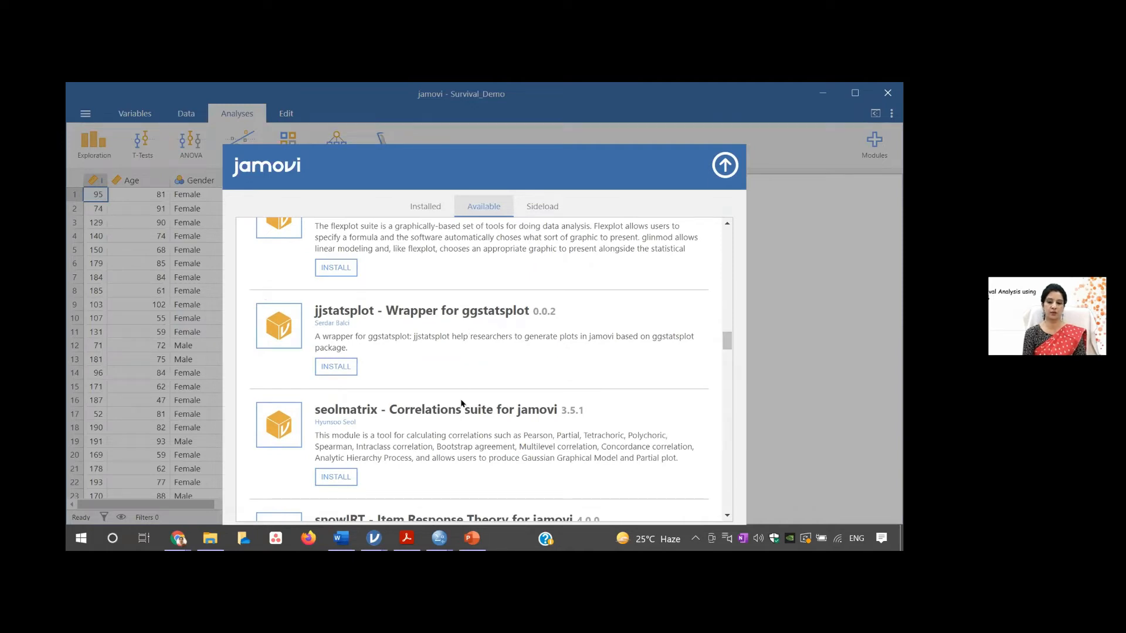
left_click_drag(725, 346, 724, 352)
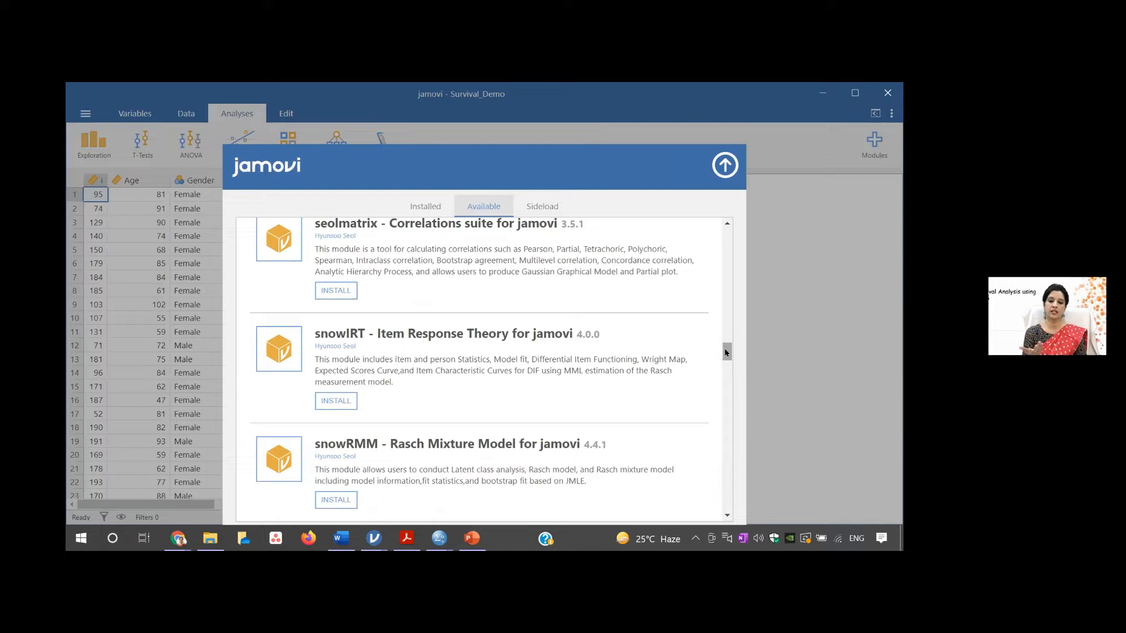
left_click(725, 165)
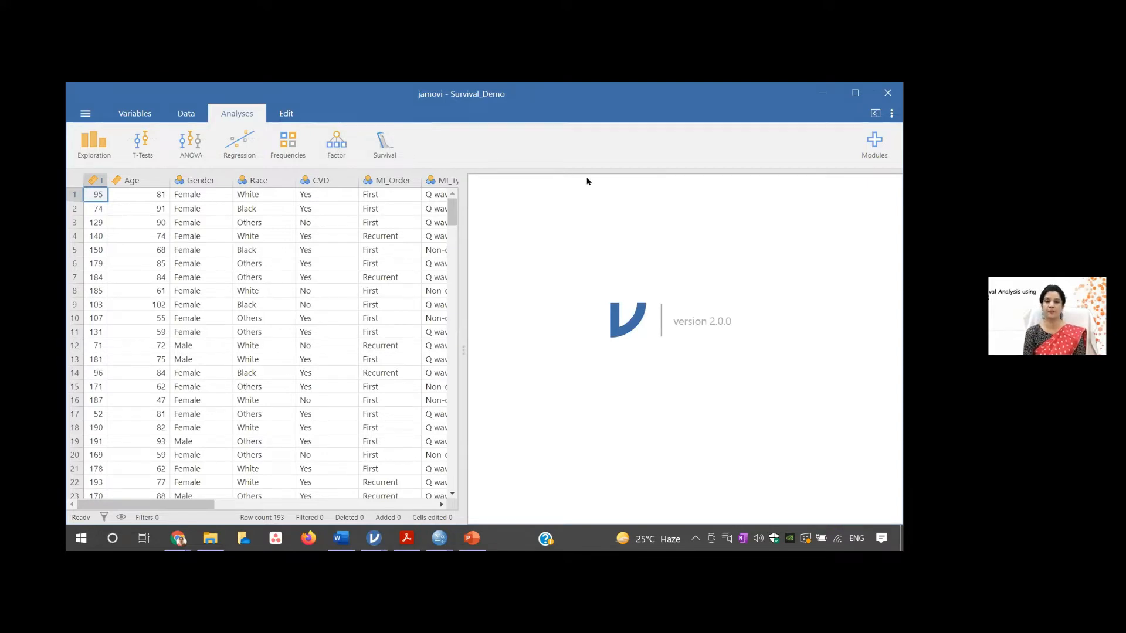
- Start a univariate Survival Analysis and assign FU_Dur as the Time Elapsed variable
left_click(380, 149)
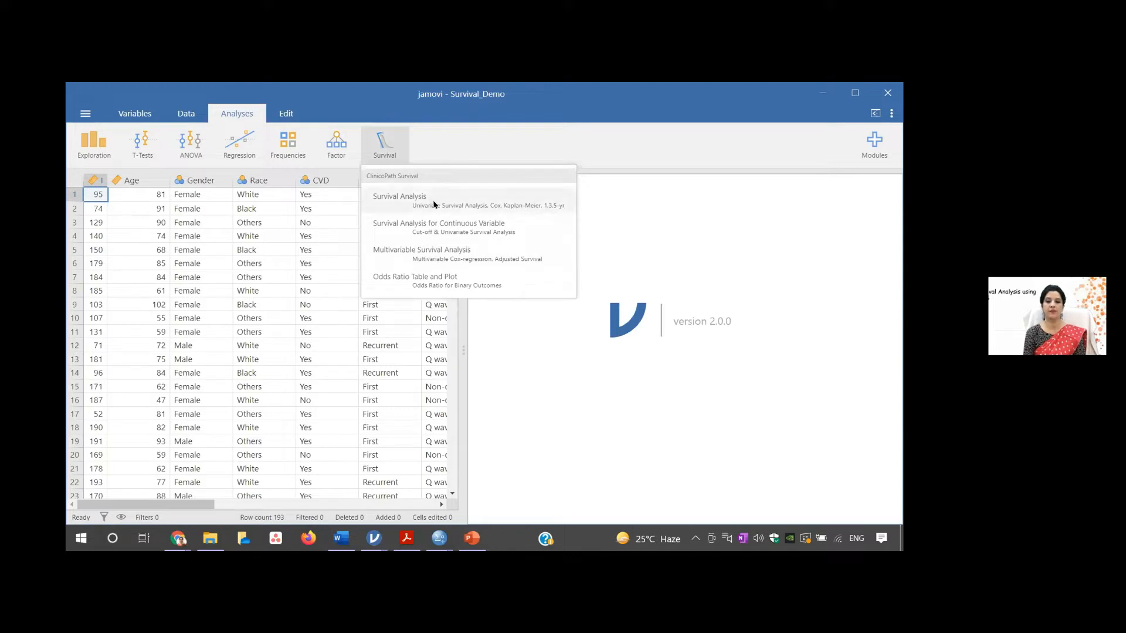
left_click(413, 200)
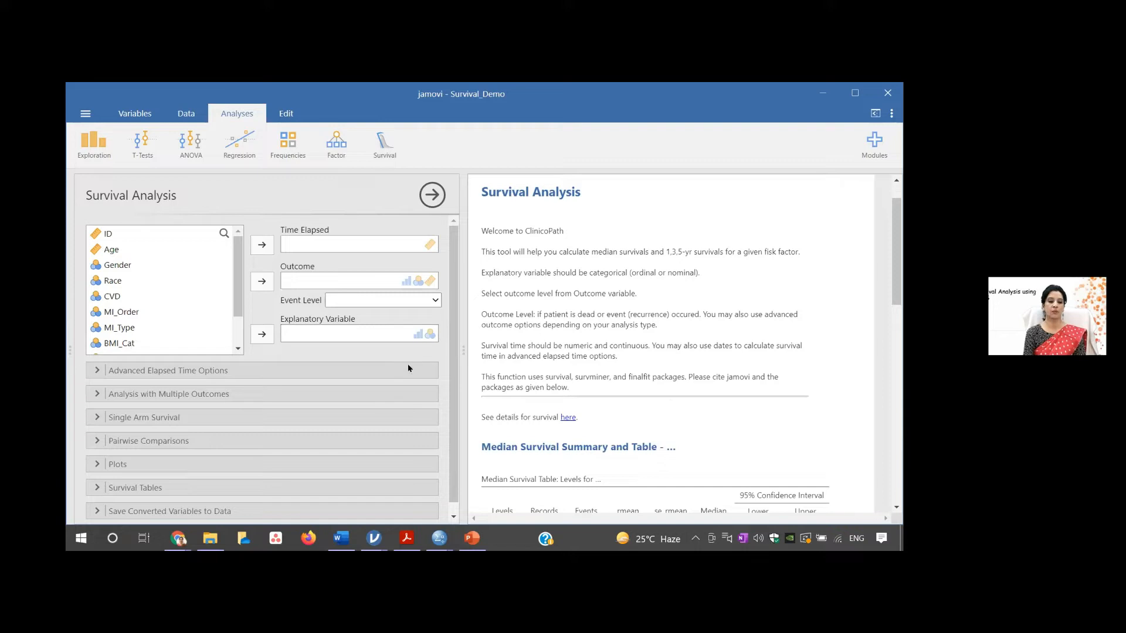
scroll(453, 375, "down", 1)
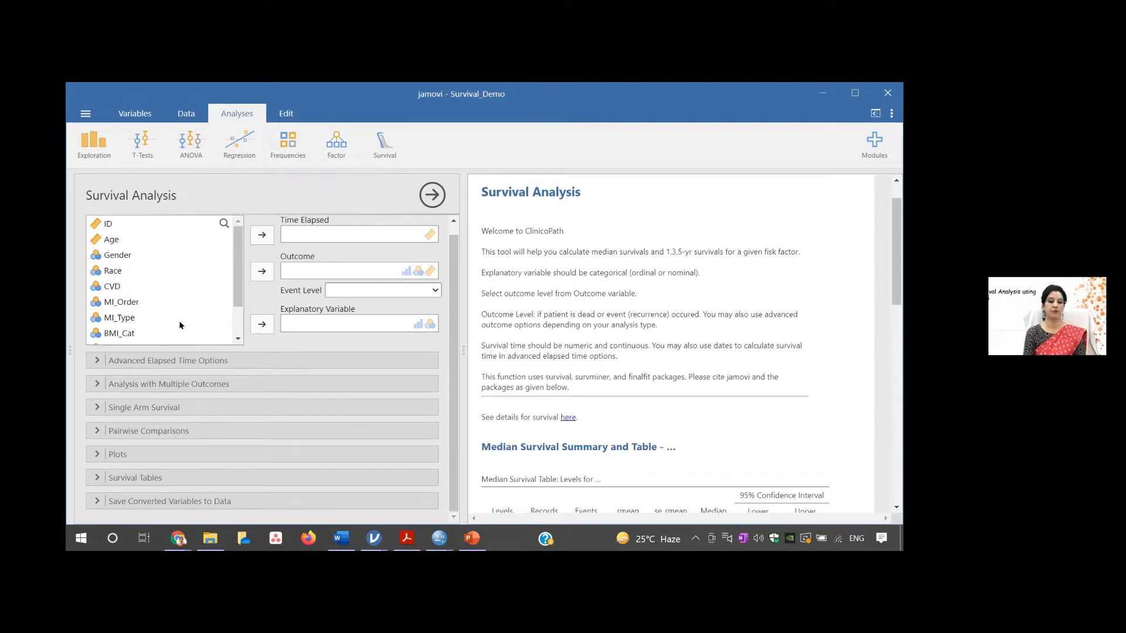
left_click_drag(235, 291, 234, 322)
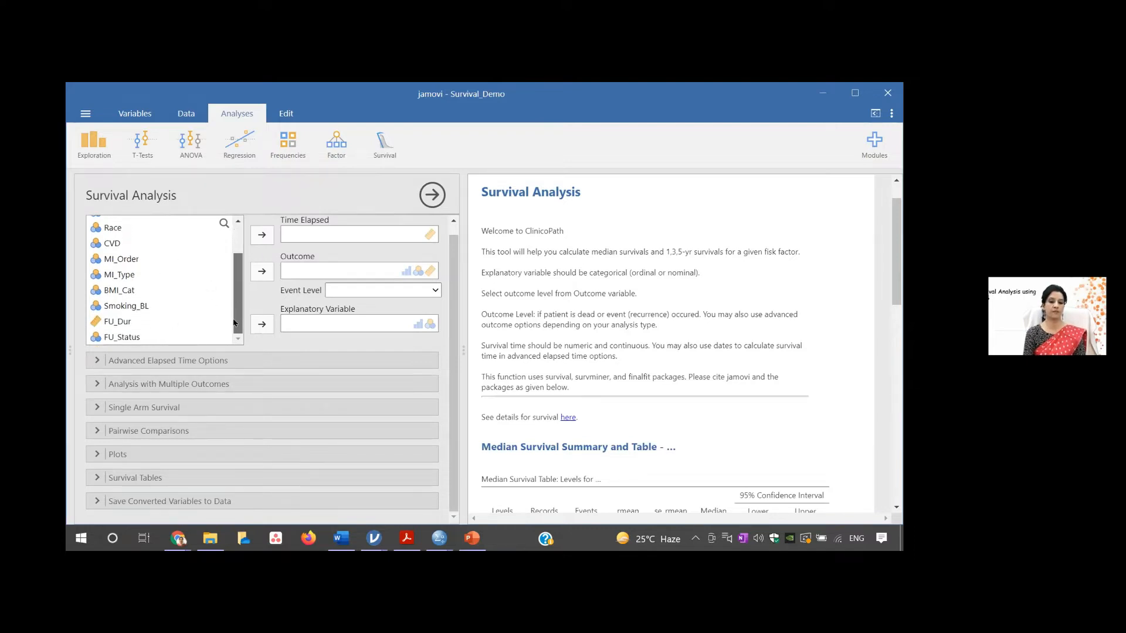
left_click(133, 322)
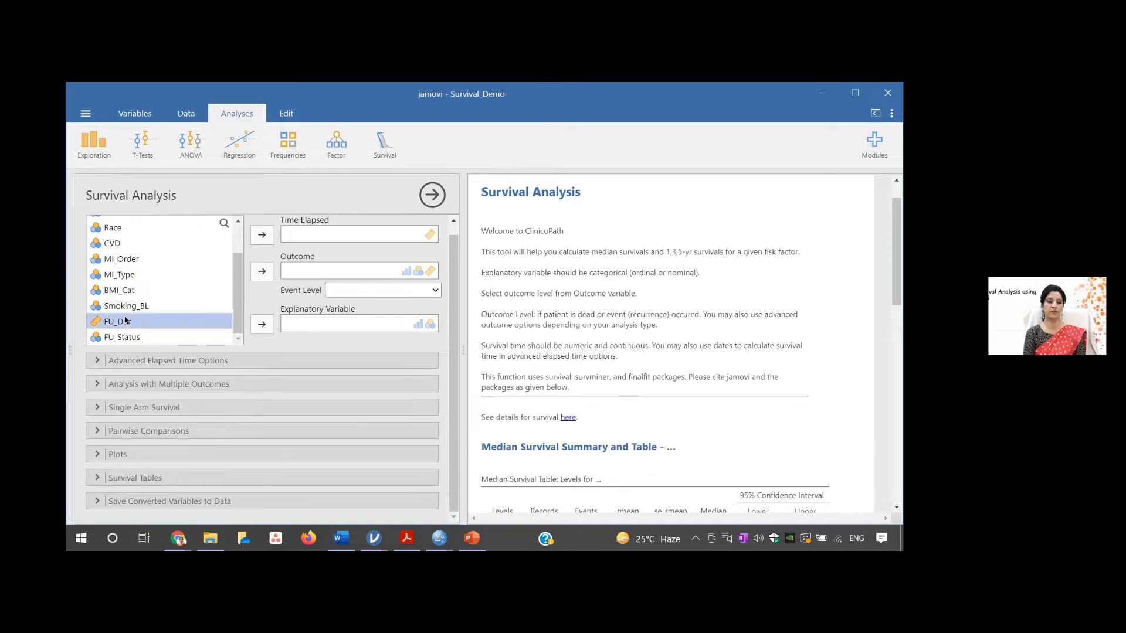
left_click(261, 235)
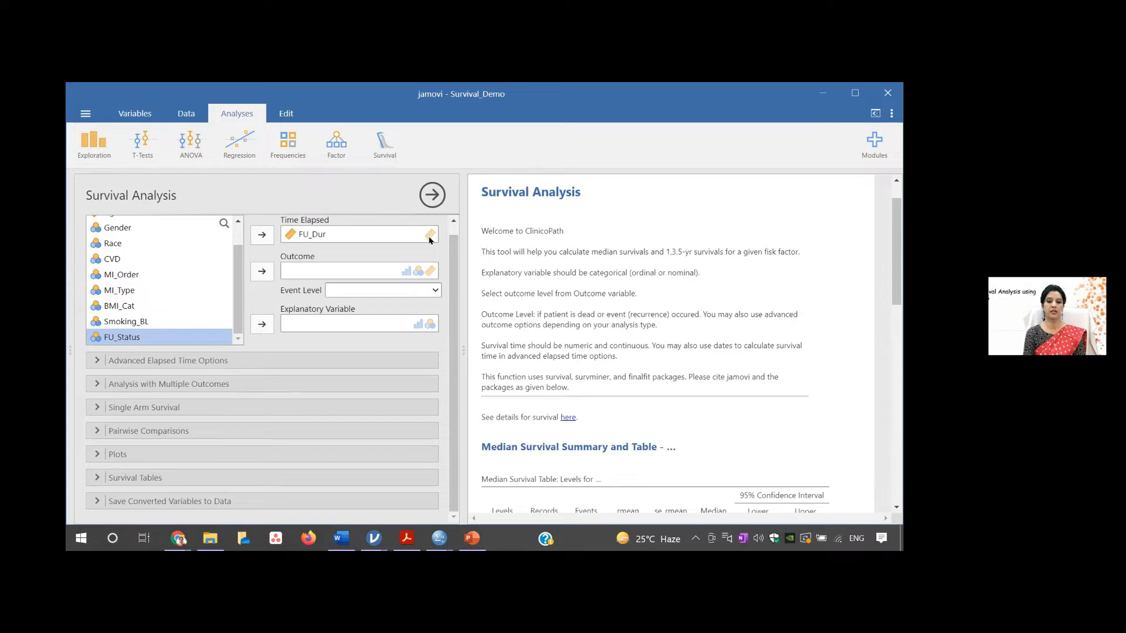
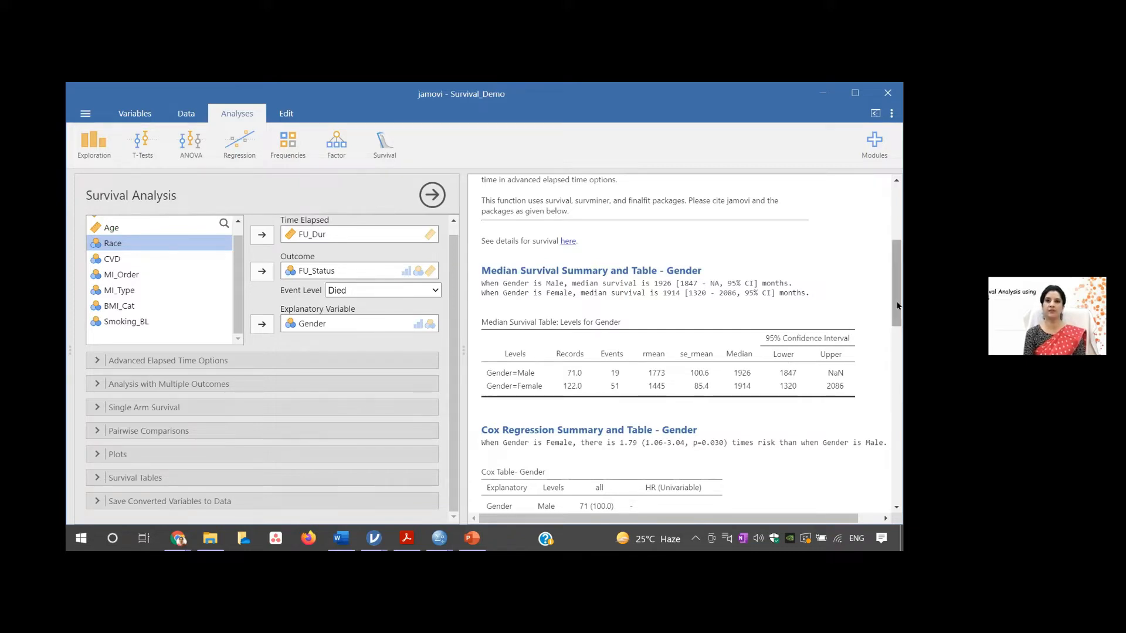
- Examine the Cox regression table for Gender and the advanced elapsed time options of the survival analysis
left_click_drag(897, 305, 895, 332)
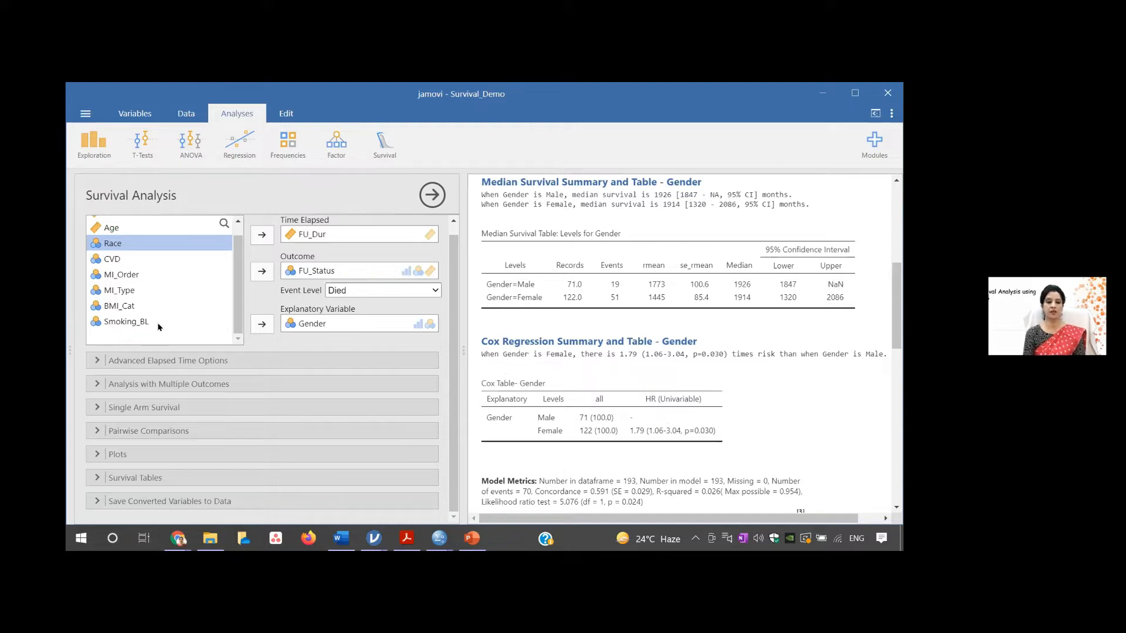
left_click(96, 360)
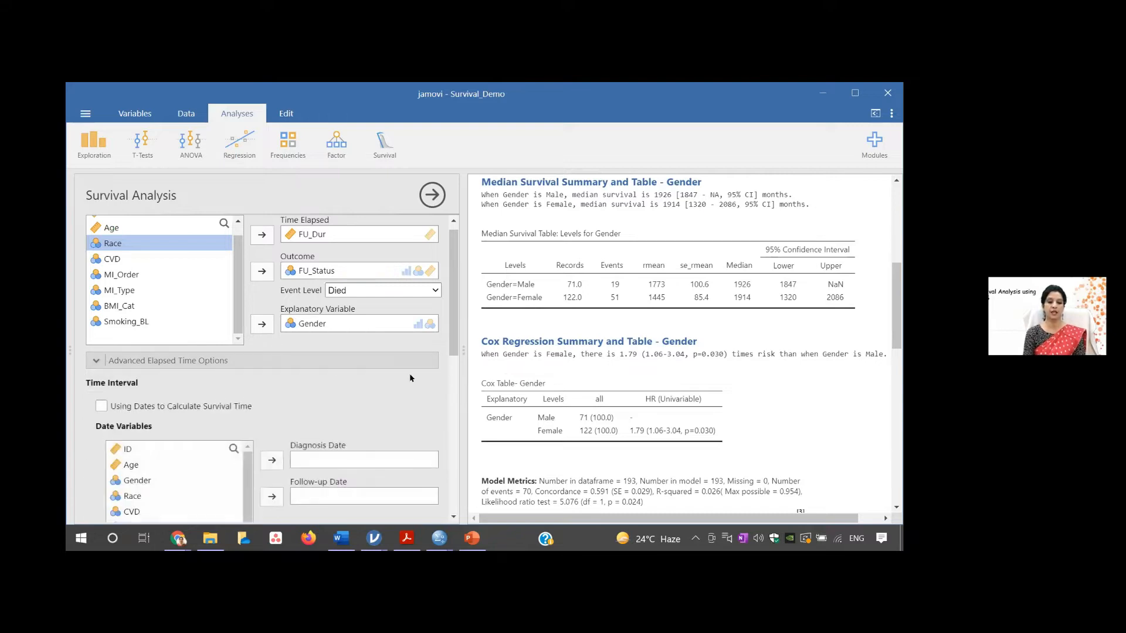
scroll(447, 390, "down", 3)
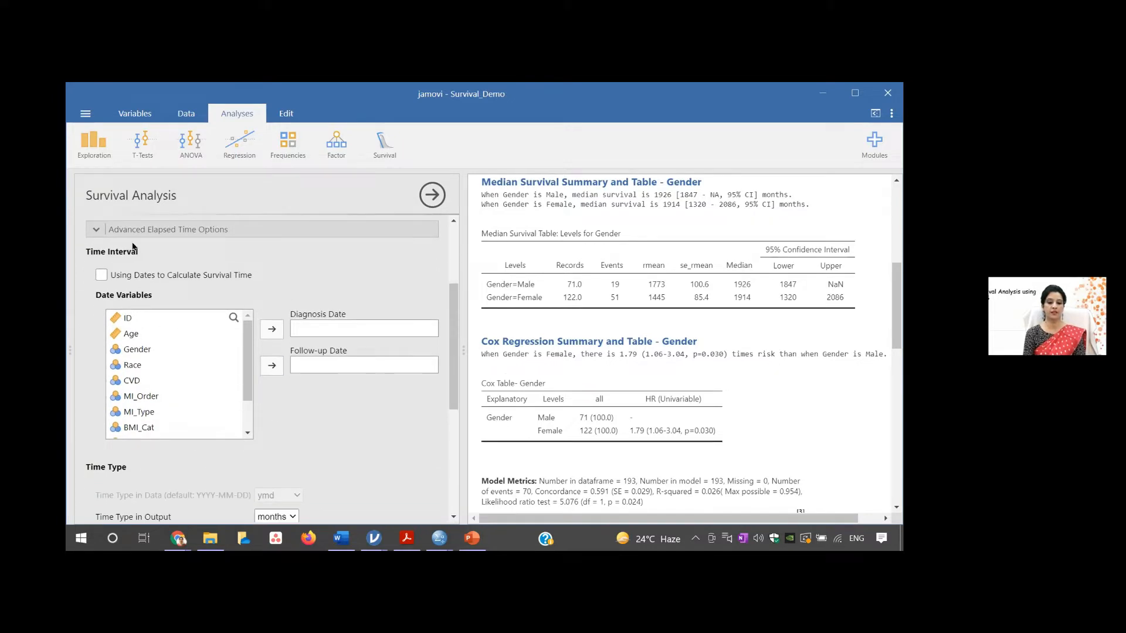
scroll(137, 326, "up", 3)
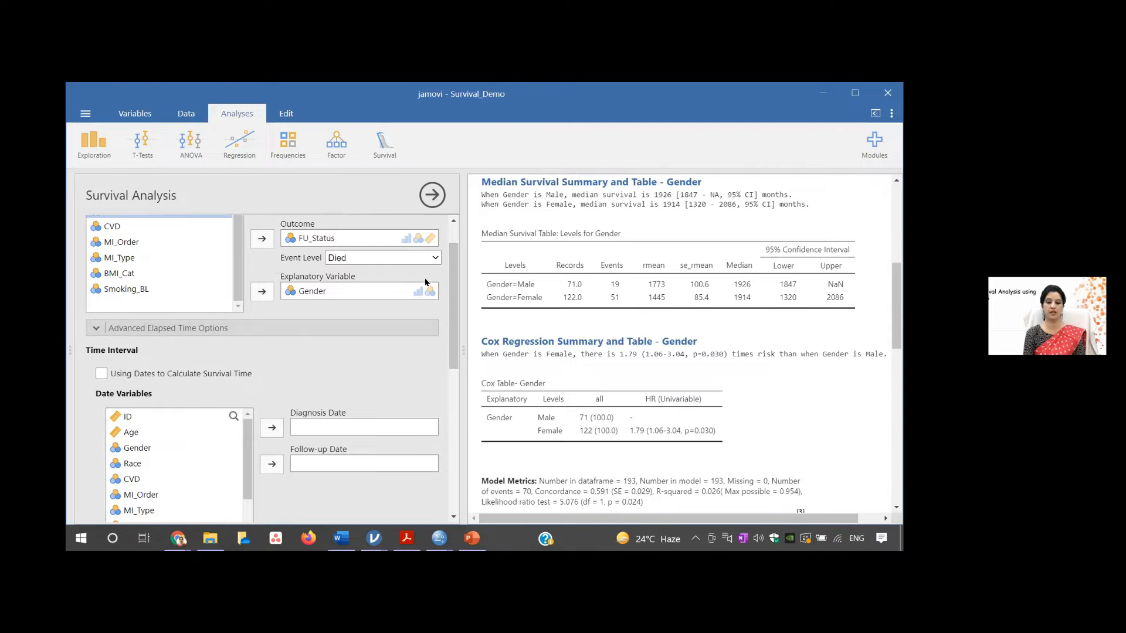
left_click(94, 327)
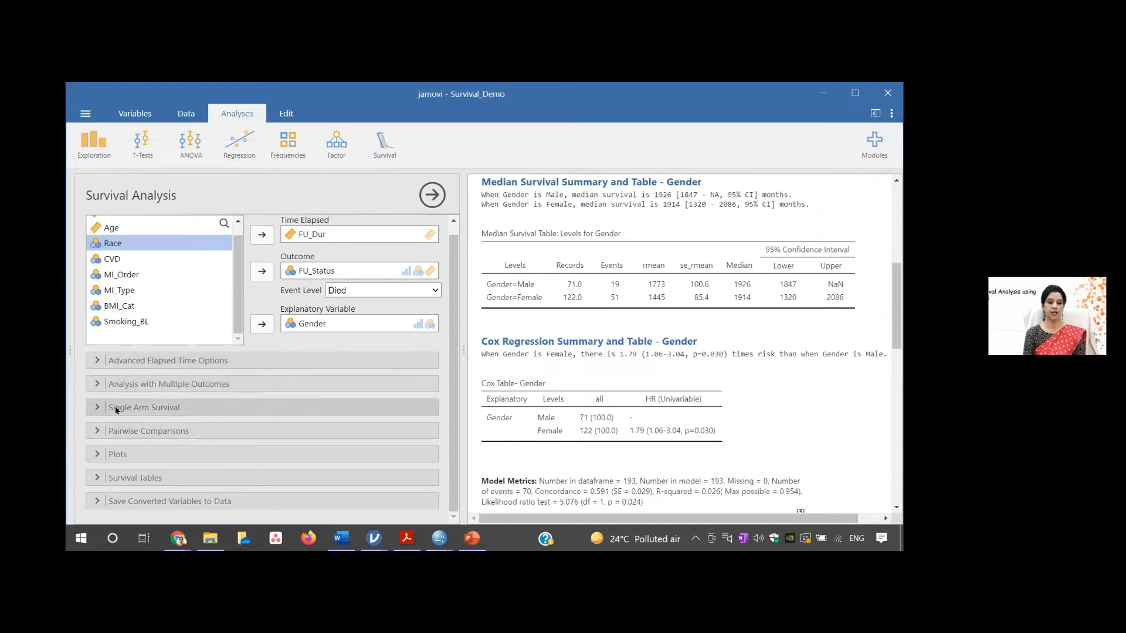
- Try the pairwise comparisons option with the holm adjustment method in the survival analysis
left_click(97, 431)
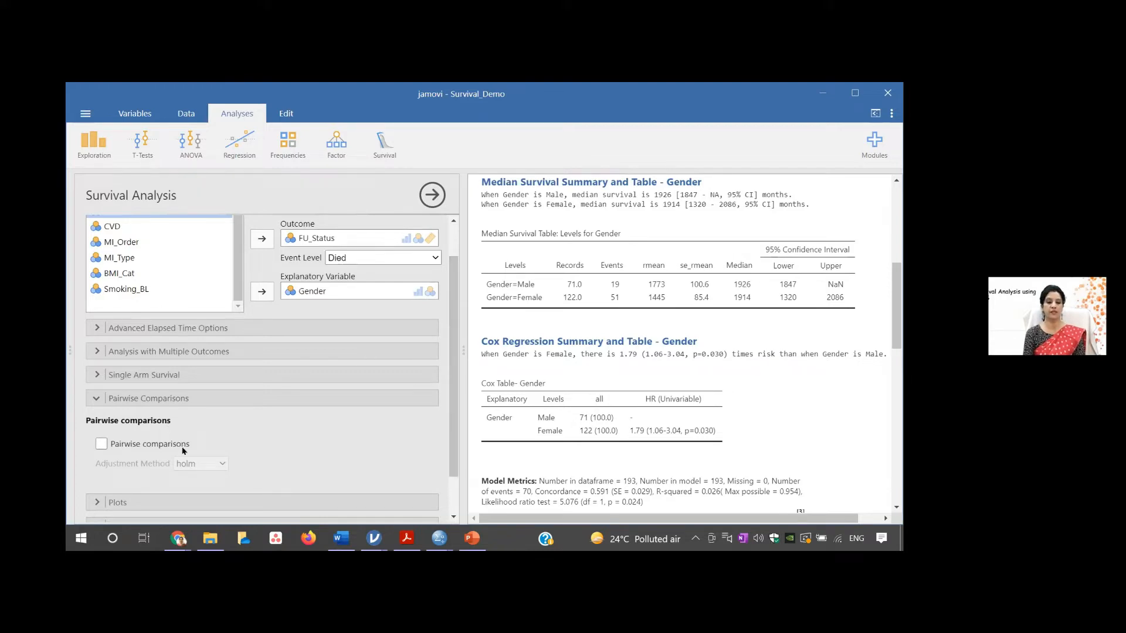
left_click(101, 445)
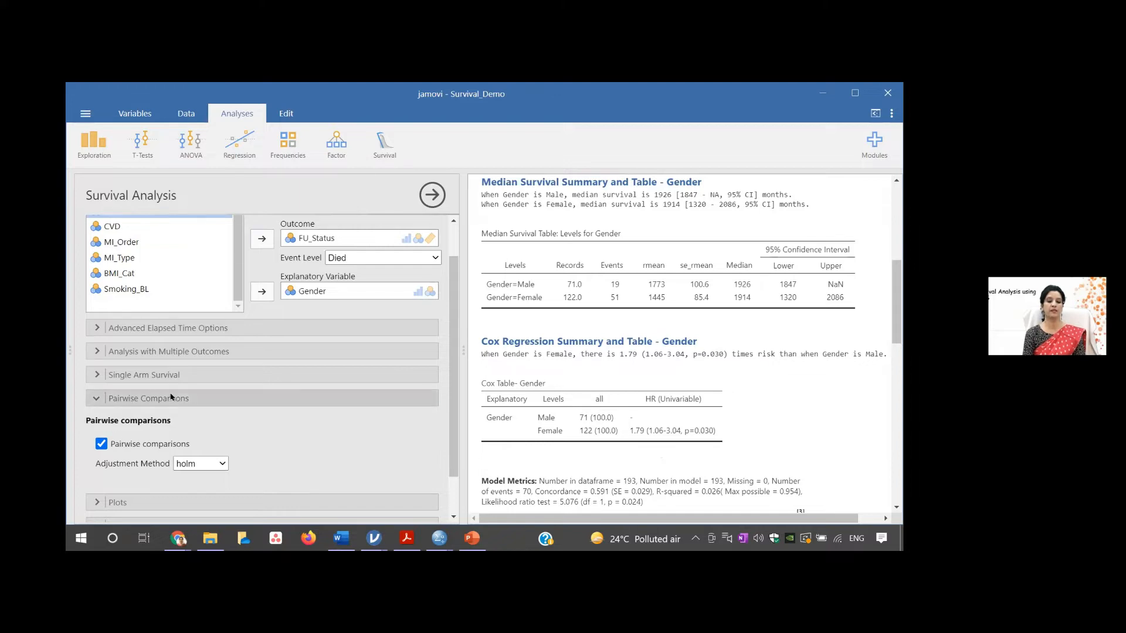
left_click(101, 444)
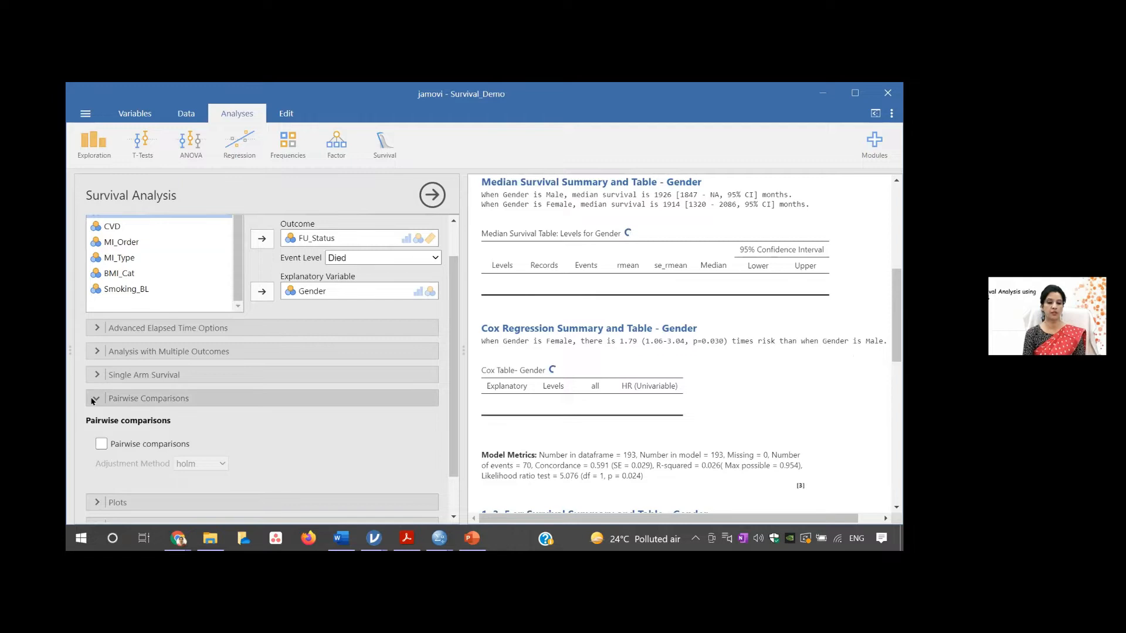
left_click(124, 399)
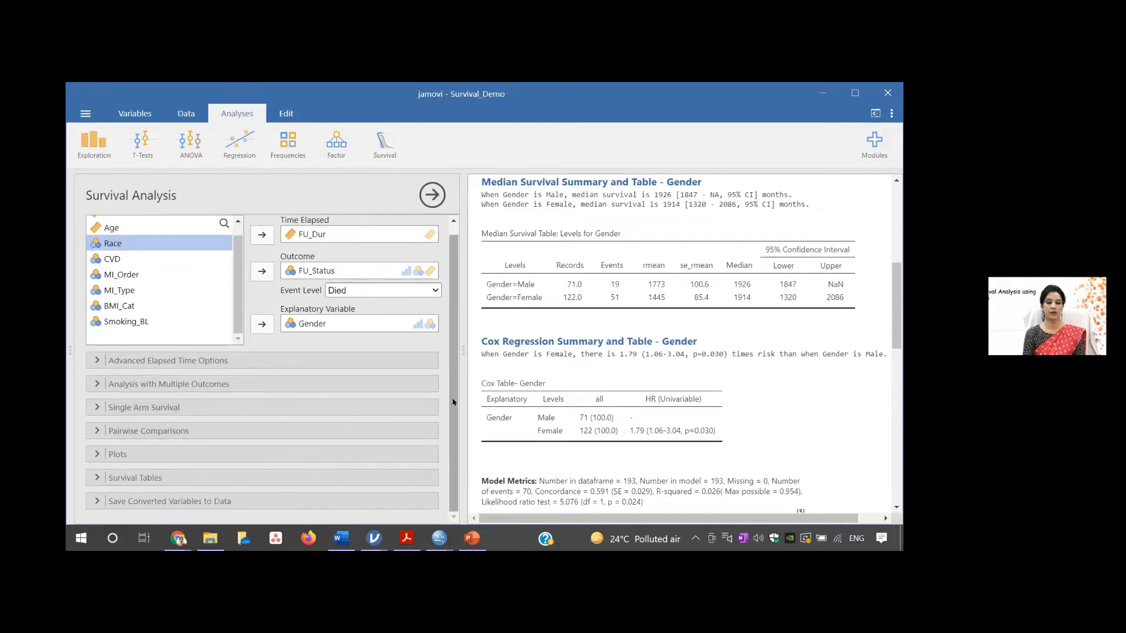
- Add a Survival Plot for Gender to the analysis and view the 1, 3, 5-year survival table and the plotted curves
left_click(131, 452)
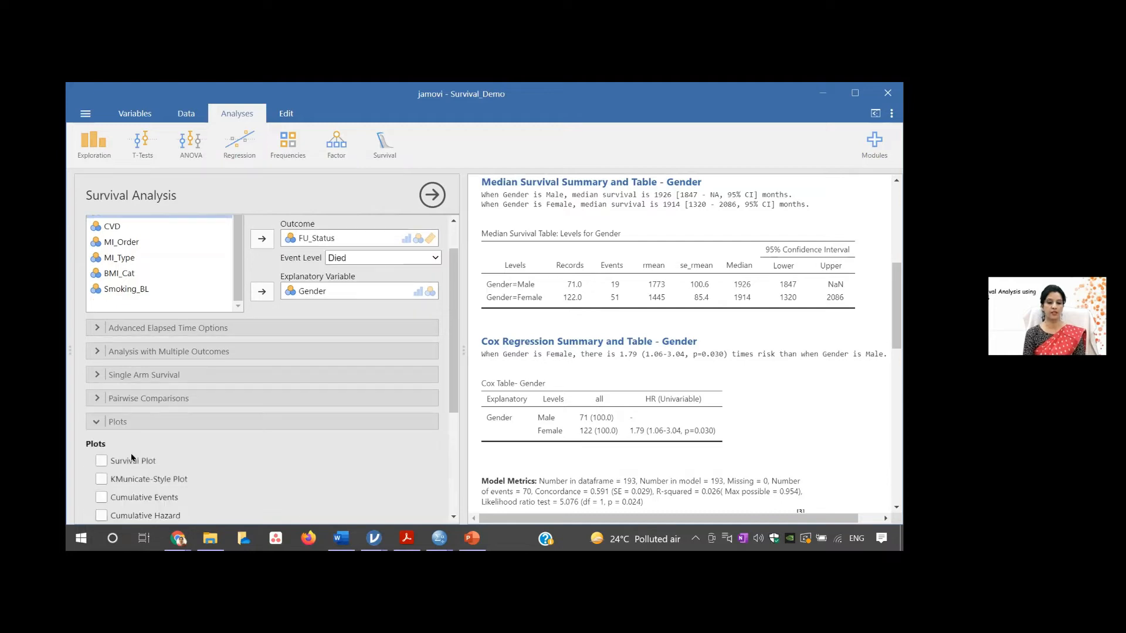
scroll(452, 375, "down", 1)
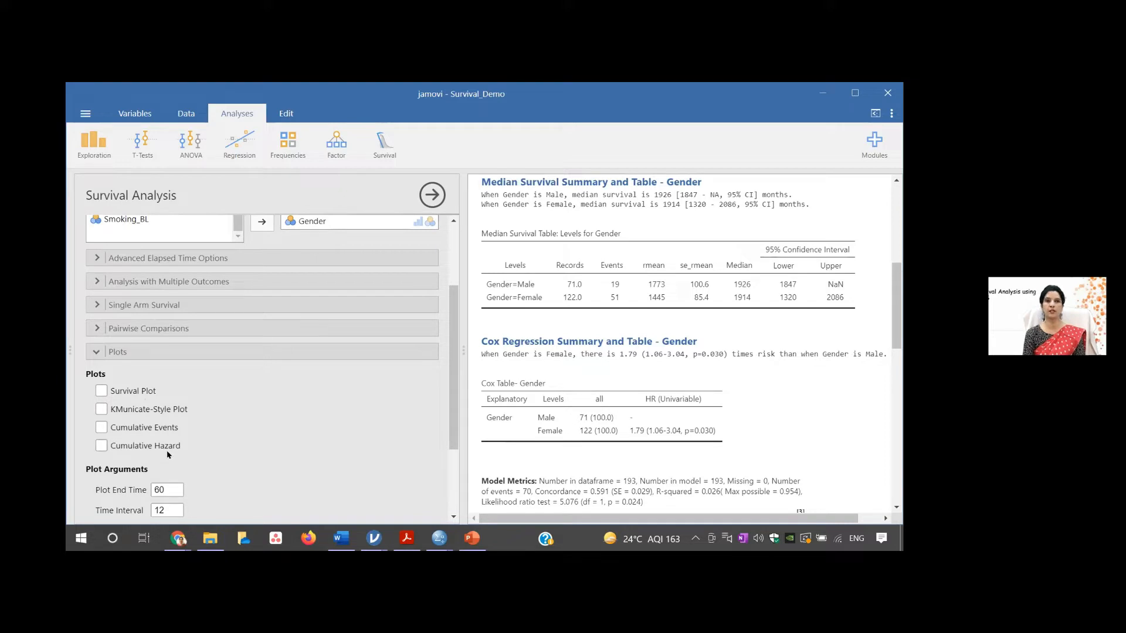
left_click(101, 391)
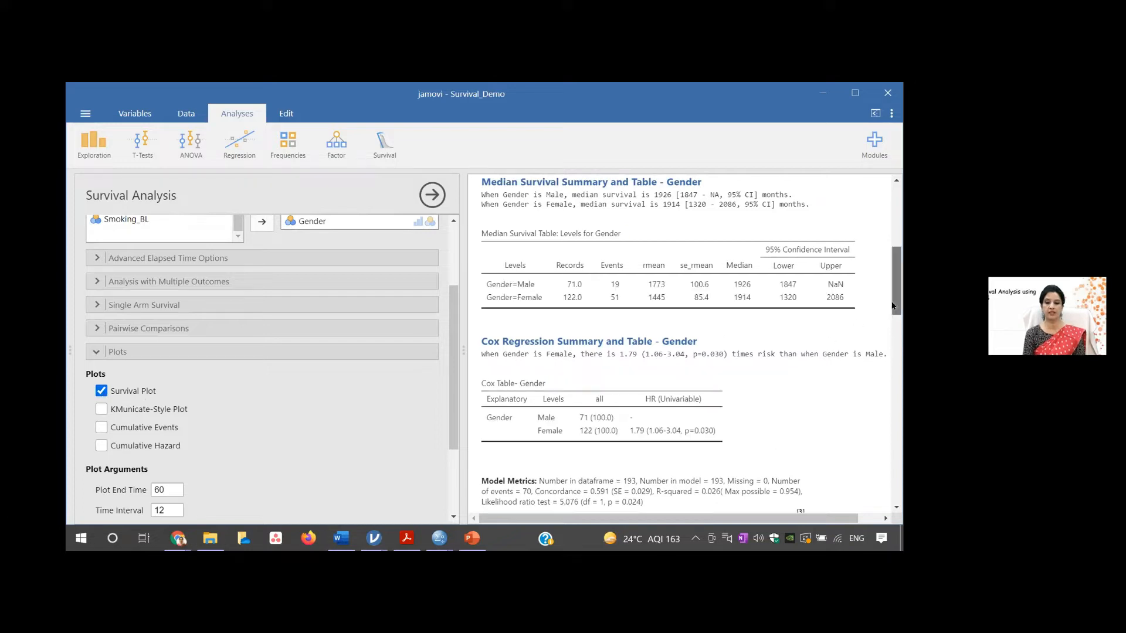
scroll(896, 327, "down", 2)
scroll(895, 327, "down", 5)
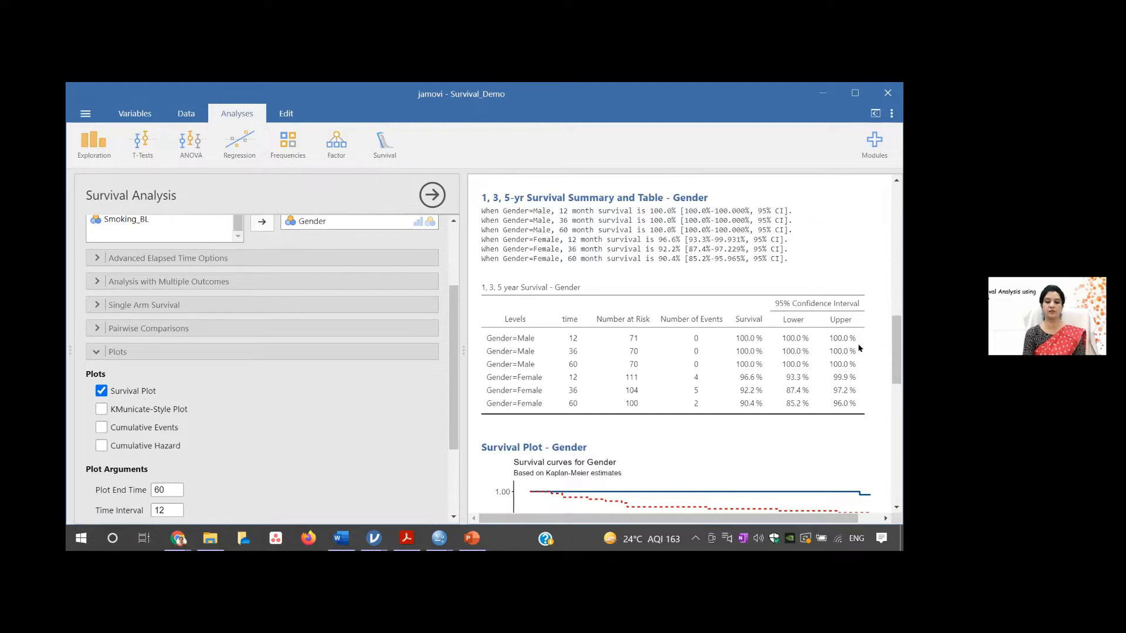
left_click_drag(896, 353, 895, 355)
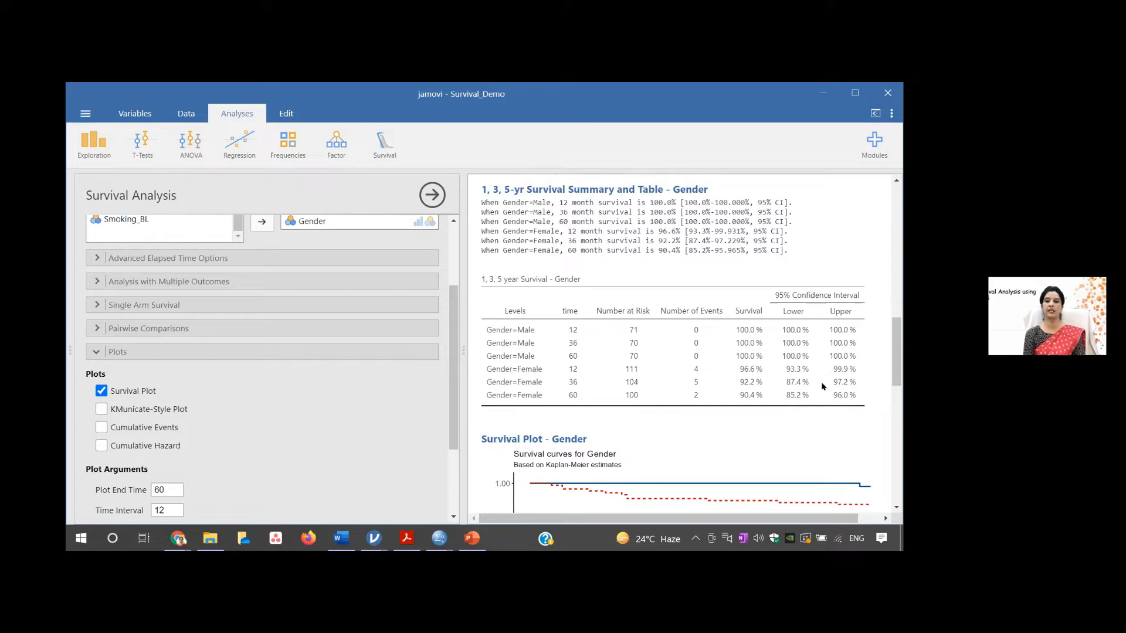
left_click_drag(898, 350, 899, 393)
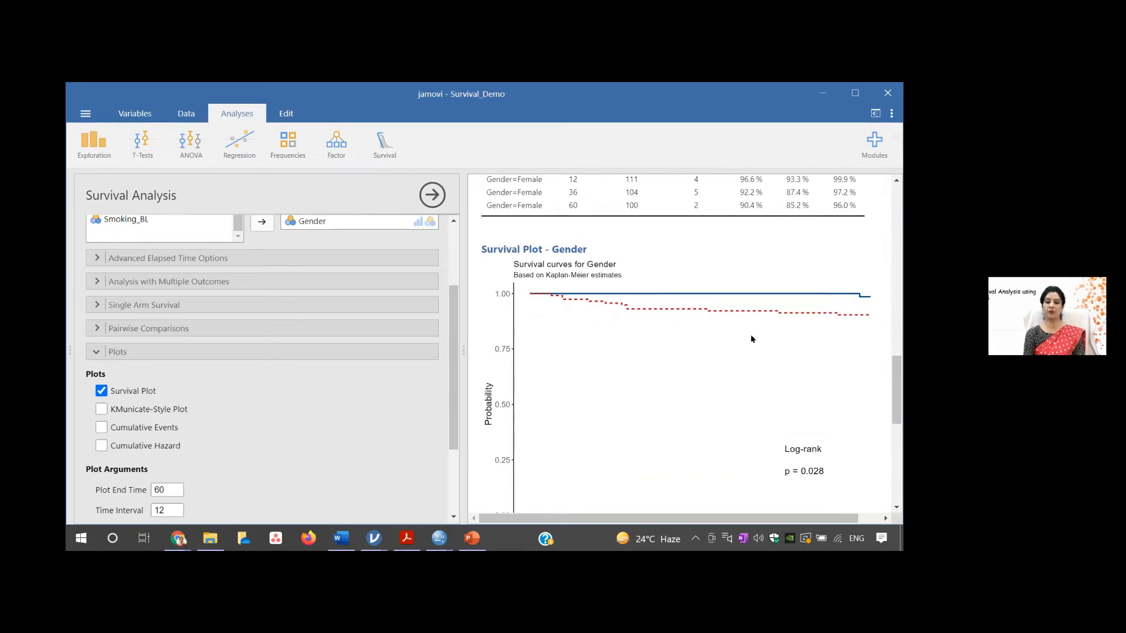
left_click_drag(897, 373, 897, 391)
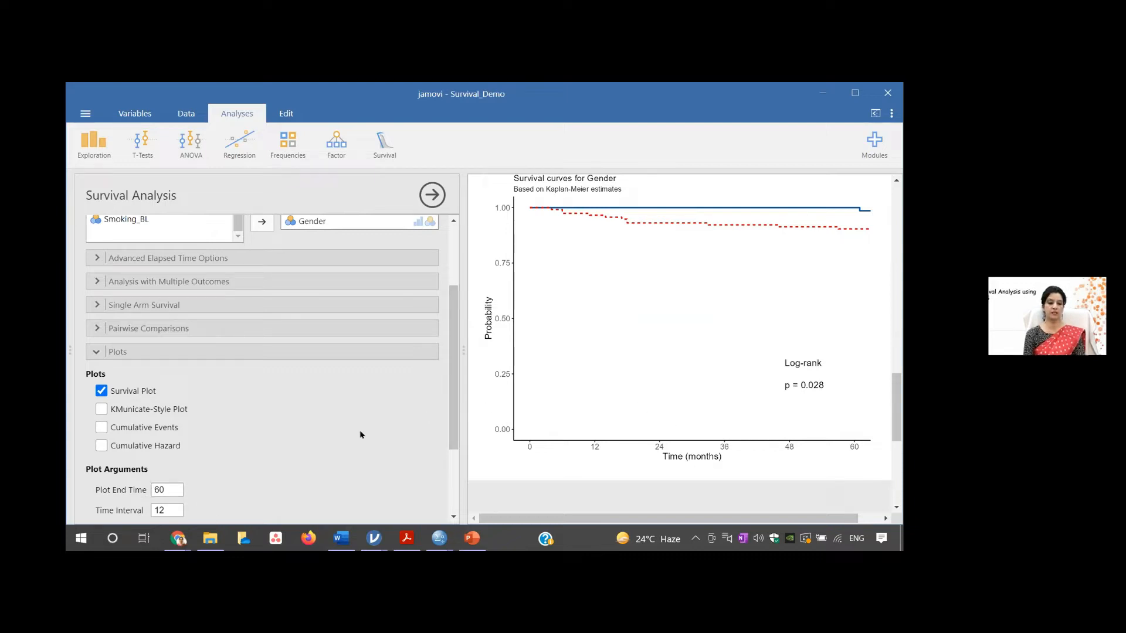
- Set the survival plot's end time to 2400 and inspect the redrawn curves down to the time axis
left_click_drag(451, 403, 451, 431)
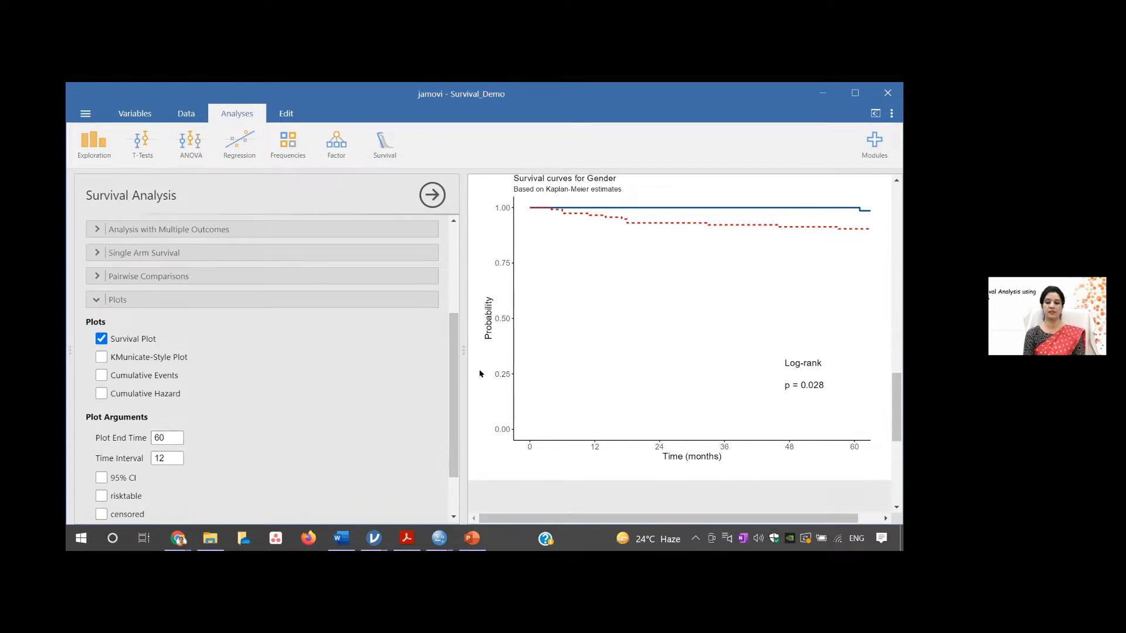
double_click(164, 437)
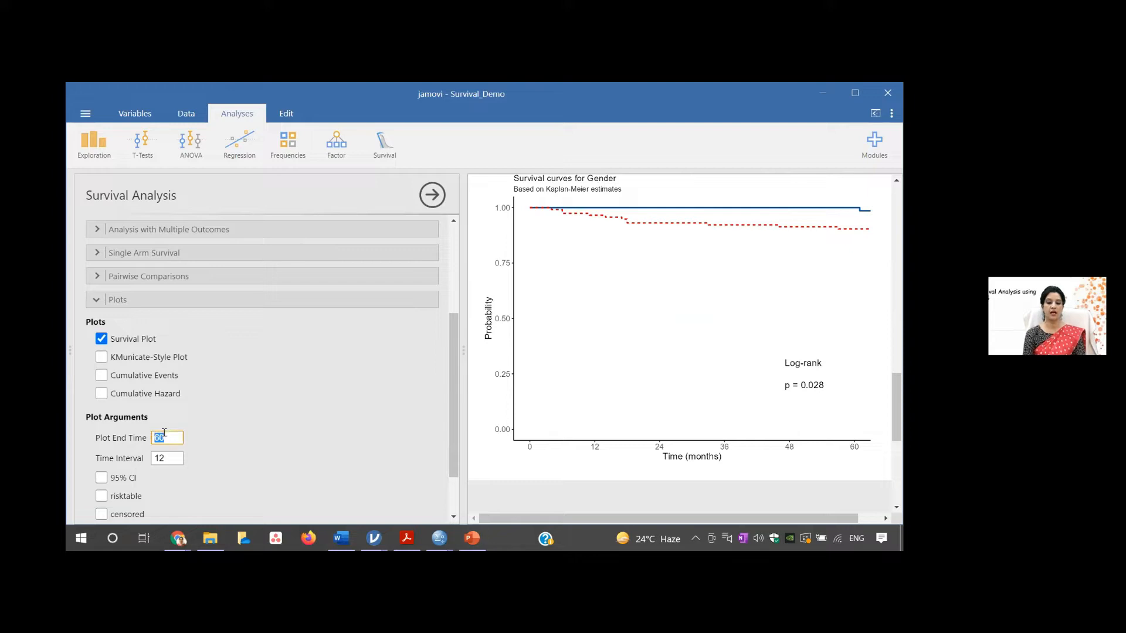
type("2")
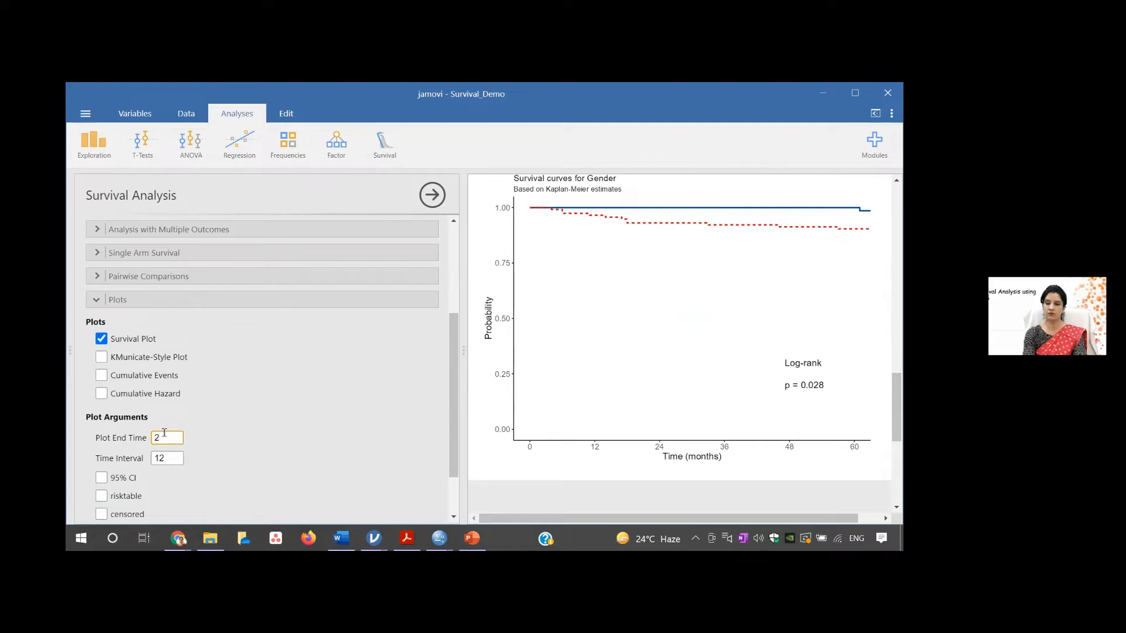
type("400")
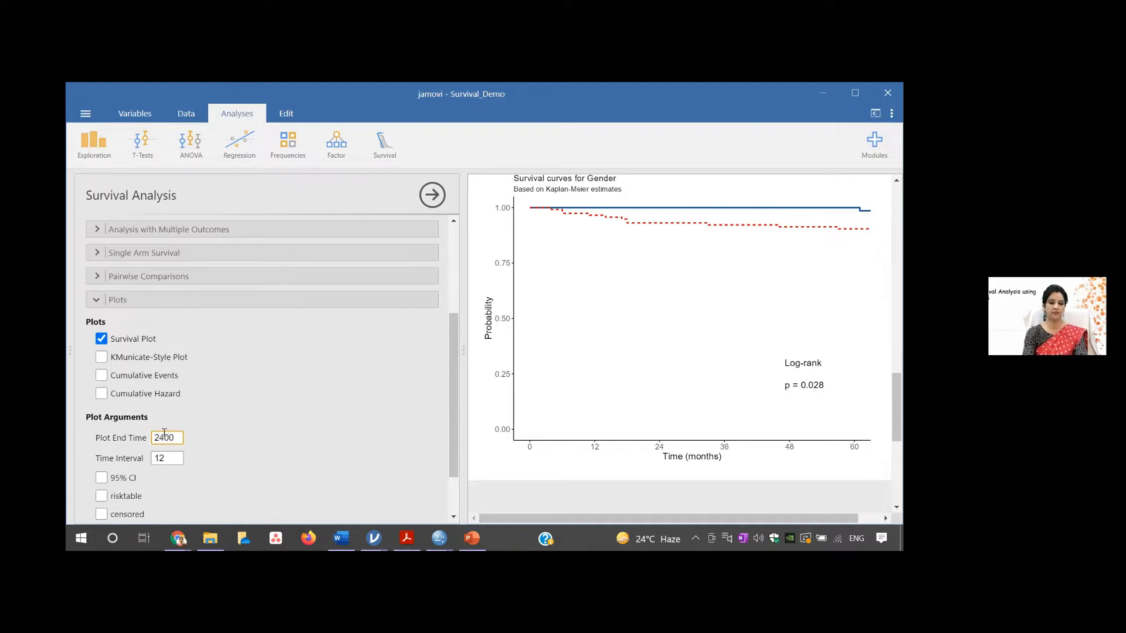
left_click(168, 453)
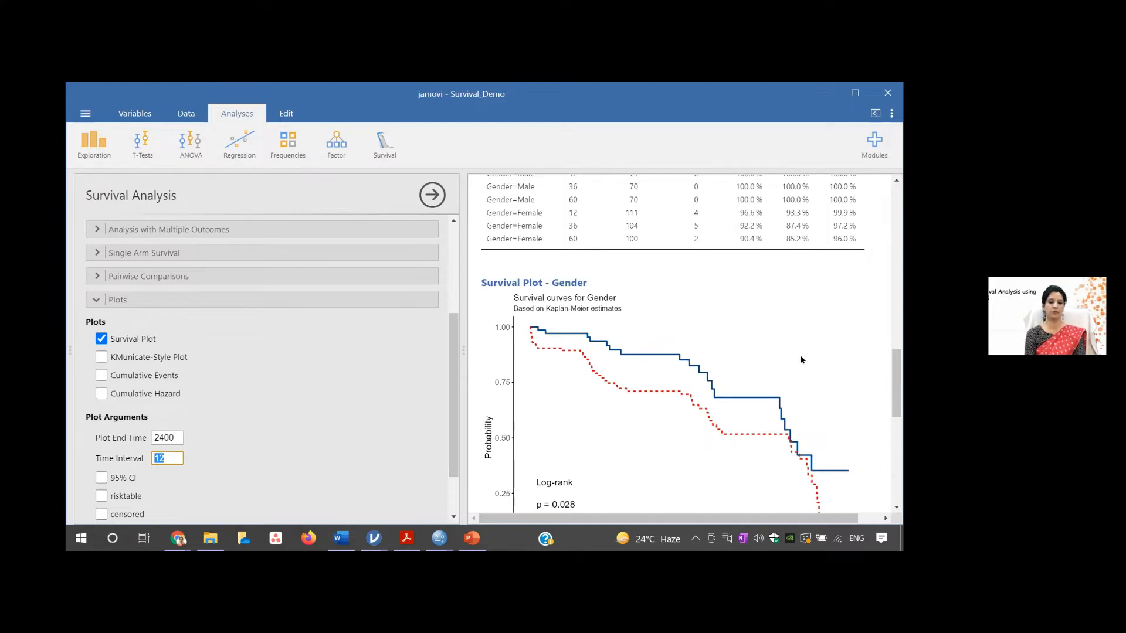
left_click_drag(896, 366, 895, 370)
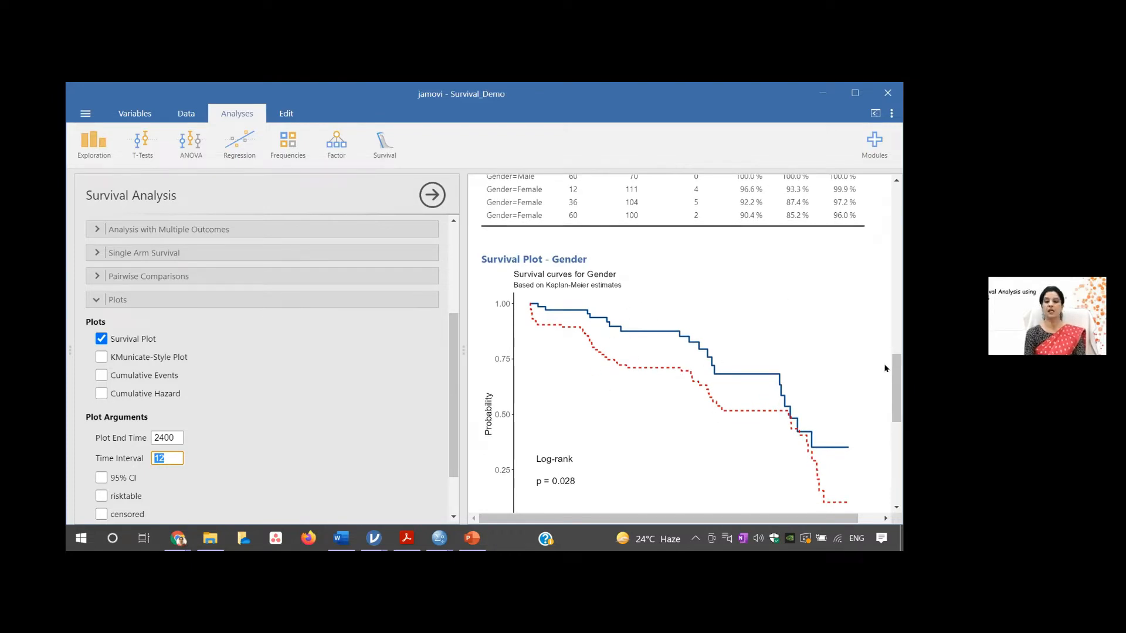
left_click_drag(894, 375, 894, 397)
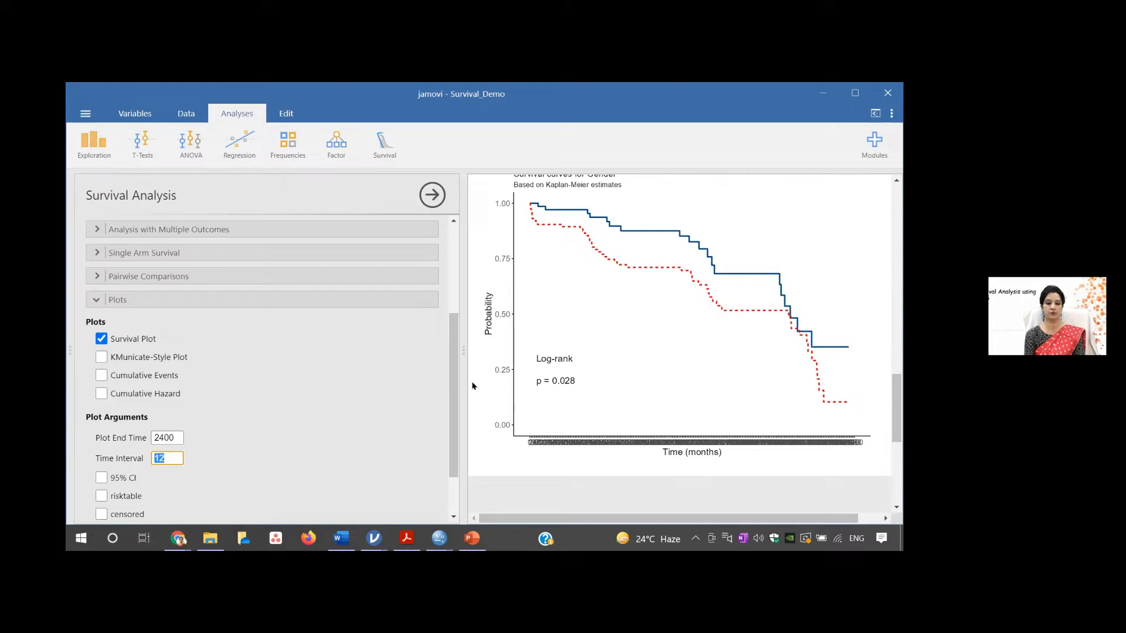
- Add the 95% CI bands and the risk table to the survival plot for Gender
scroll(301, 379, "down", 1)
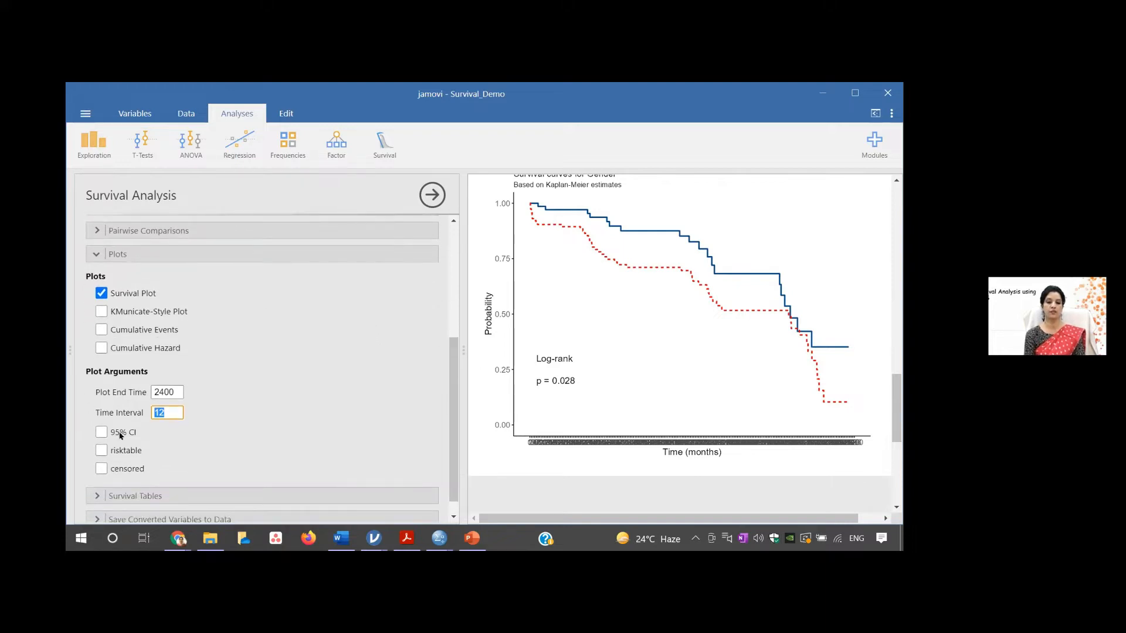
left_click(100, 431)
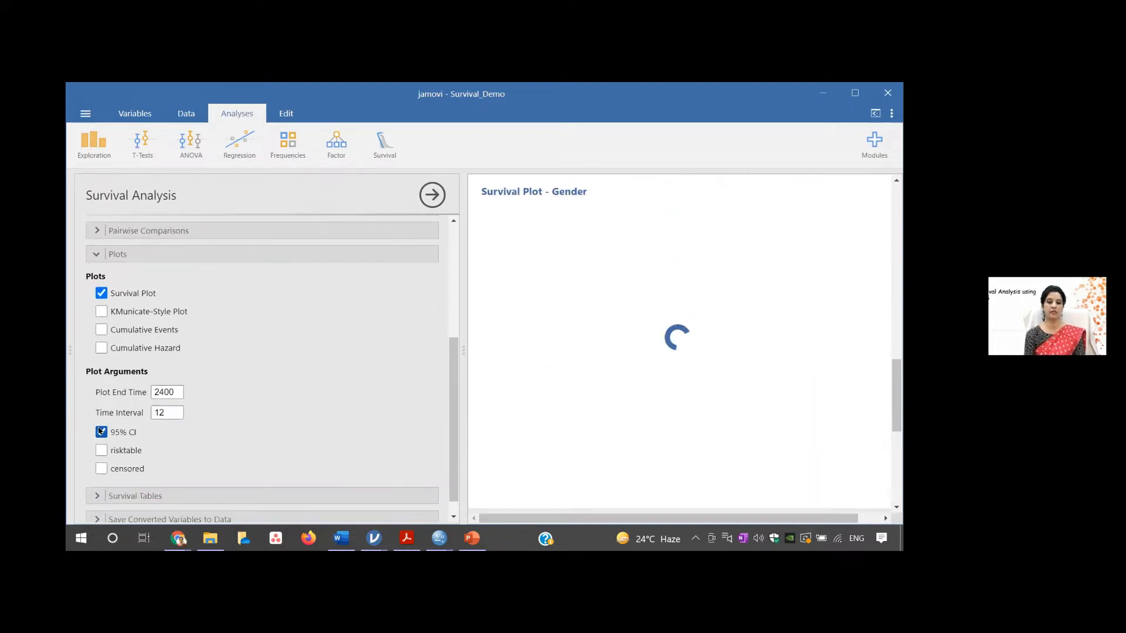
scroll(713, 406, "up", 2)
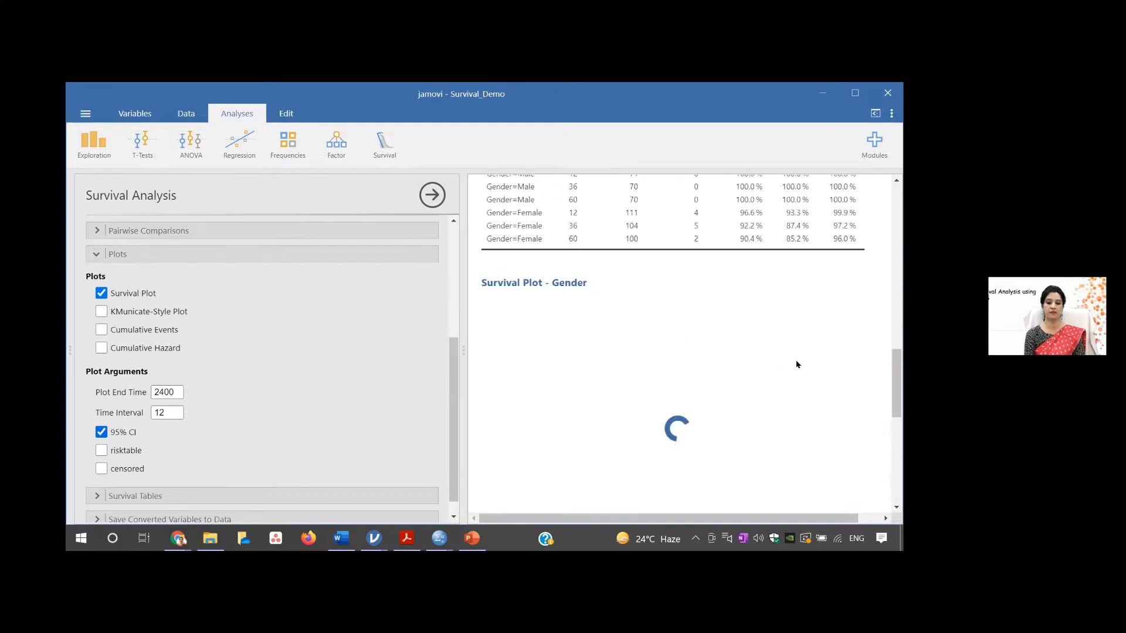
left_click_drag(898, 366, 898, 379)
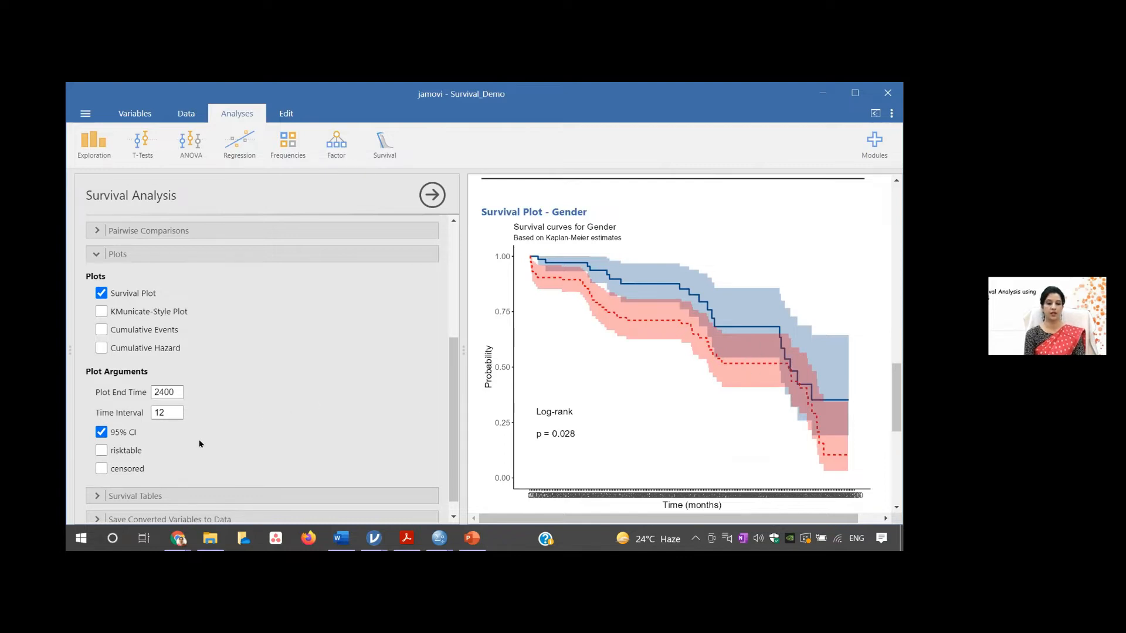
left_click(101, 450)
scroll(778, 390, "up", 2)
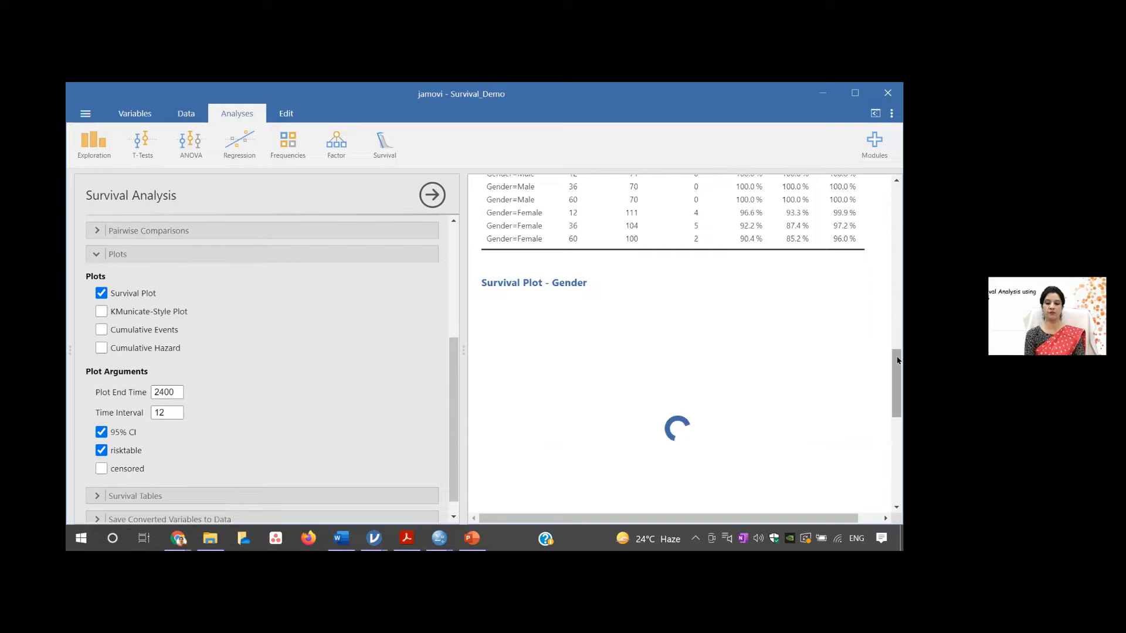
left_click_drag(897, 360, 897, 389)
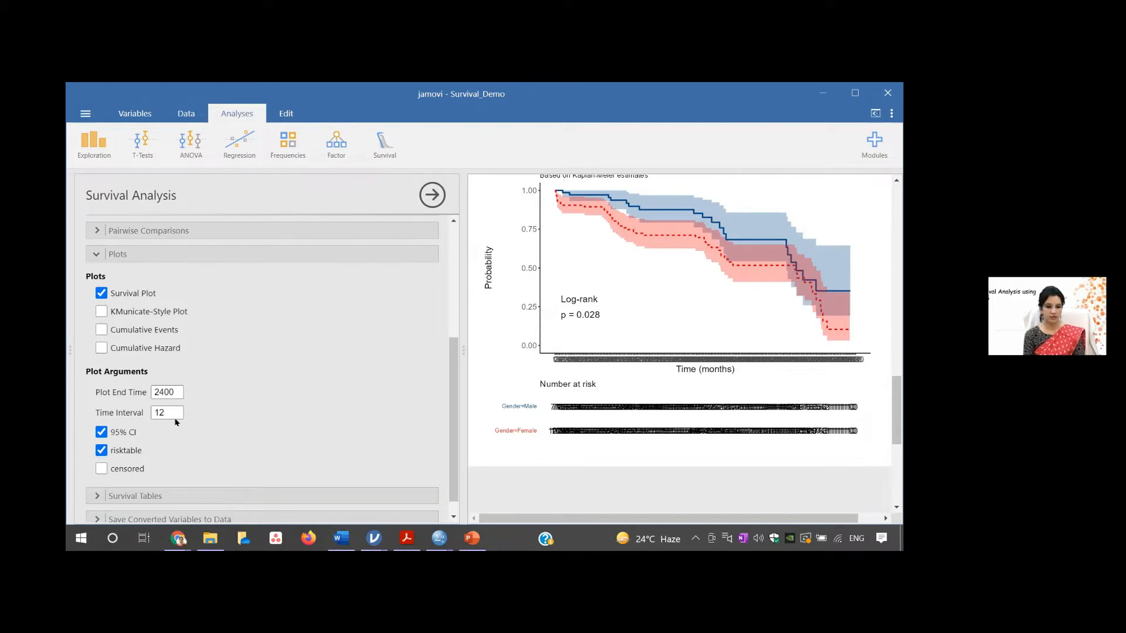
- Set the survival plot's time interval to 500 and view the updated time axis and number-at-risk table
left_click_drag(170, 413, 149, 411)
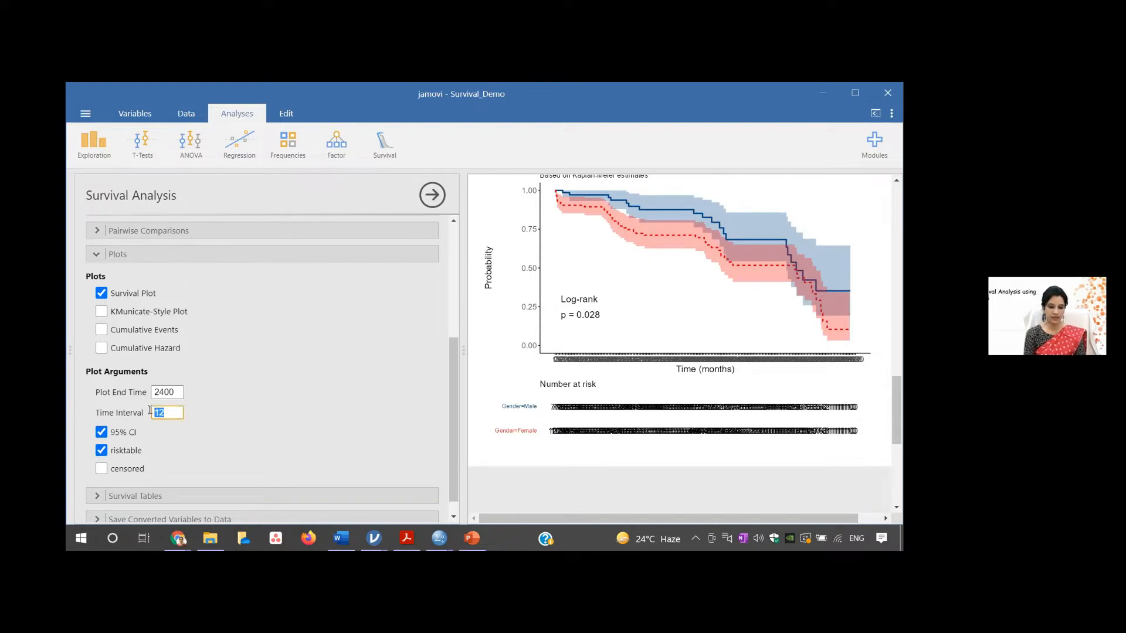
type("500")
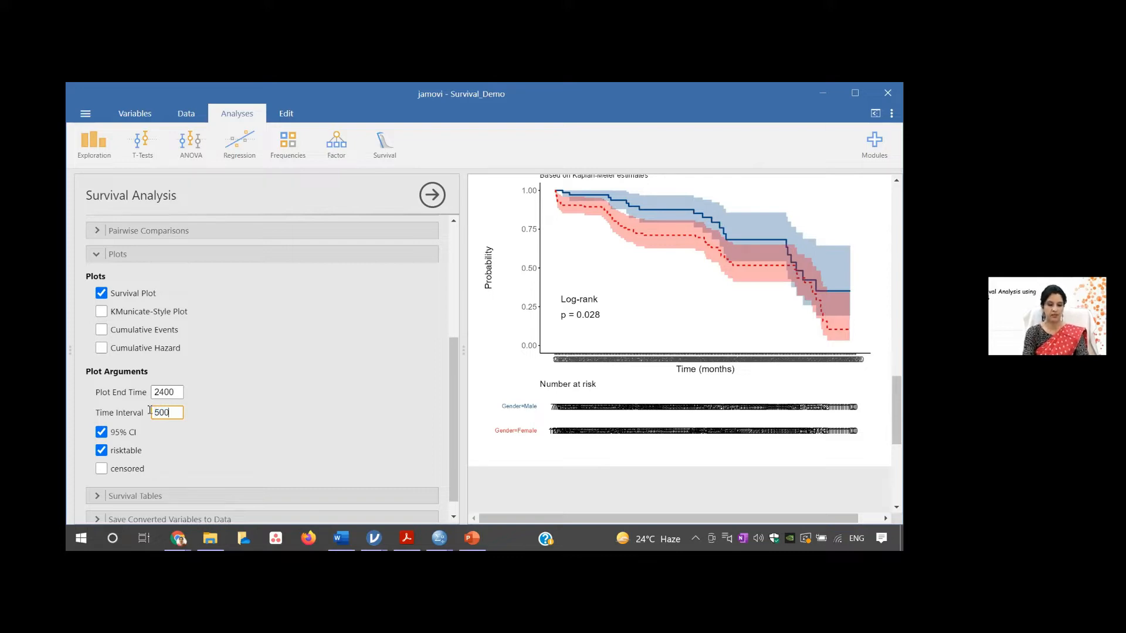
left_click(299, 436)
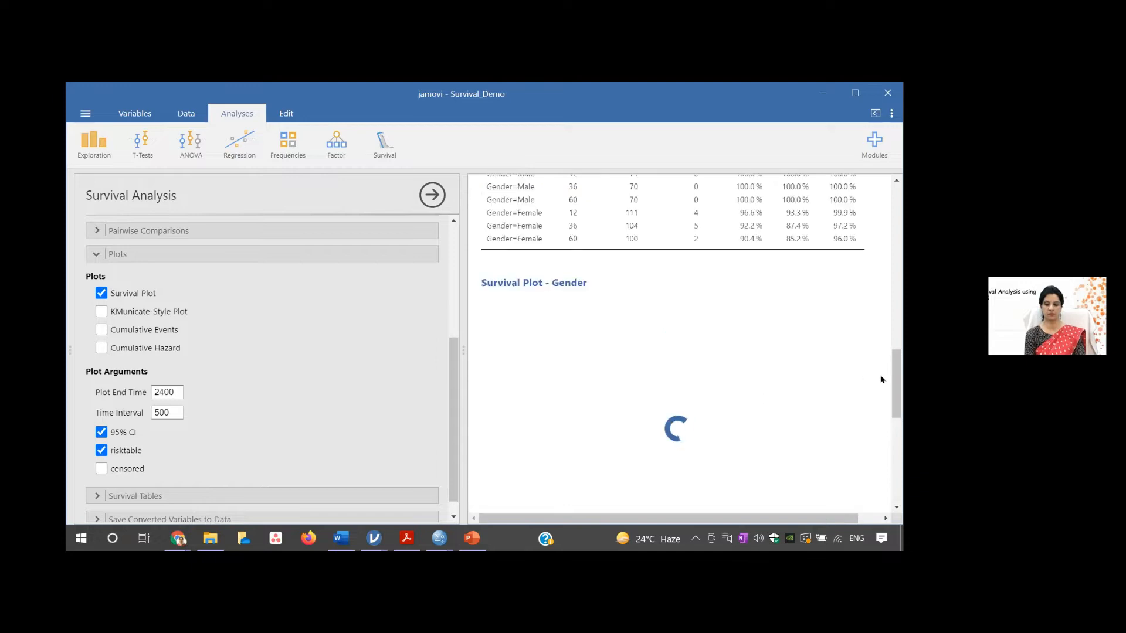
left_click_drag(894, 379, 895, 400)
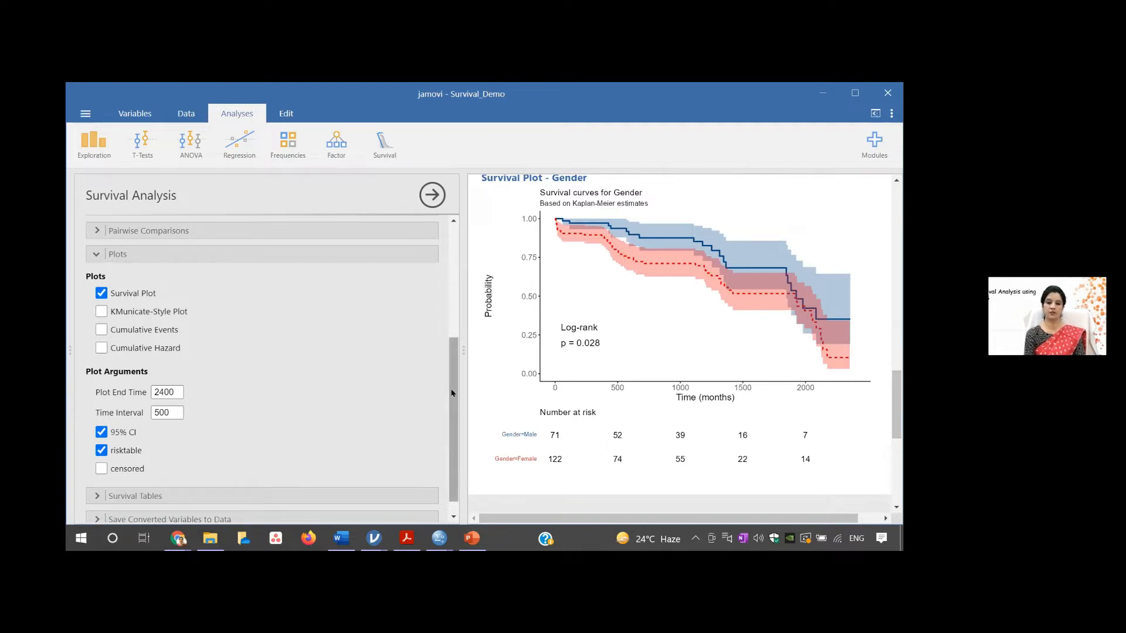
- Mark the censored observations on the survival curves and return to the 1, 3, 5-year survival table
scroll(434, 398, "down", 1)
left_click(101, 457)
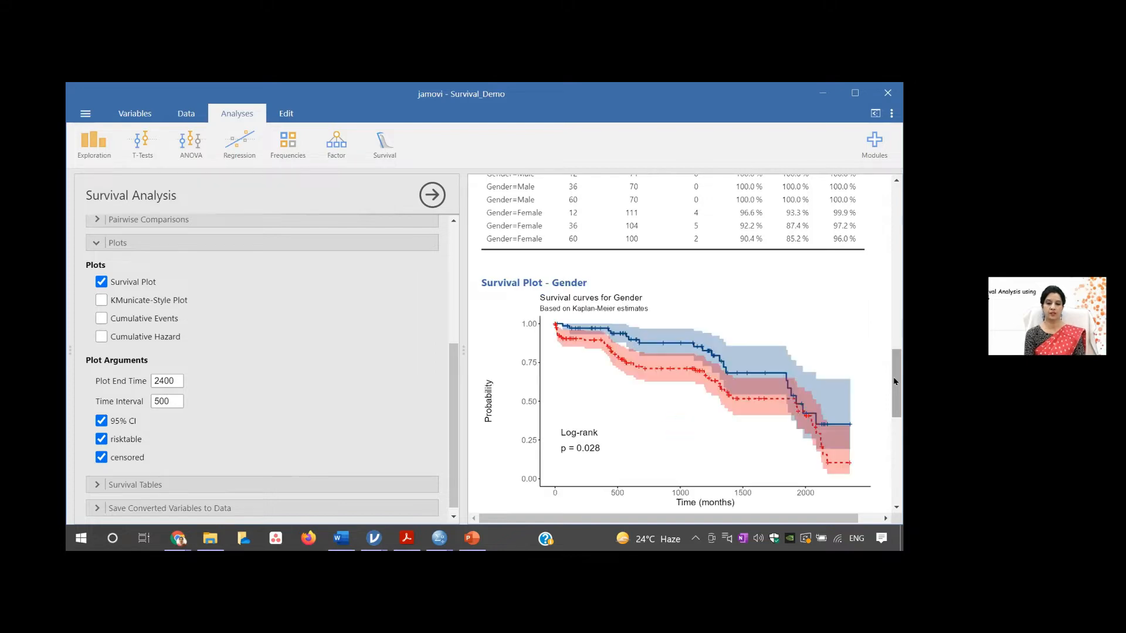
left_click_drag(895, 382, 901, 351)
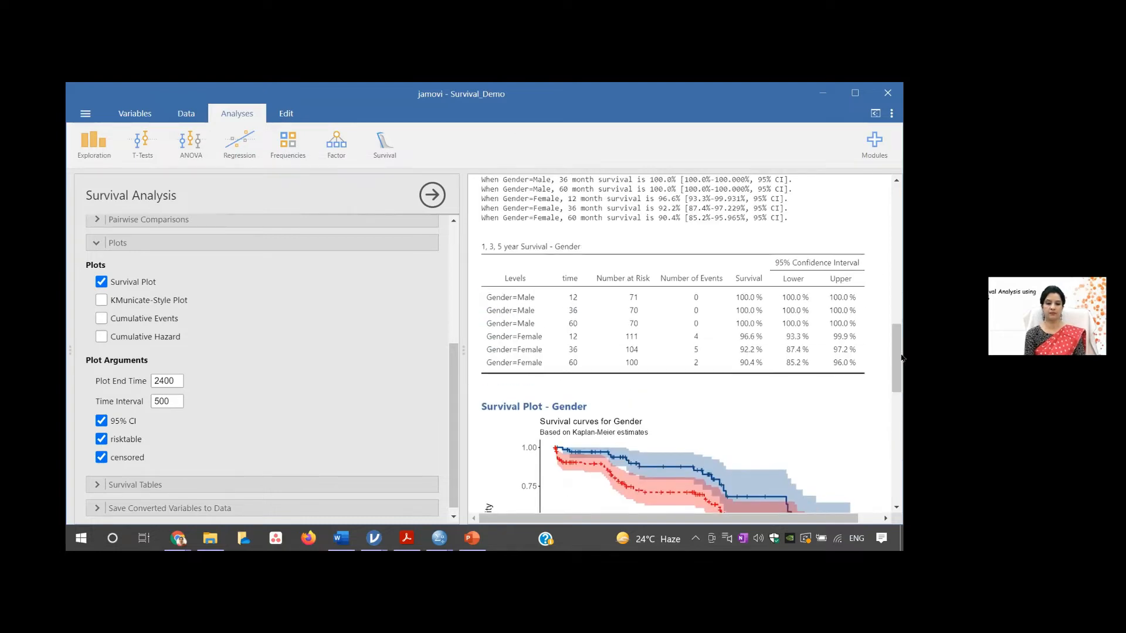
- Expand the Survival Tables and Save Converted Variables to Data sections to examine the cutpoints and calculated-time options
left_click(97, 486)
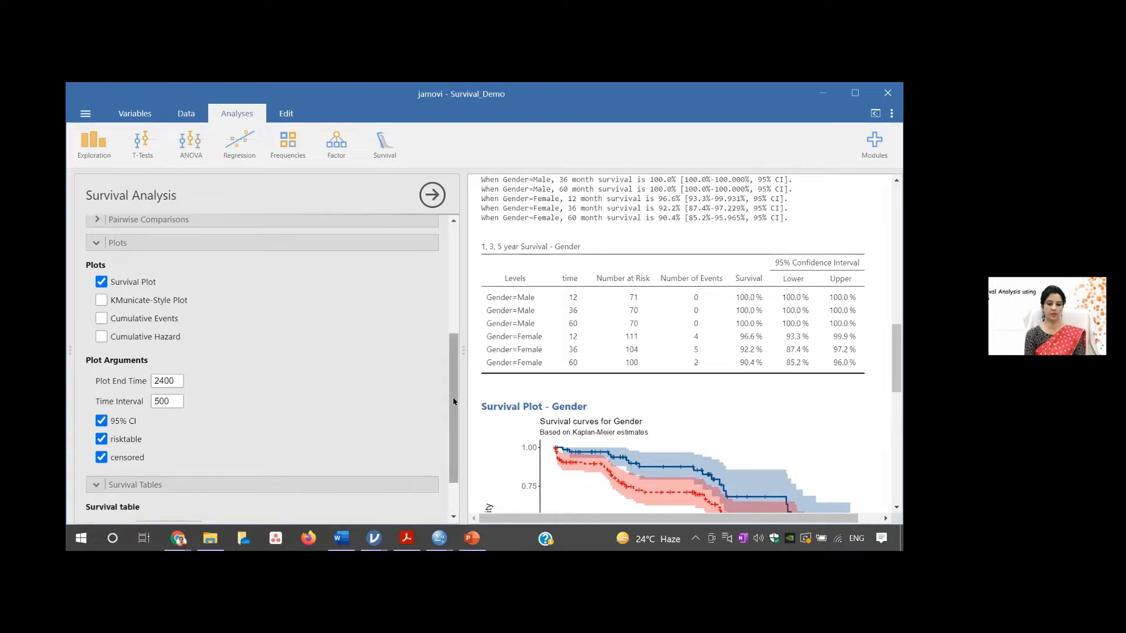
scroll(454, 402, "down", 2)
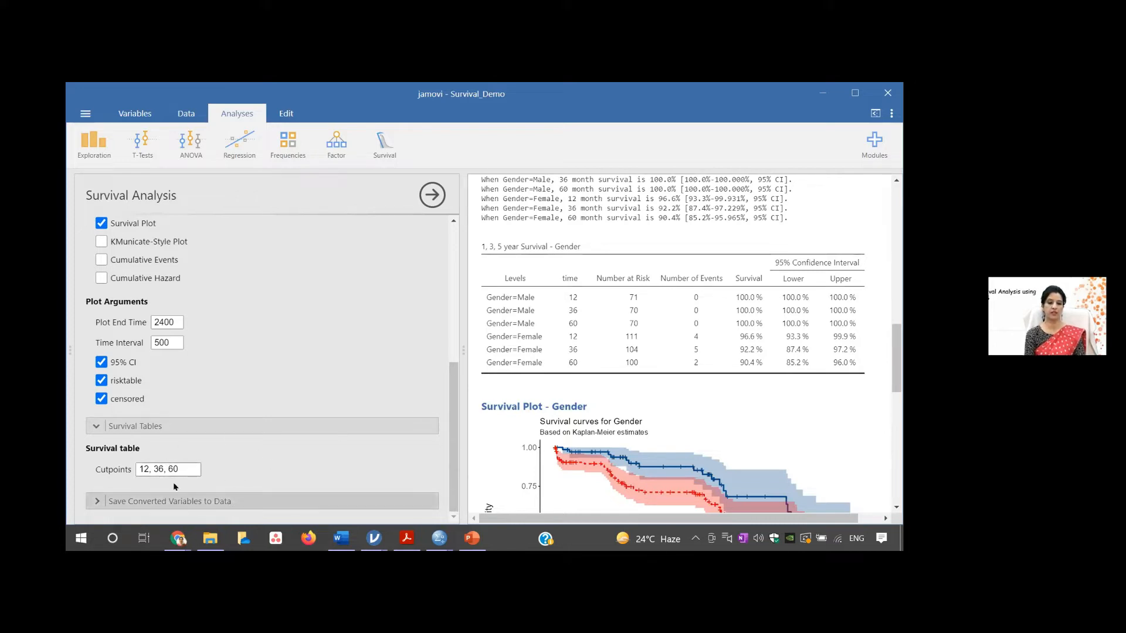
left_click(145, 501)
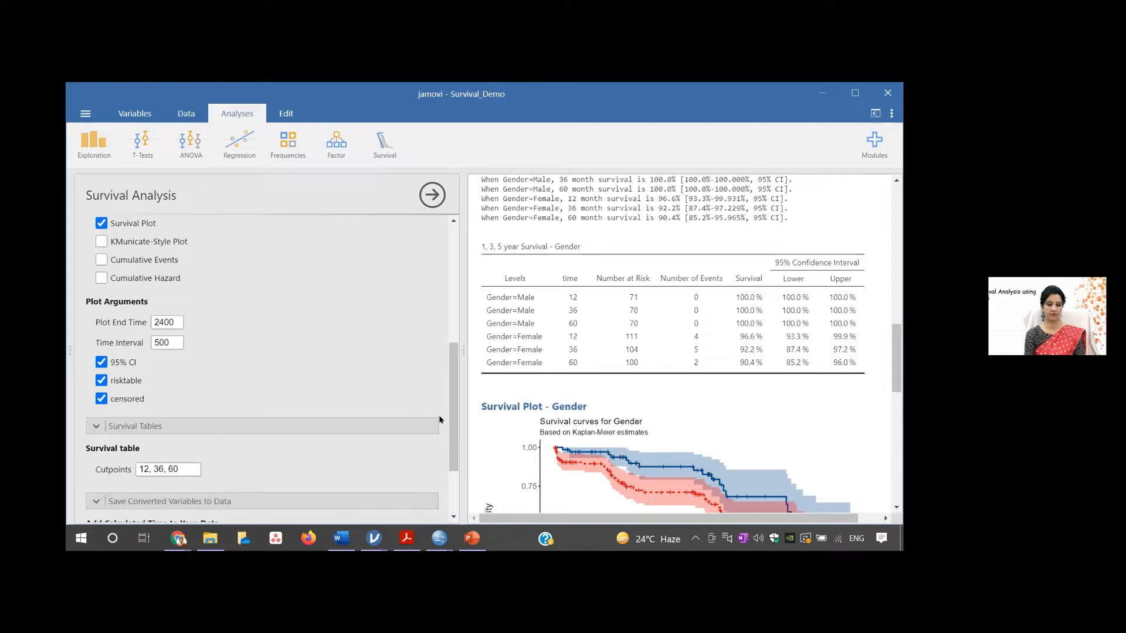
scroll(170, 305, "down", 1)
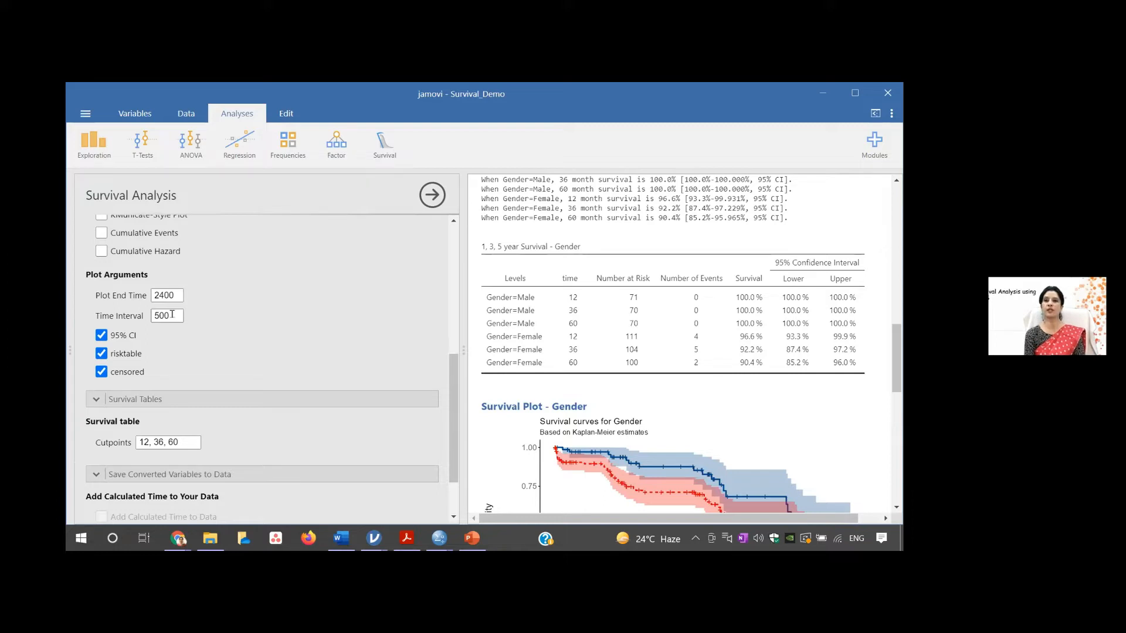
- Set the survival plot's time interval to 365 and view the redrawn curves with their number-at-risk table
double_click(170, 315)
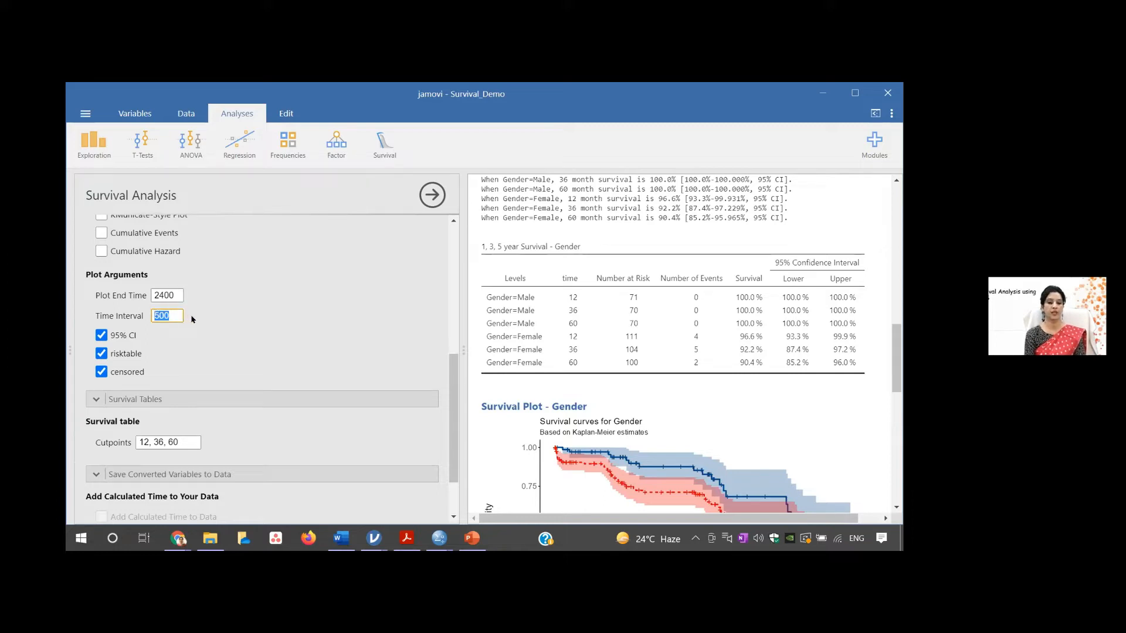
type("365")
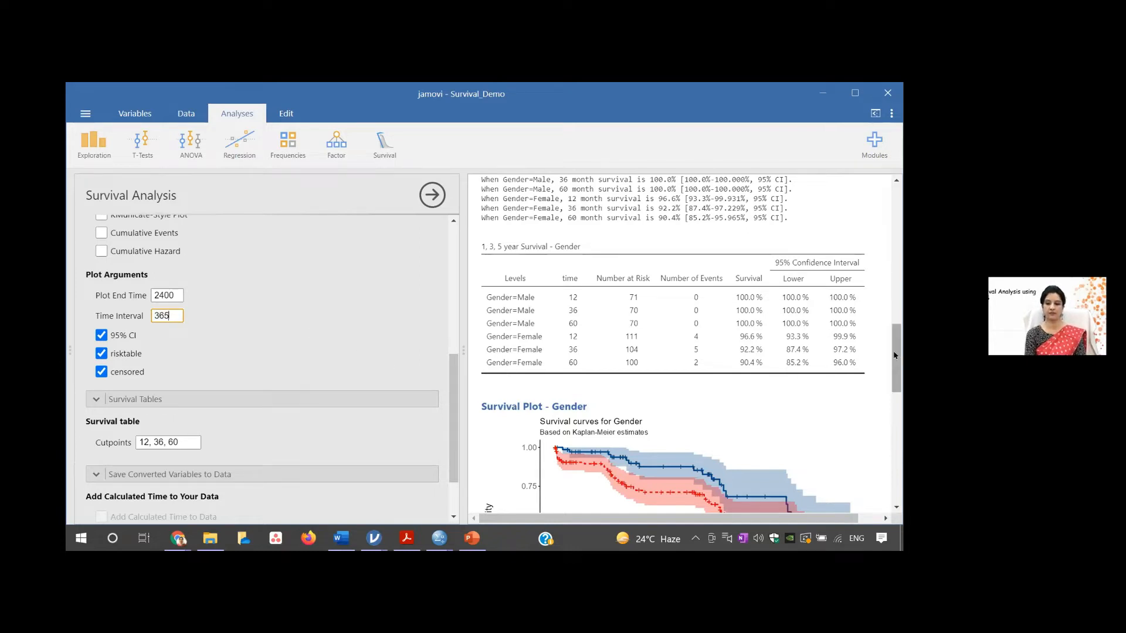
left_click(380, 372)
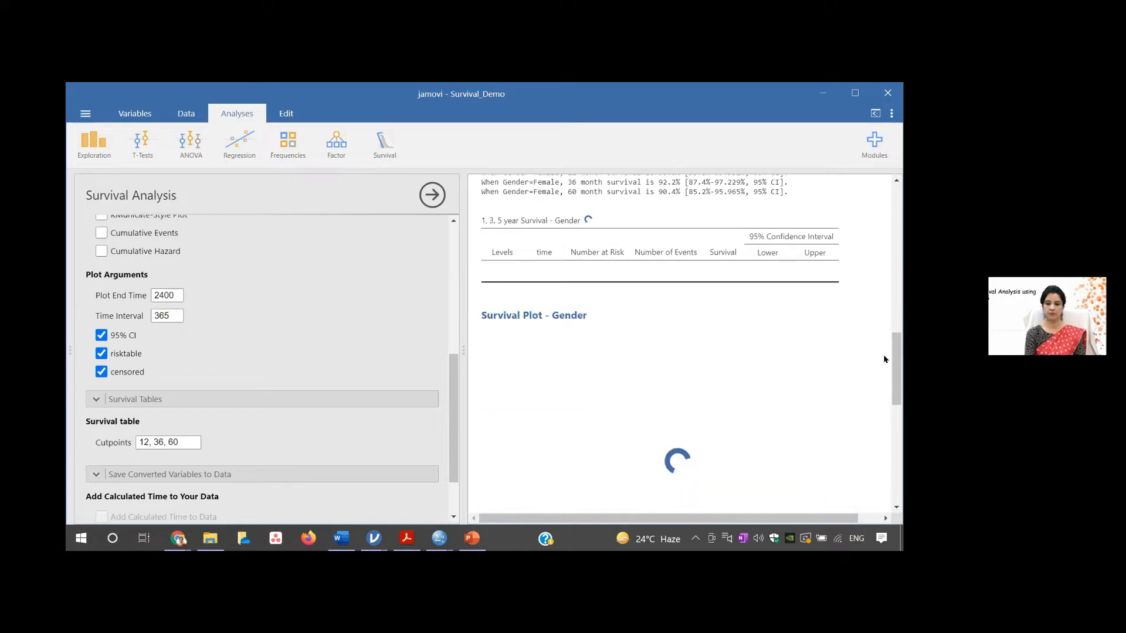
left_click_drag(894, 359, 894, 409)
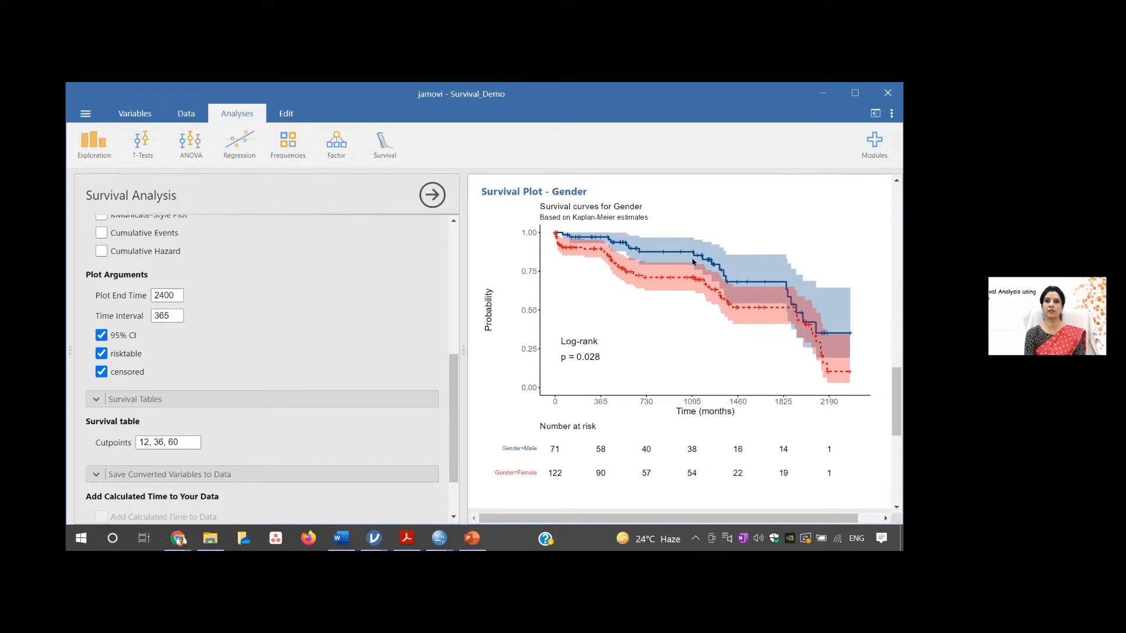
- Turn the censored marks on the survival curves off and back on to compare the plot with and without them
left_click(101, 371)
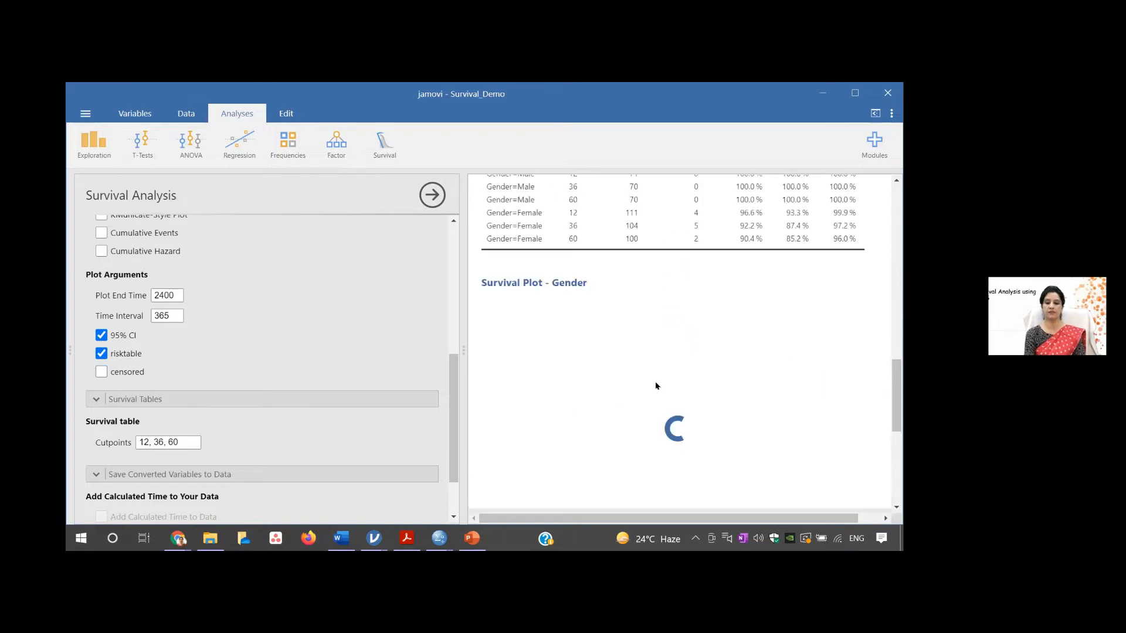
left_click_drag(895, 379, 894, 388)
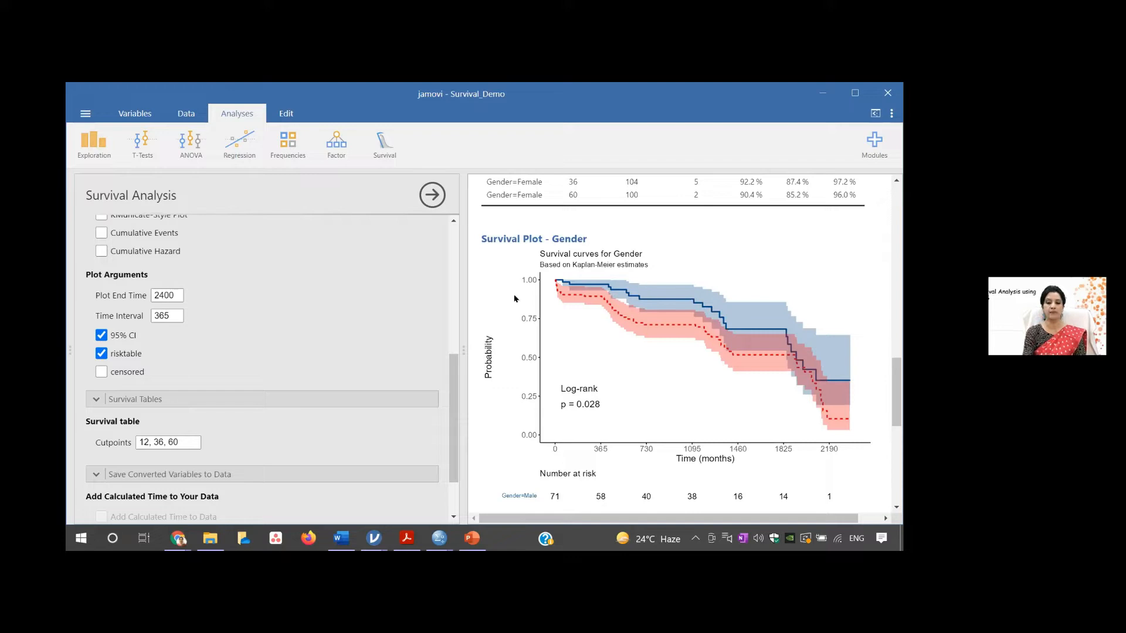
left_click(99, 373)
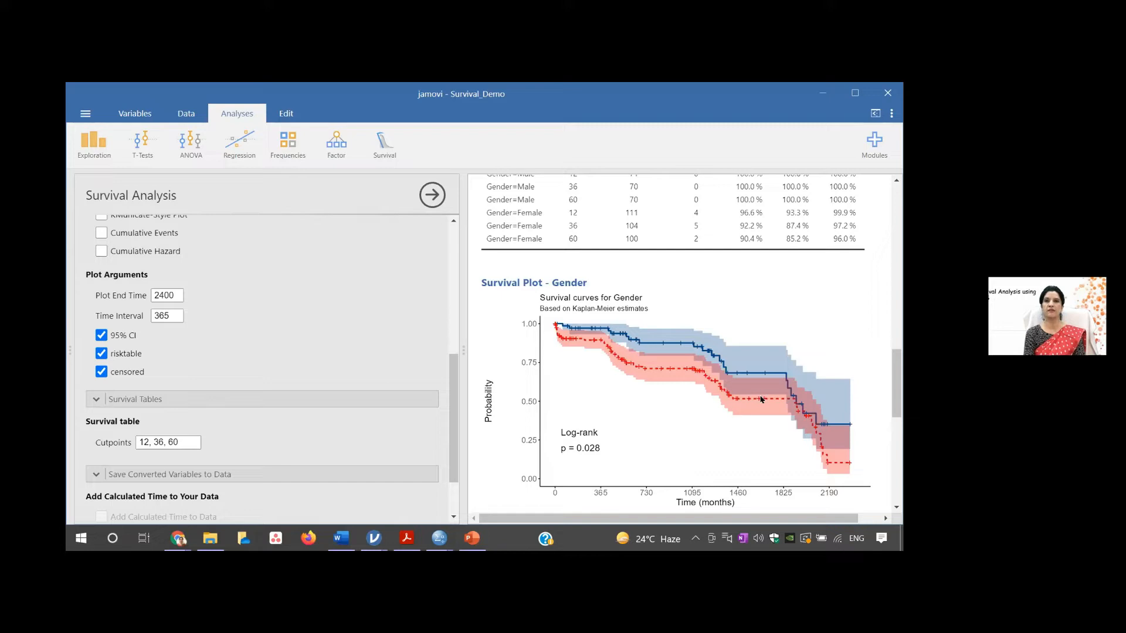
left_click_drag(897, 402, 897, 427)
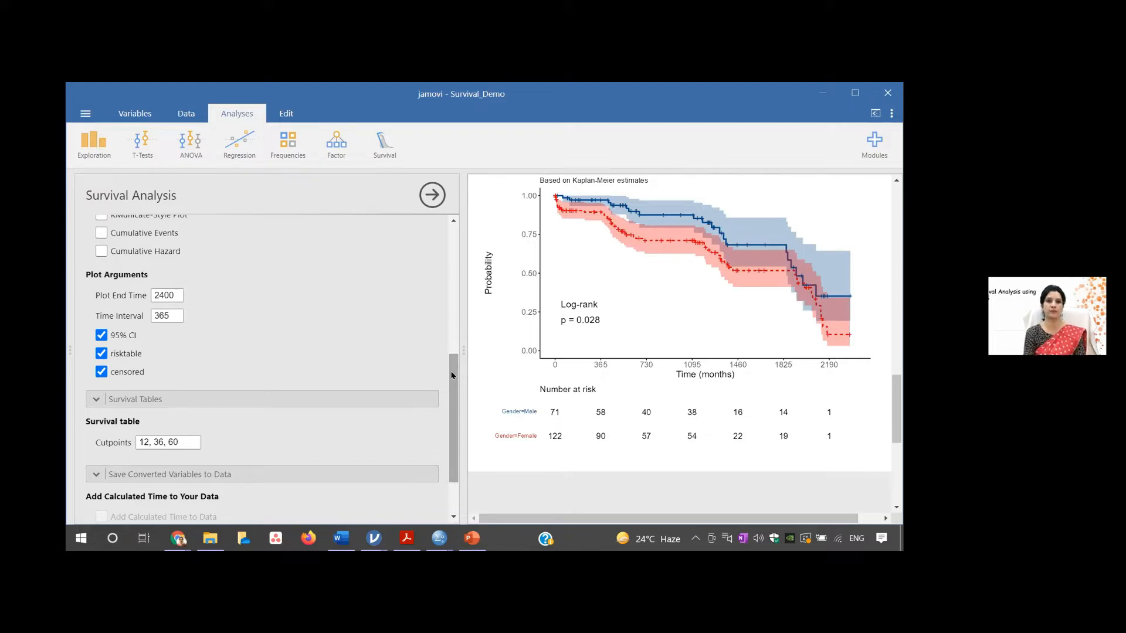
- Replace Gender with CVD as the explanatory variable and view the survival plot for CVD
left_click_drag(453, 374, 454, 230)
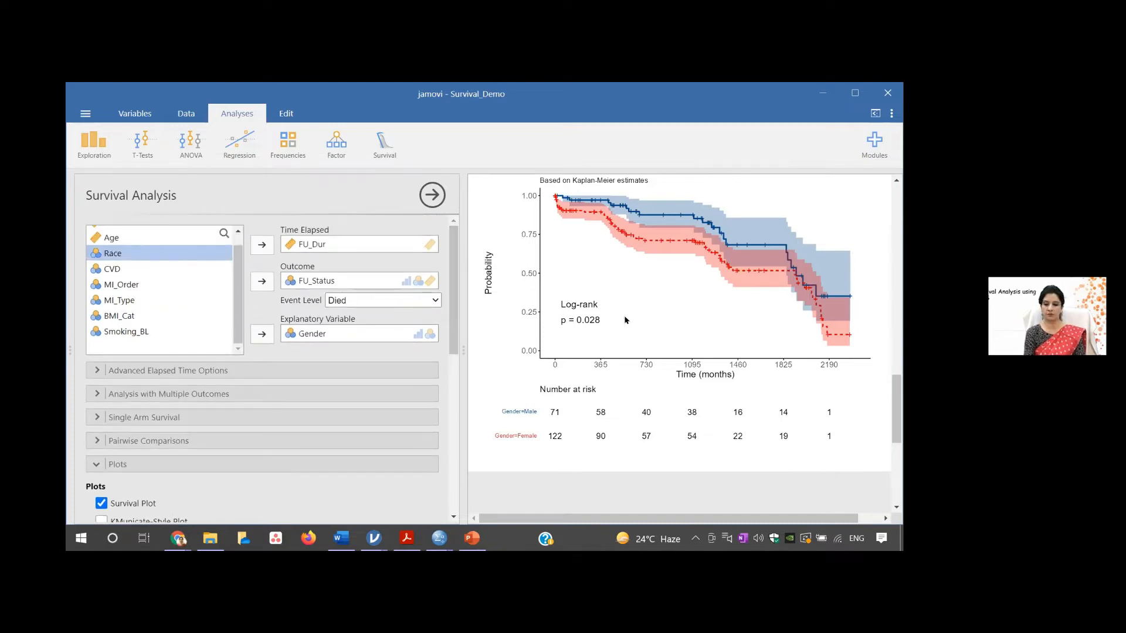
left_click(313, 334)
left_click(262, 334)
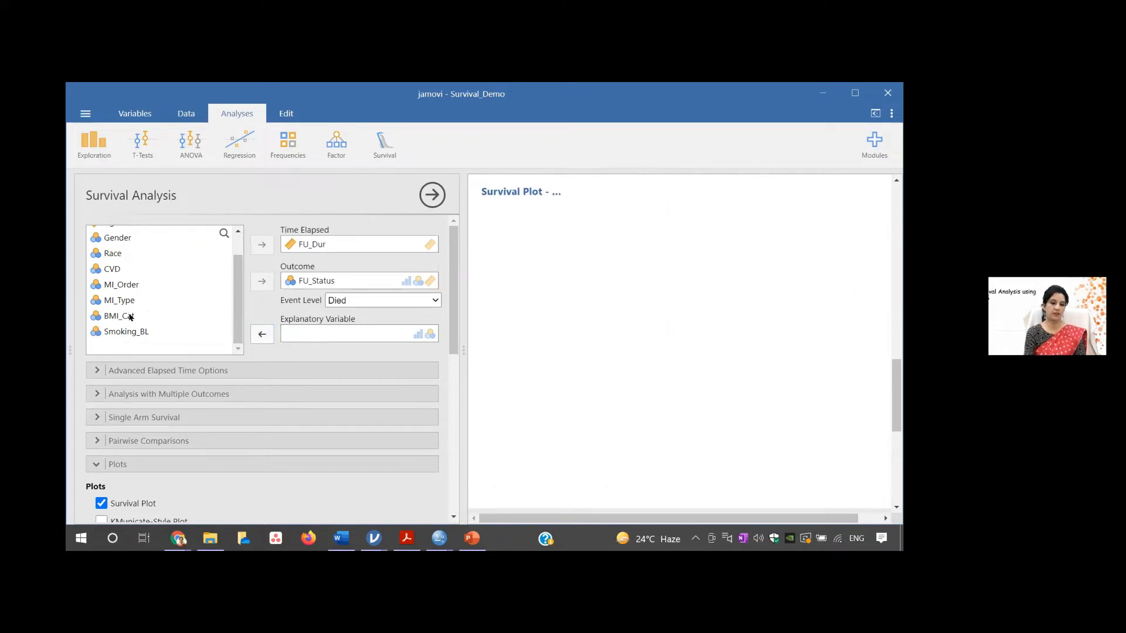
left_click(117, 268)
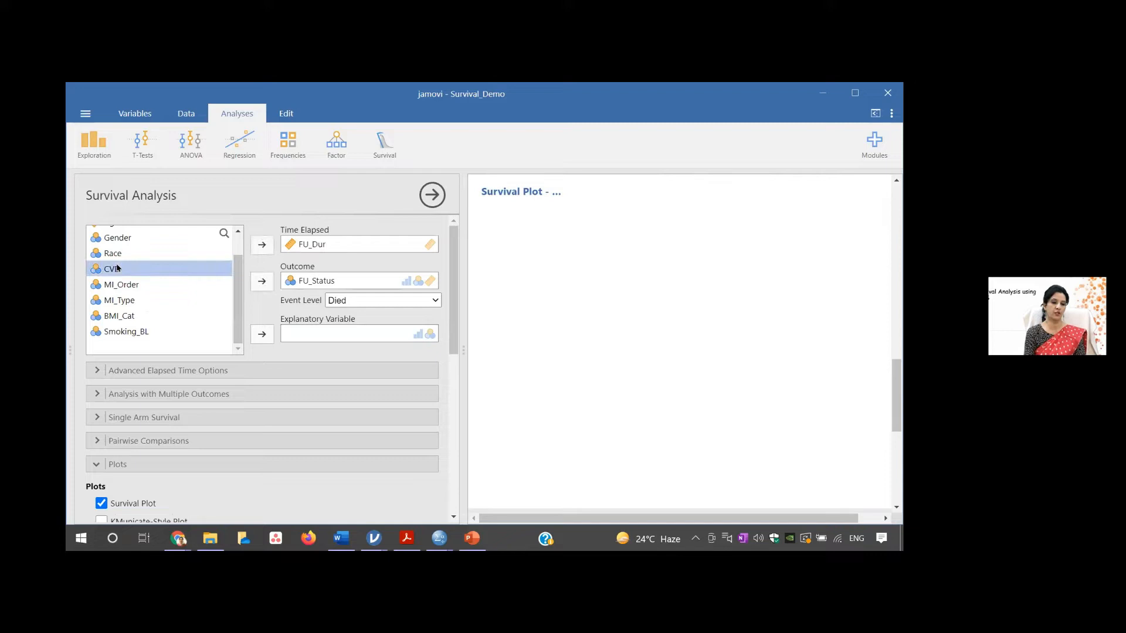
left_click(261, 333)
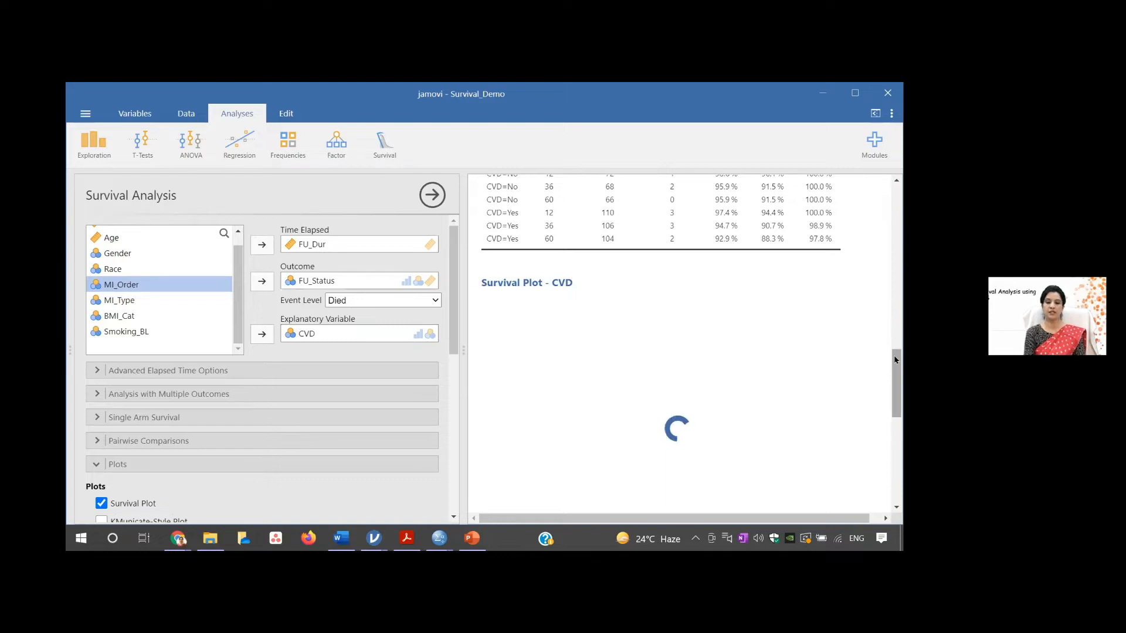
left_click_drag(895, 360, 895, 380)
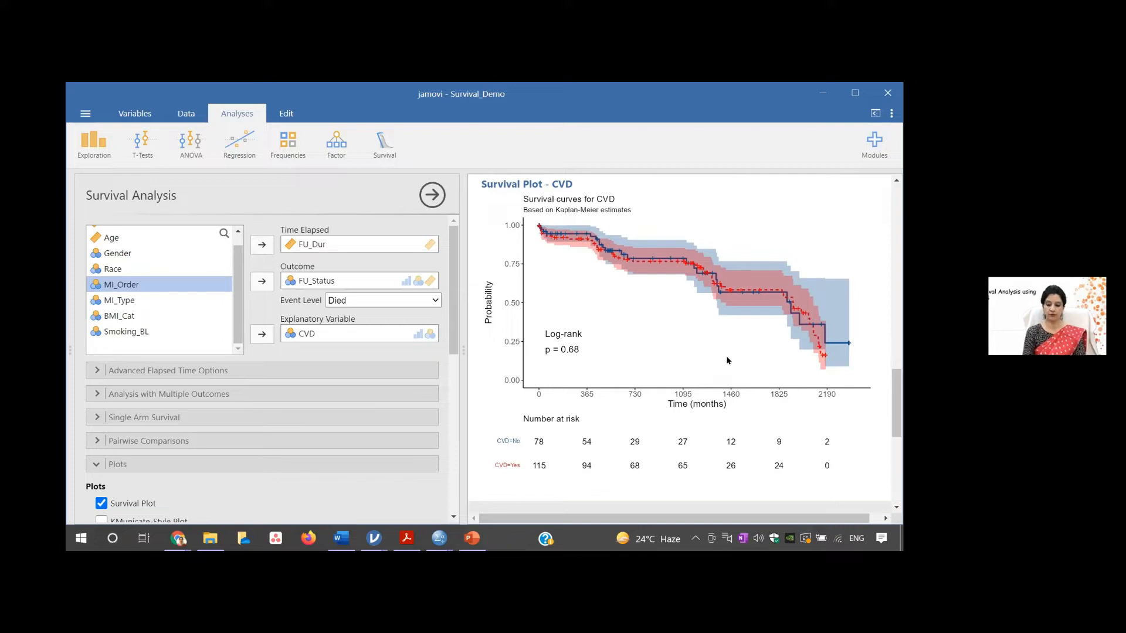
- Copy all of the analysis results and switch to the Demo Sheet document in Word
right_click(693, 365)
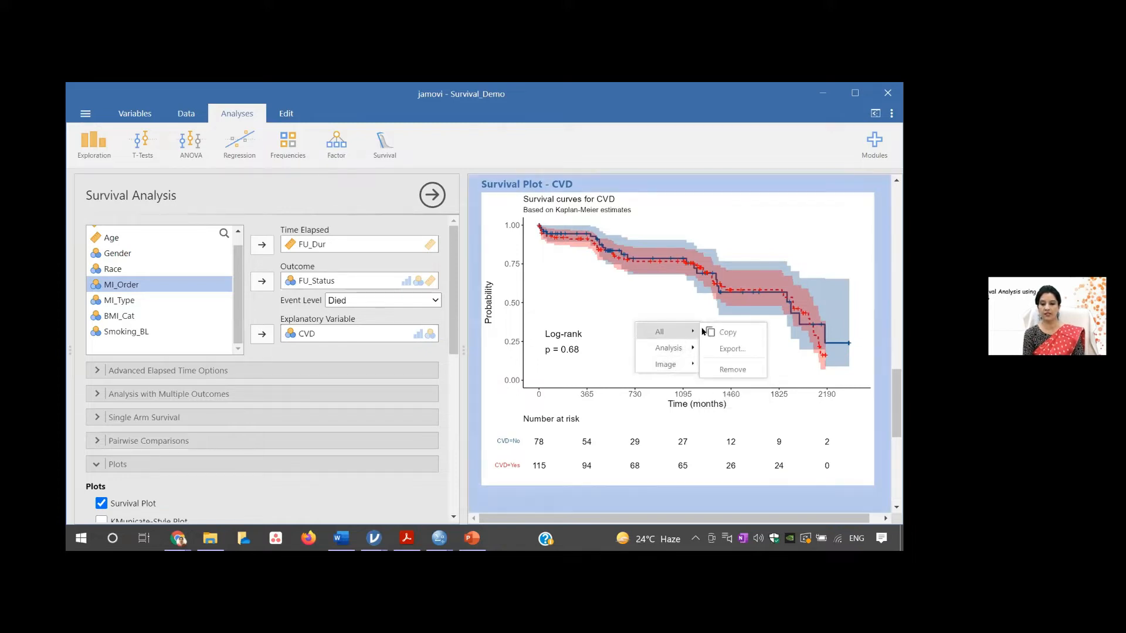
left_click(711, 334)
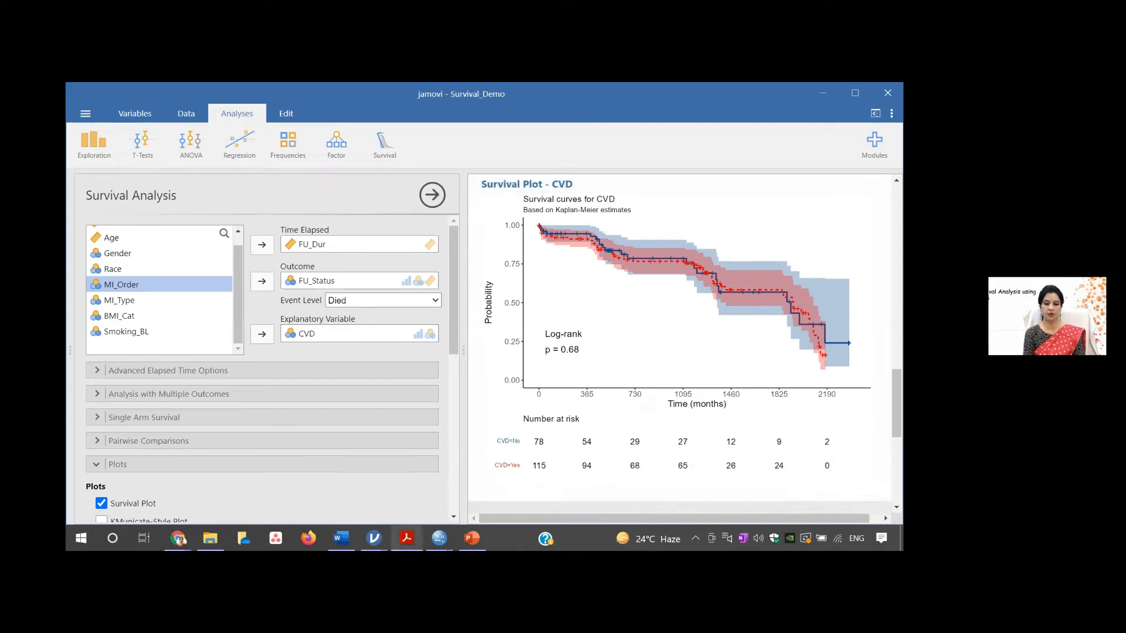
mouse_move(341, 538)
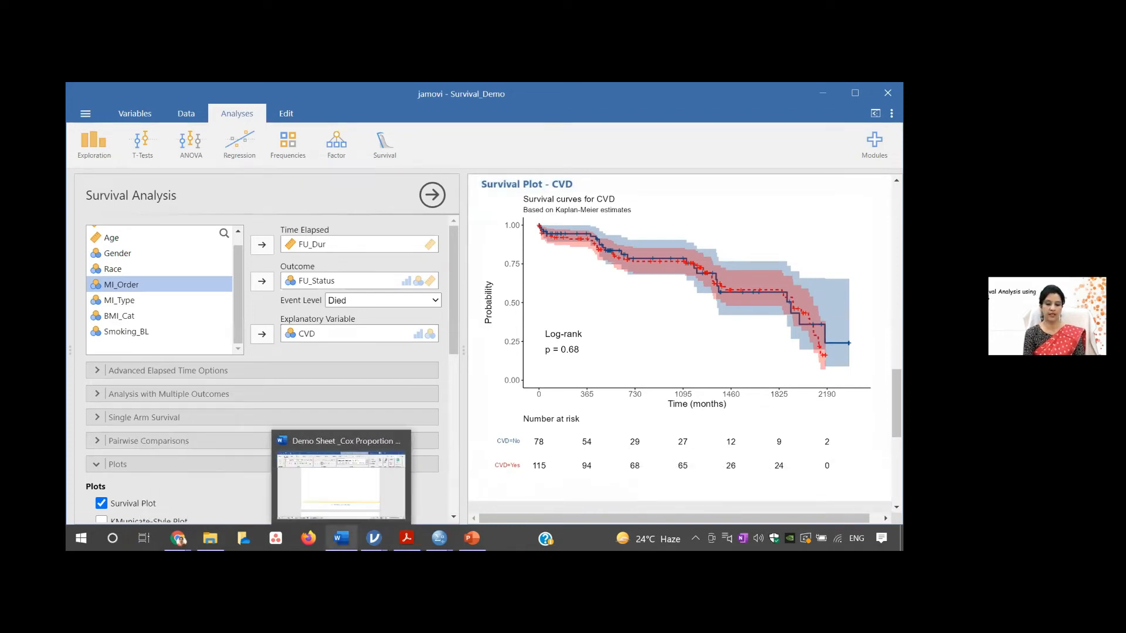
left_click(358, 503)
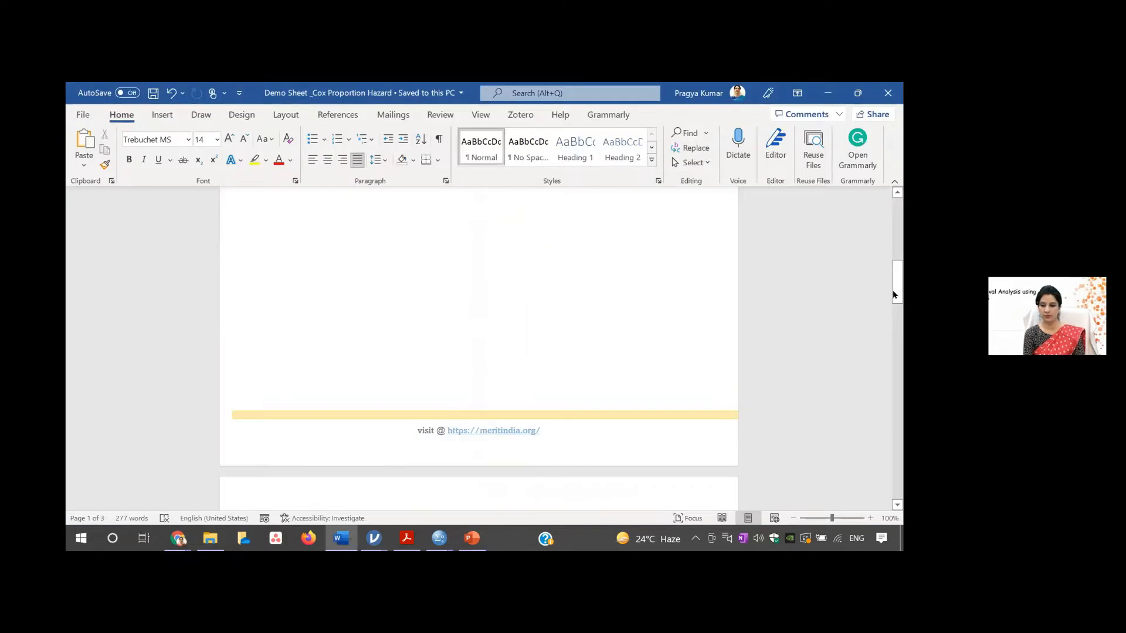
- Add blank lines after the document's last paragraph and paste the copied survival results there
left_click_drag(892, 294, 890, 509)
left_click(541, 476)
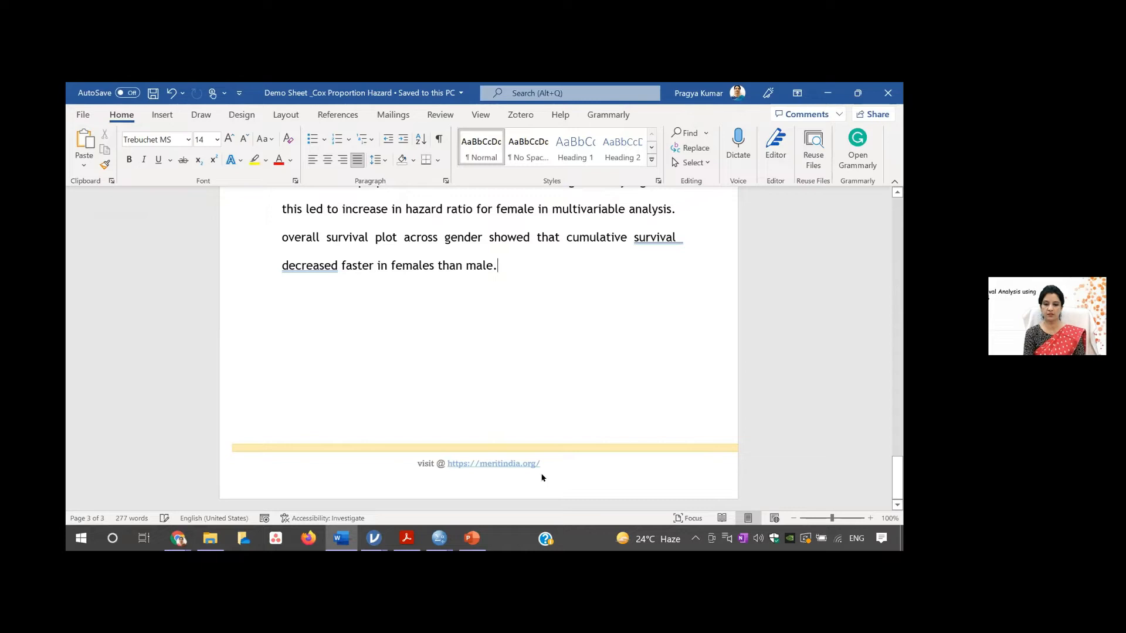
key("Return")
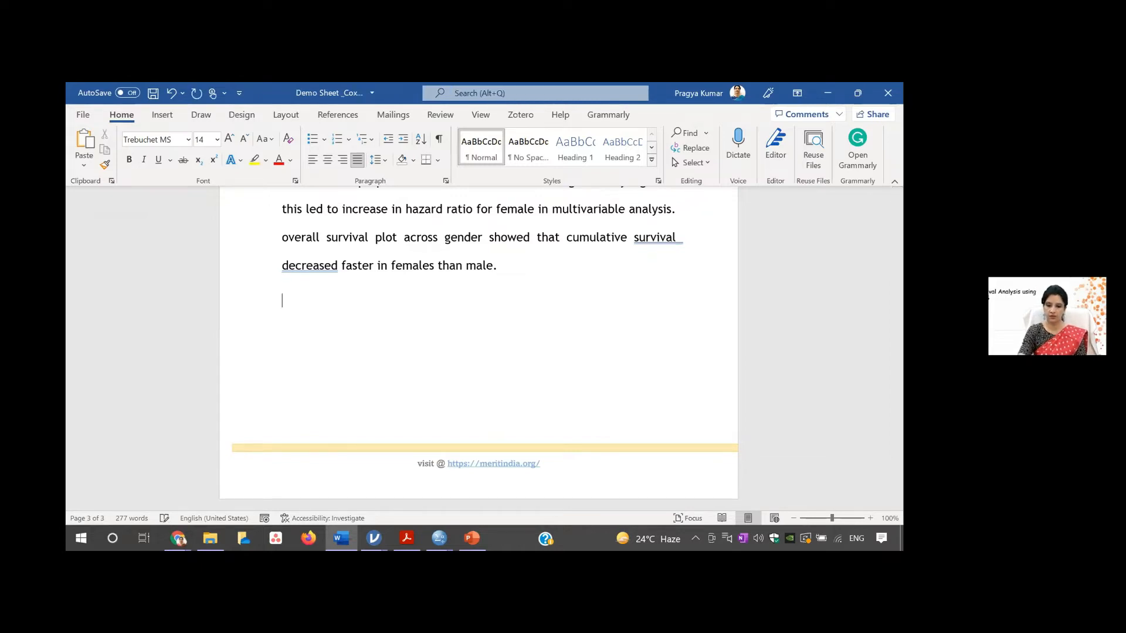
key("Return")
key("Return")
key("Return")
key("Return")
key("Return")
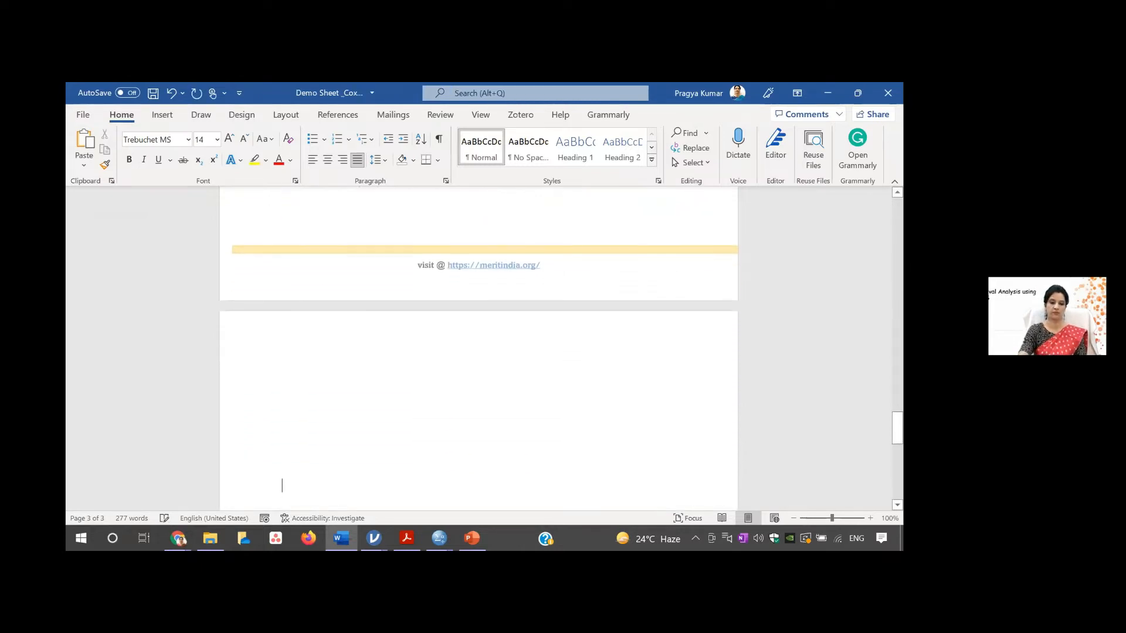
key("ctrl+v")
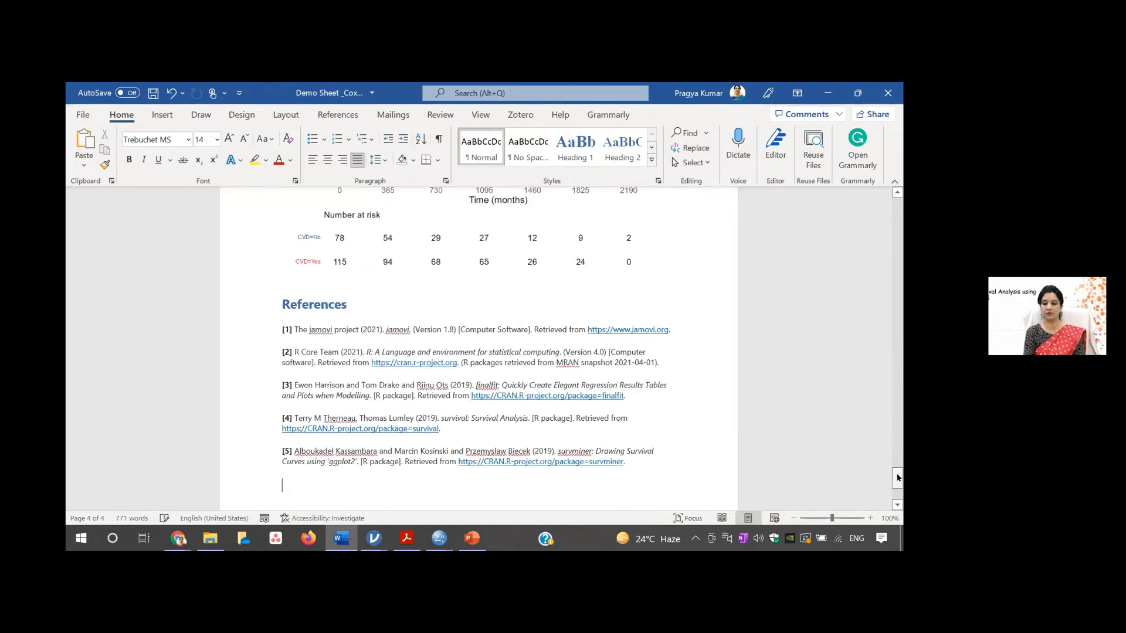
- Review the pasted CVD output from the references back up through the survival, Cox regression and median survival tables
left_click_drag(898, 478, 902, 423)
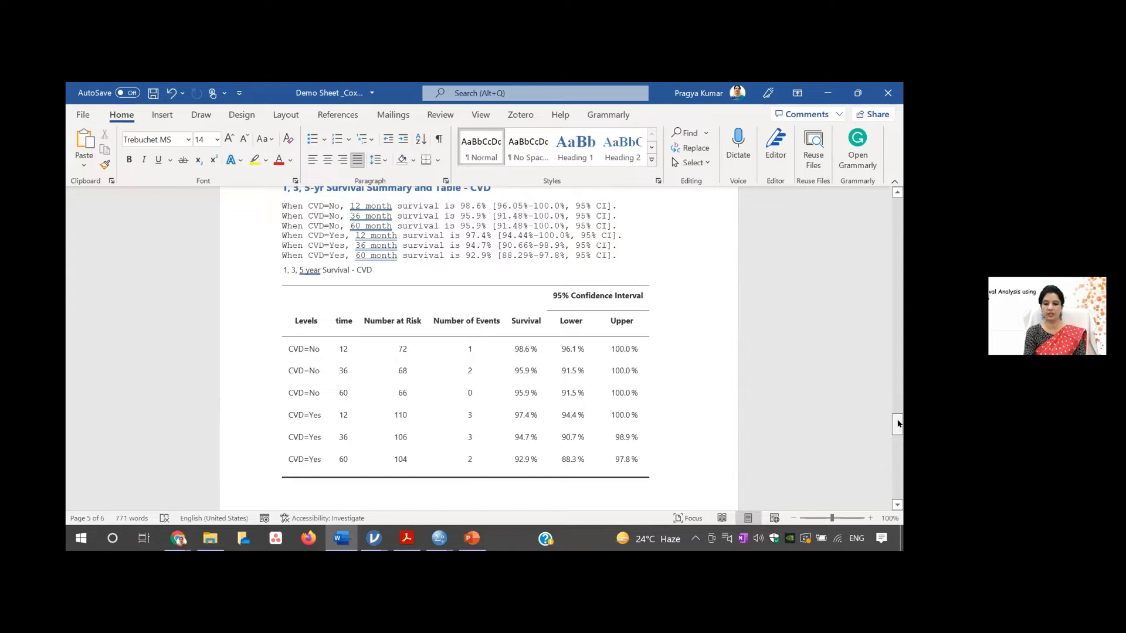
left_click_drag(899, 424, 899, 417)
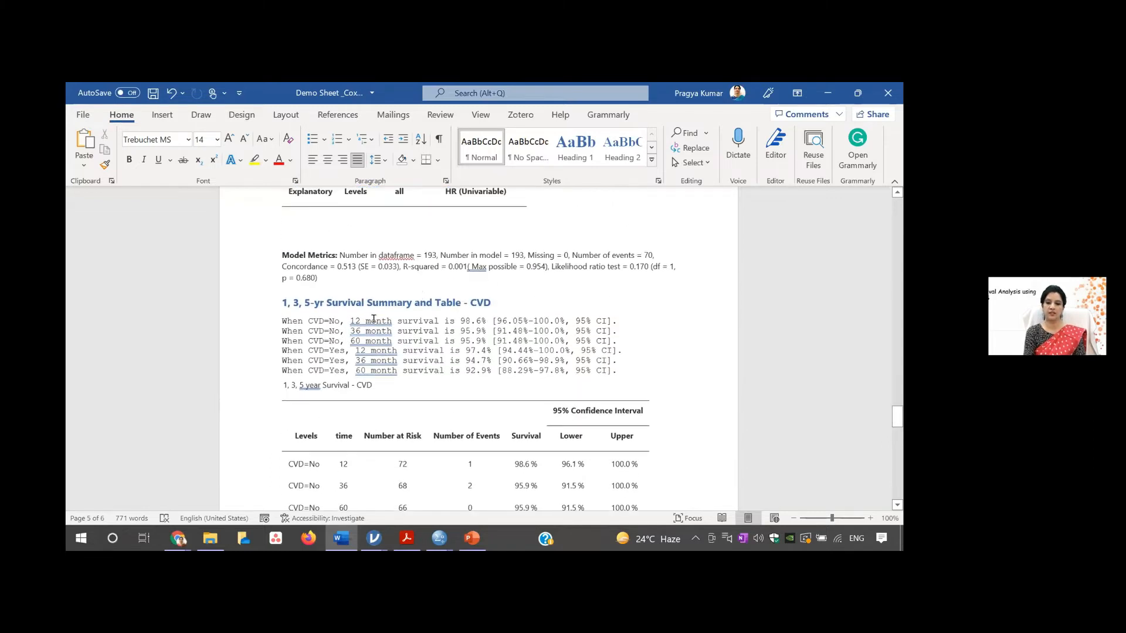
left_click_drag(898, 416, 897, 382)
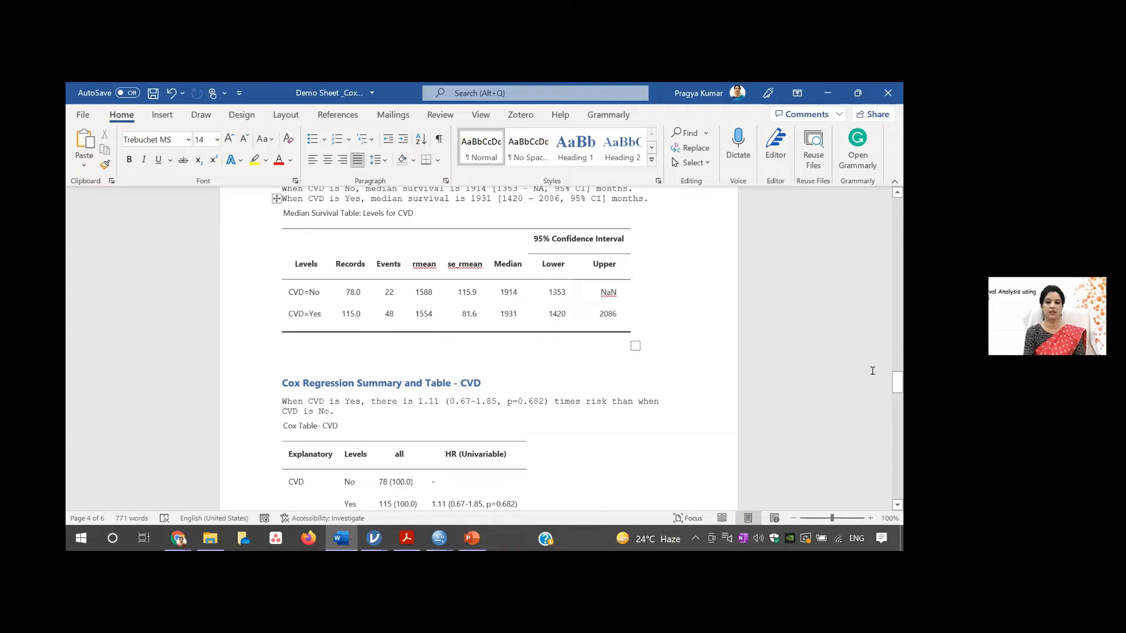
left_click_drag(898, 387, 898, 367)
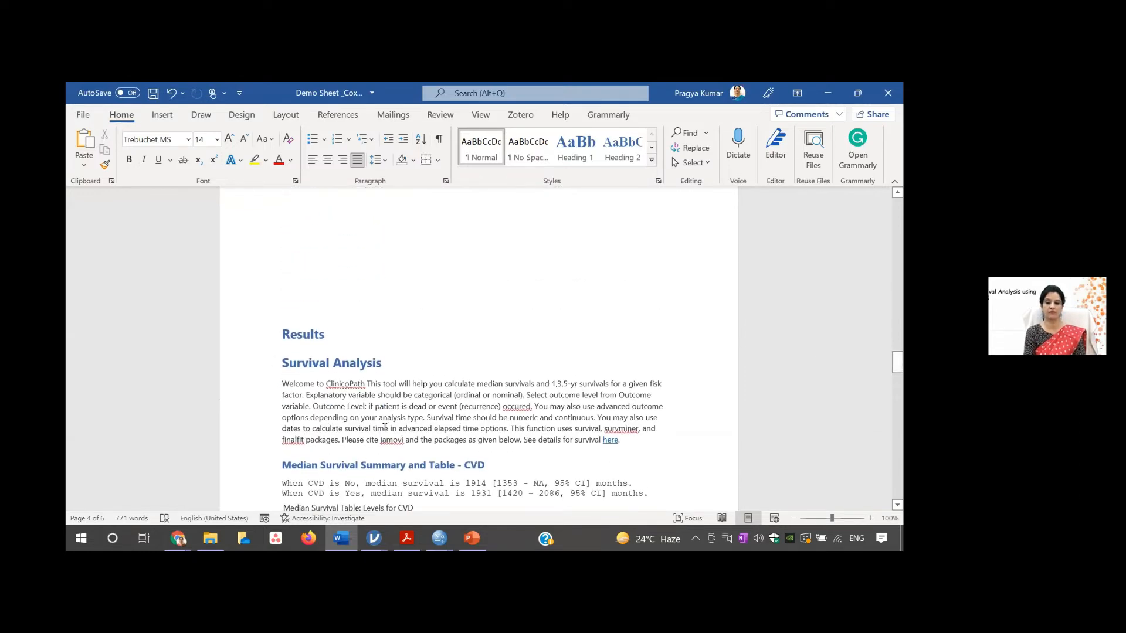
- Undo the paste in Word and switch back to the Survival_Demo window in jamovi, at the start of the results
key("ctrl+z")
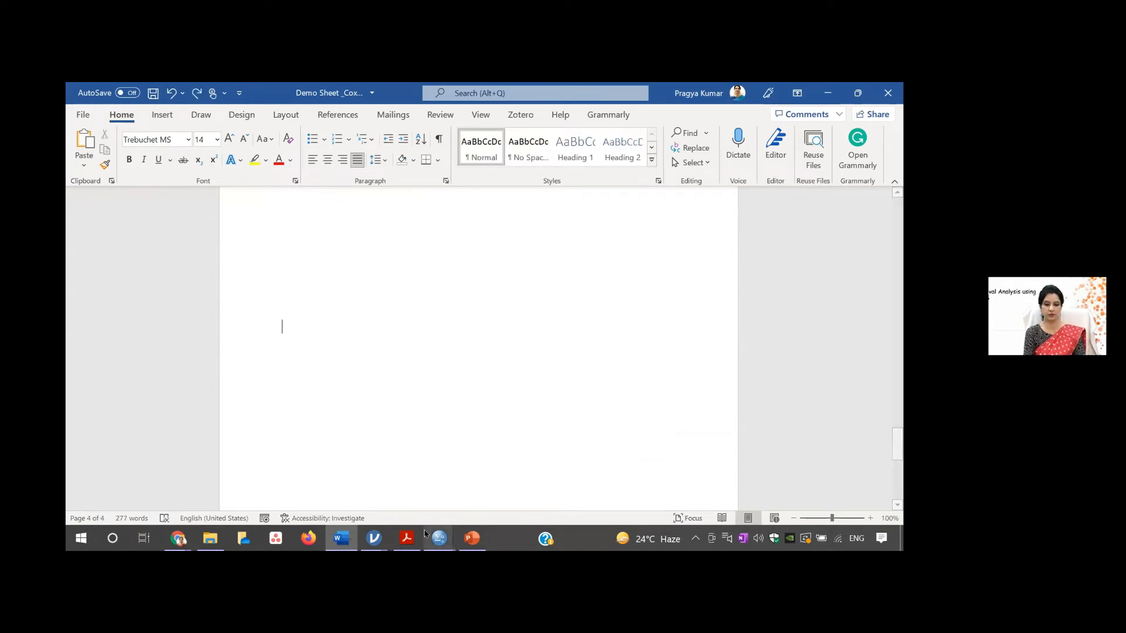
mouse_move(373, 537)
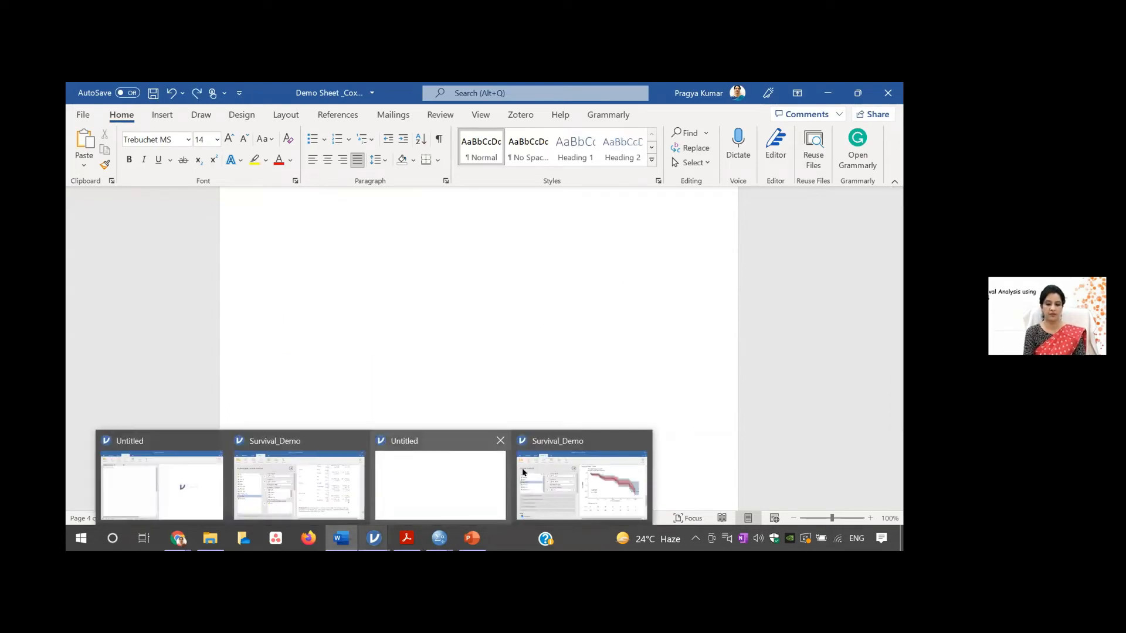
left_click(581, 481)
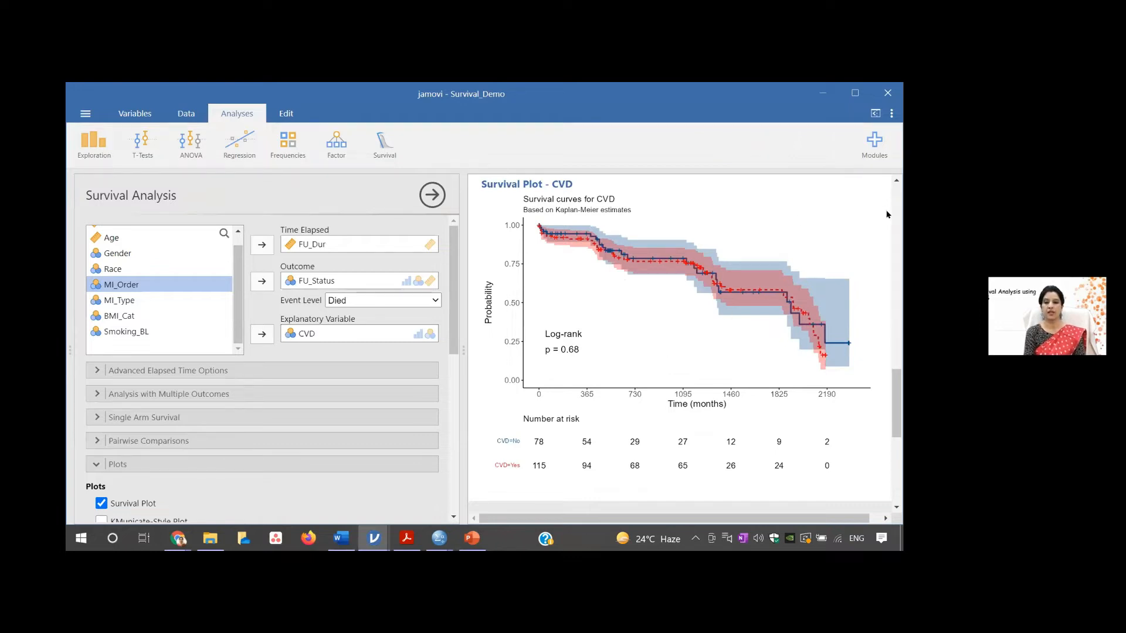
left_click_drag(897, 380, 888, 156)
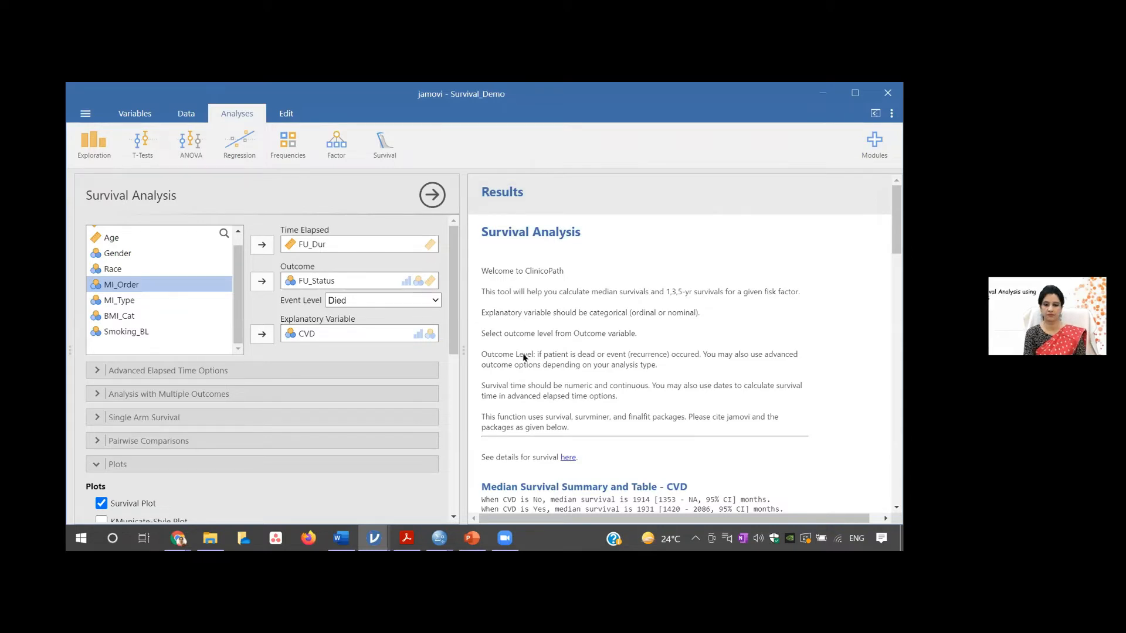
- Change the system's audio playback device to Speaker/Headphone (Realtek(R) Audio)
left_click(758, 538)
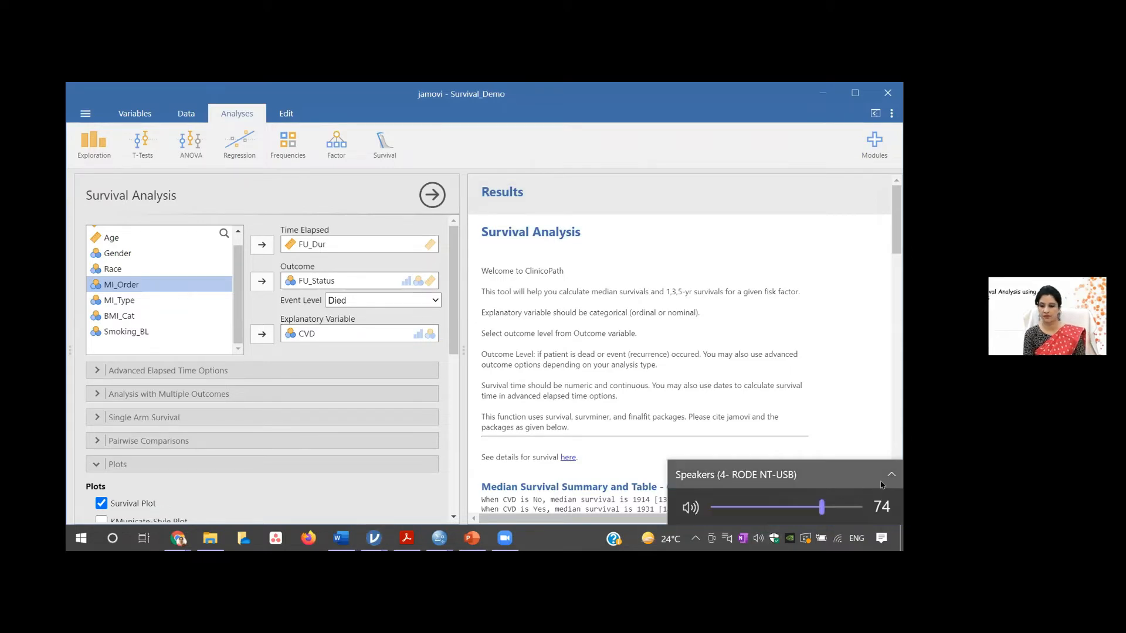
left_click(881, 483)
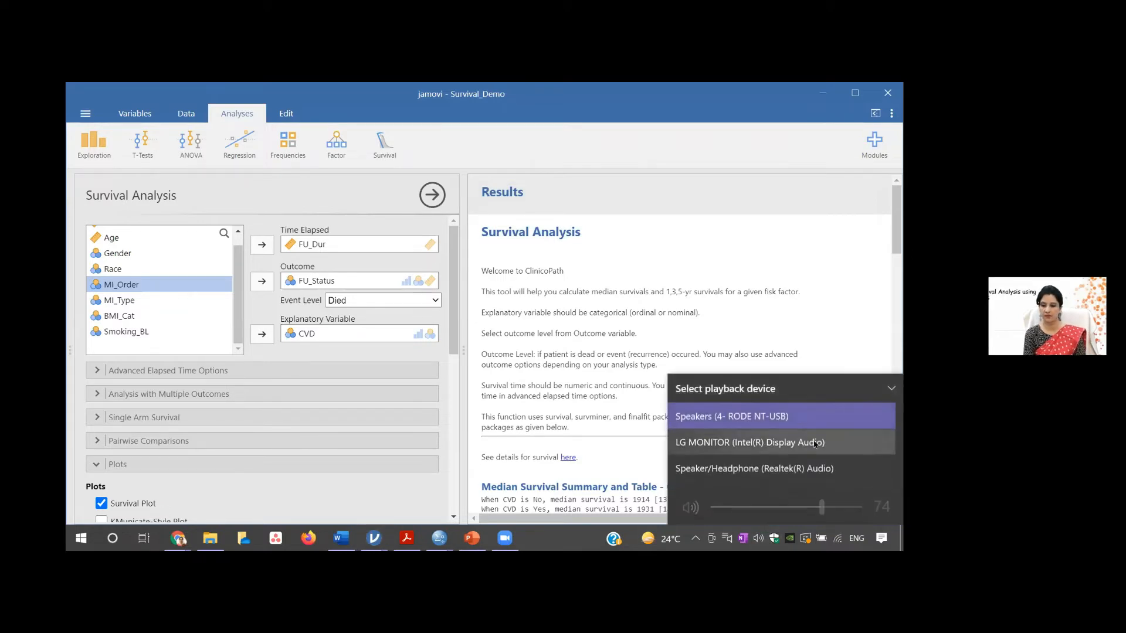
left_click(786, 469)
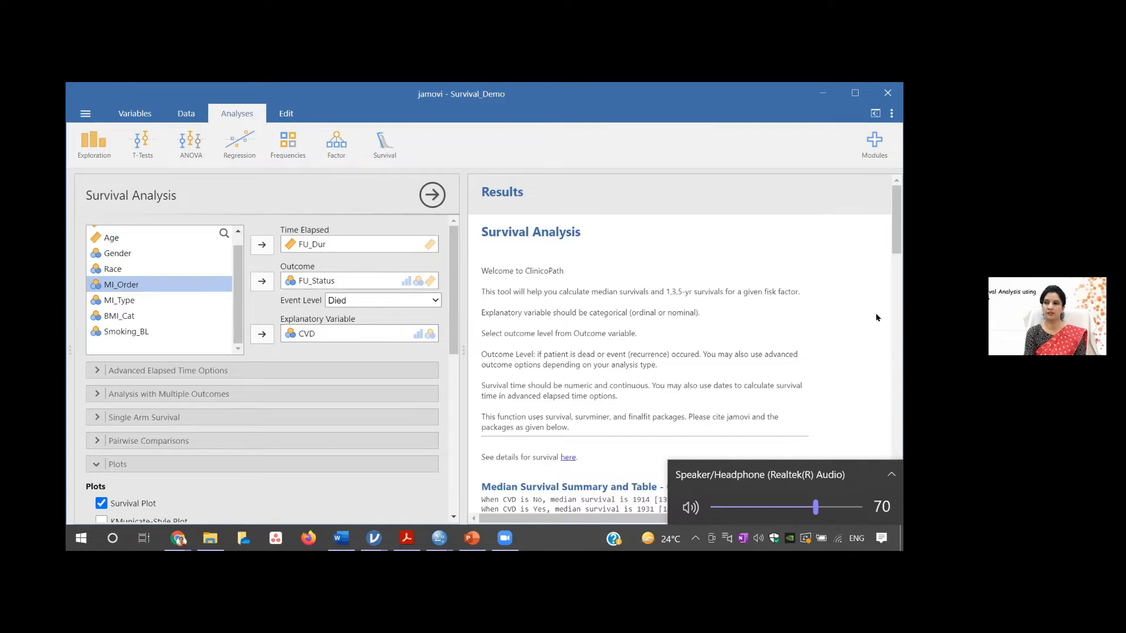
left_click(899, 232)
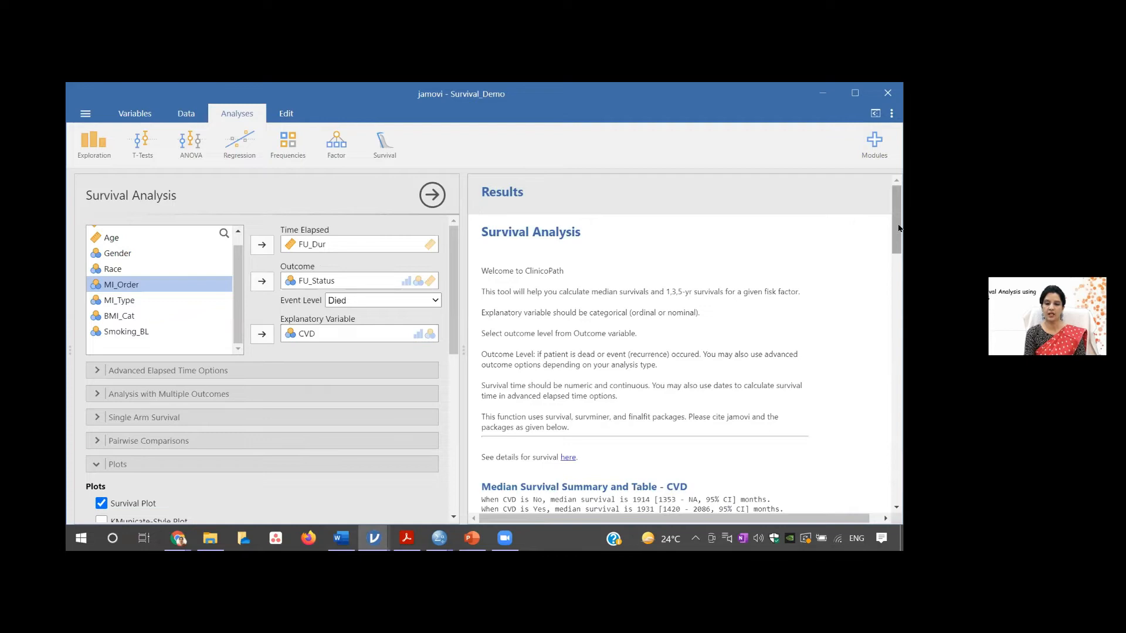
mouse_move(893, 227)
left_mouse_down()
mouse_move(895, 240)
mouse_move(898, 216)
left_mouse_up()
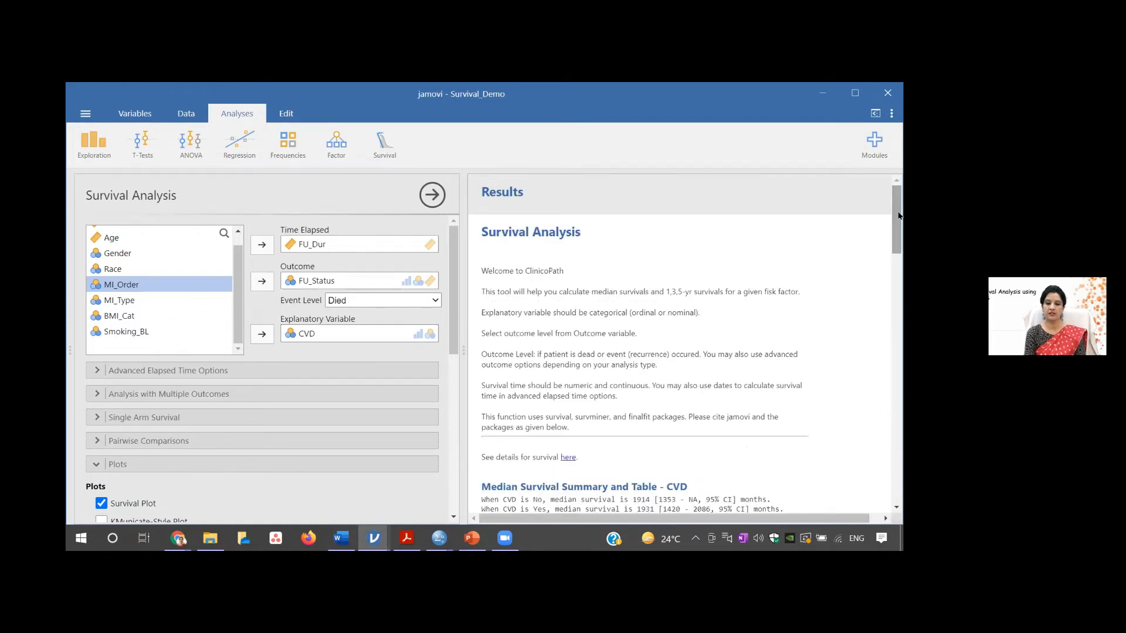
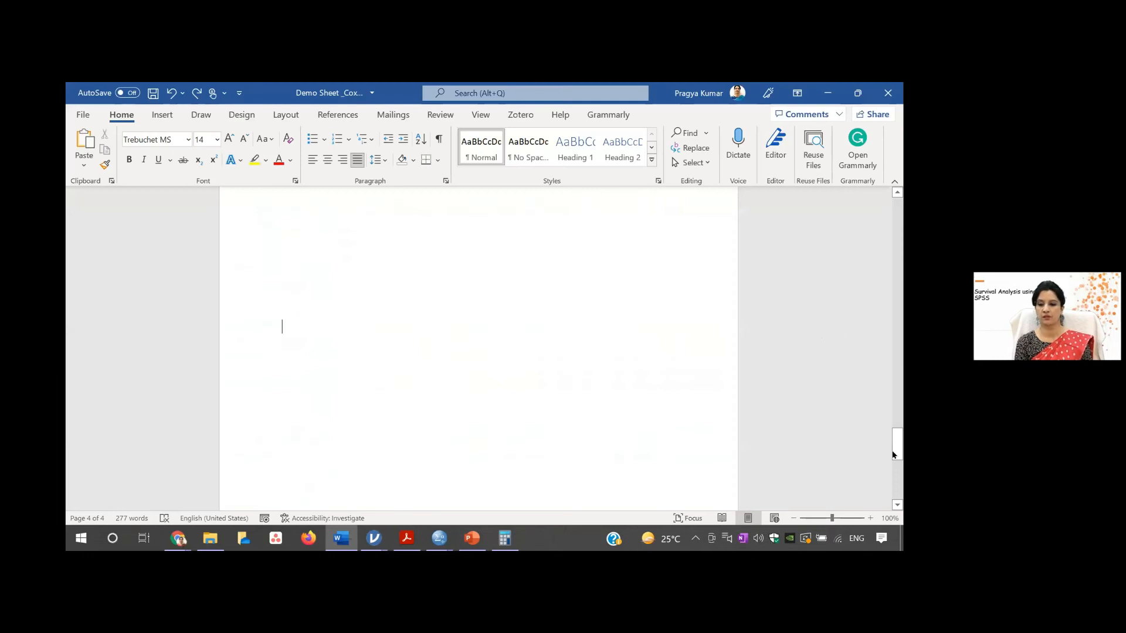
- Return to the problem statement at the document's start, switch to Survival_Demo.sav in SPSS Statistics and review its variable definitions
left_click_drag(892, 448, 892, 197)
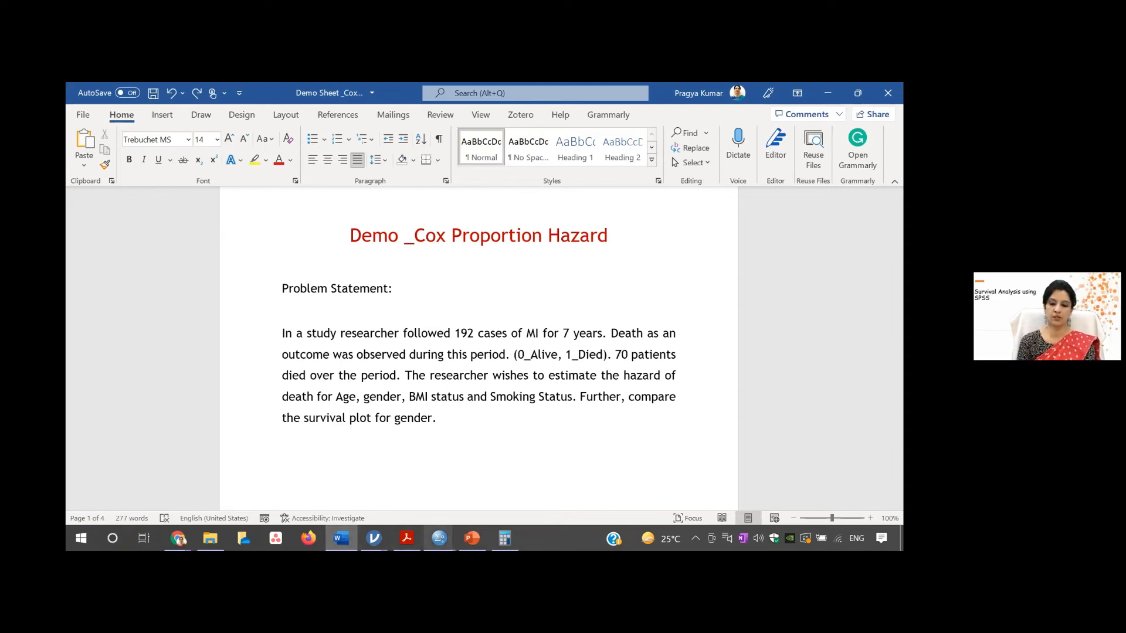
mouse_move(439, 540)
left_click(495, 498)
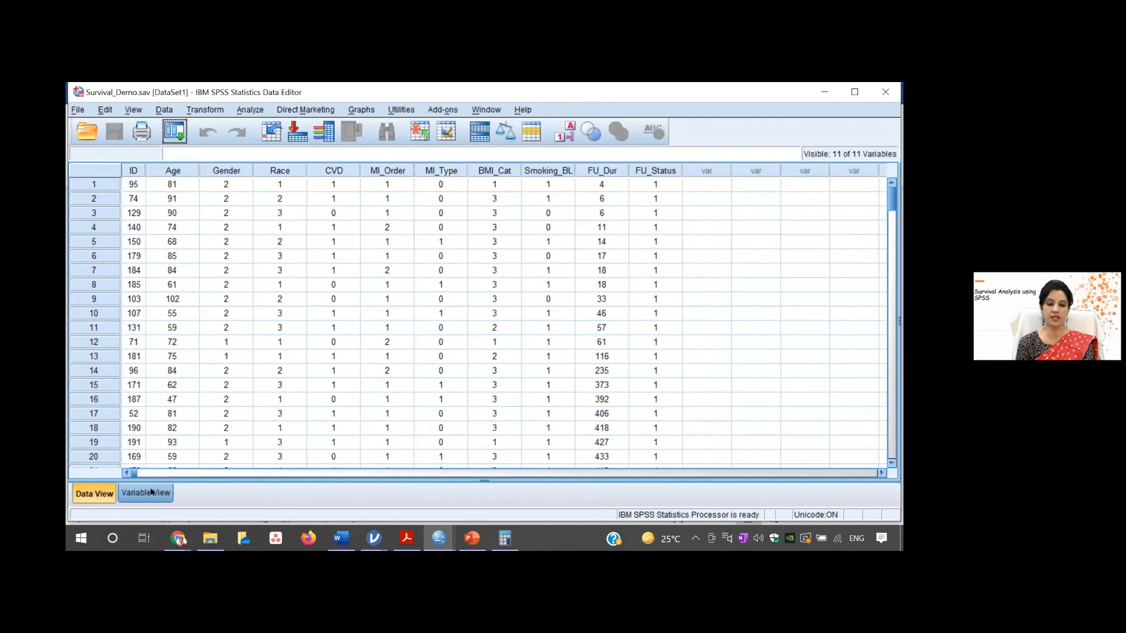
left_click(121, 493)
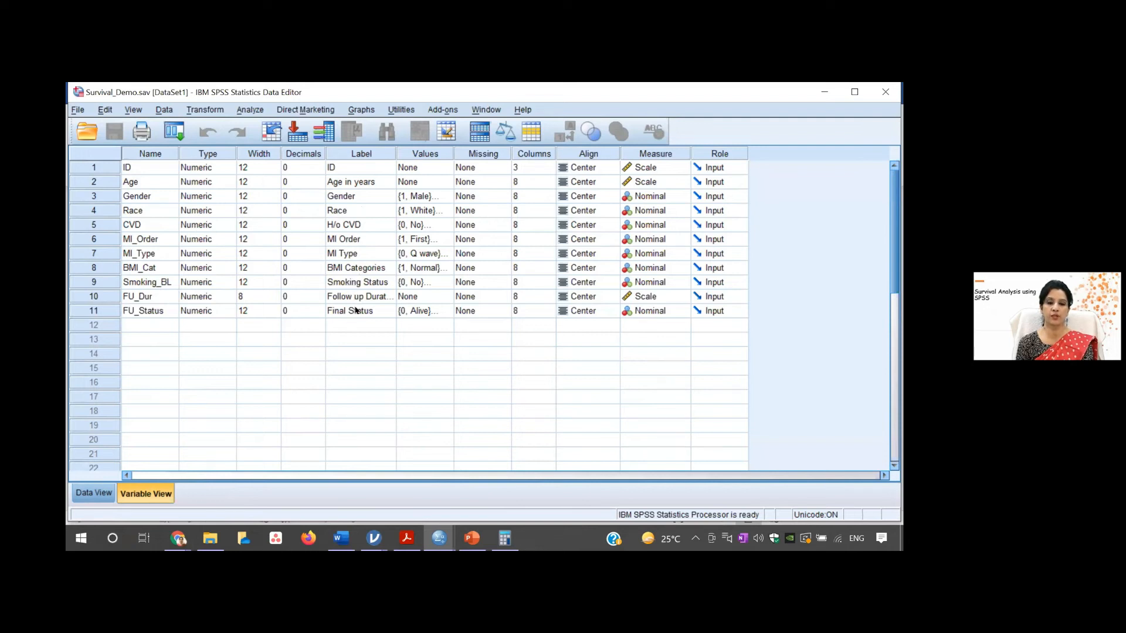
left_click(94, 495)
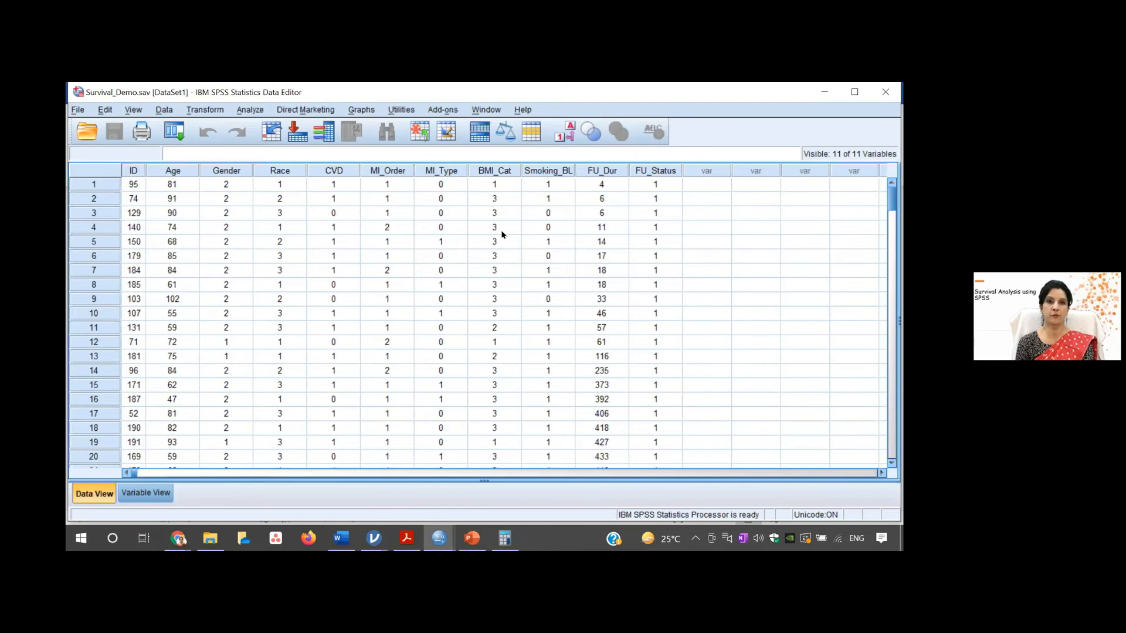
- Start a Cox Regression, reset its previous settings and assign FU_Dur as the time variable
left_click(249, 111)
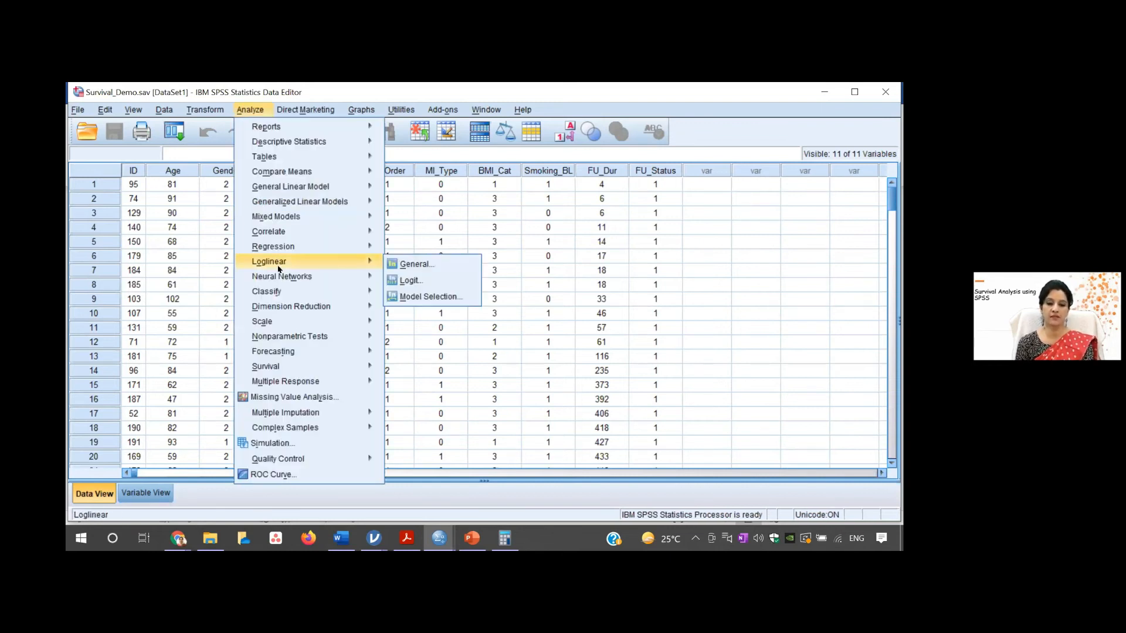
mouse_move(353, 372)
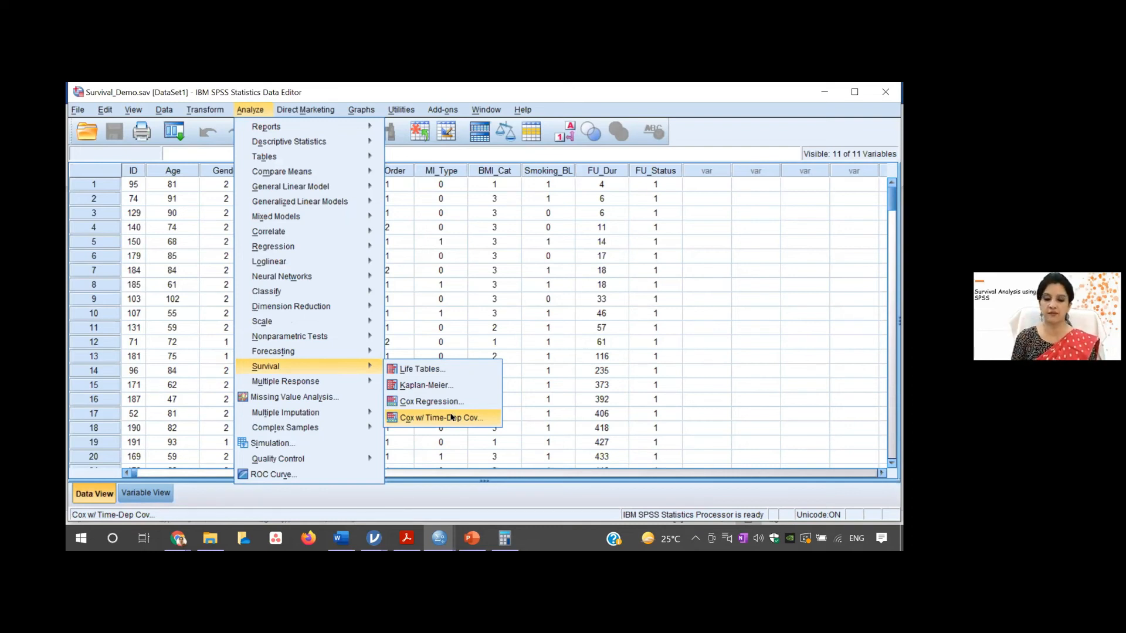
left_click(441, 401)
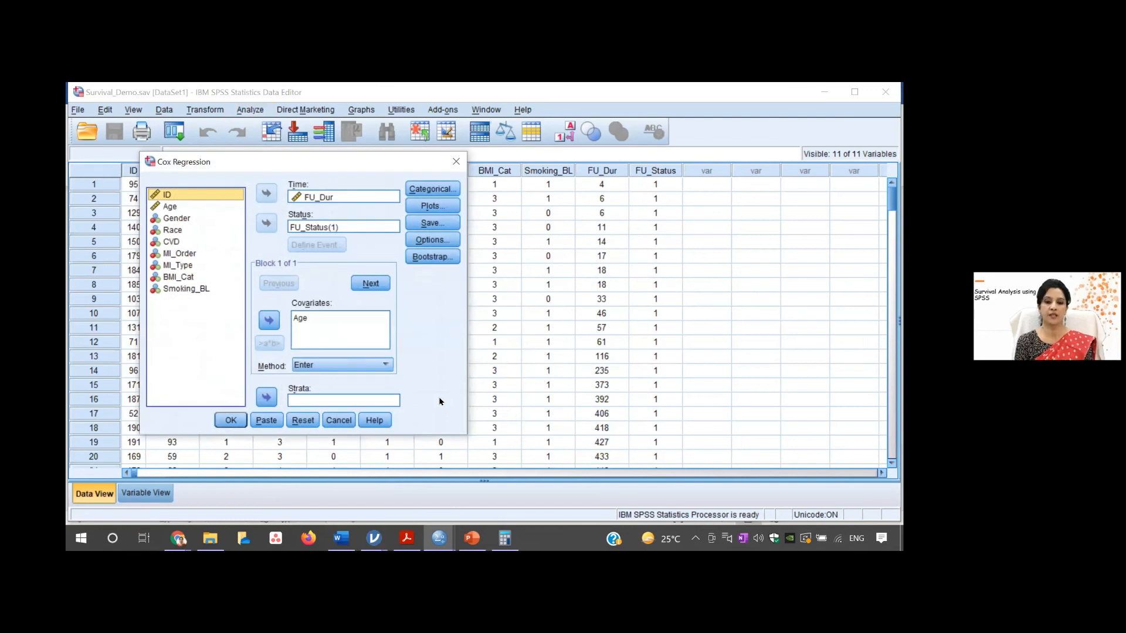
left_click(294, 422)
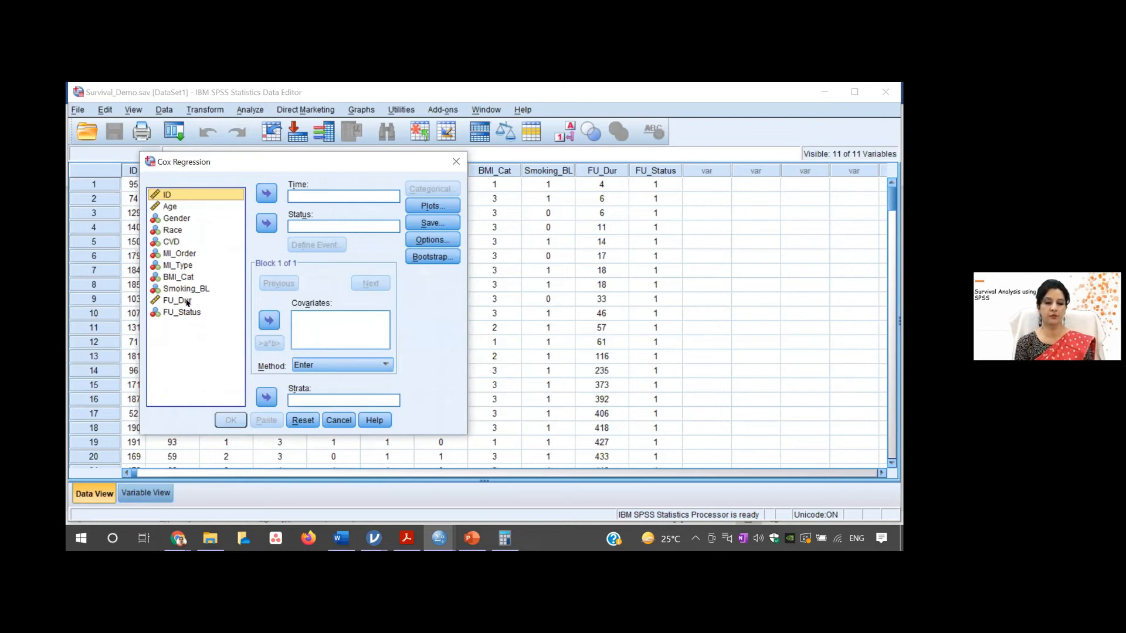
left_click(187, 301)
left_click(268, 194)
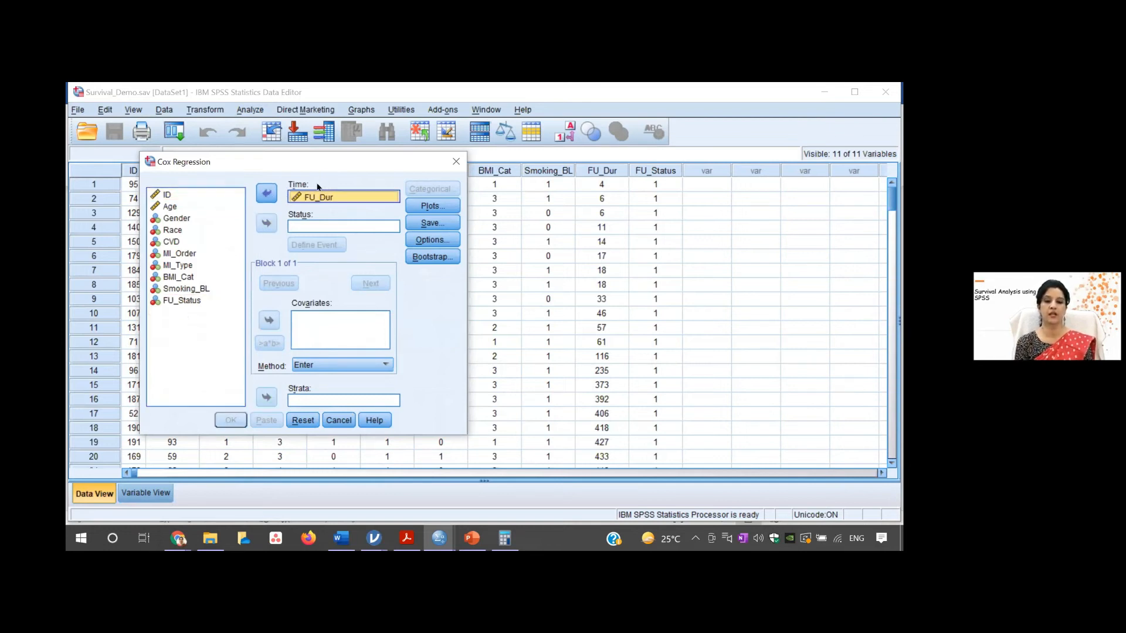
- Assign FU_Status as the status variable and define its event as the single value 1
left_click(174, 302)
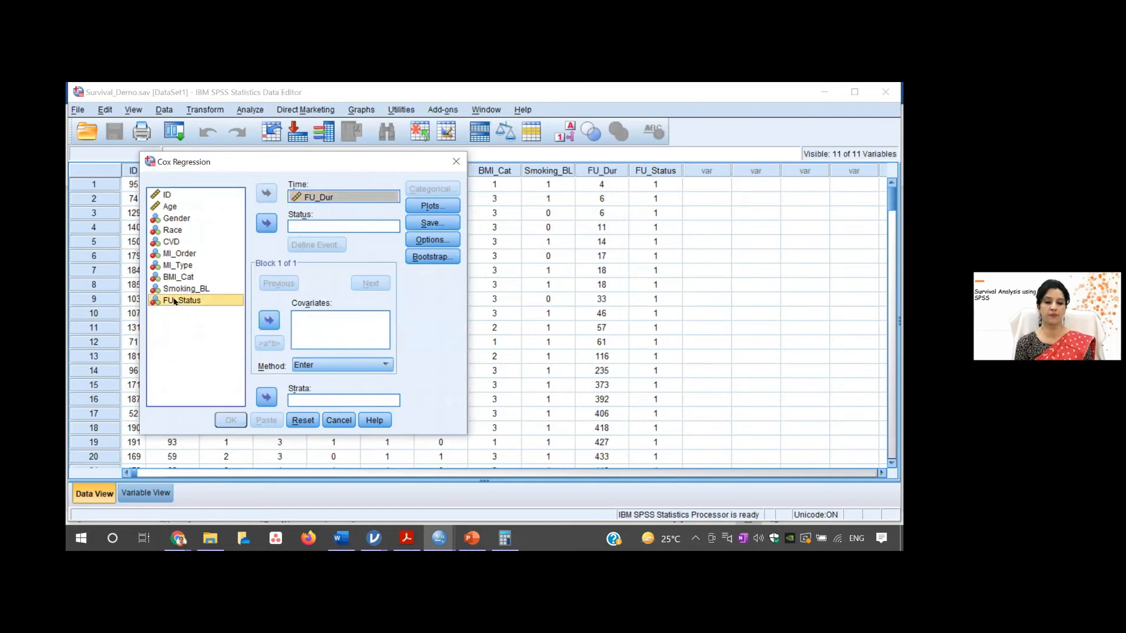
left_click(267, 223)
left_click(306, 244)
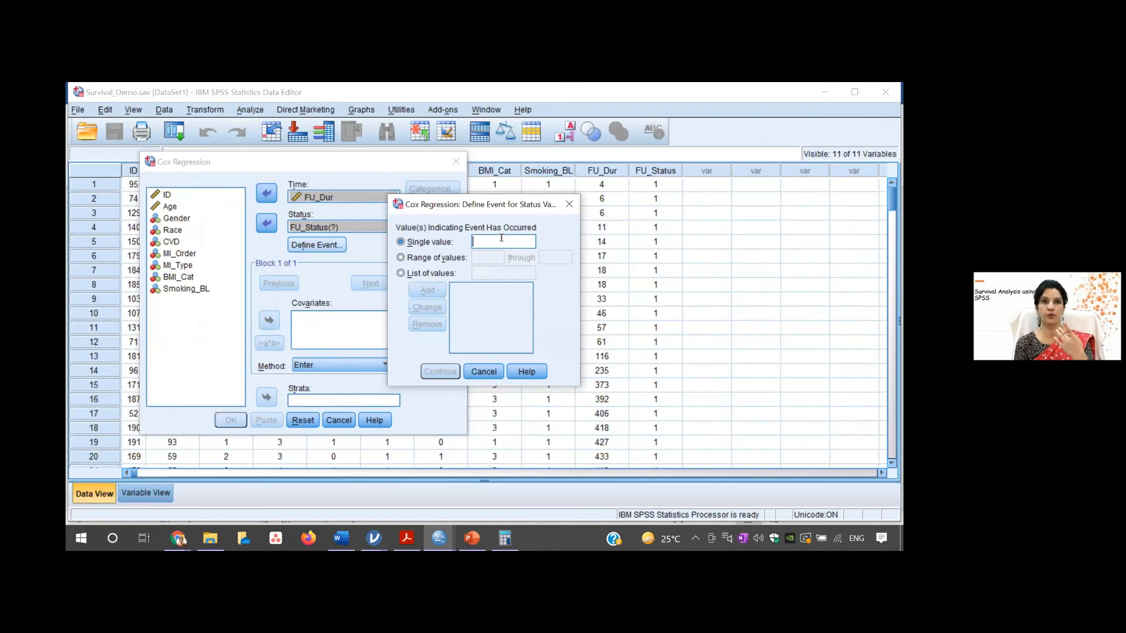
type("0")
key("BackSpace")
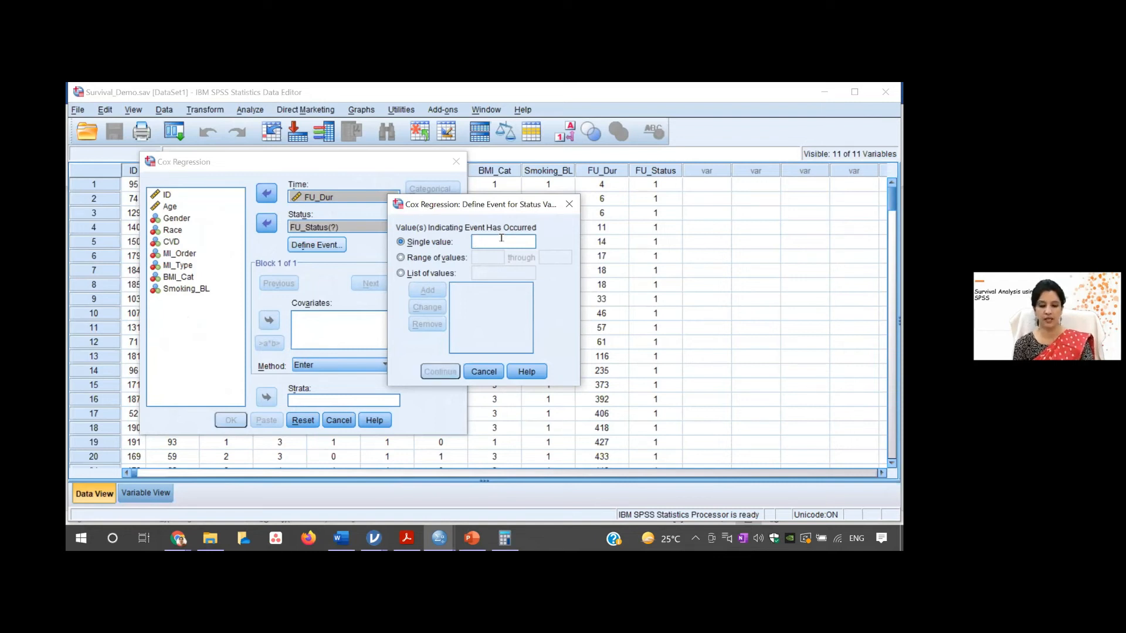
type("1")
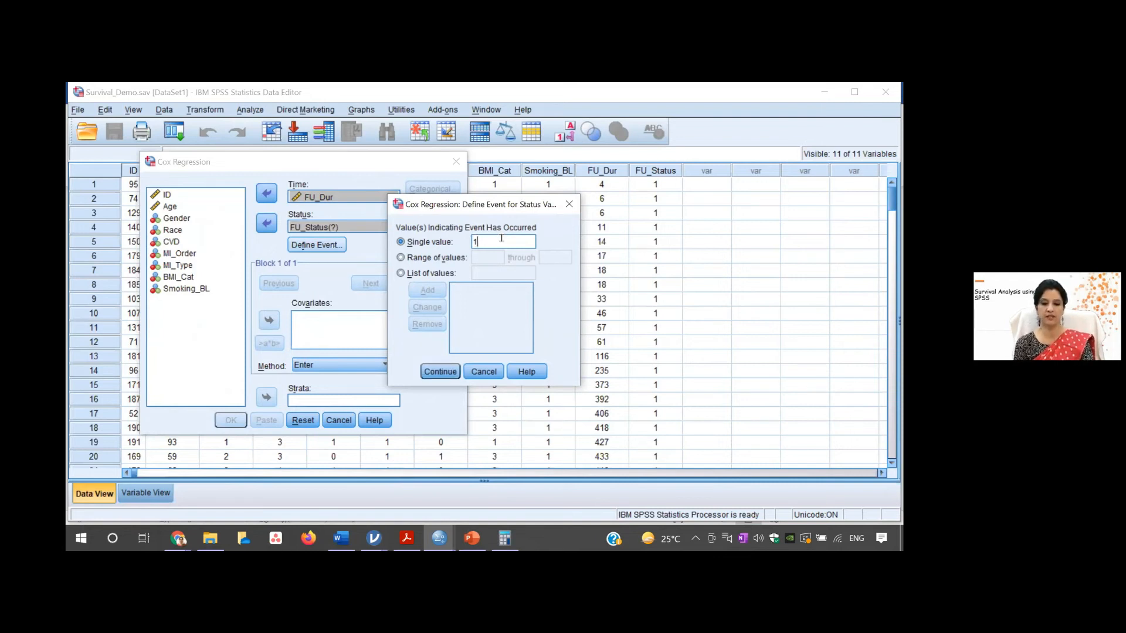
left_click(440, 372)
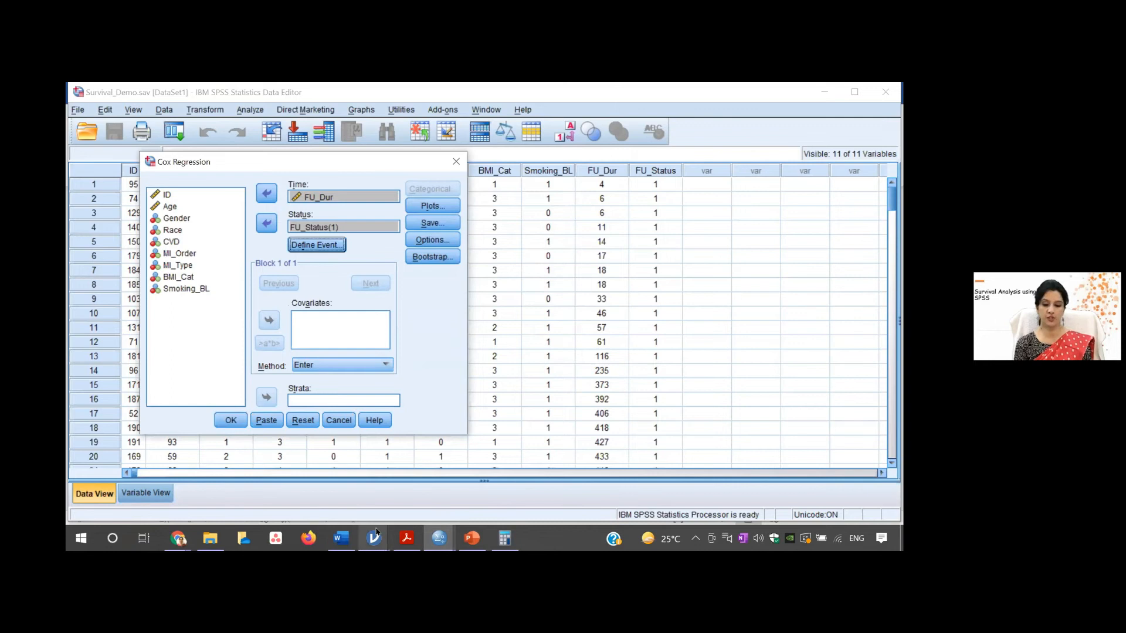
- Check the Word problem statement for the required predictors and add Age, Gender, BMI_Cat and Smoking_BL as covariates in the SPSS Cox Regression
mouse_move(342, 538)
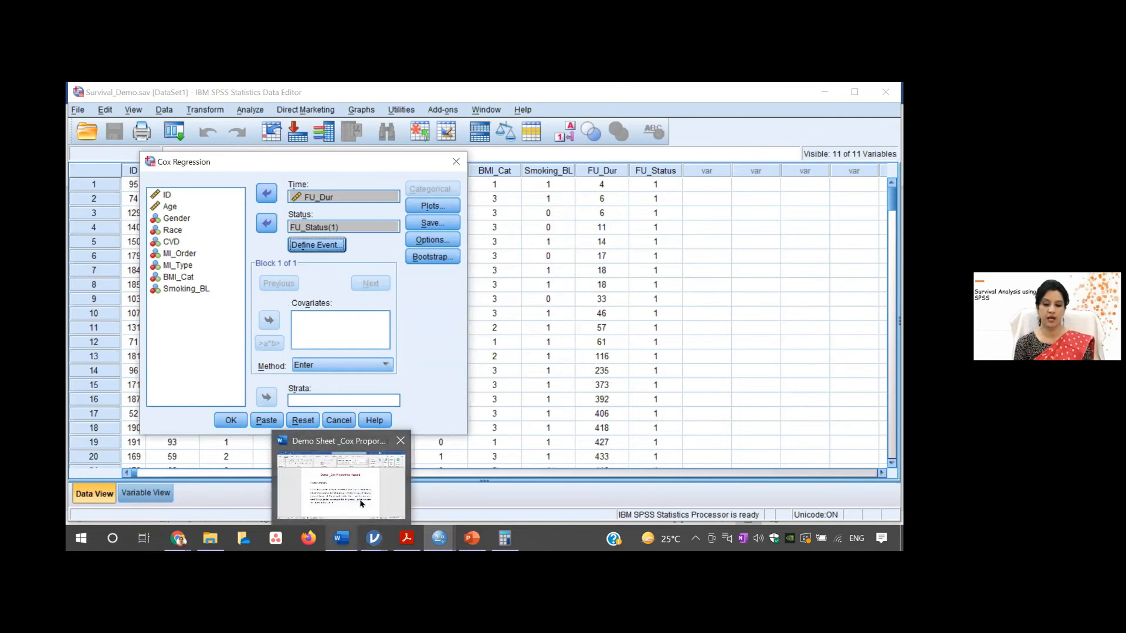
left_click(361, 498)
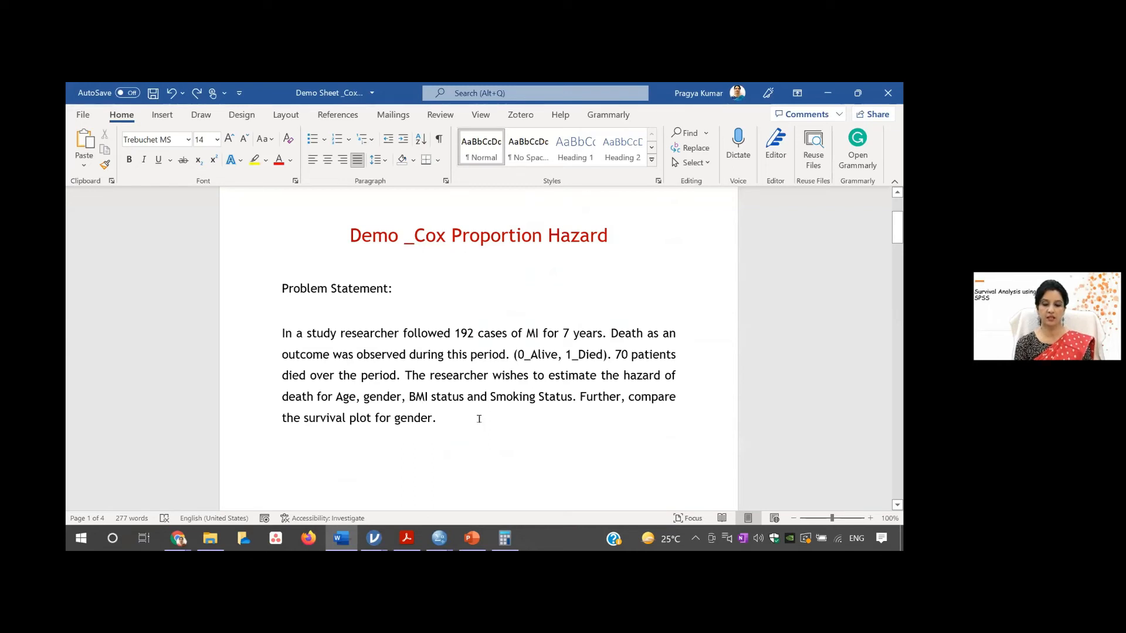
mouse_move(439, 536)
left_click(470, 493)
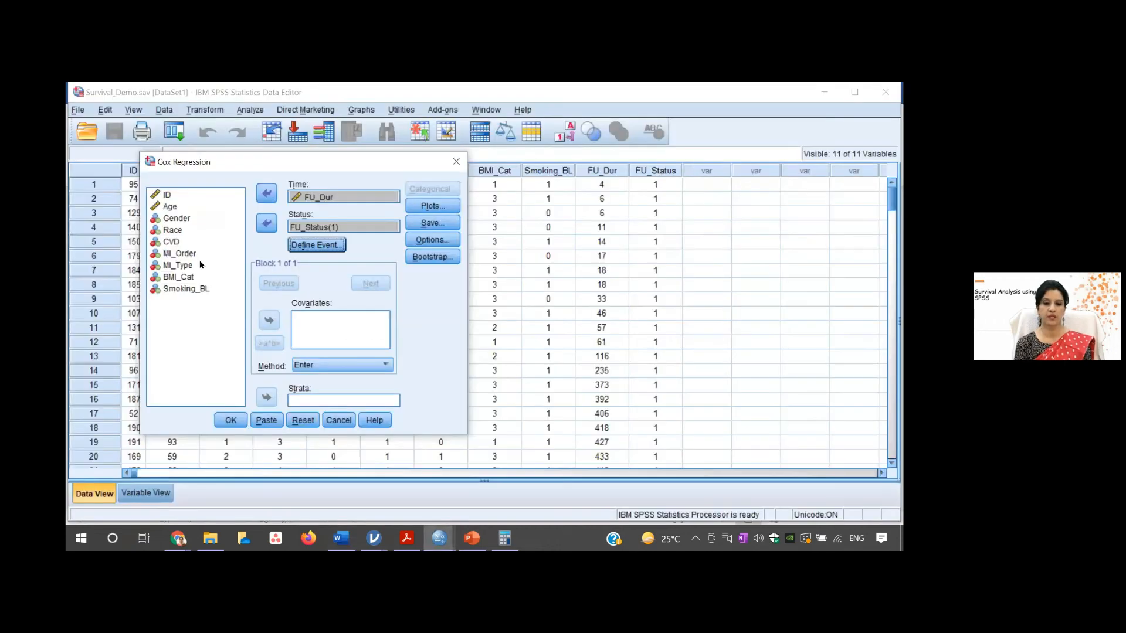
left_click(170, 207)
left_click(271, 317)
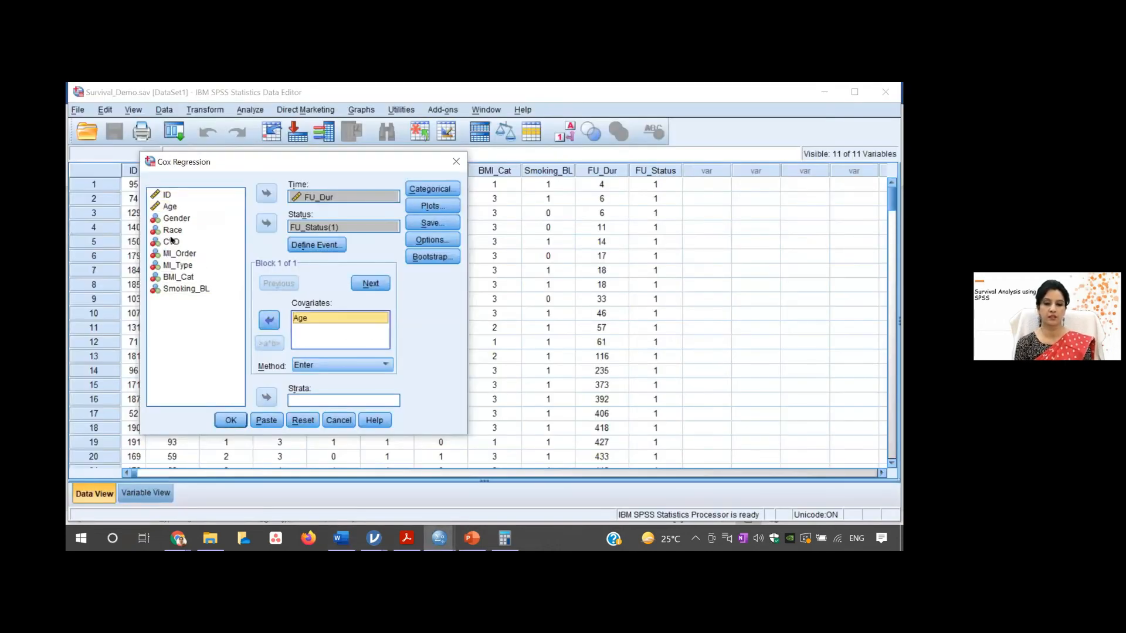
left_click(177, 219)
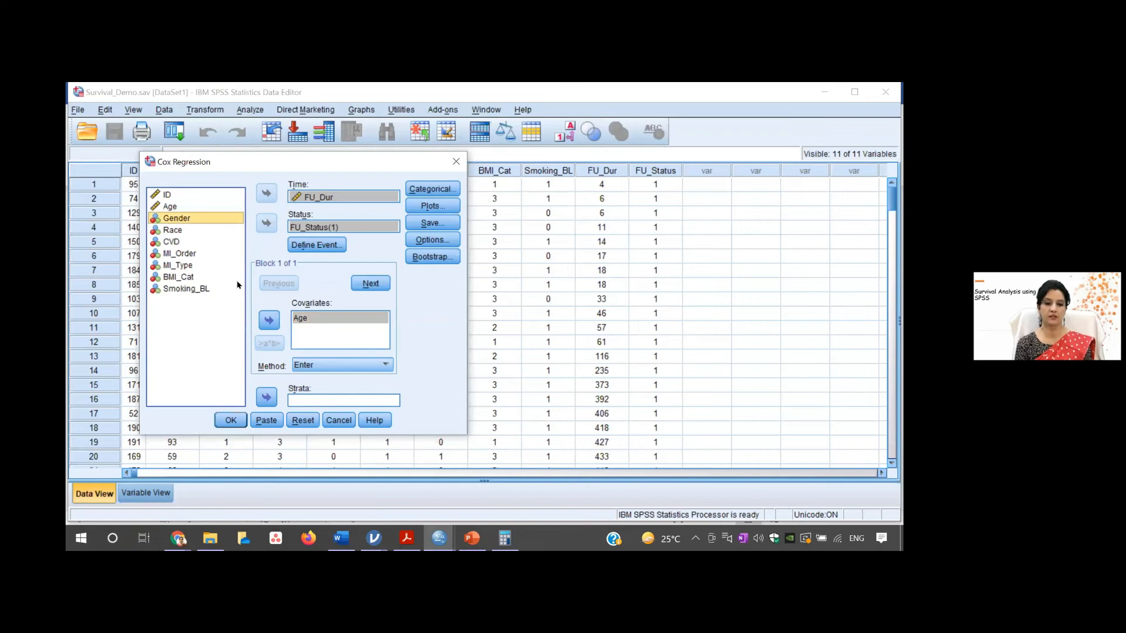
left_click(269, 320)
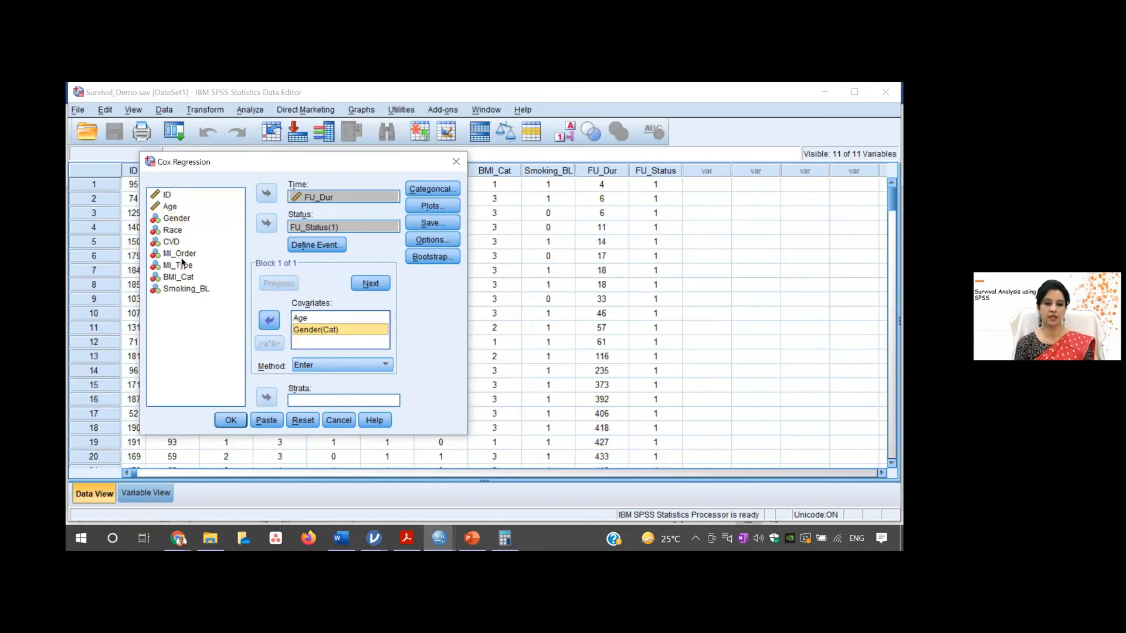
left_click(182, 276)
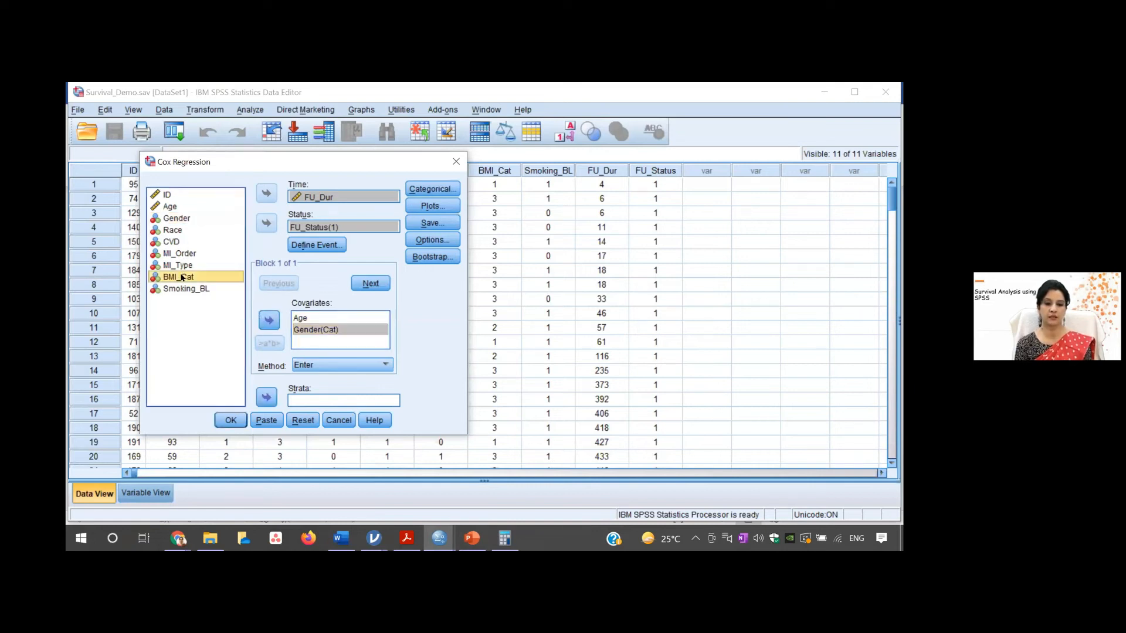
left_click(265, 320)
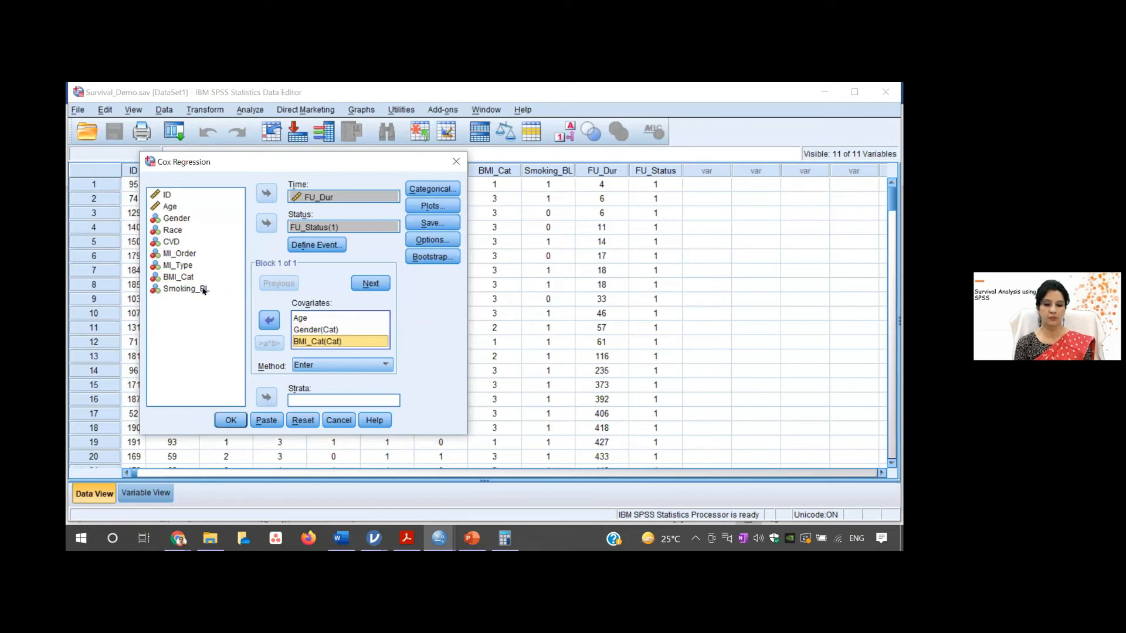
left_click(204, 290)
left_click(268, 322)
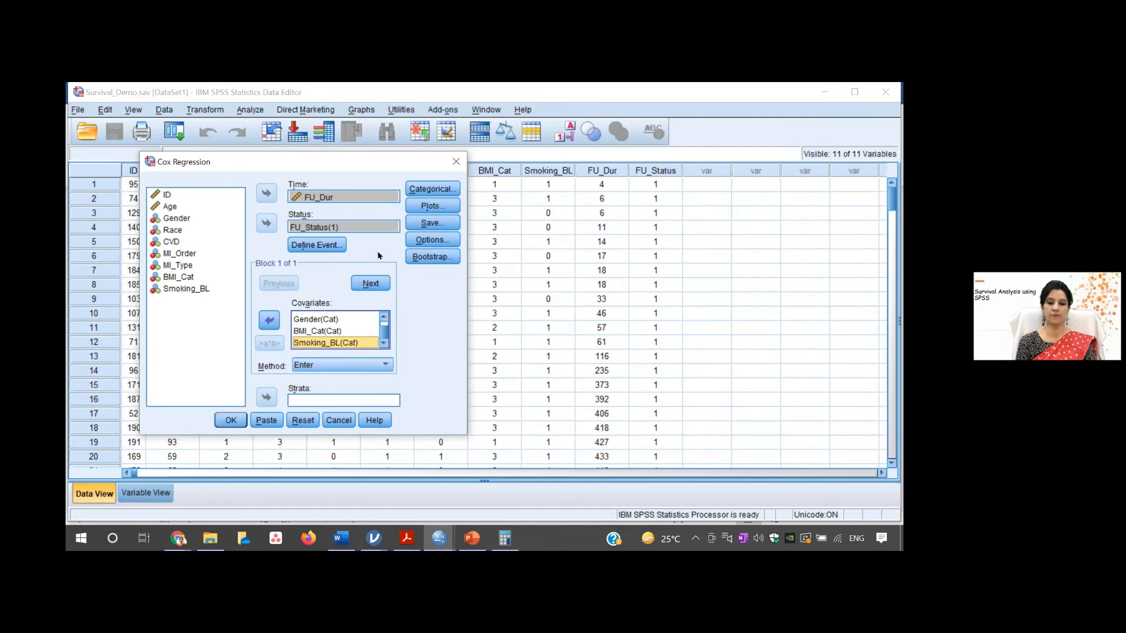
- Define BMI_Cat, Gender and Smoking_BL as categorical covariates with indicator contrast and the first category as reference
left_click(426, 188)
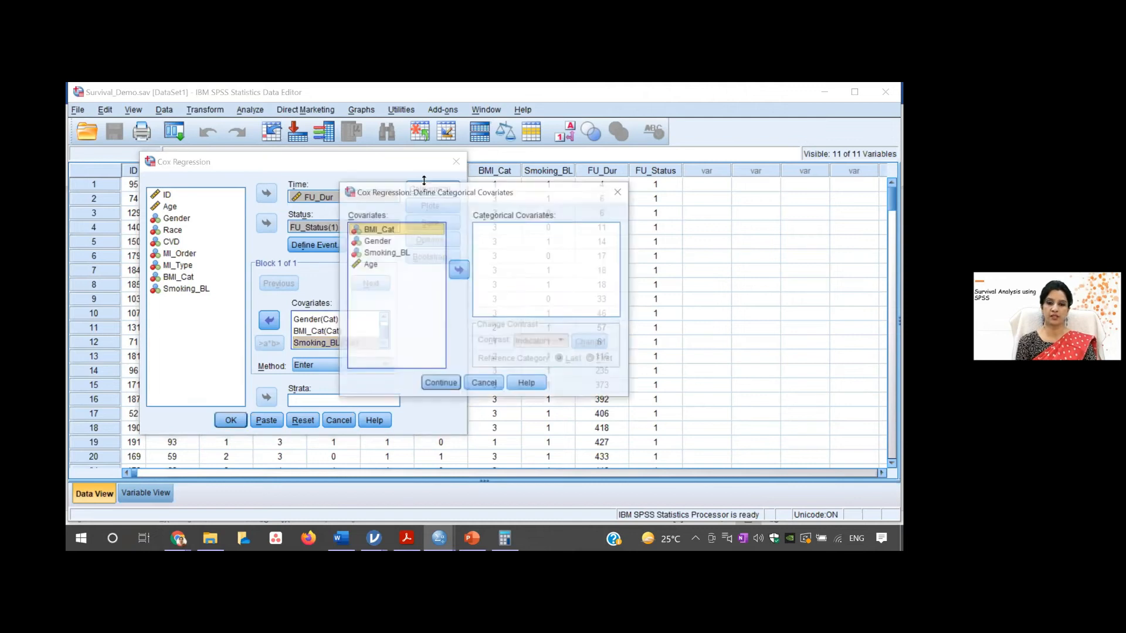
left_click(382, 242, "shift")
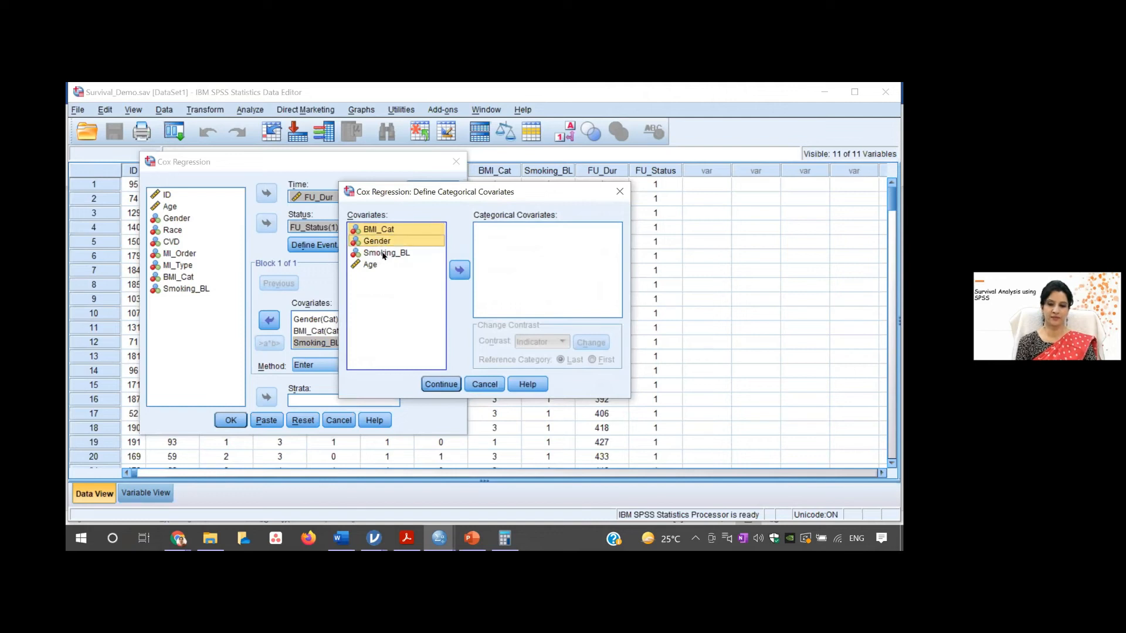
left_click(382, 253, "shift")
left_click(457, 269)
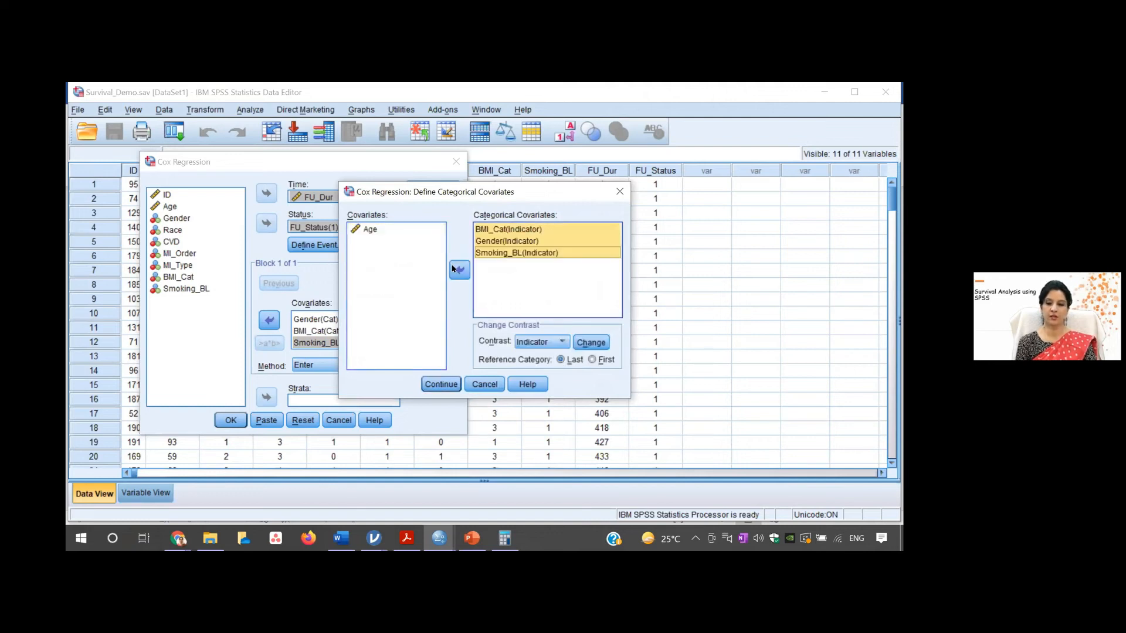
left_click(592, 360)
left_click(592, 343)
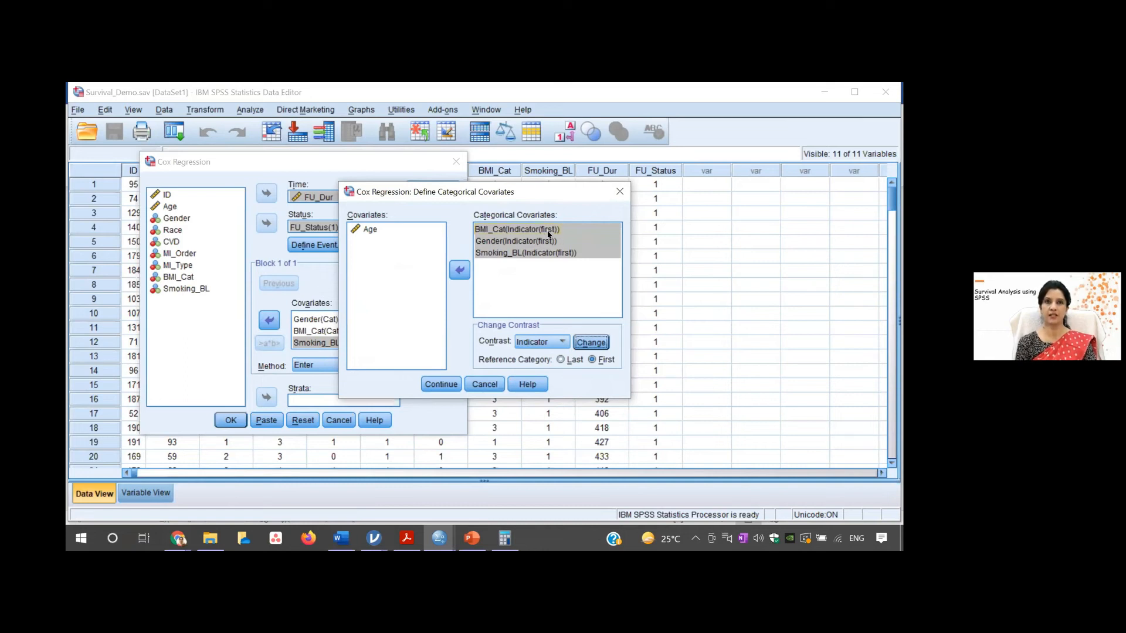
left_click(444, 384)
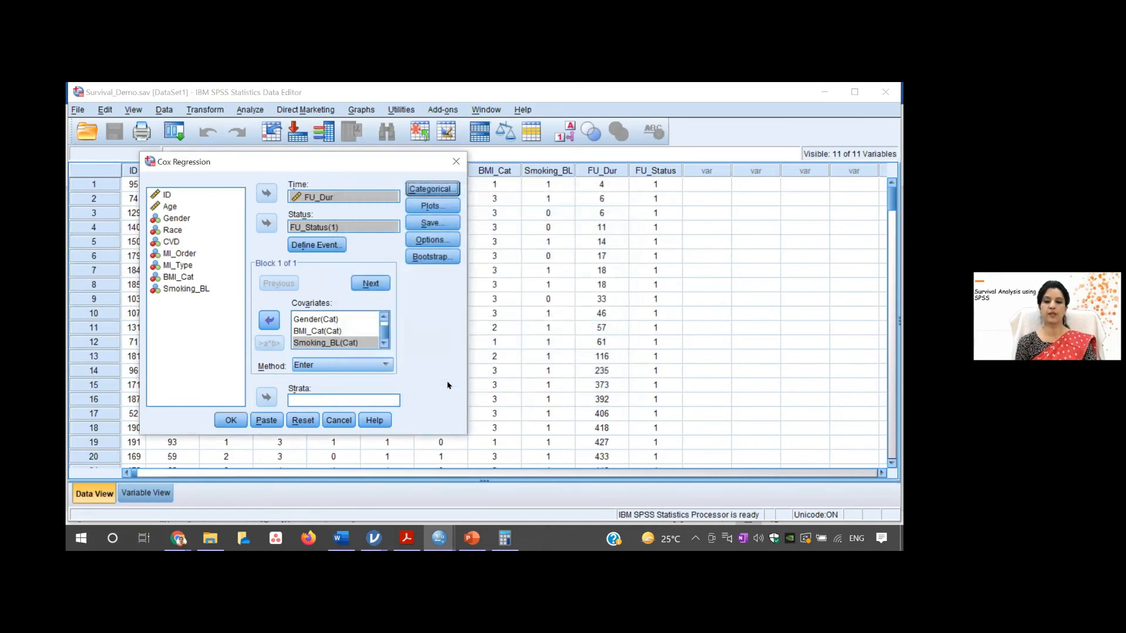
- Request Survival, Hazard and Log minus log plots with separate lines for Gender
left_click(444, 206)
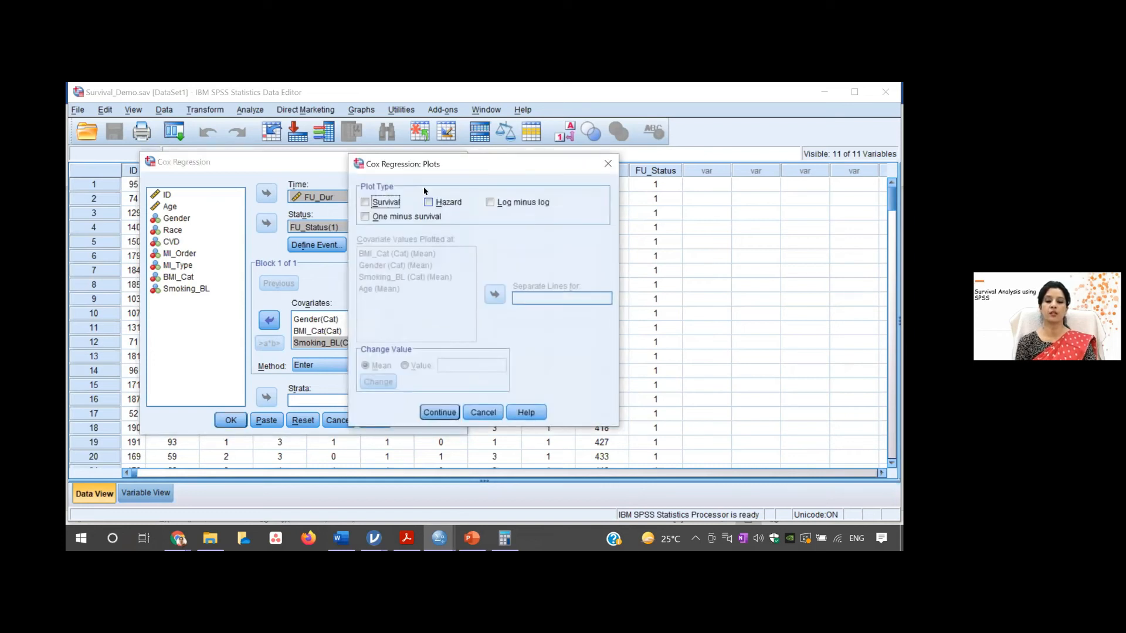
left_click(387, 204)
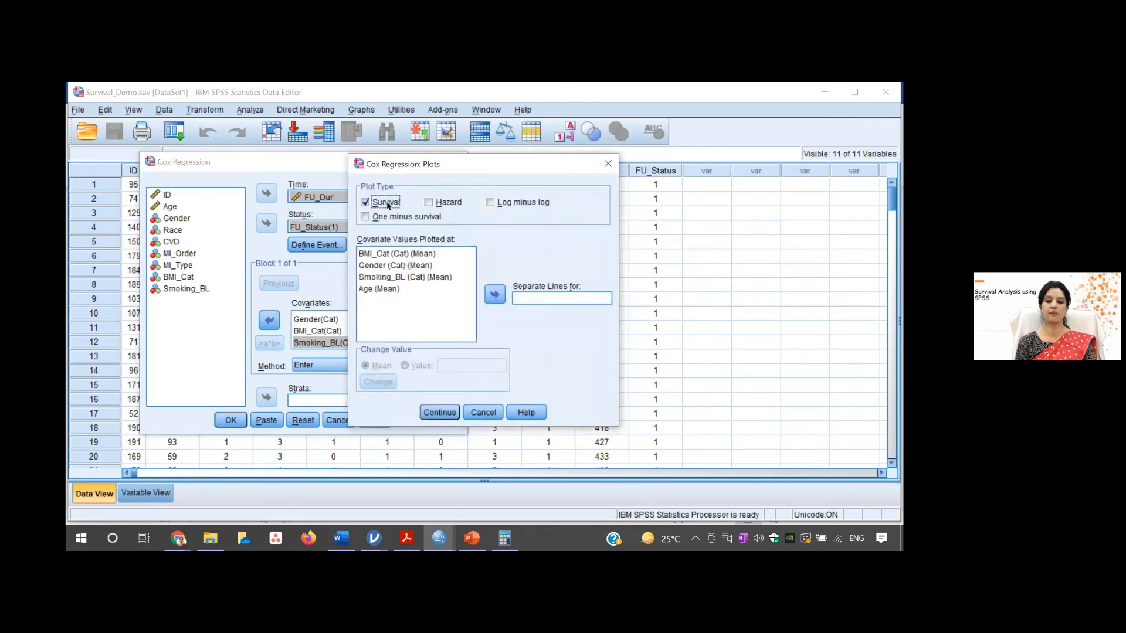
left_click(428, 202)
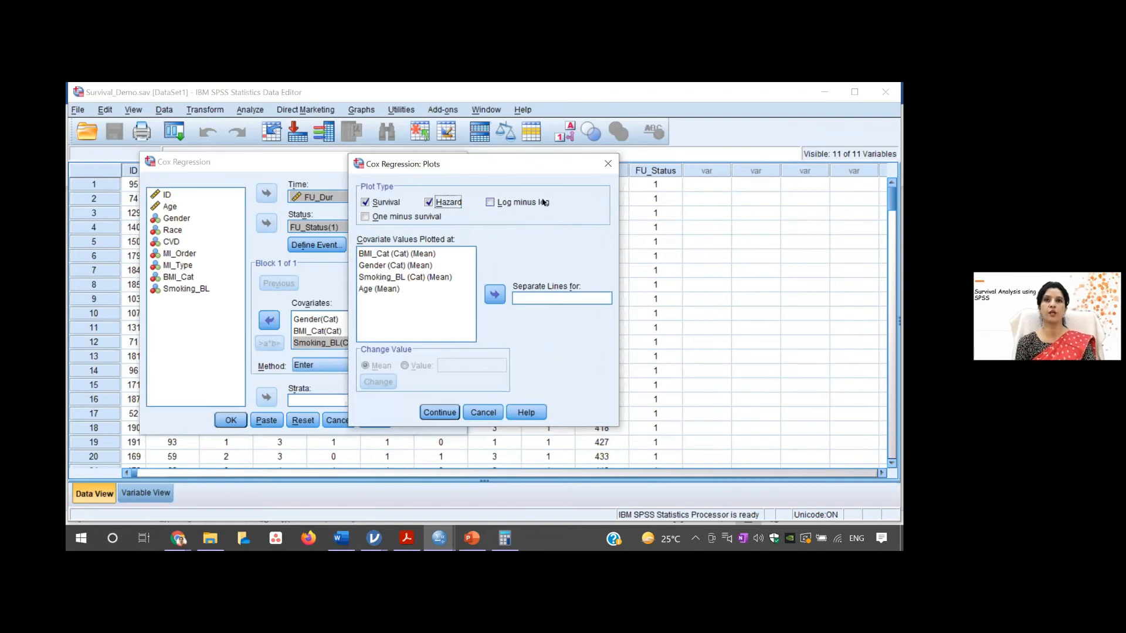
left_click(490, 202)
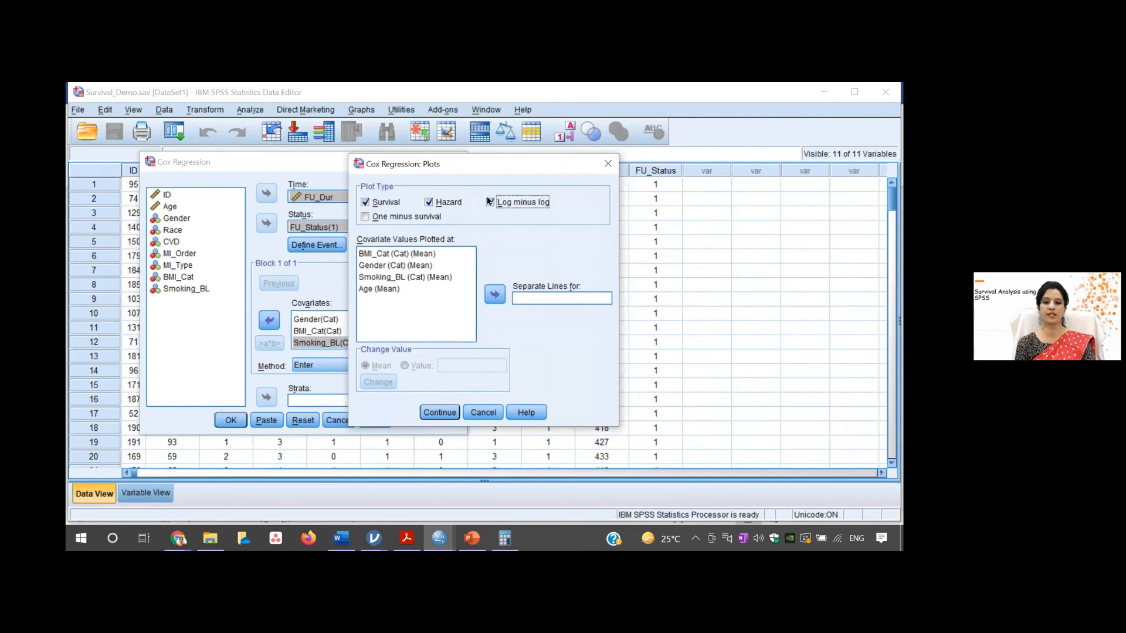
left_click(396, 265)
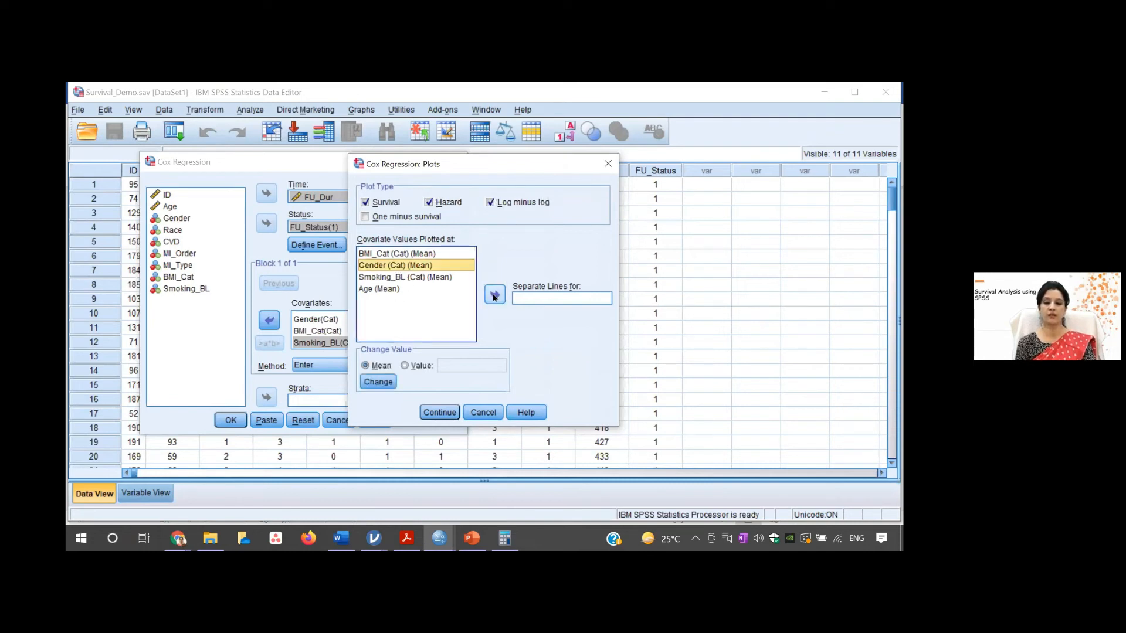
left_click(494, 294)
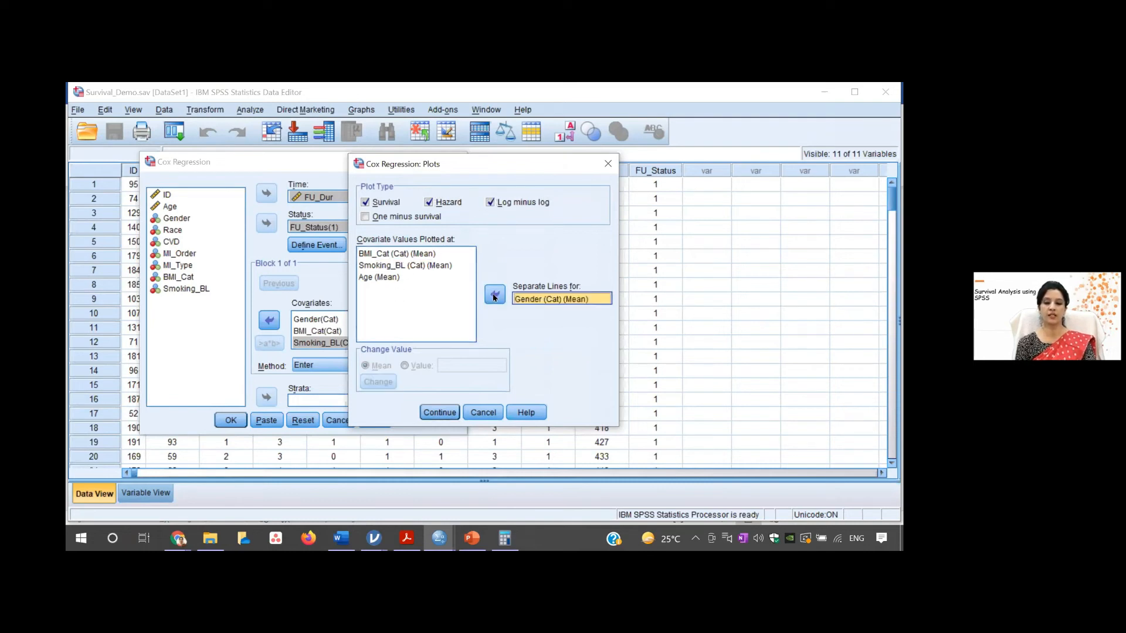
left_click(440, 413)
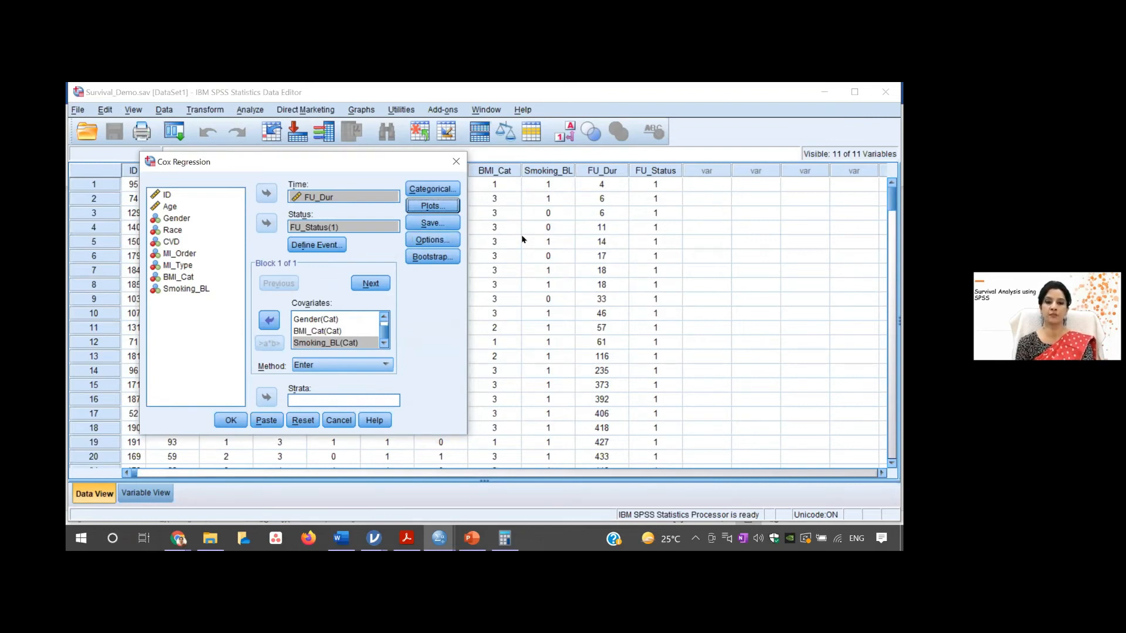
- Include the 95% CI for exp(B) and correlation of estimates in the Cox regression output, and run the analysis
left_click(446, 240)
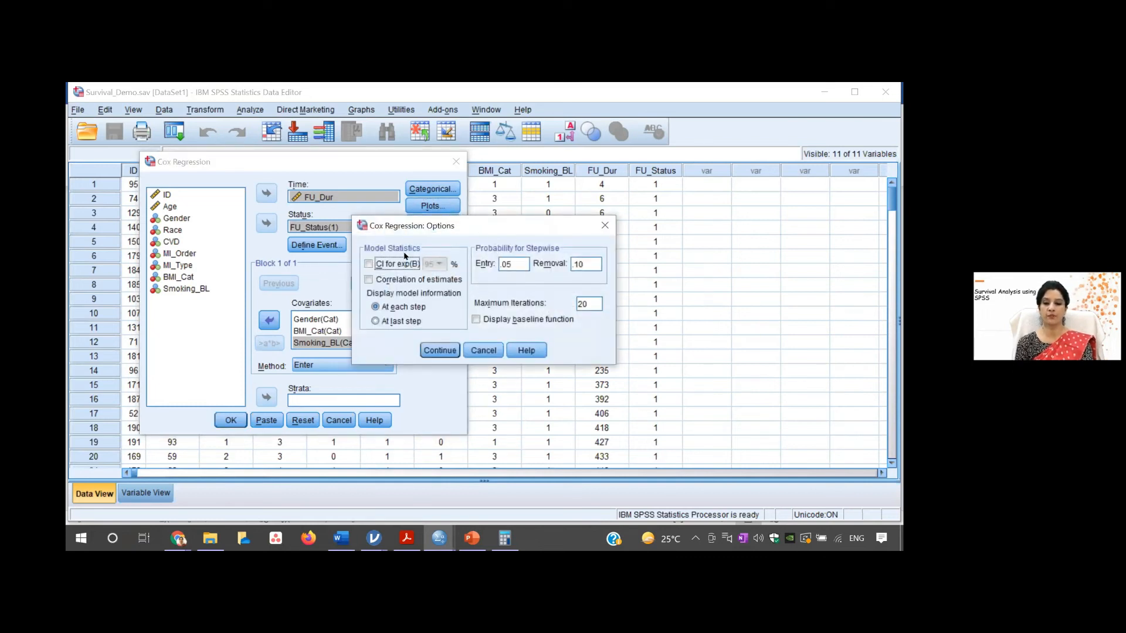
left_click(368, 263)
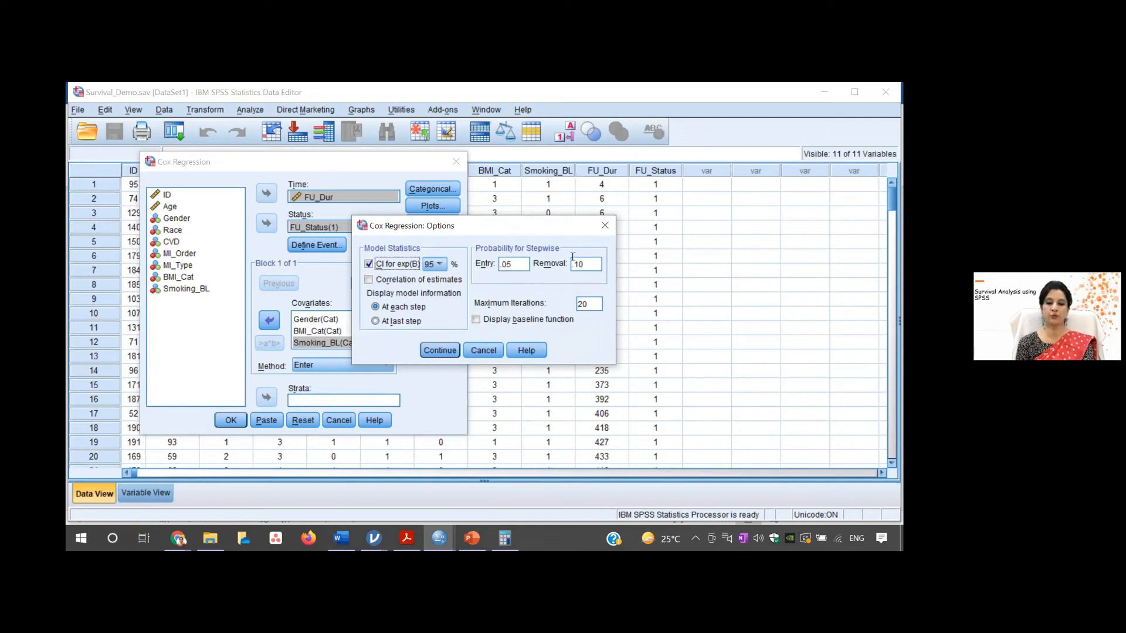
left_click(369, 280)
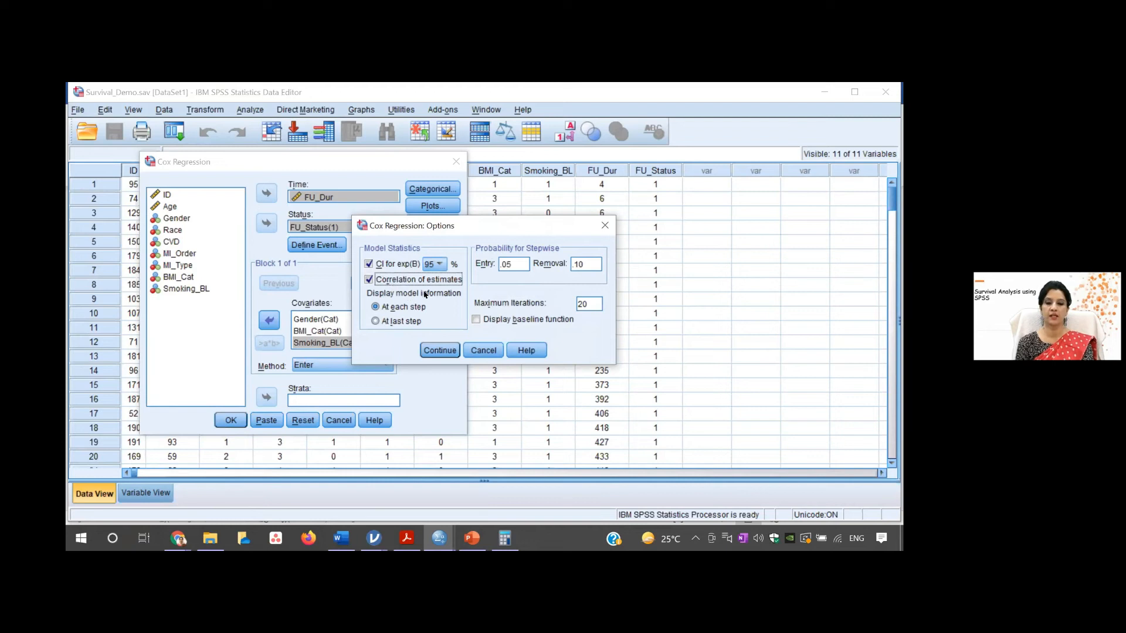
left_click(437, 351)
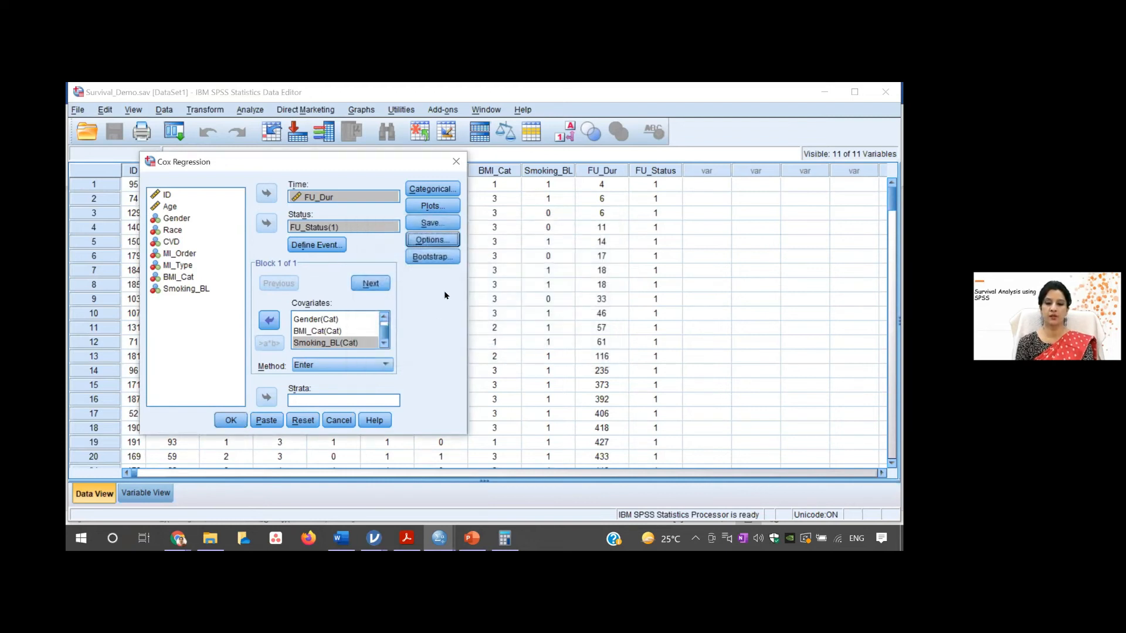
left_click(232, 424)
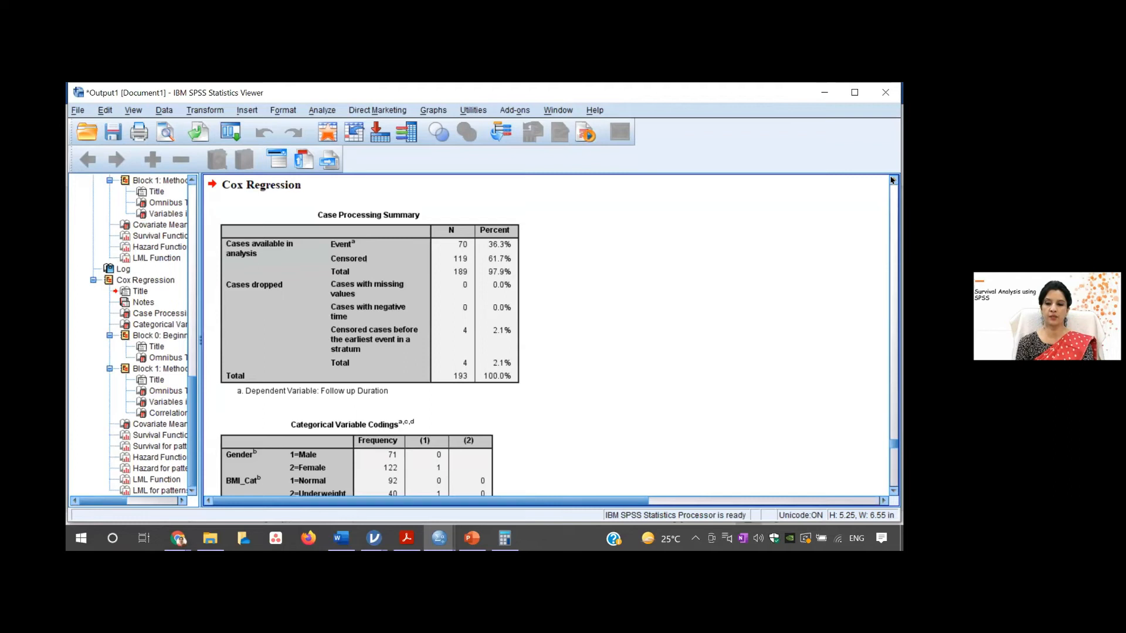
- Review the event, censored and dropped cases in the Cox regression's Case Processing Summary
scroll(892, 178, "up", 5)
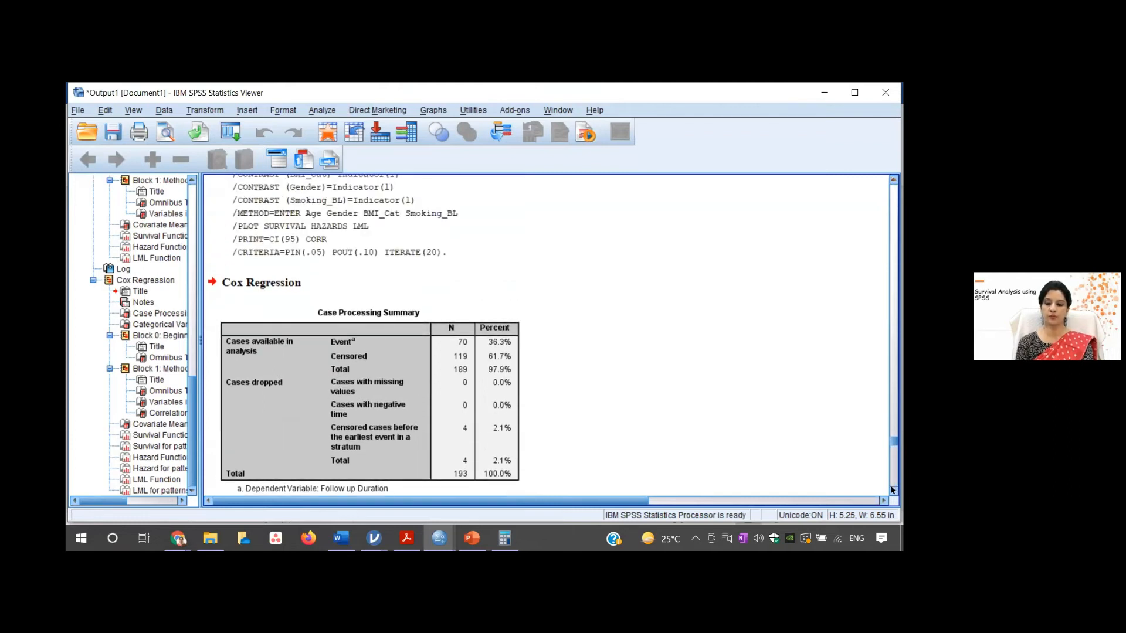
scroll(892, 490, "down", 3)
left_click(460, 288)
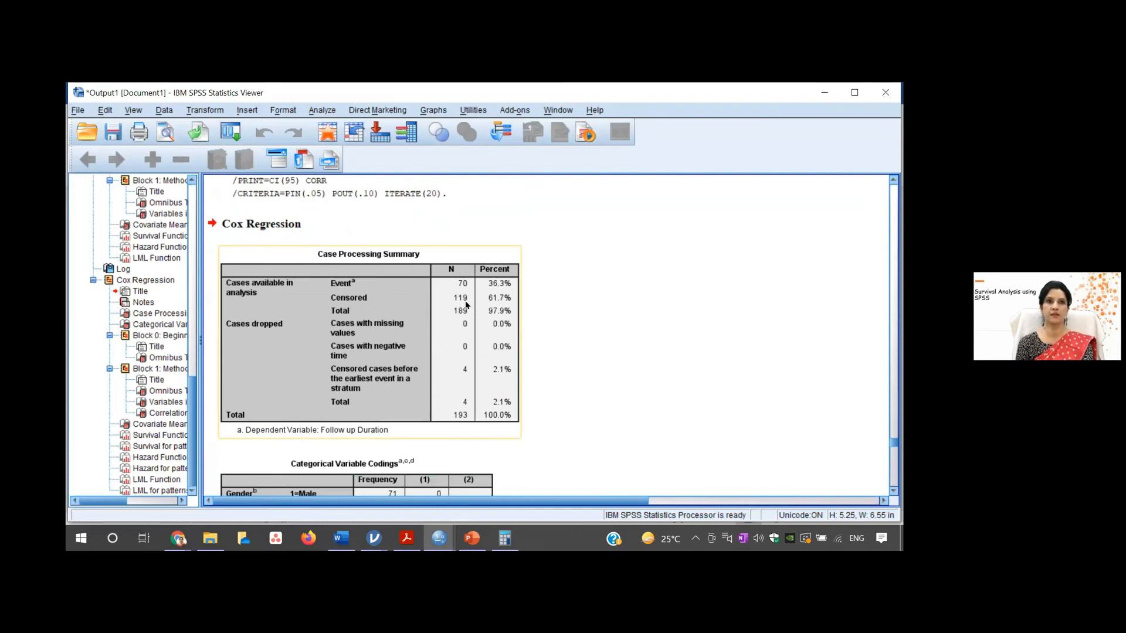
left_click(600, 441)
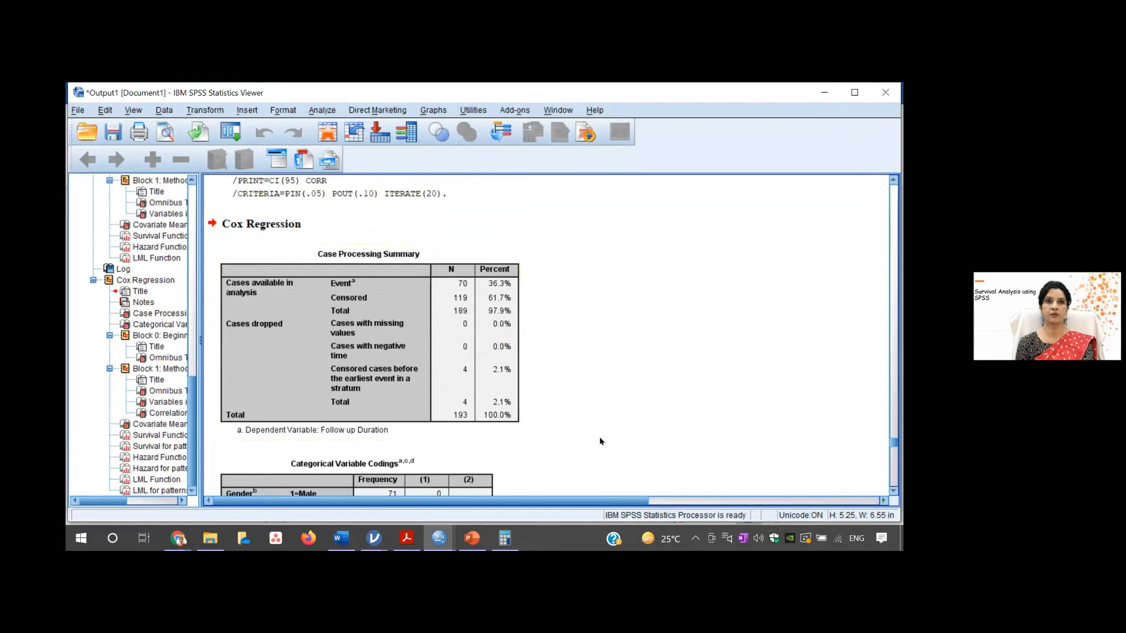
- Examine the Block 1 Omnibus Tests of Model Coefficients, marking the significance for the change from the previous step
left_click(893, 490)
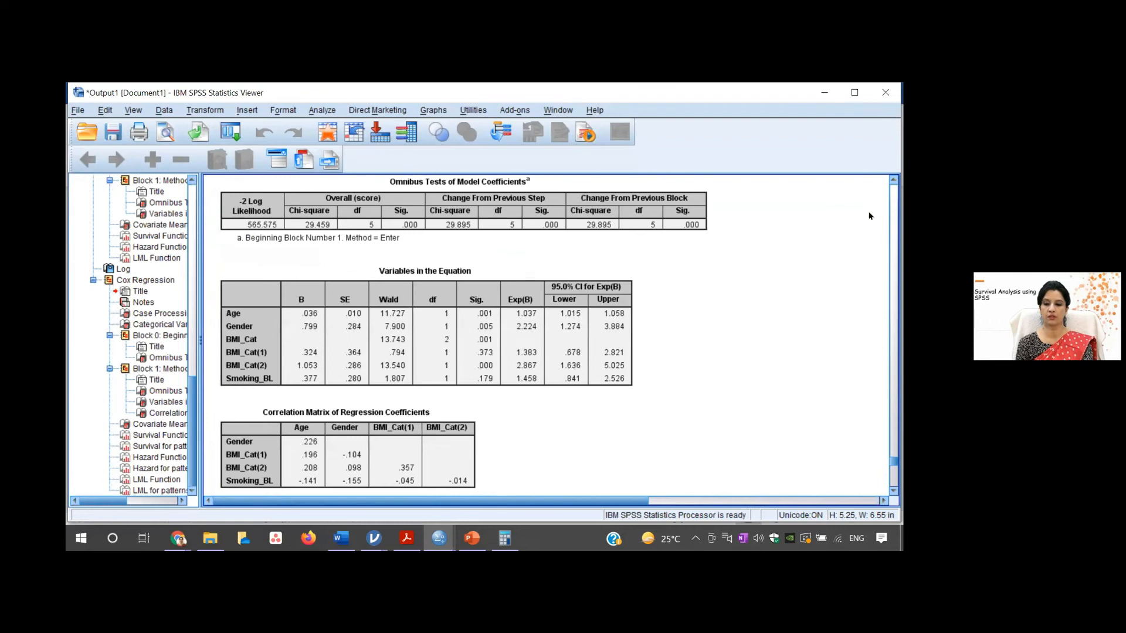
left_click(893, 179)
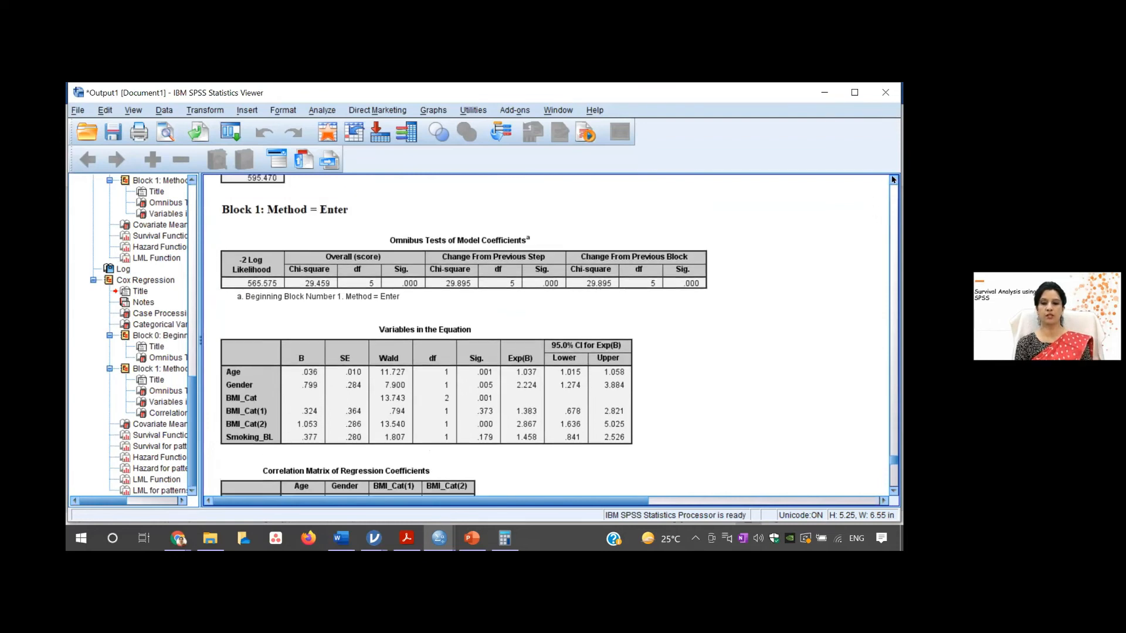
left_click(467, 292)
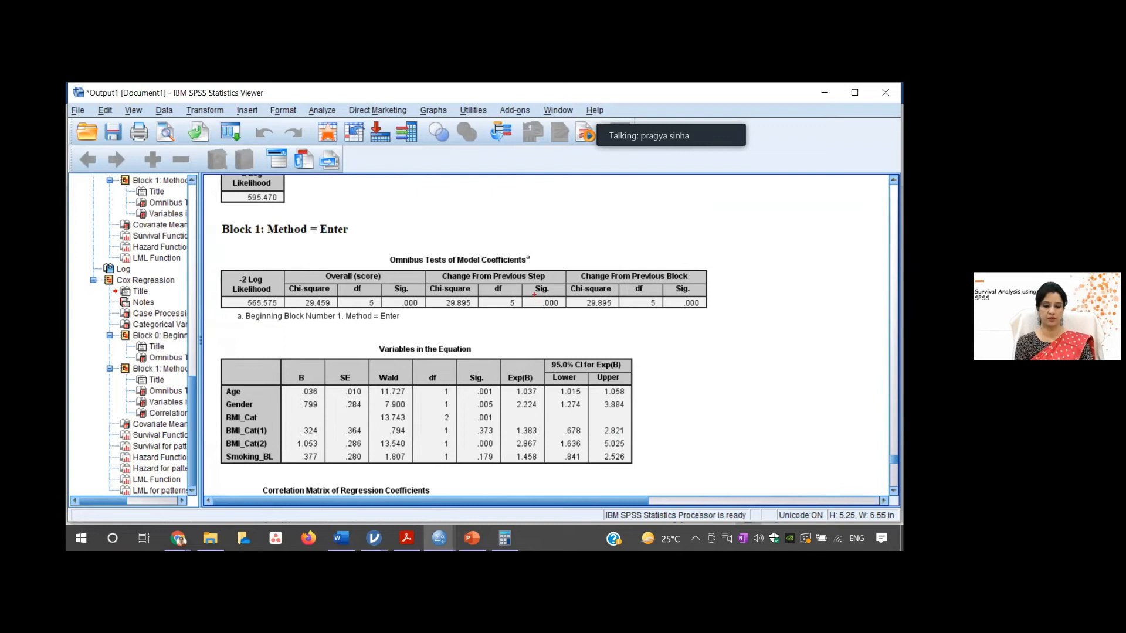
left_click_drag(533, 290, 566, 322)
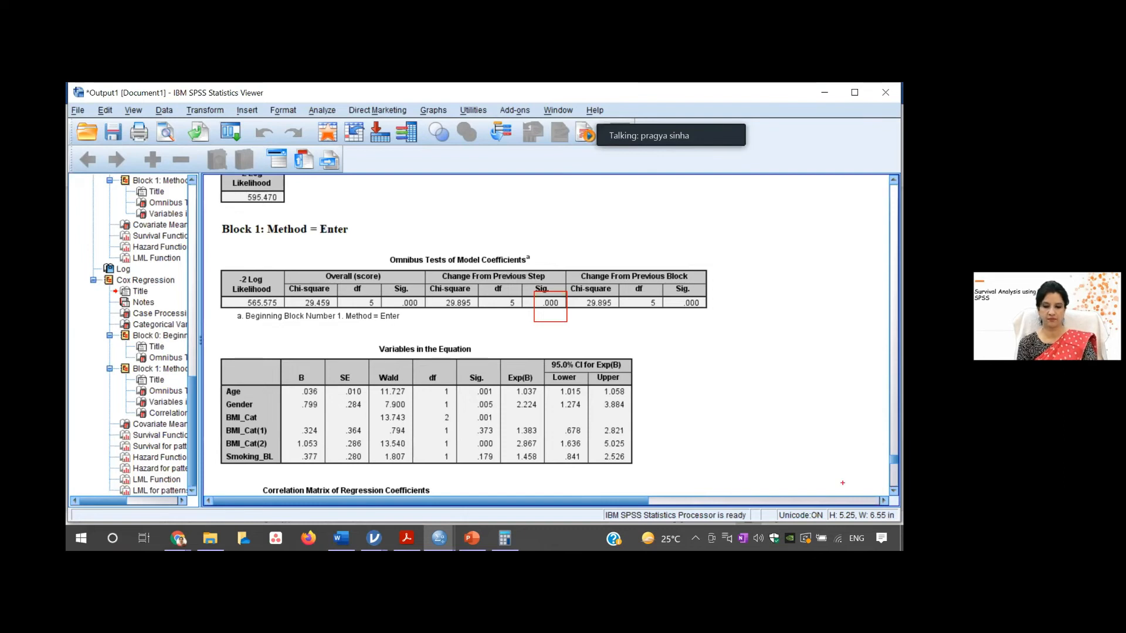
left_click(696, 433)
- Examine the log minus log plot for the two gender patterns at the end of the output
left_click(892, 486)
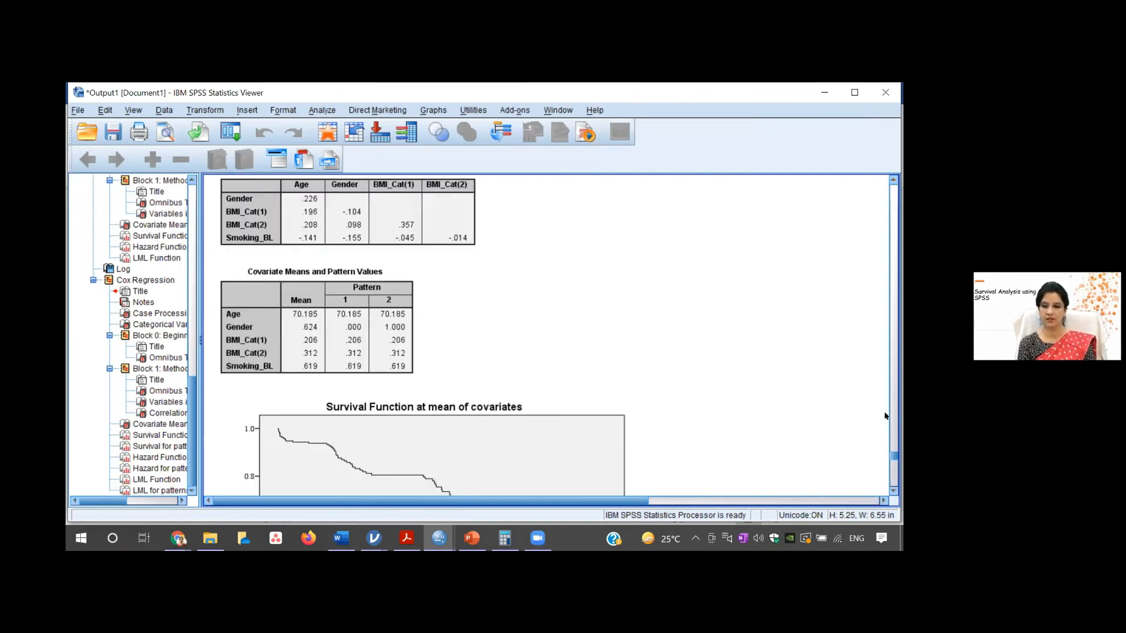
left_click_drag(893, 456, 894, 483)
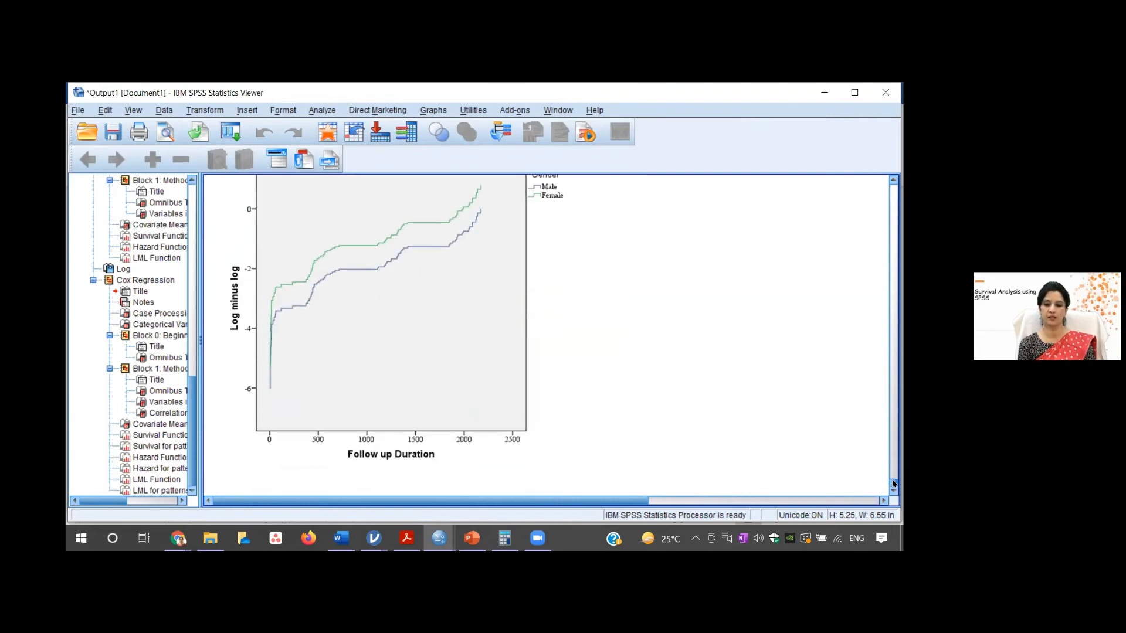
left_click(887, 177)
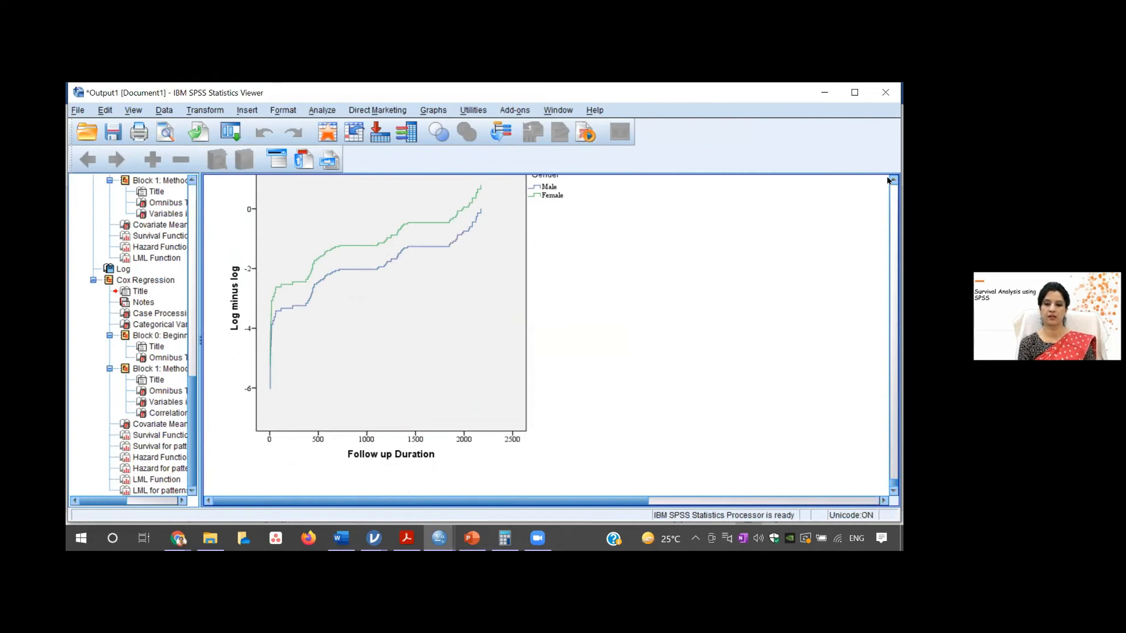
left_click(893, 180)
left_click(420, 202)
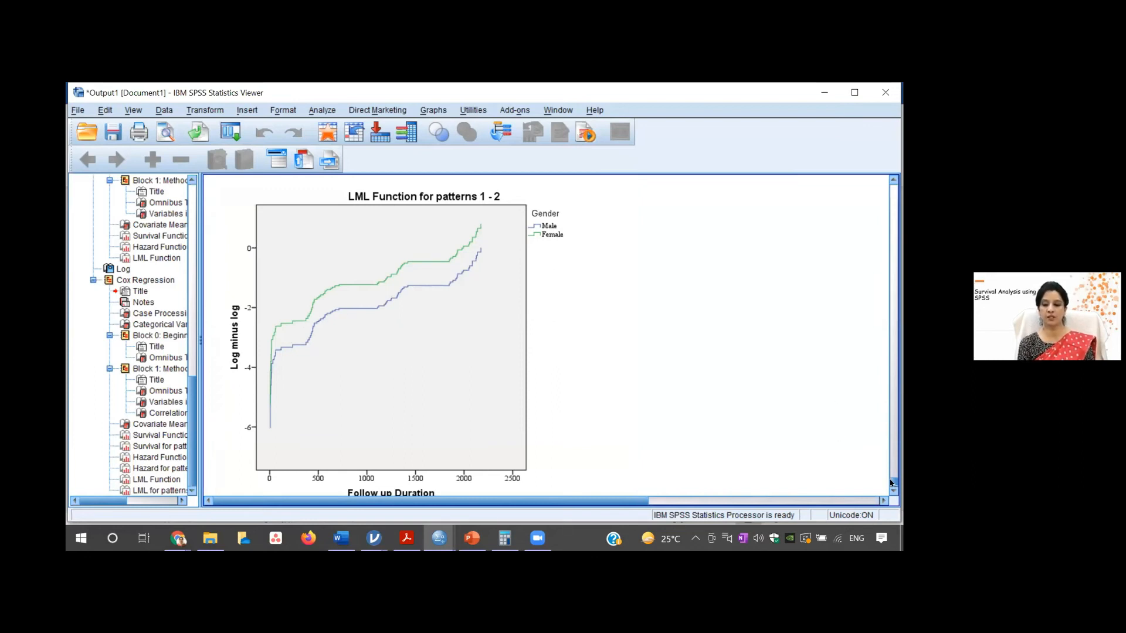
- Check the Categorical Variable Codings table for the reference categories of Gender, BMI_Cat and Smoking_BL
left_click_drag(891, 482, 895, 409)
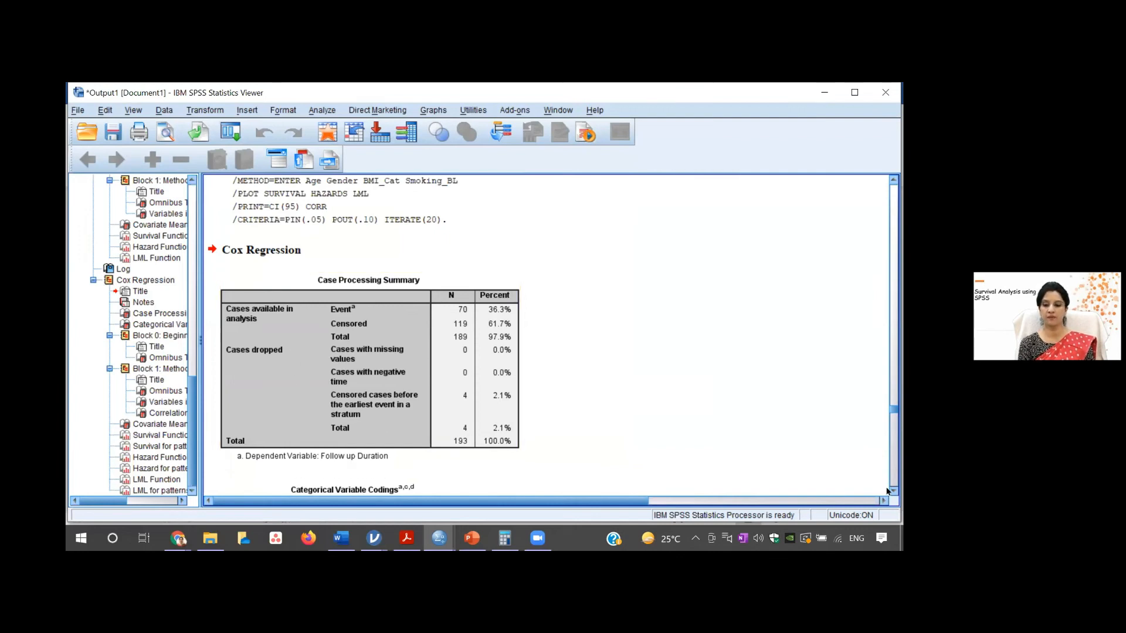
left_click(893, 490)
left_click(893, 491)
left_click(893, 491)
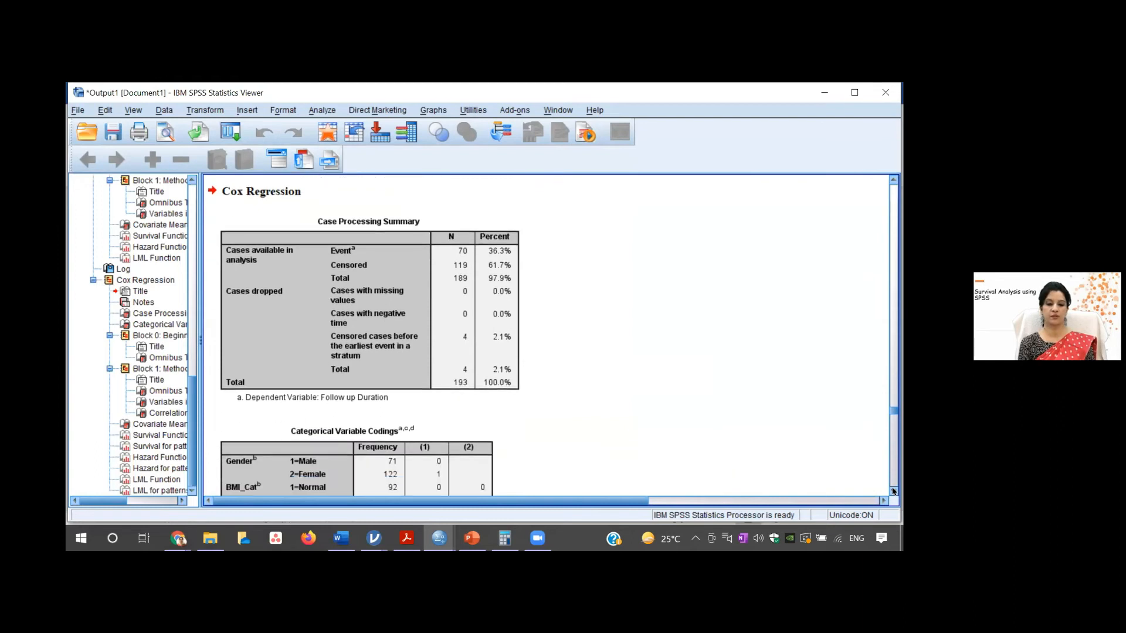
left_click(893, 491)
left_click(893, 491)
left_click(893, 491)
left_click(892, 491)
left_click(893, 491)
left_click(893, 491)
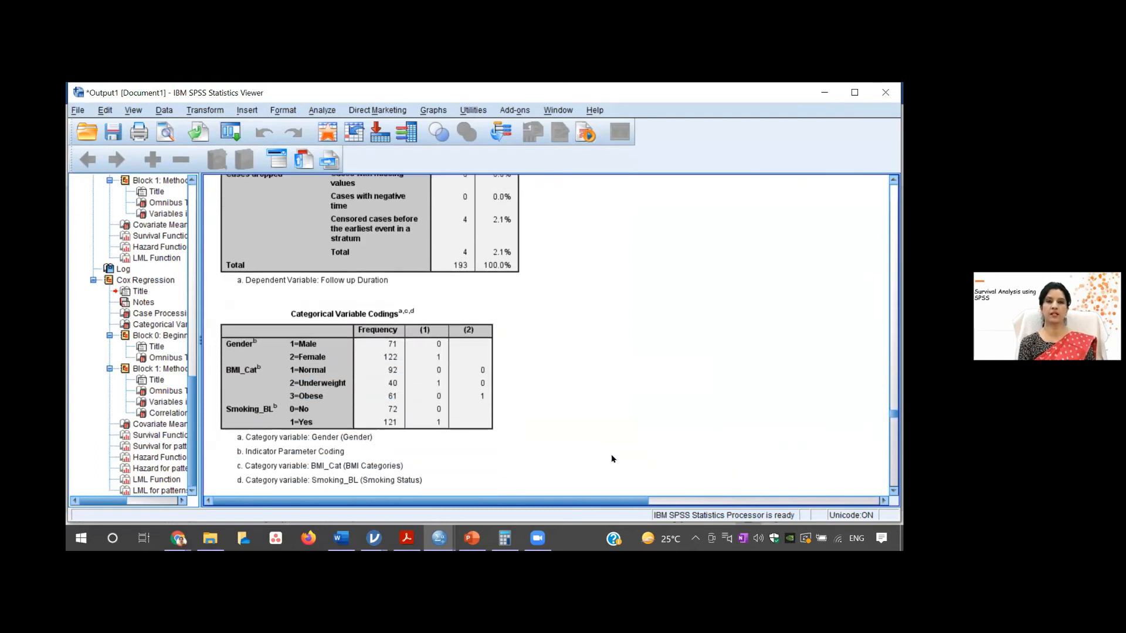
left_click(441, 345)
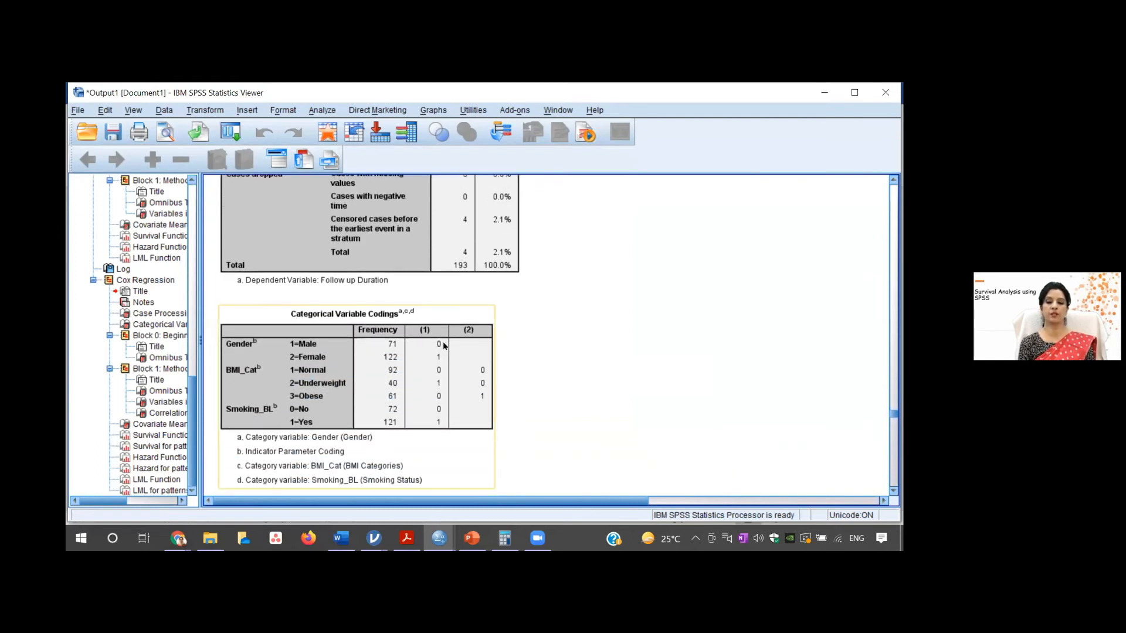
left_click(595, 361)
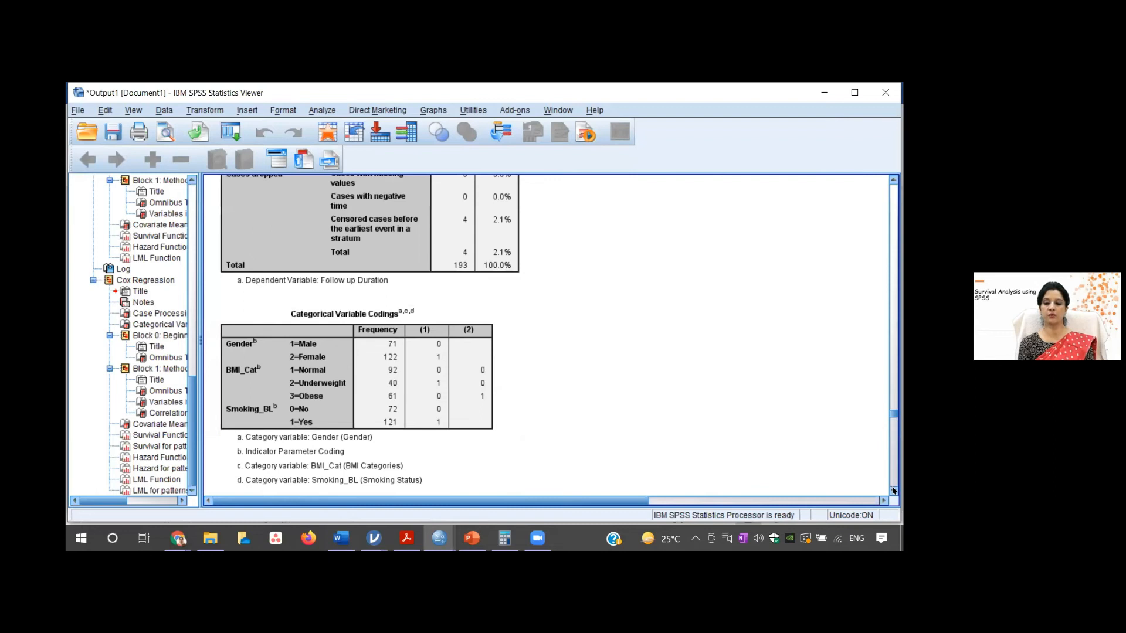
left_click(439, 351)
- Examine the Variables in the Equation table, marking its SE column with a box and clearing the mark
left_click_drag(893, 491, 894, 491)
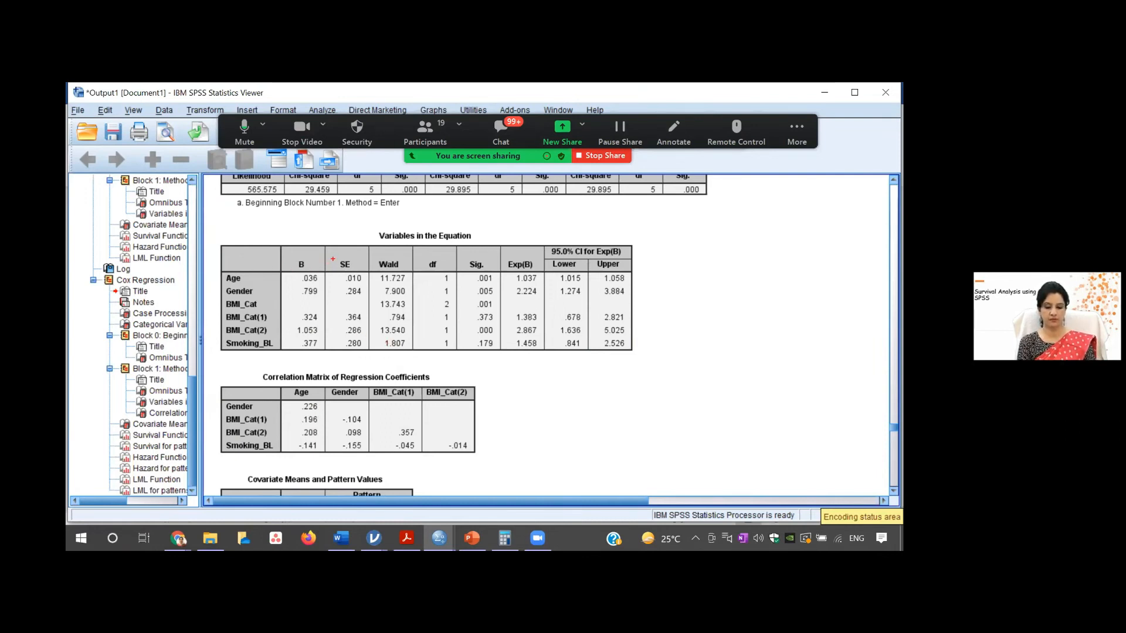
left_click_drag(333, 259, 370, 363)
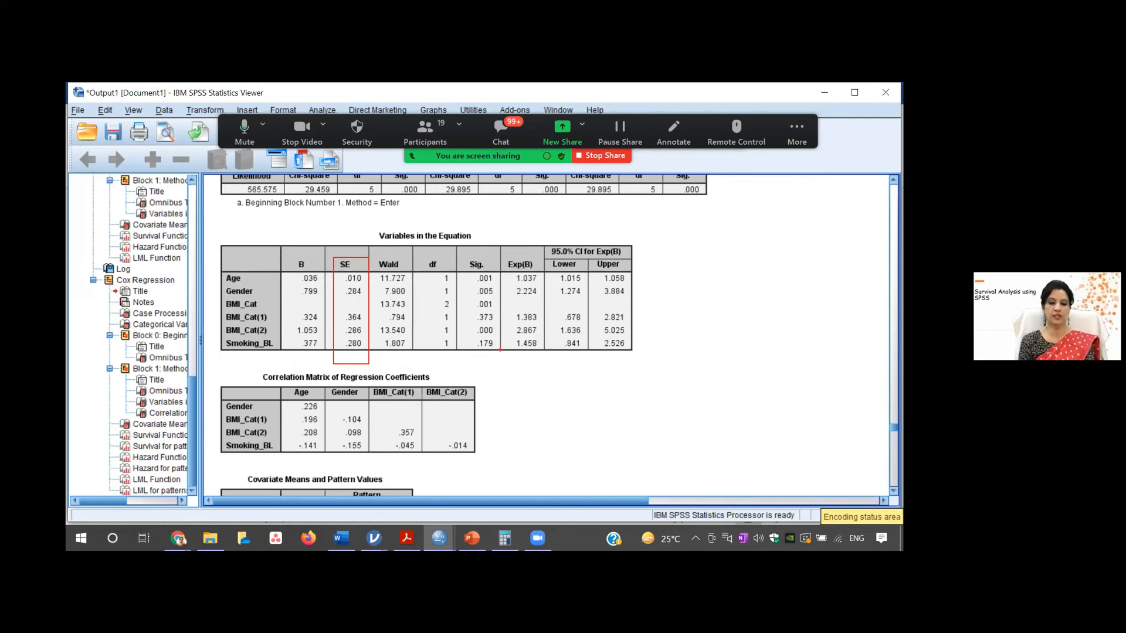
key("Escape")
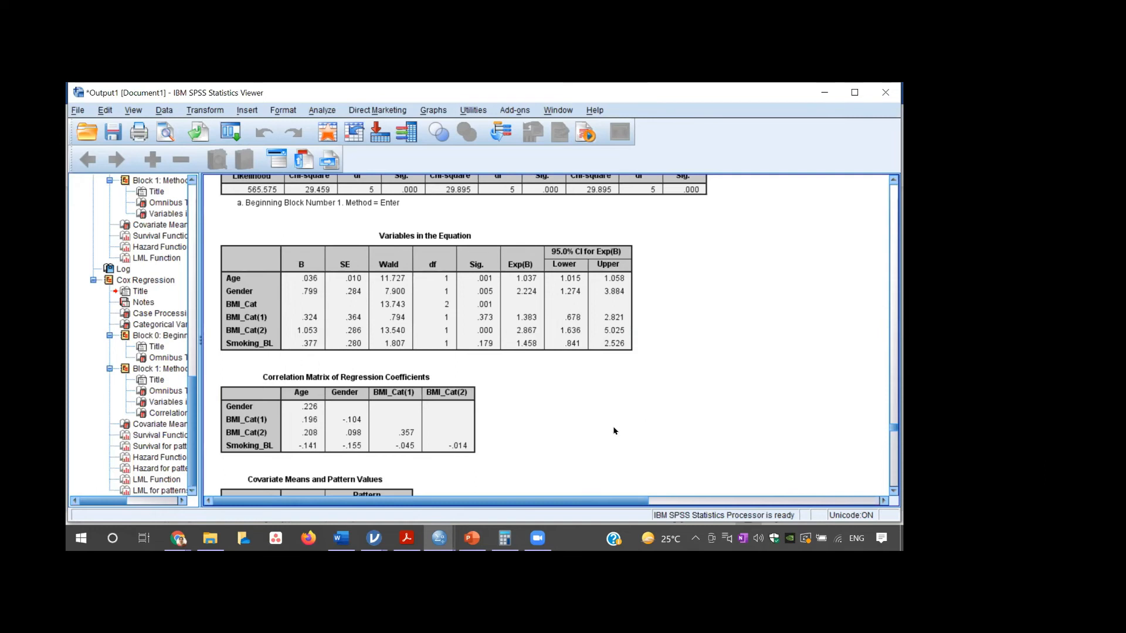
- Review the regression coefficient correlation matrix, the covariate means and pattern values, and the survival function plots by gender
left_click(893, 491)
left_click(893, 491)
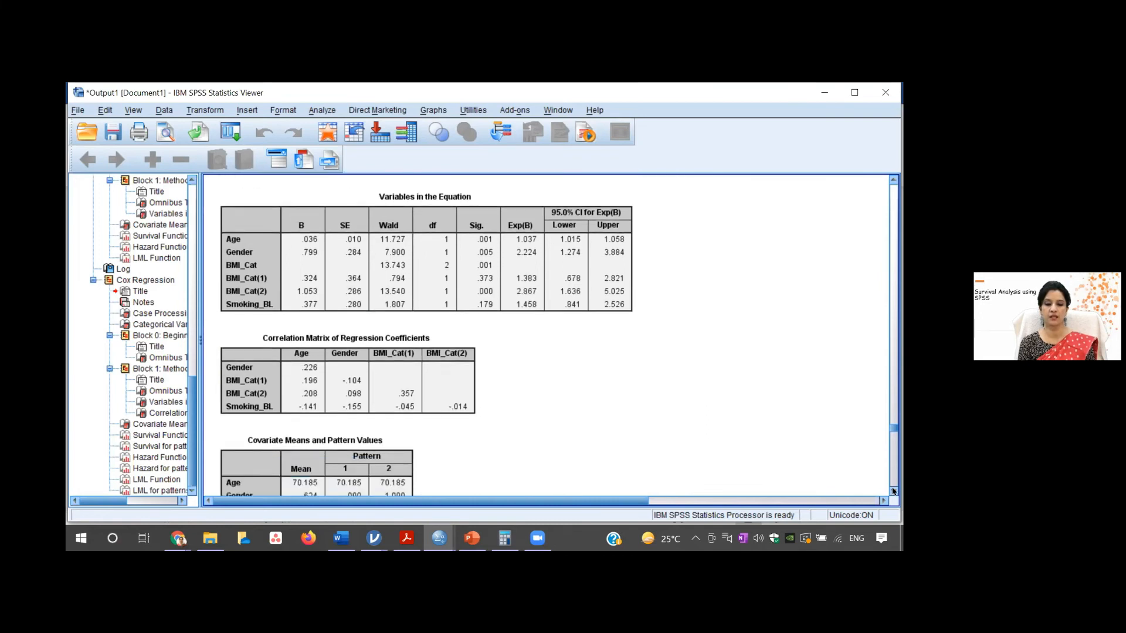
left_click(893, 490)
left_click(894, 490)
left_click(893, 490)
left_click(893, 490)
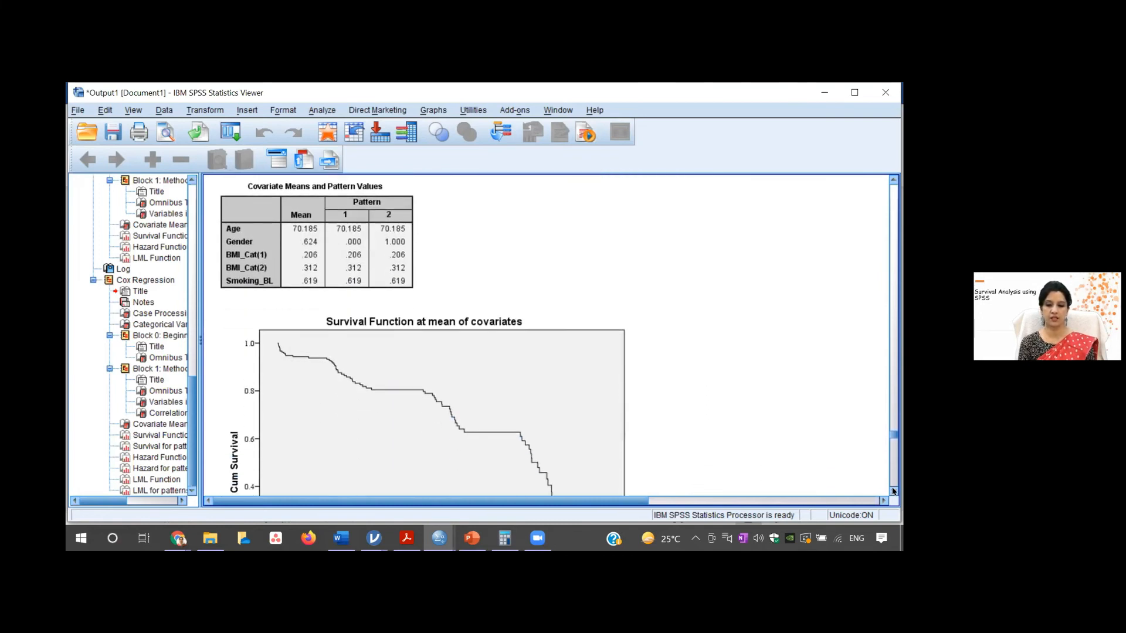
left_click(893, 491)
left_click(894, 491)
left_click(893, 491)
left_click(893, 490)
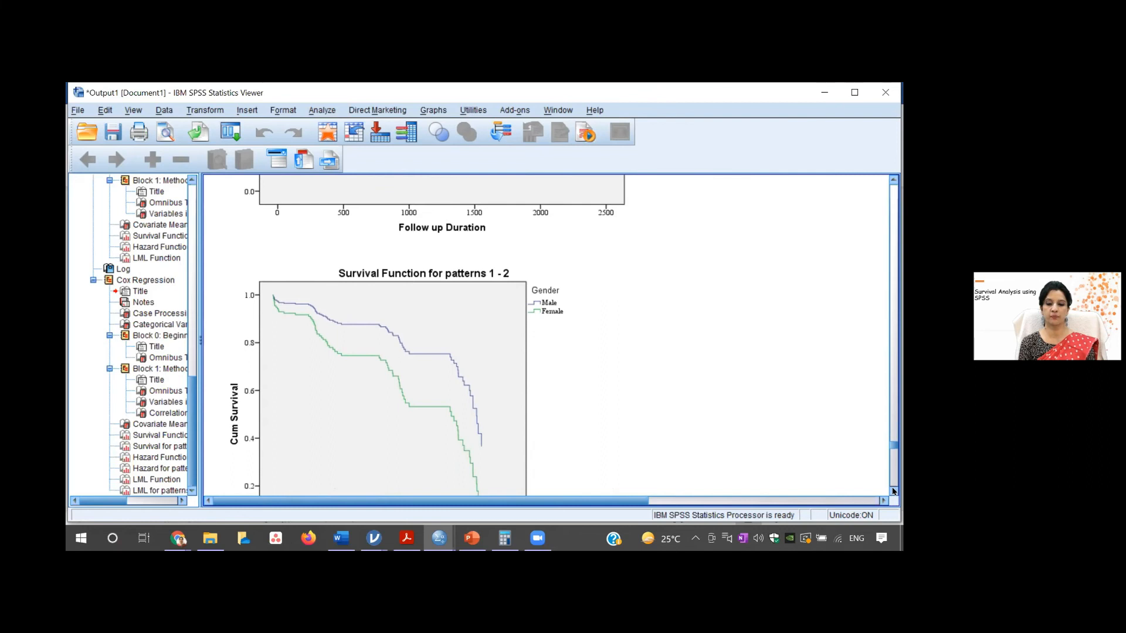
- Examine the hazard function plots and the log minus log plot, comparing the male and female curves
left_click(893, 491)
left_click(893, 491)
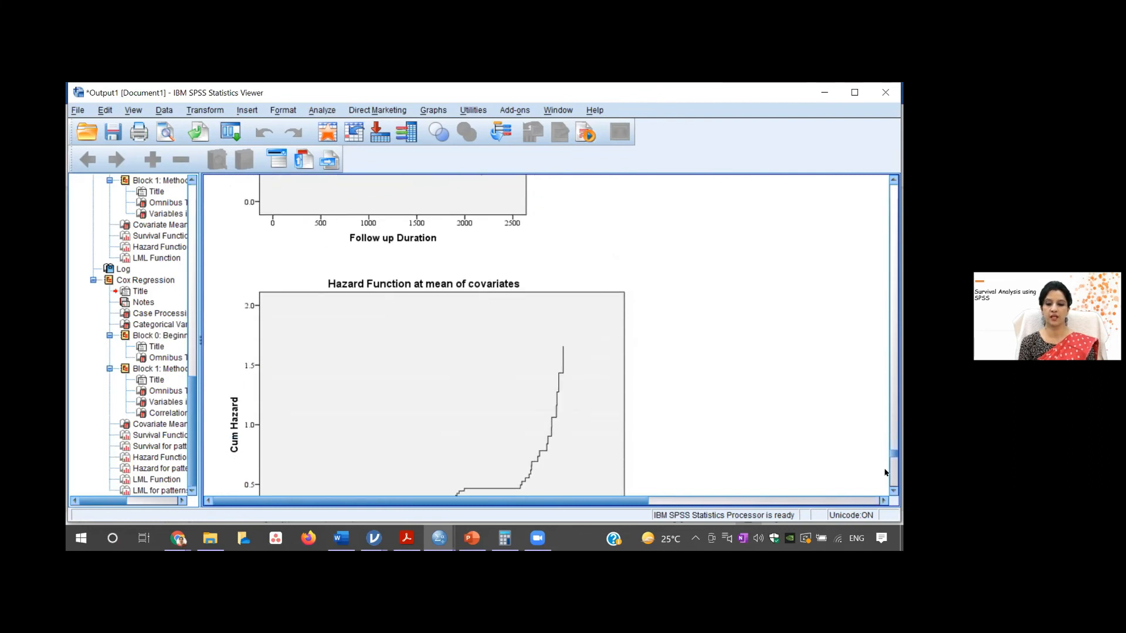
left_click(894, 491)
left_click(893, 490)
left_click(893, 491)
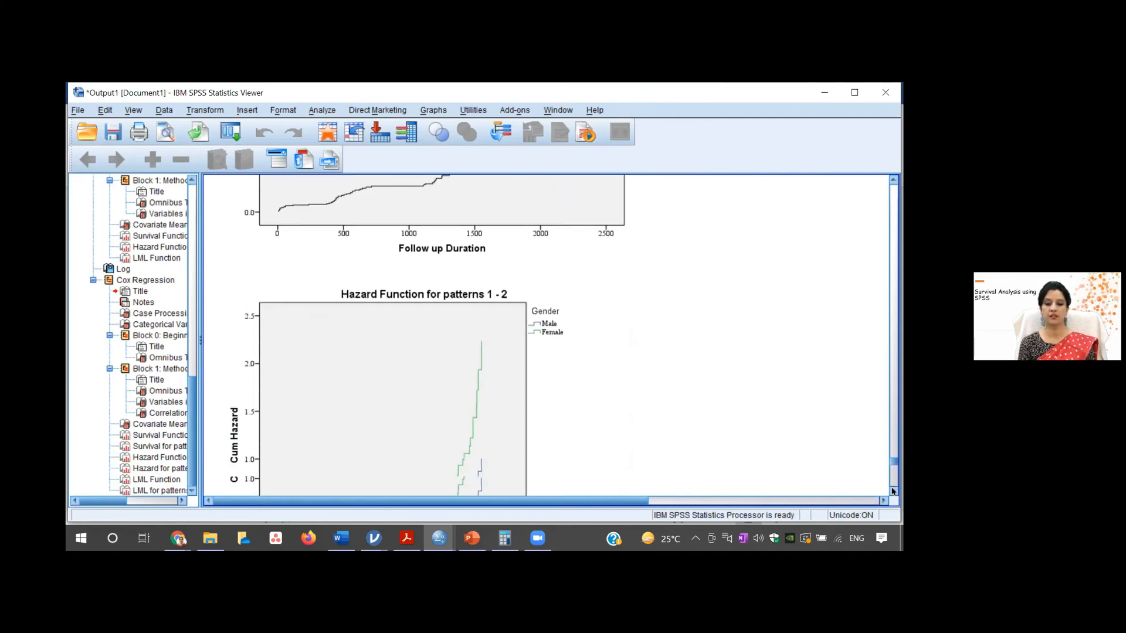
left_click(893, 491)
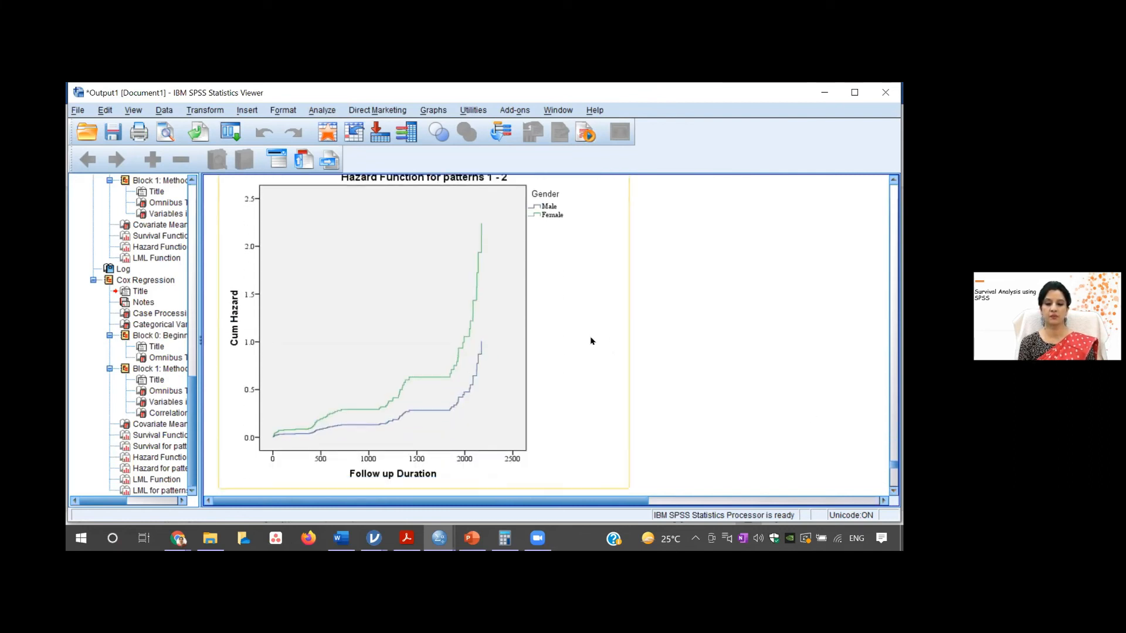
left_click(894, 179)
left_click(893, 179)
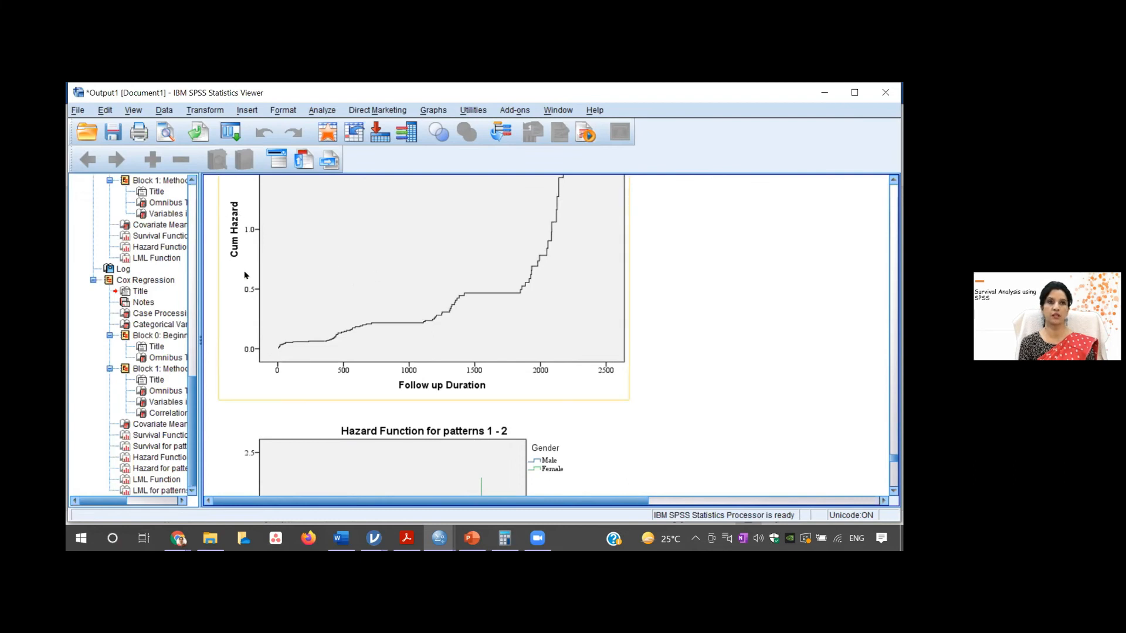
left_click(894, 489)
left_click(894, 489)
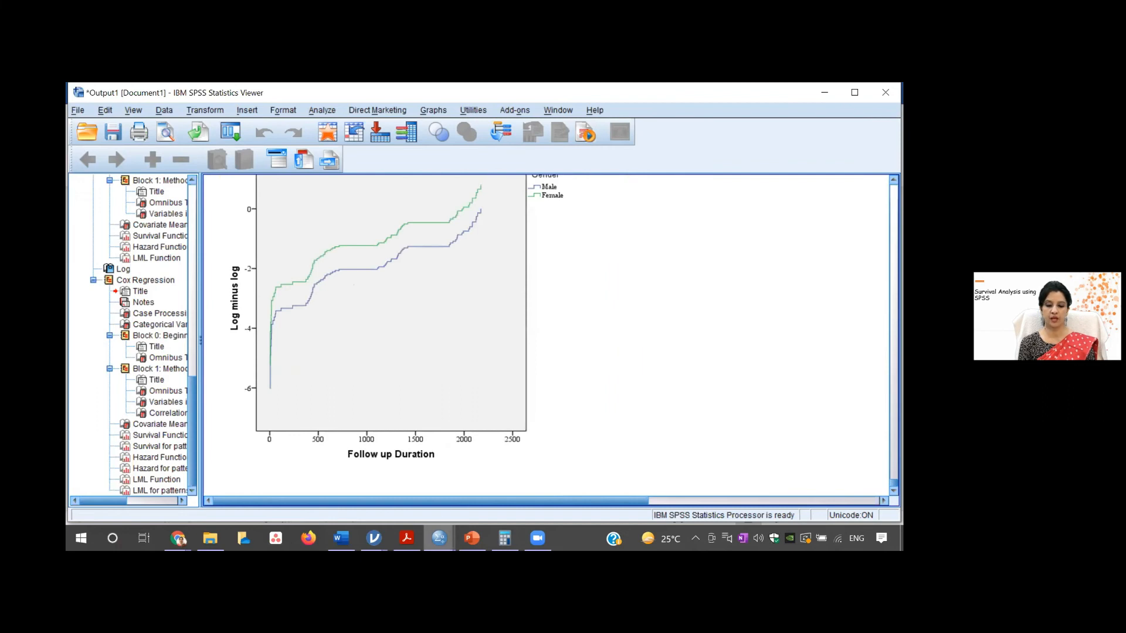
- Switch to the Cox Proportion Hazard demo sheet in Word and review its problem statement
mouse_move(406, 538)
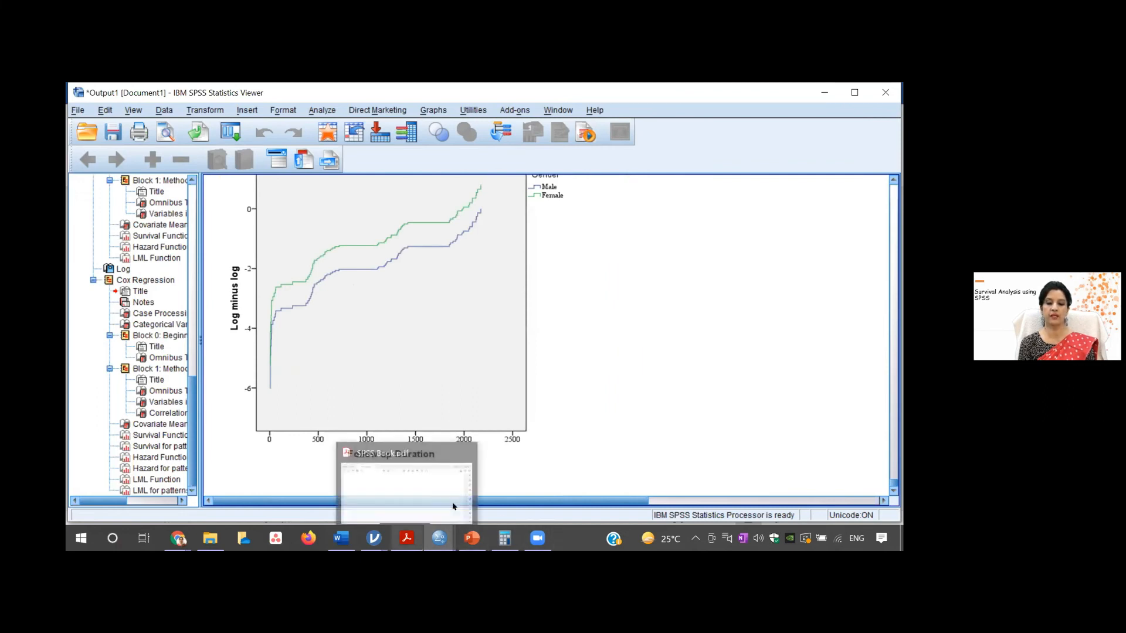
mouse_move(473, 538)
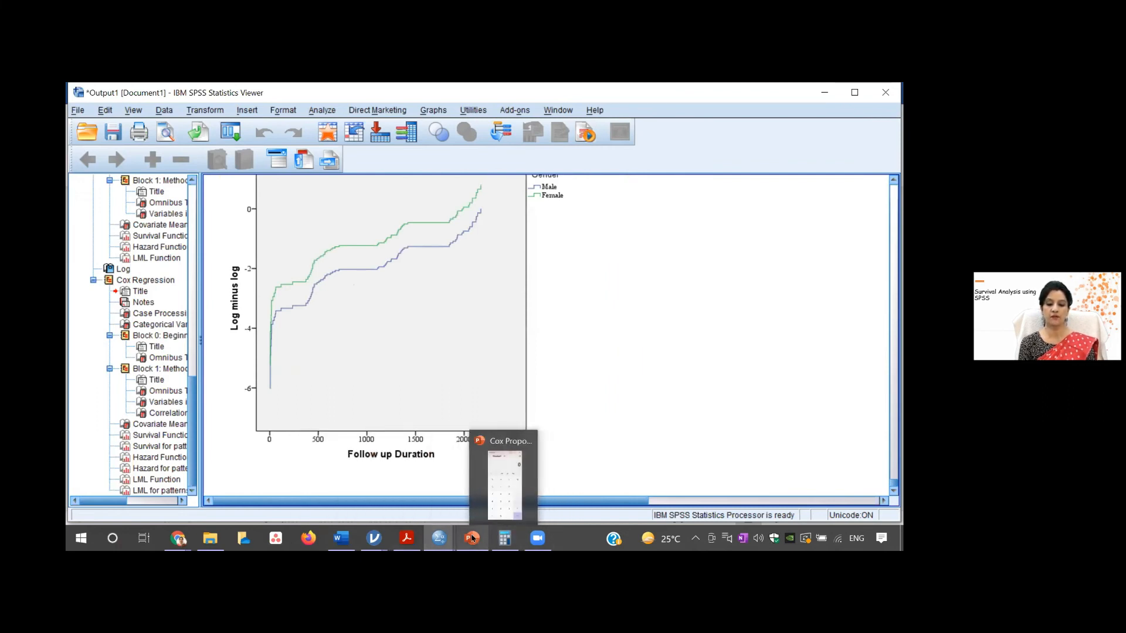
mouse_move(341, 539)
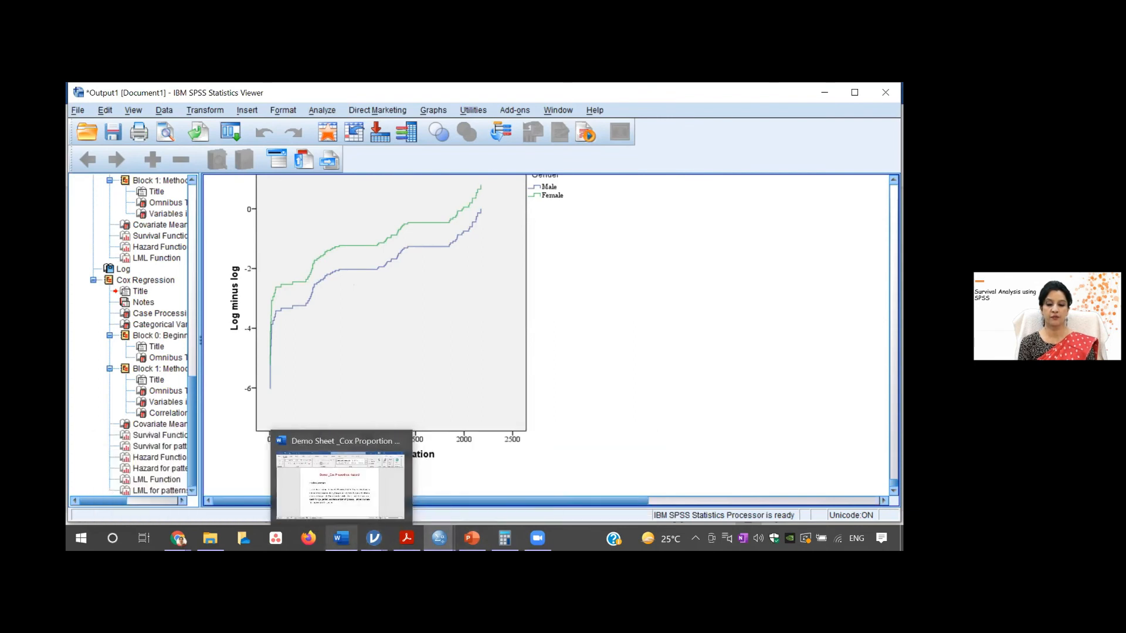
left_click(352, 498)
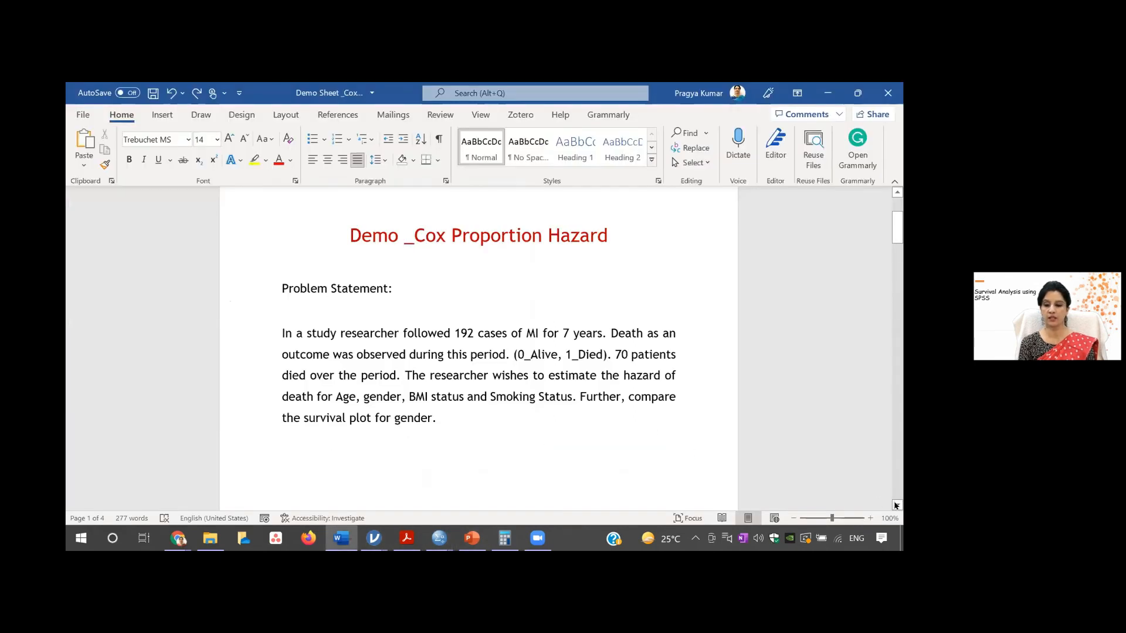
left_click(896, 506)
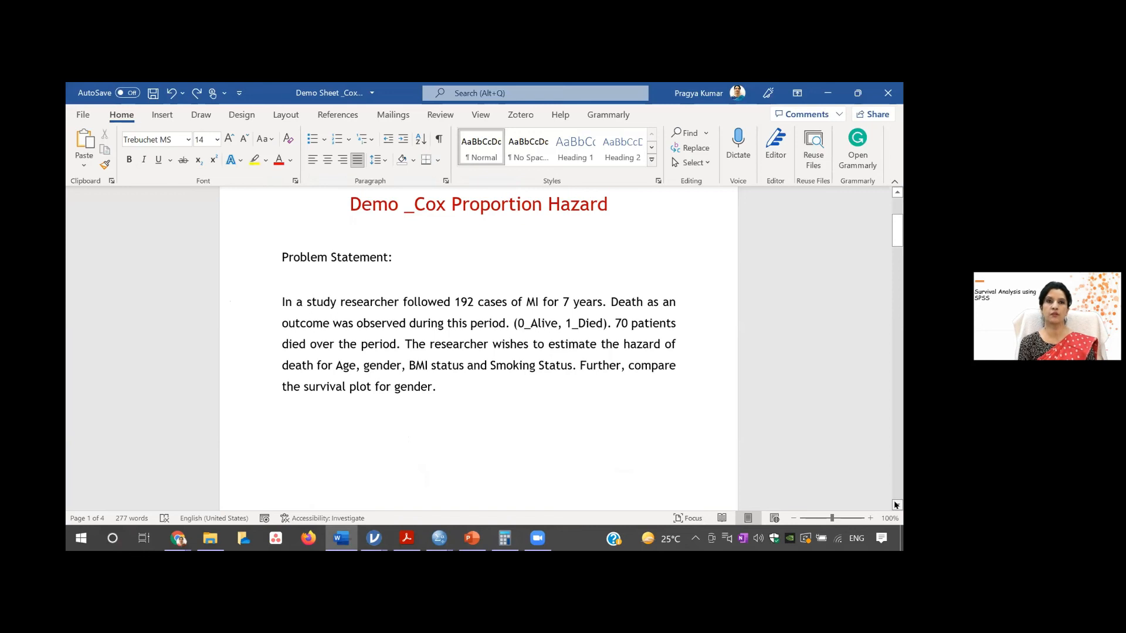
left_click(897, 506)
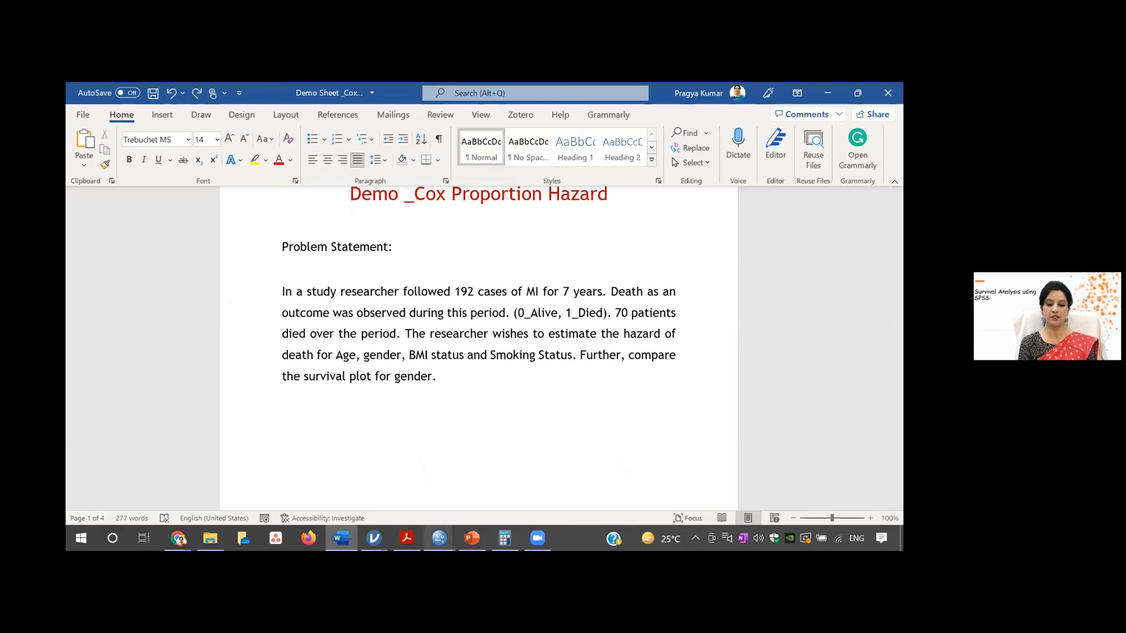
- Return to the SPSS output and review the Variables in the Equation table of the last Cox regression
mouse_move(439, 538)
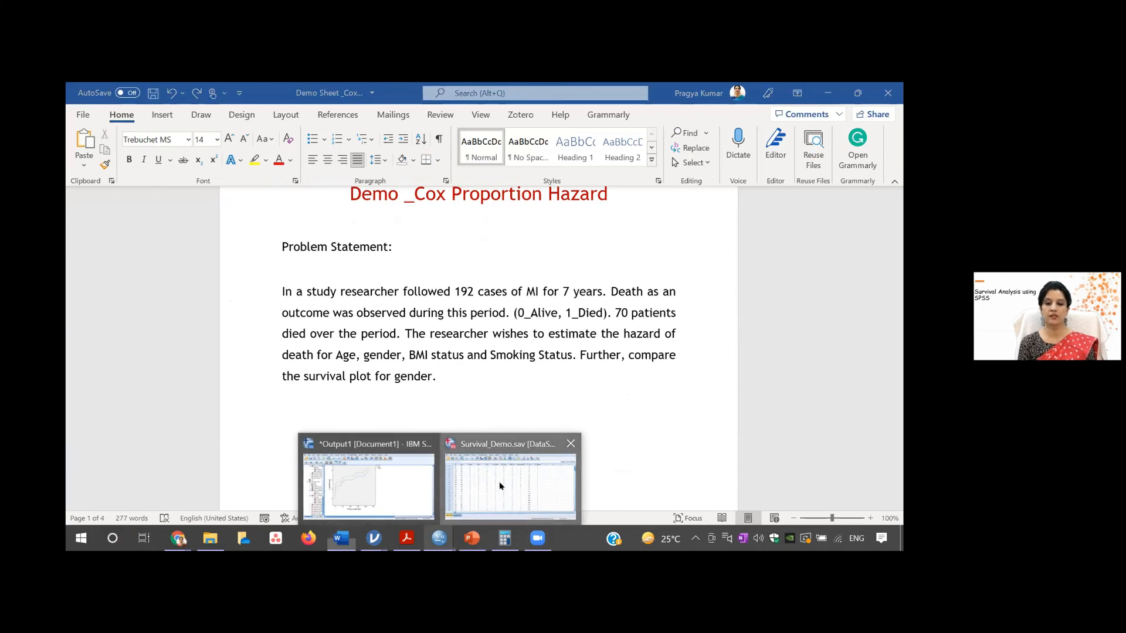
left_click(499, 481)
mouse_move(435, 537)
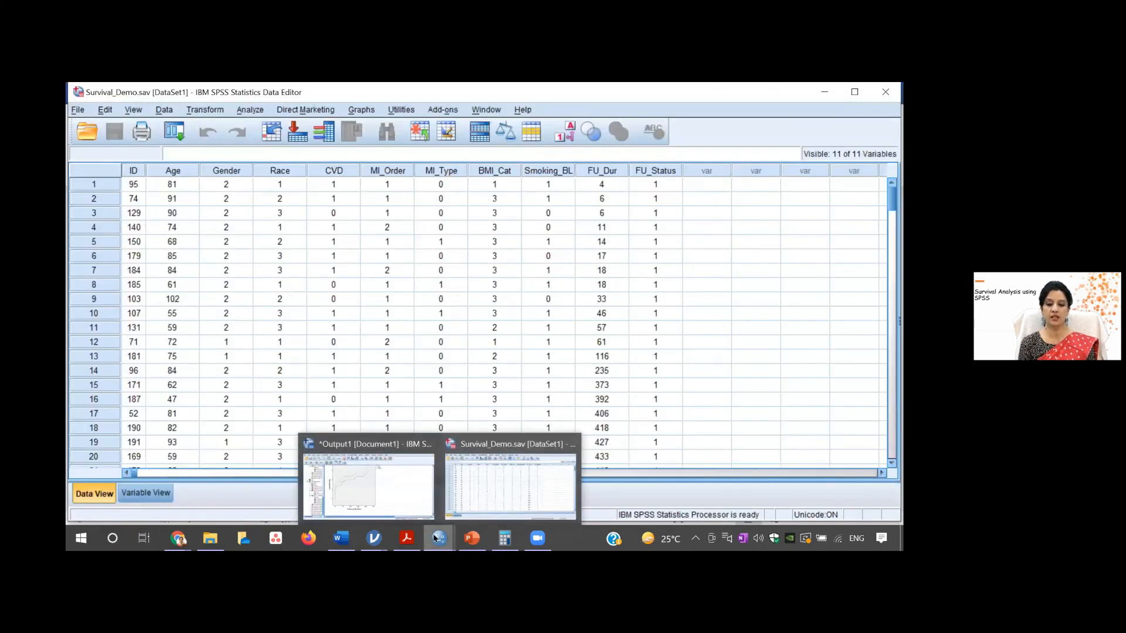
left_click(395, 491)
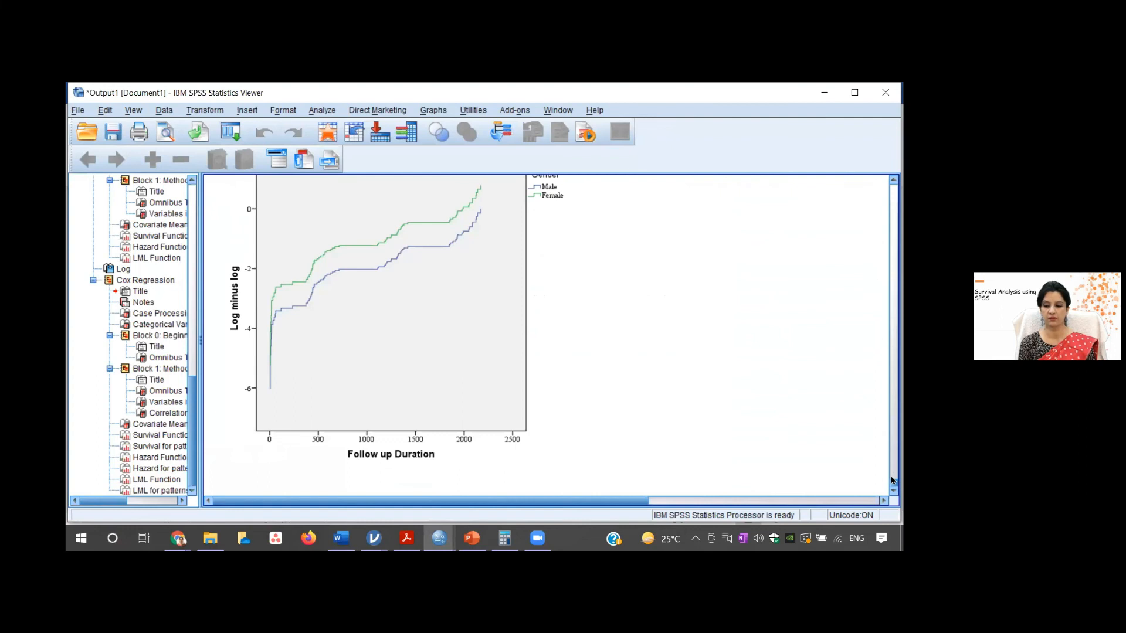
left_click_drag(891, 483, 898, 428)
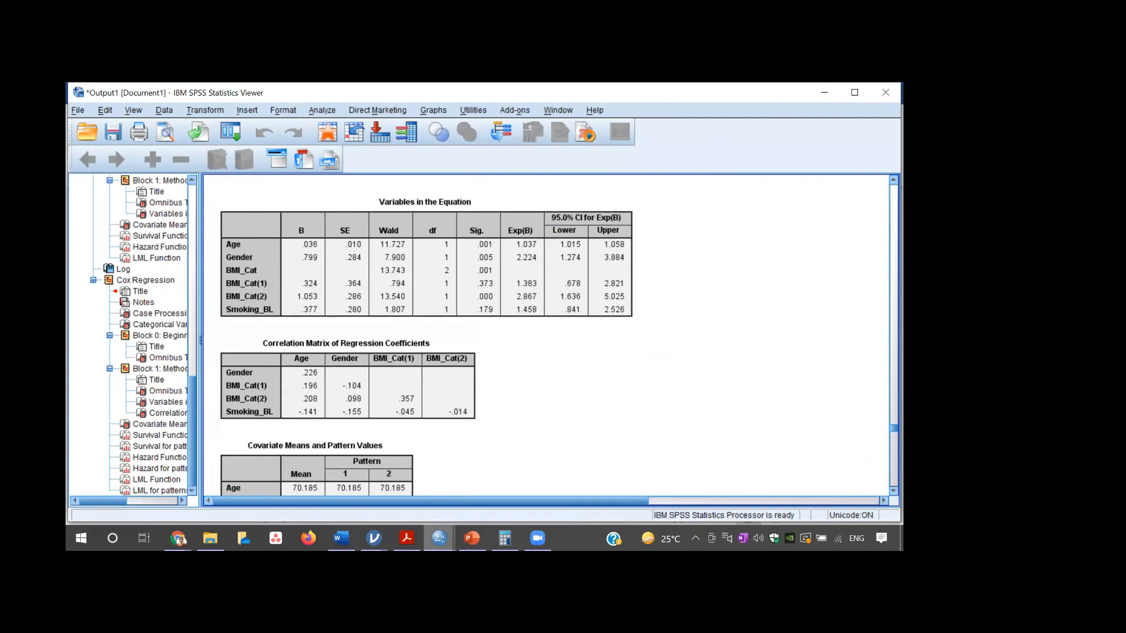
mouse_move(537, 538)
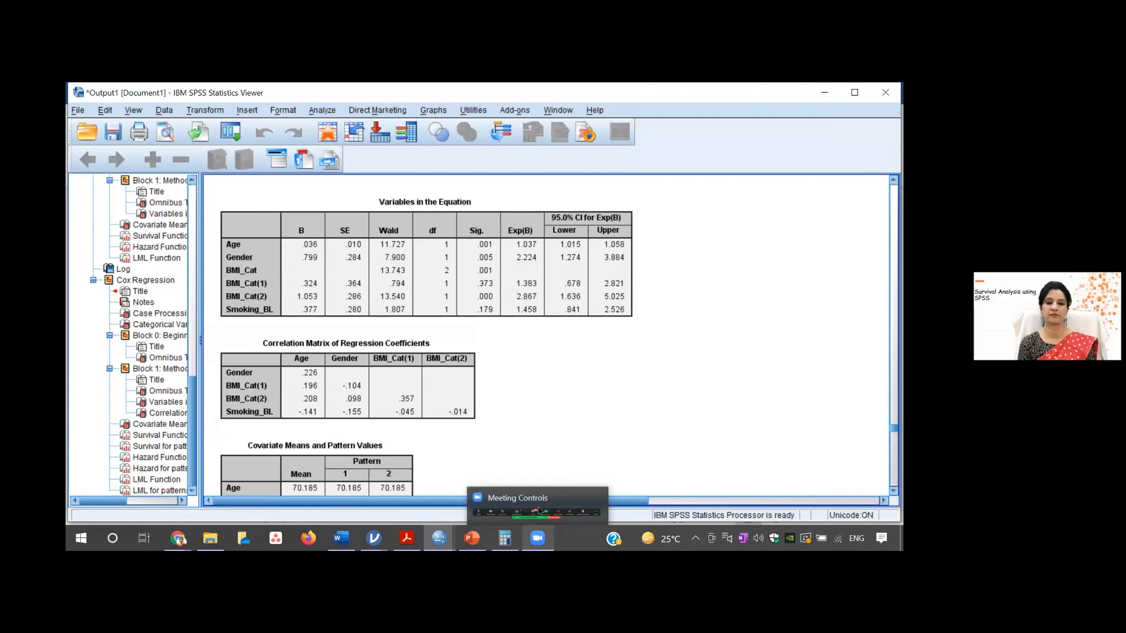
mouse_move(439, 538)
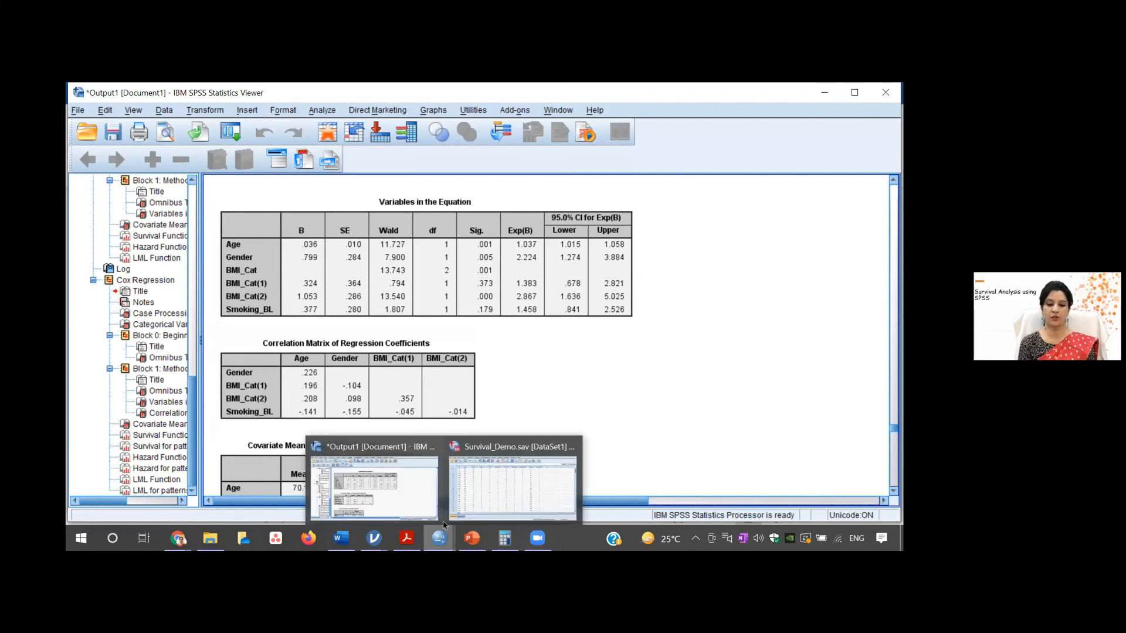
left_click(417, 493)
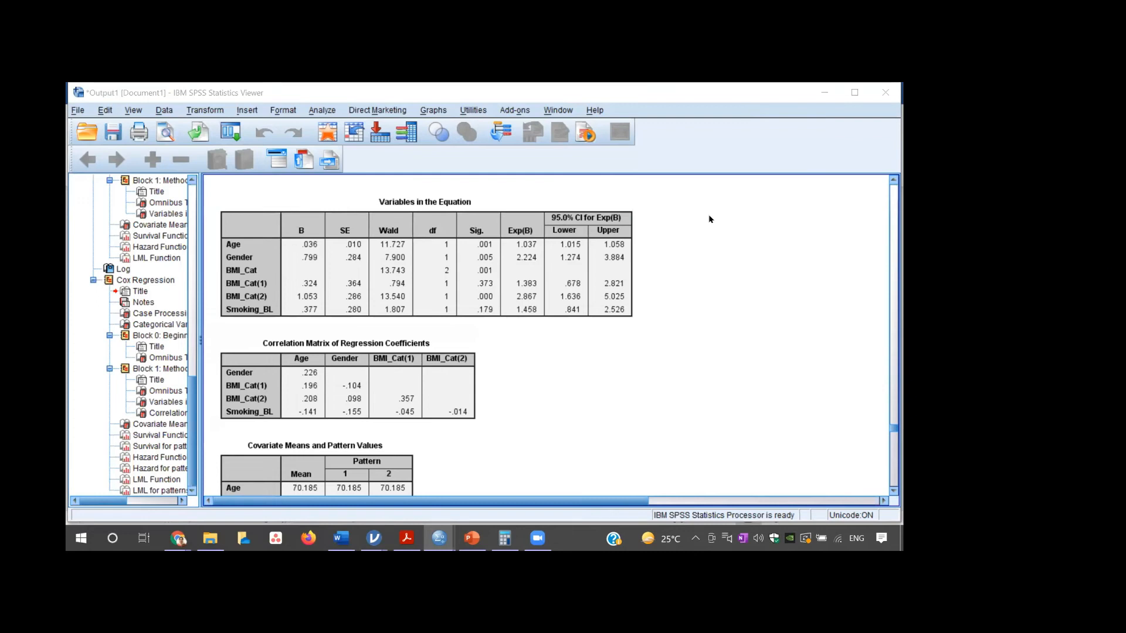
- Remove Gender, BMI_Cat and Smoking_BL from the Cox Regression covariates, keeping only Age, and close the setup without running it
left_click(327, 111)
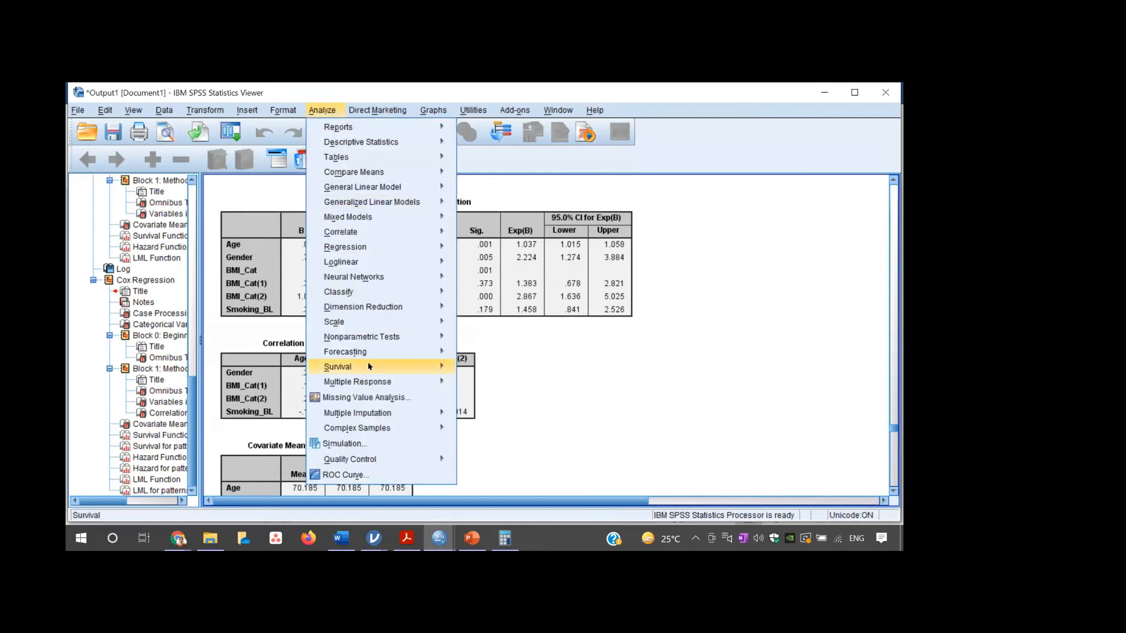
mouse_move(419, 366)
left_click(478, 403)
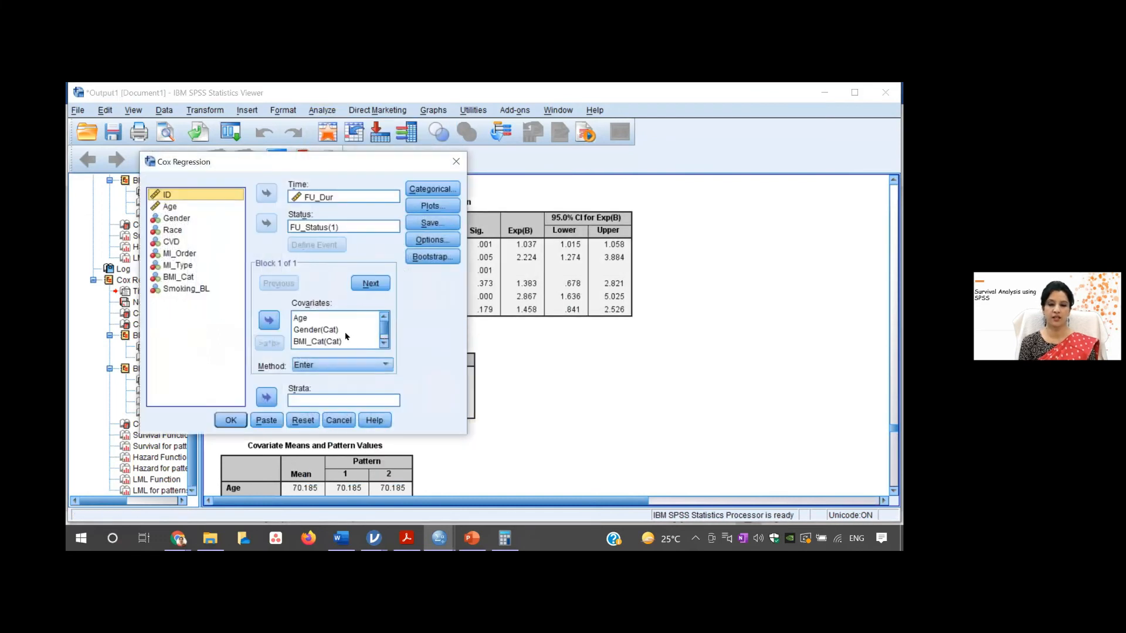
left_click(333, 331)
double_click(333, 331)
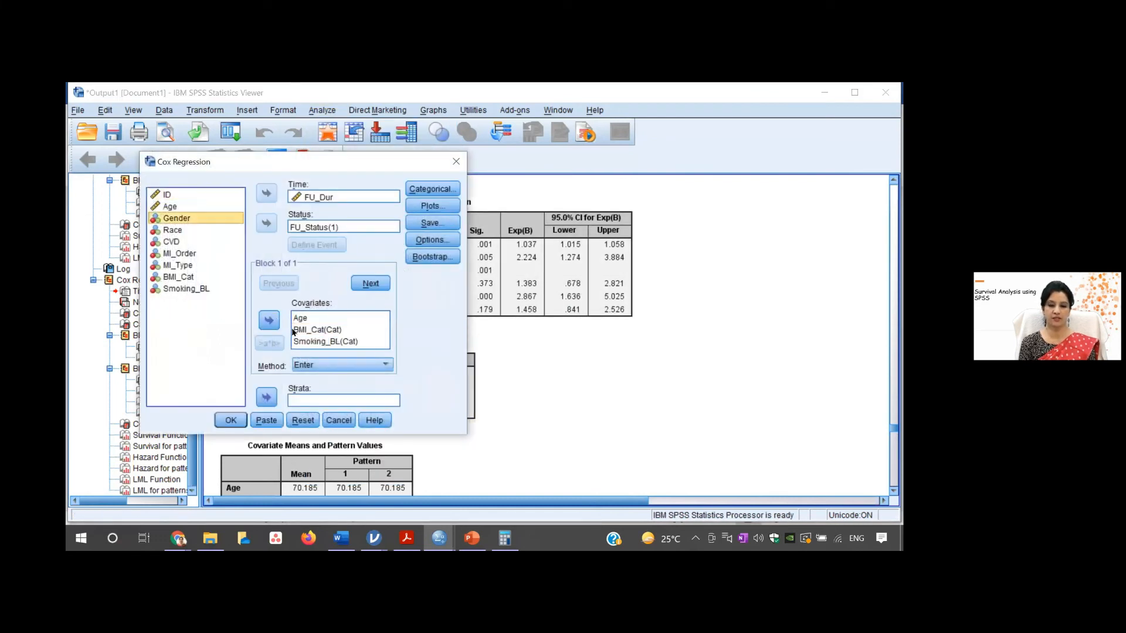
left_click(299, 330)
double_click(294, 331)
left_click(297, 331)
double_click(297, 331)
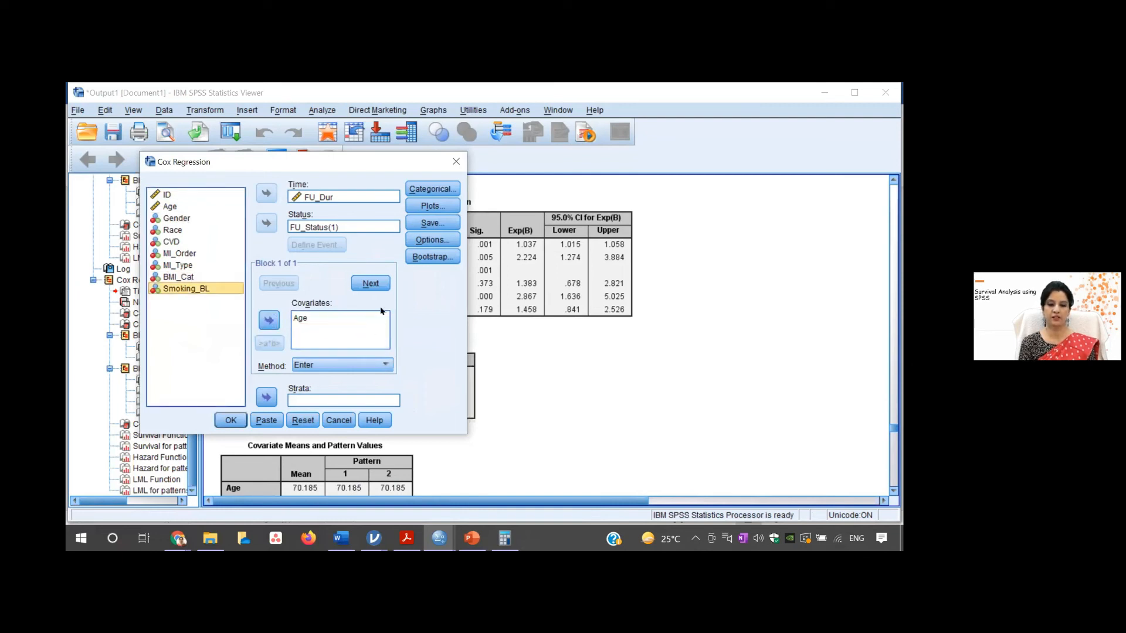
left_click(322, 318)
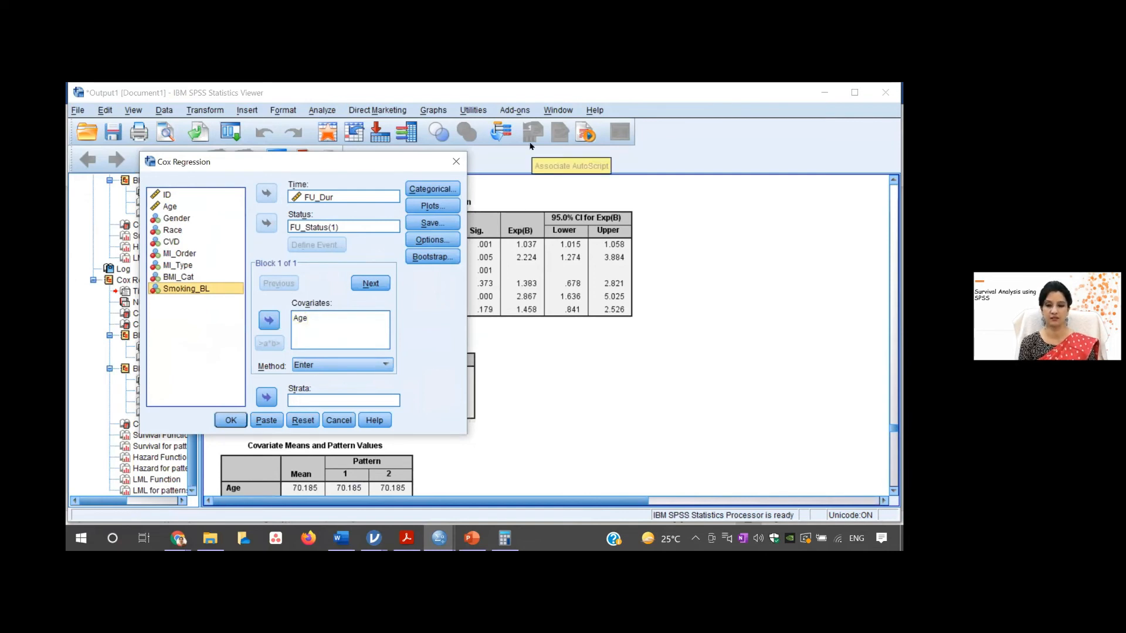
left_click(532, 287)
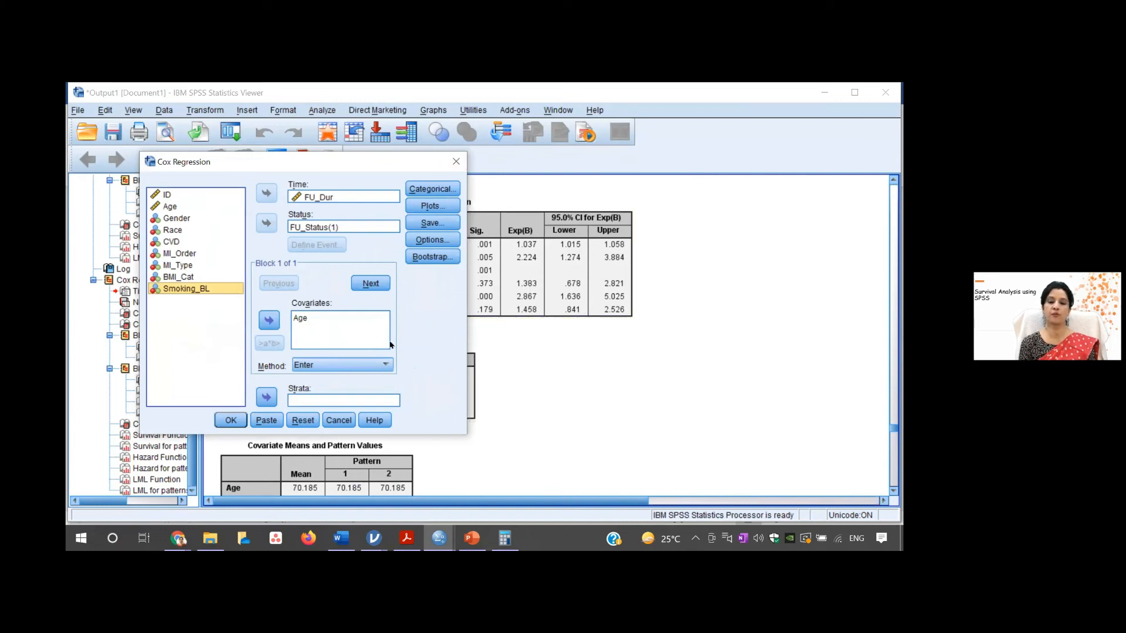
left_click(452, 165)
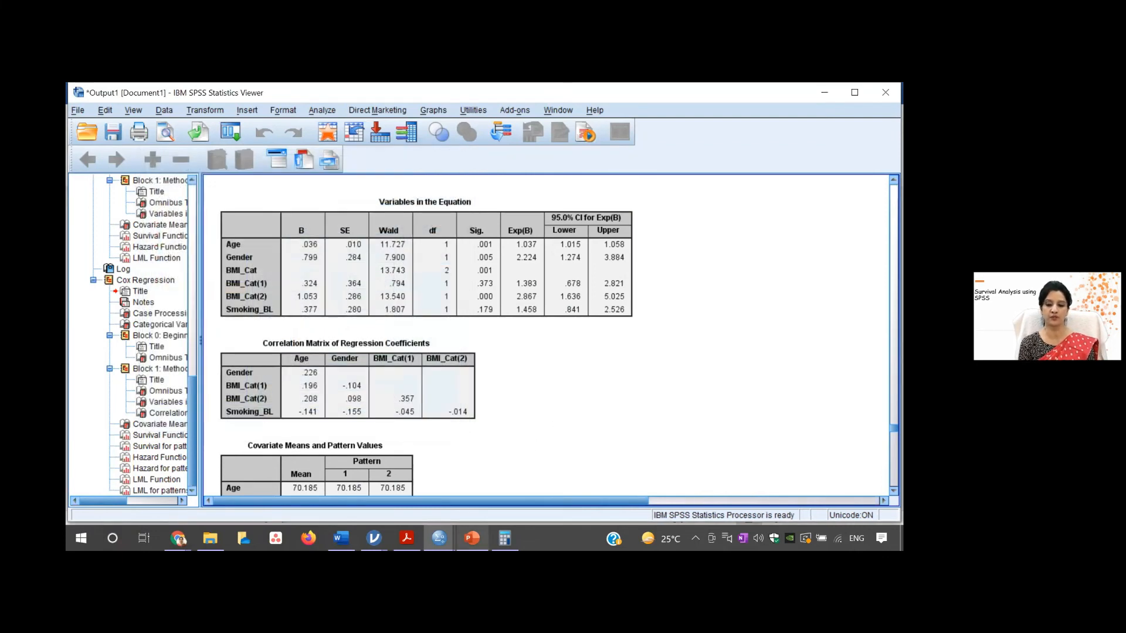
- Switch to jamovi and bring up the Survival_Demo window containing the scatterplot of FU_Dur by Gender
mouse_move(439, 539)
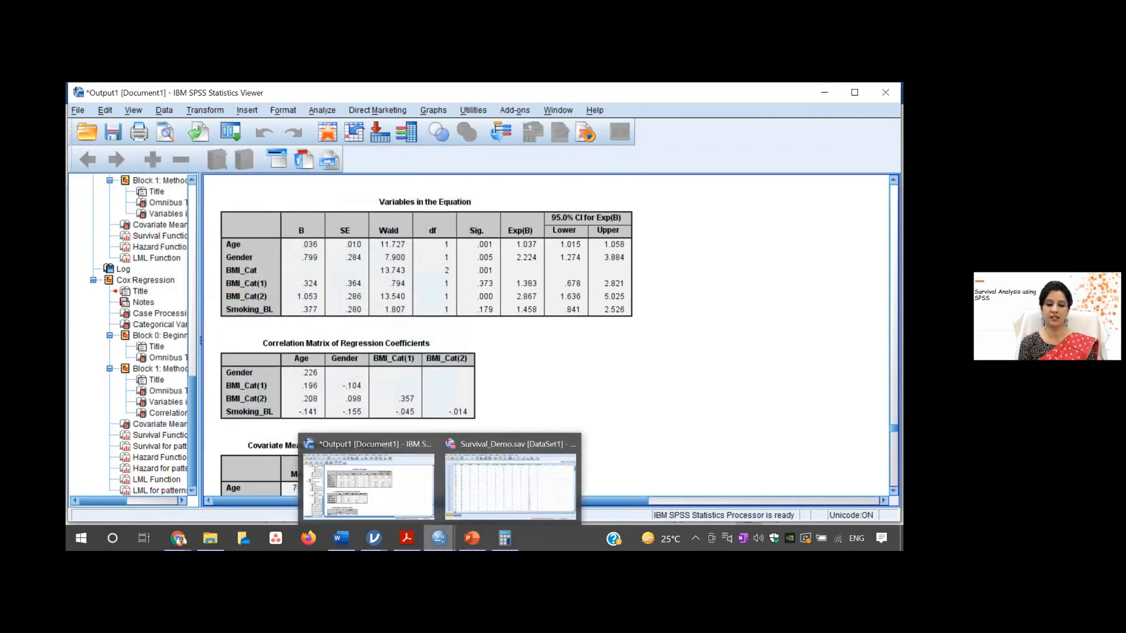
mouse_move(374, 538)
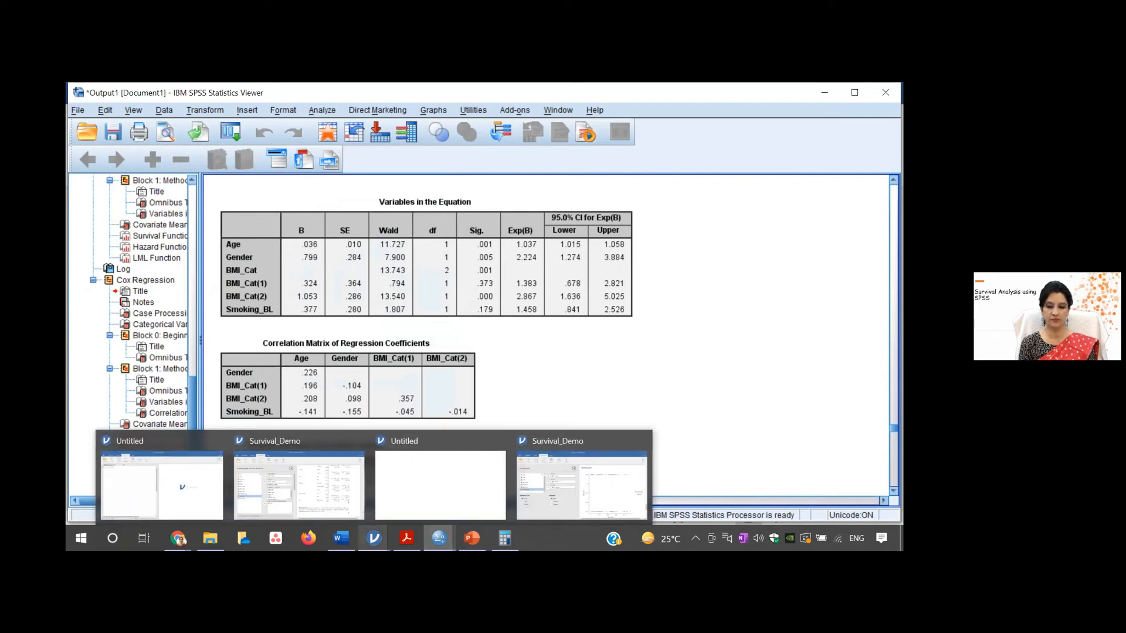
left_click(348, 500)
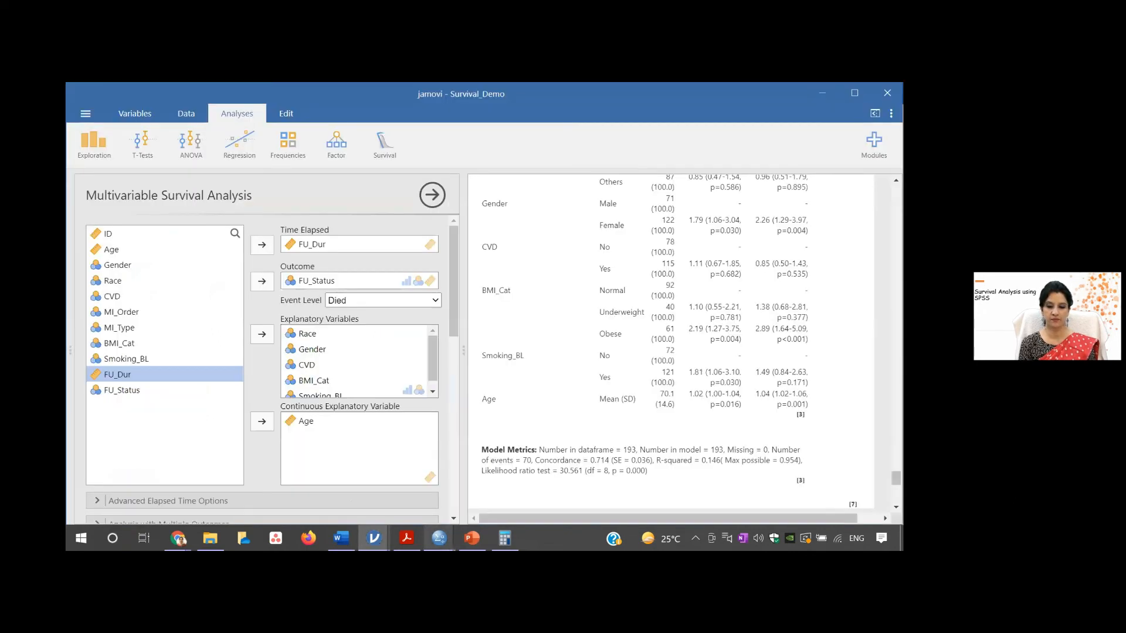
mouse_move(374, 538)
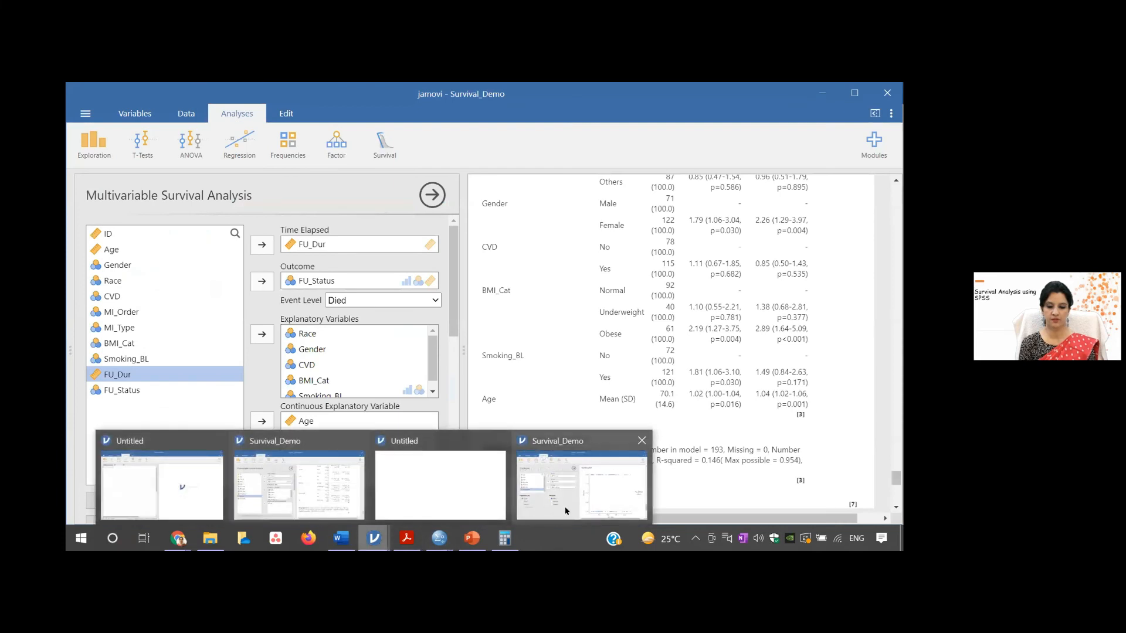
left_click(568, 504)
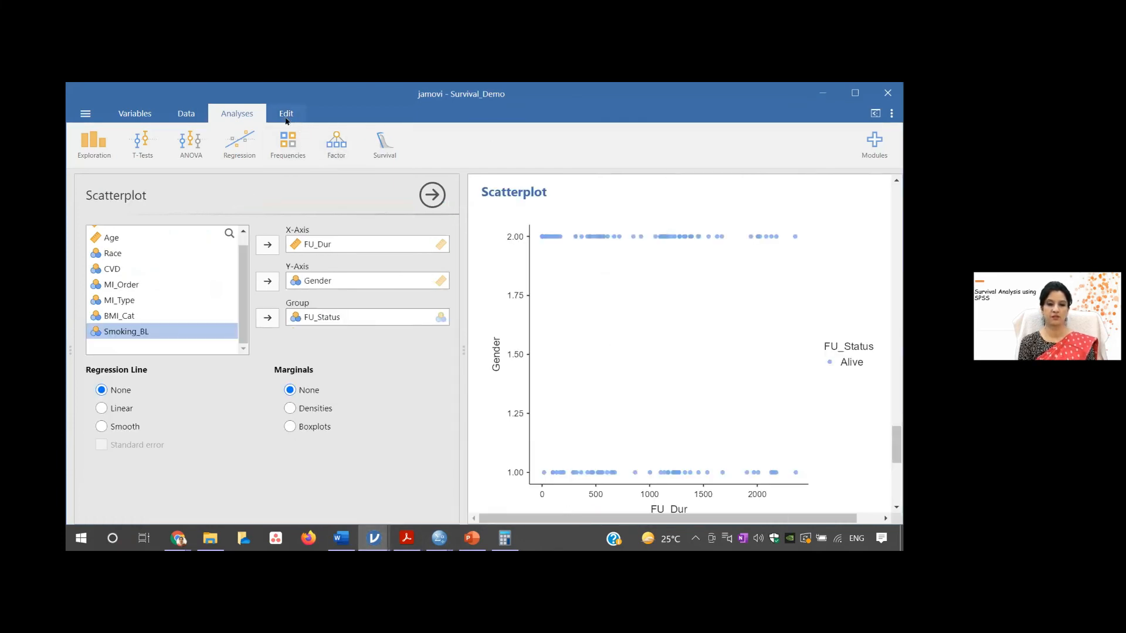
- Look over the setups of the univariate Survival Analysis and the Survival Analysis for Continuous Variable
left_click(386, 145)
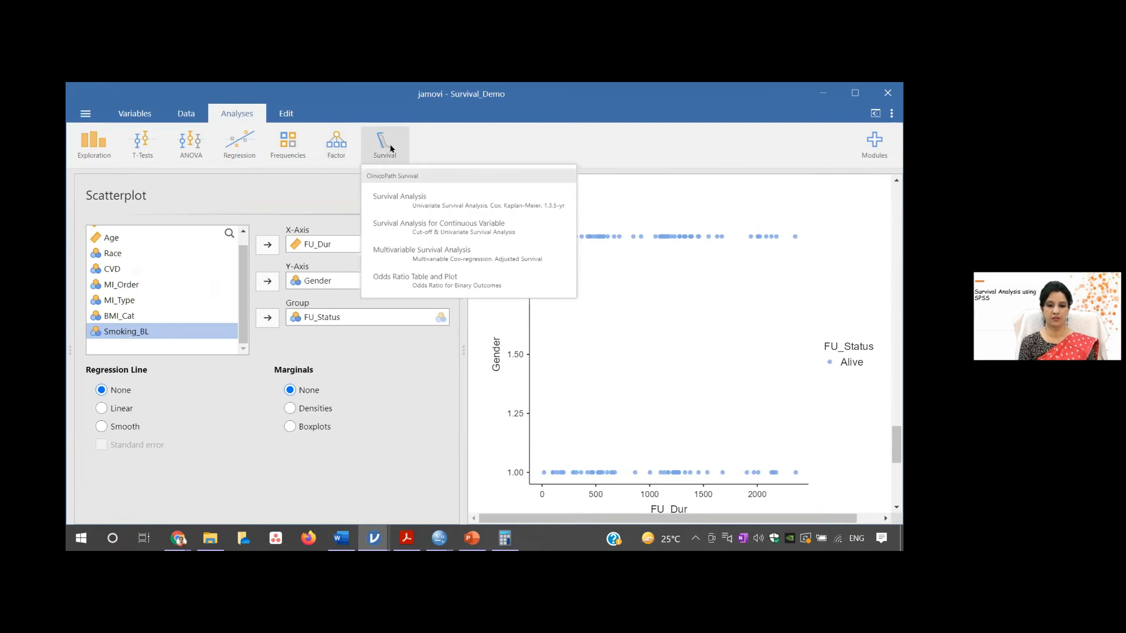
left_click(444, 206)
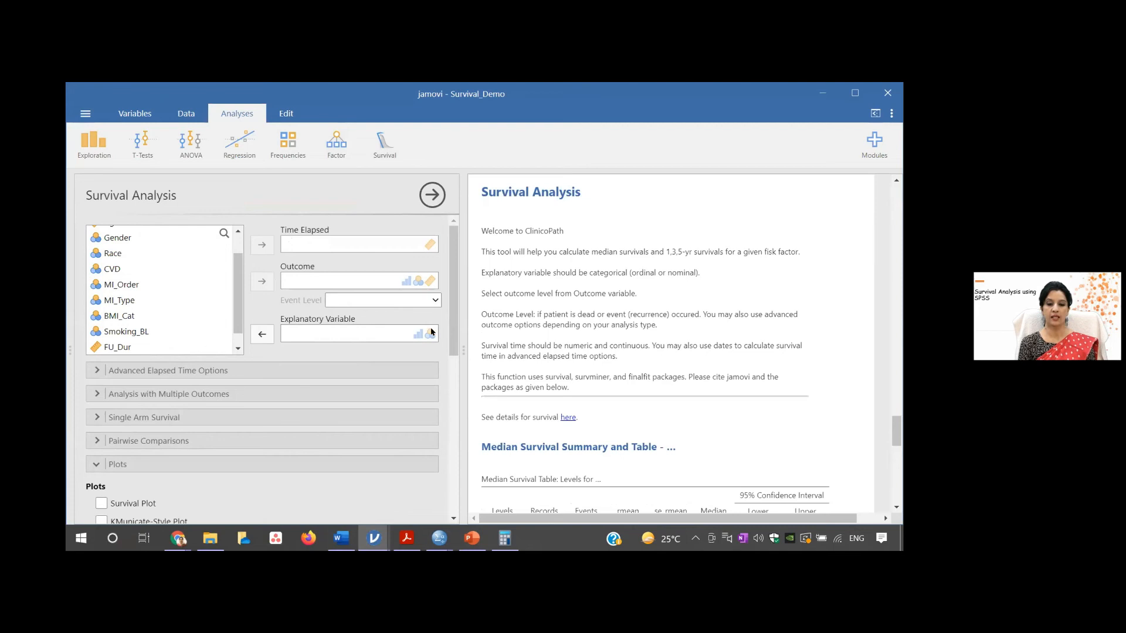
left_click(389, 152)
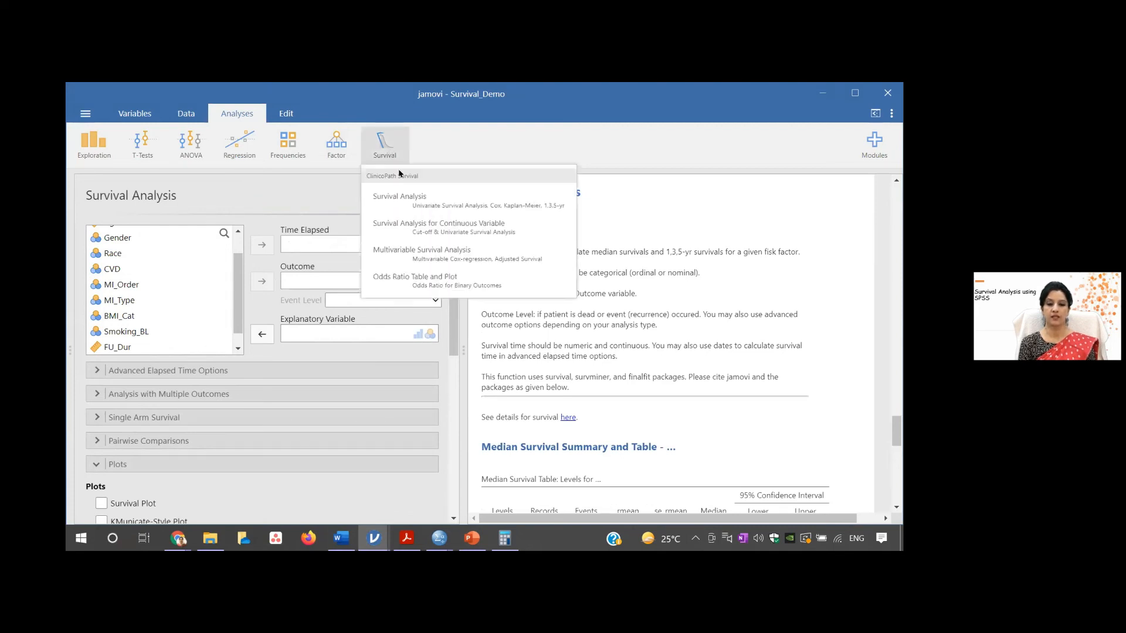
left_click(406, 225)
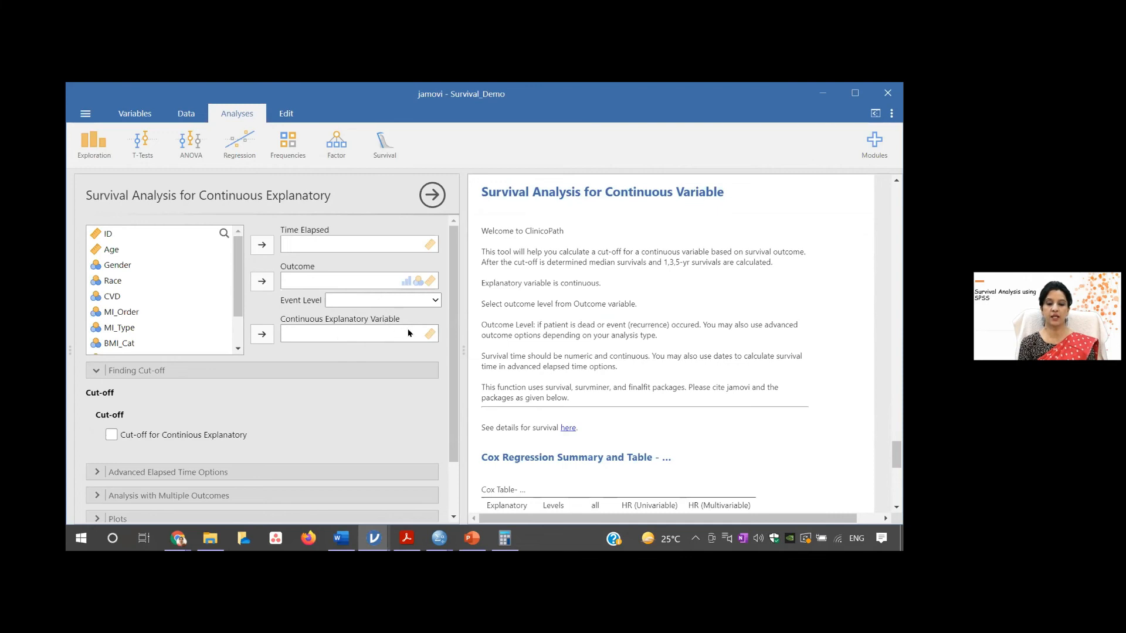
- Start a Multivariable Survival Analysis on the Survival_Demo data
left_click(385, 144)
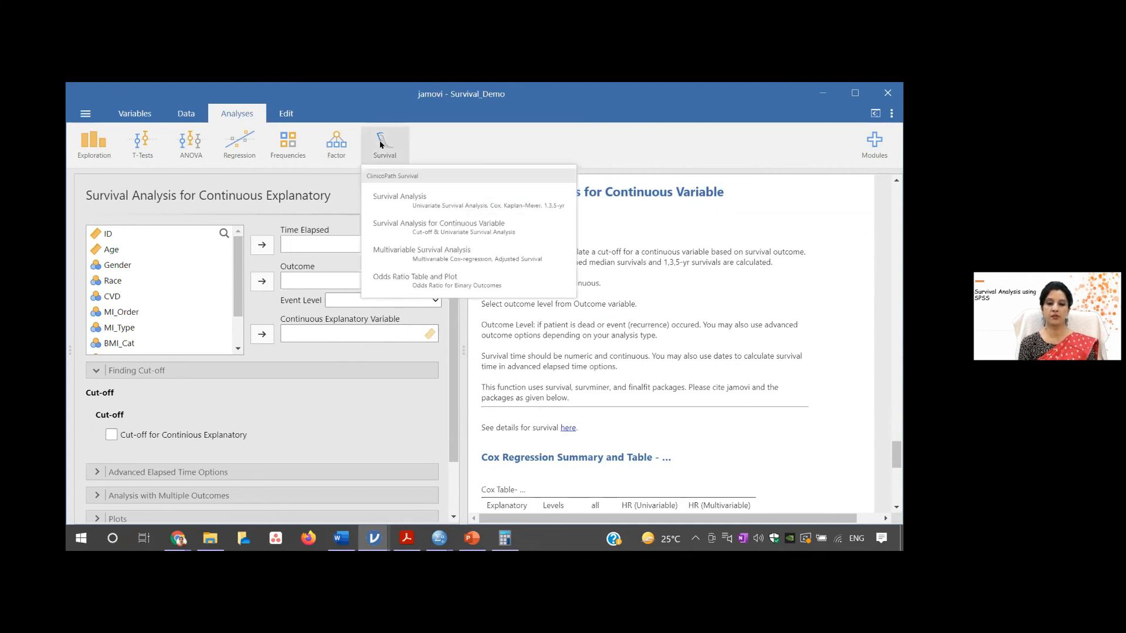
left_click(424, 254)
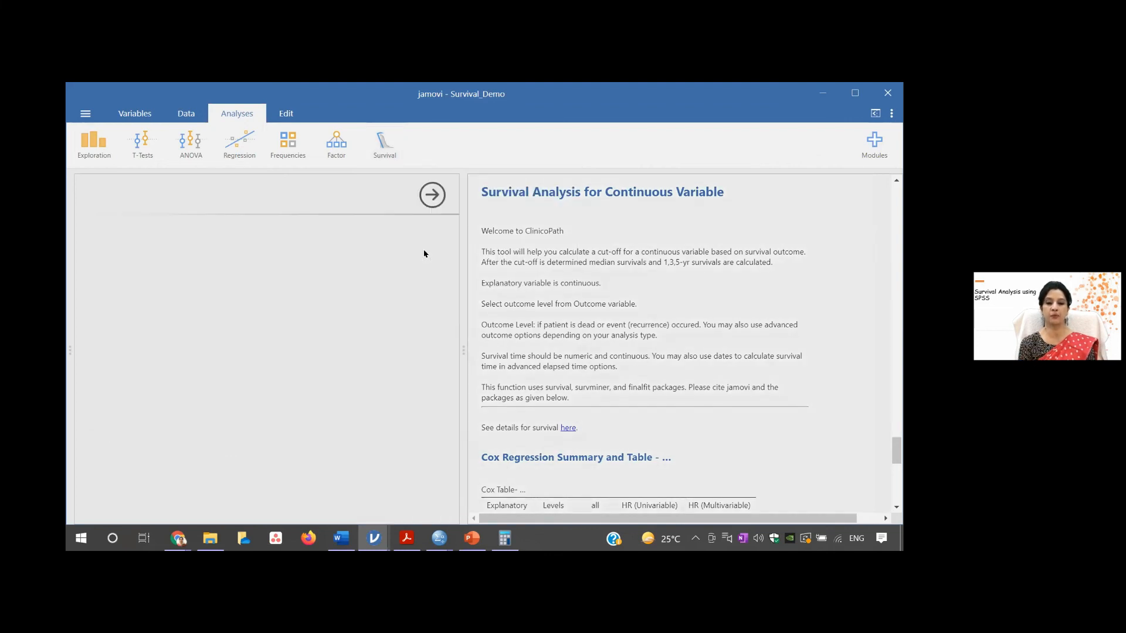
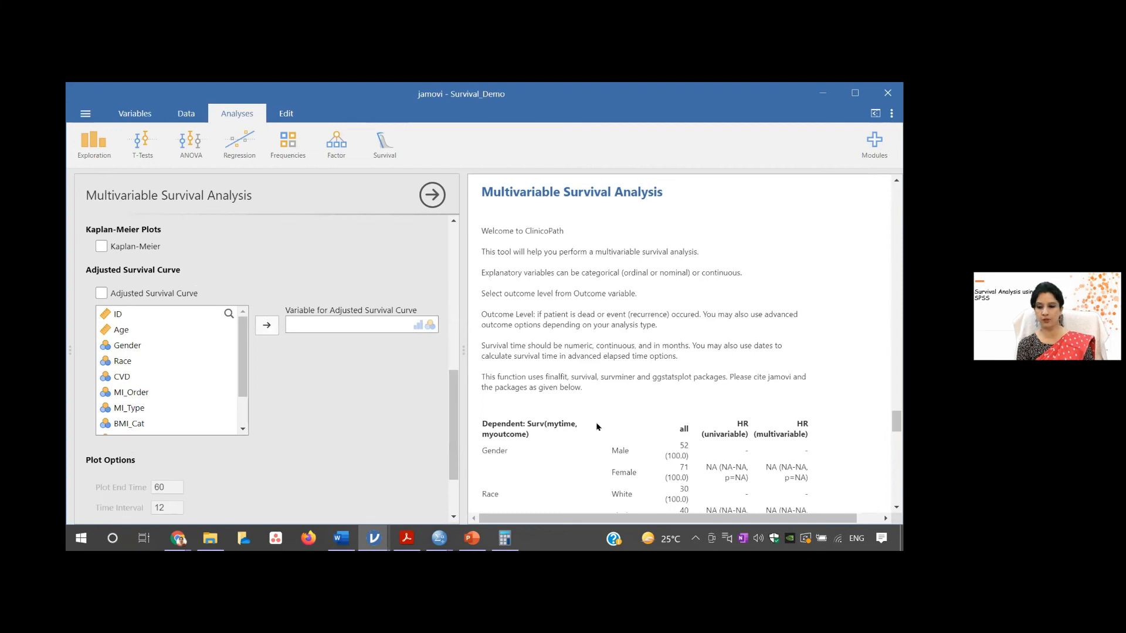
- Remove Gender, Race, CVD, MI_Order, MI_Type, BMI_Cat and Smoking_BL from the explanatory variables, keeping Age, and close the analysis setup
scroll(451, 358, "up", 1)
scroll(451, 358, "up", 5)
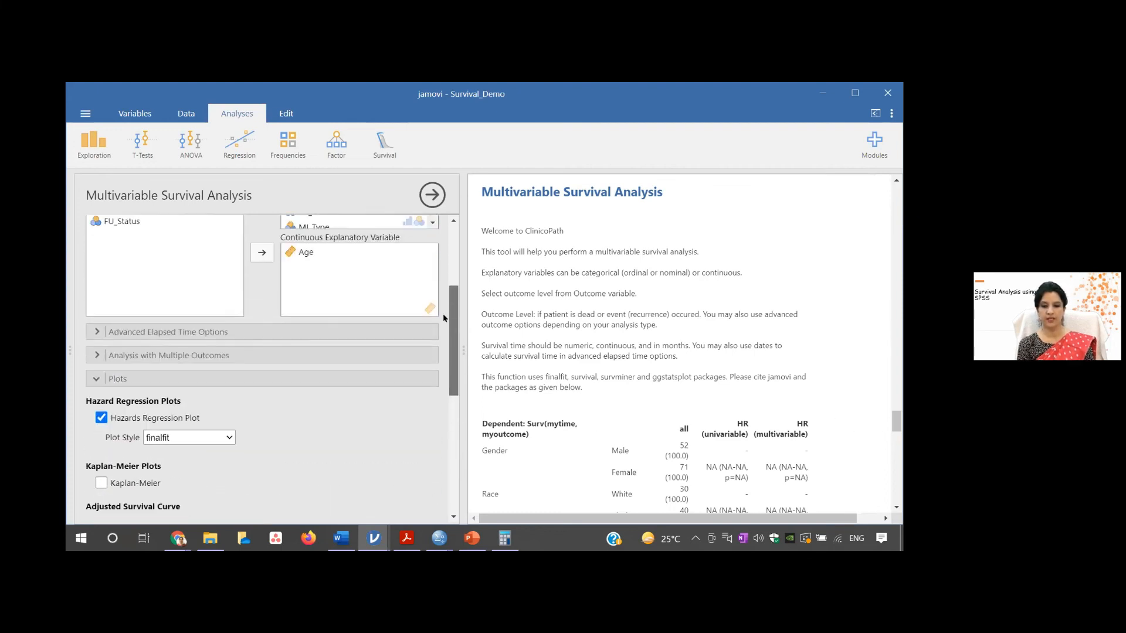
mouse_move(897, 423)
left_mouse_down()
mouse_move(901, 431)
mouse_move(901, 420)
left_mouse_up()
left_click_drag(451, 303, 453, 253)
mouse_move(432, 346)
left_mouse_down()
mouse_move(425, 375)
mouse_move(428, 340)
left_mouse_up()
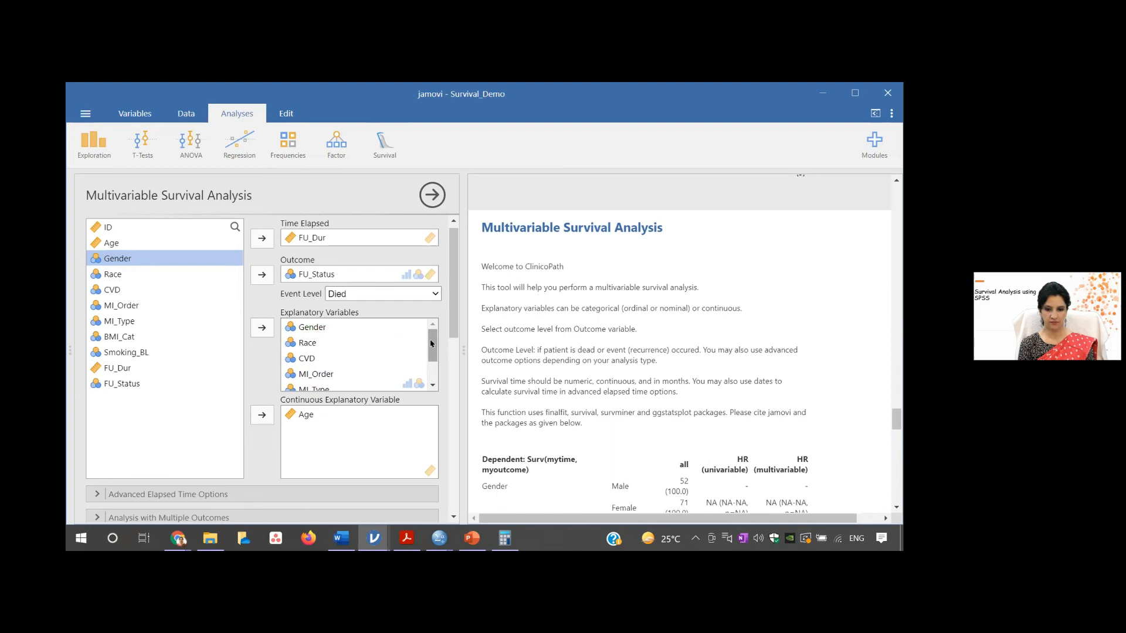
left_click(361, 332)
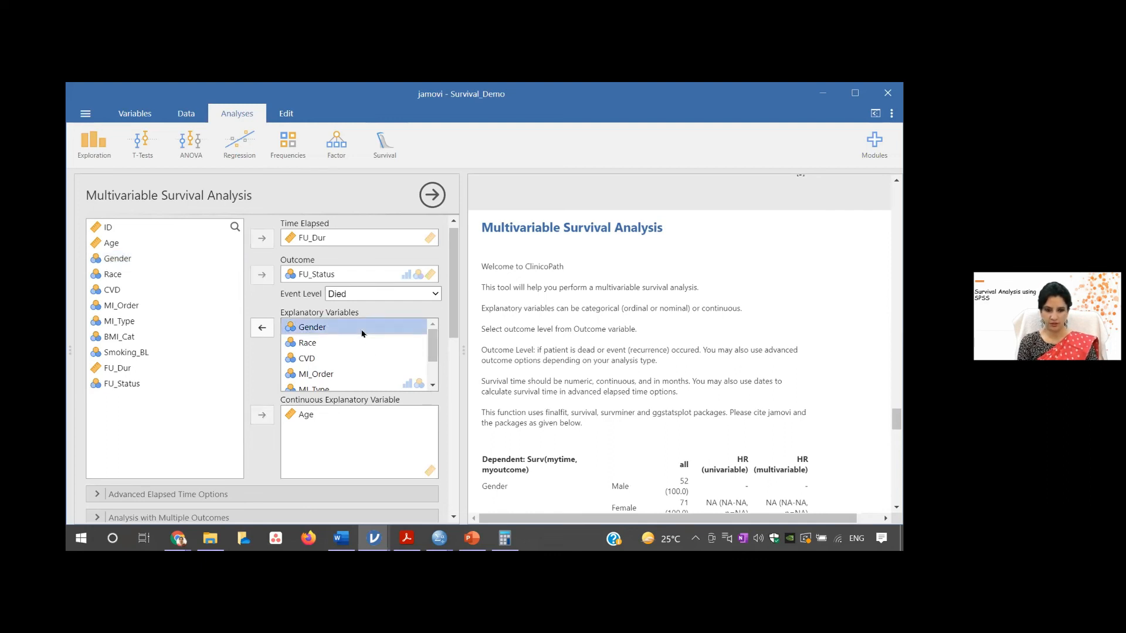
left_click(262, 327)
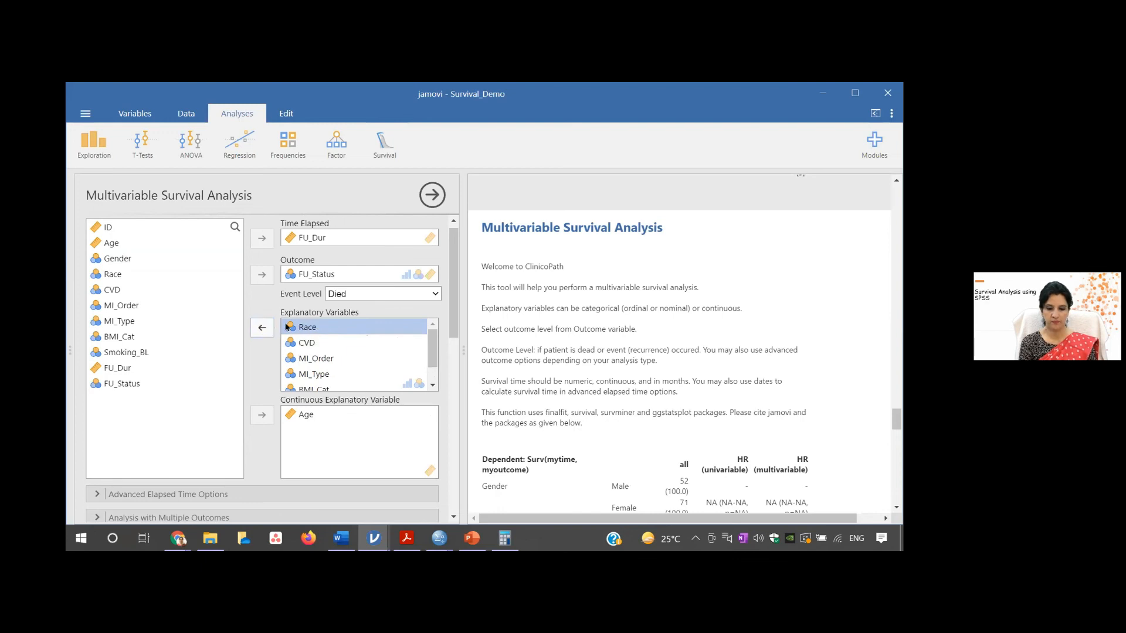
left_click(262, 331)
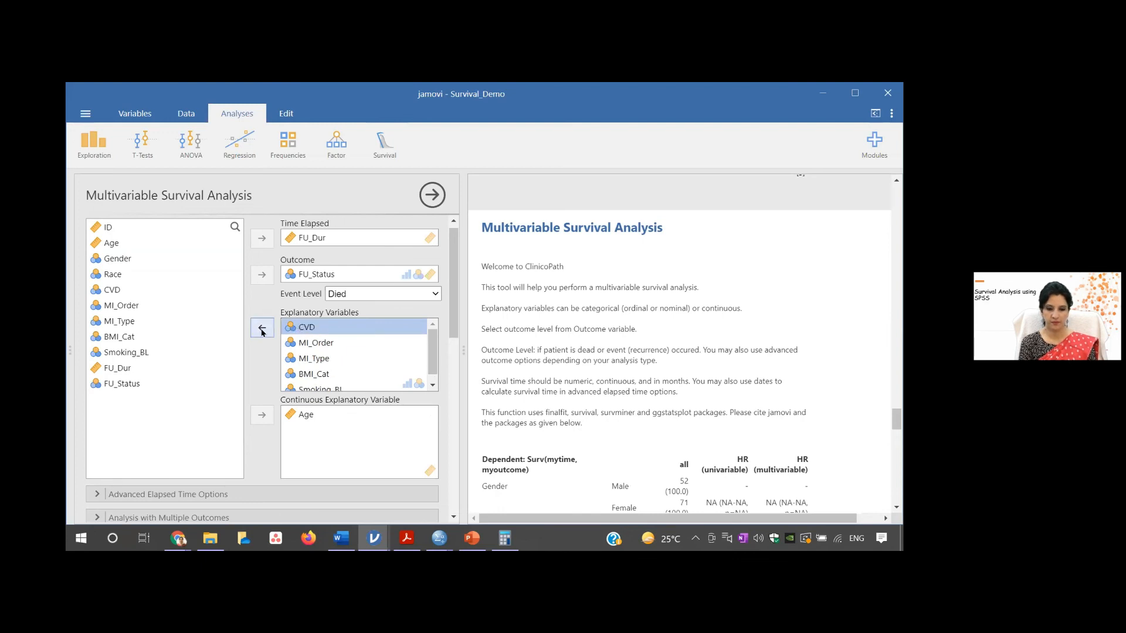
left_click(262, 331)
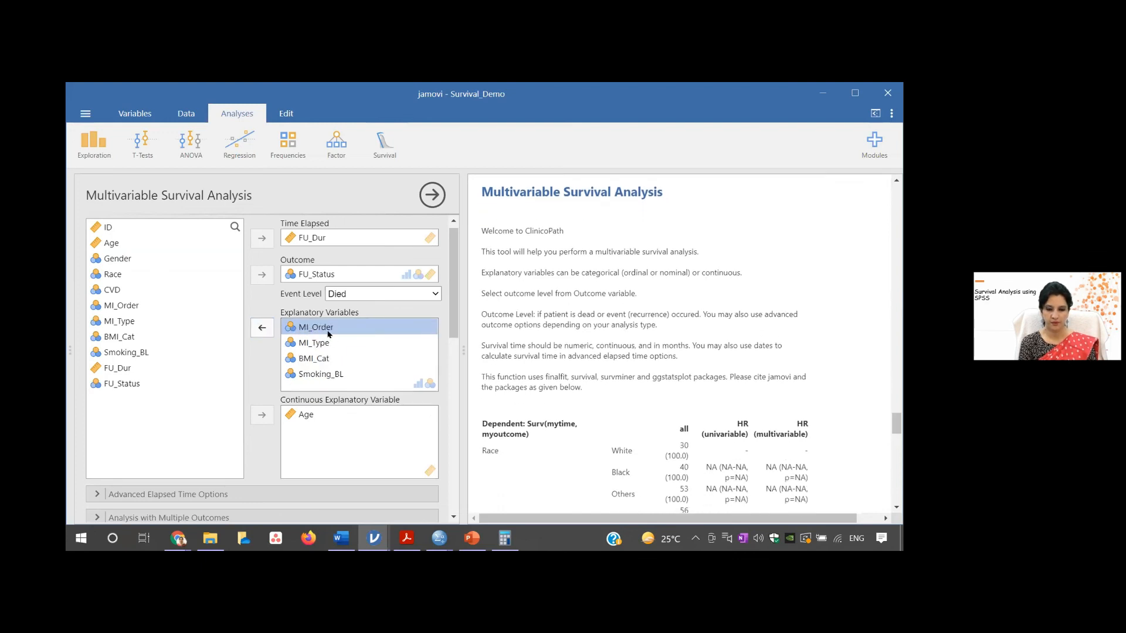
left_click(262, 329)
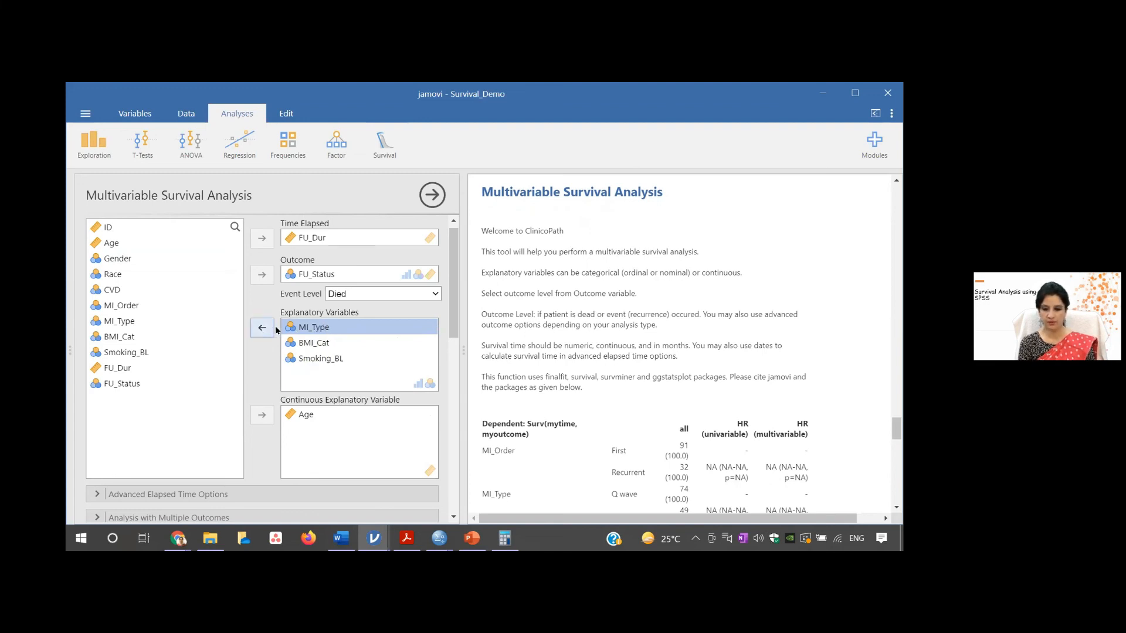
left_click(333, 342)
left_click(264, 329)
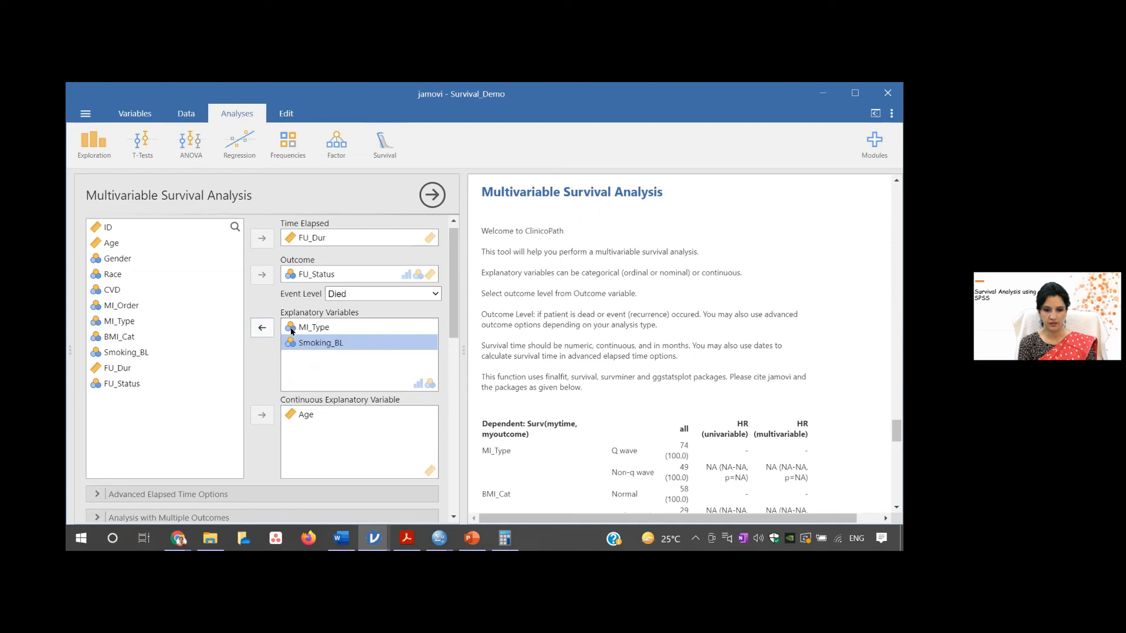
left_click(256, 327)
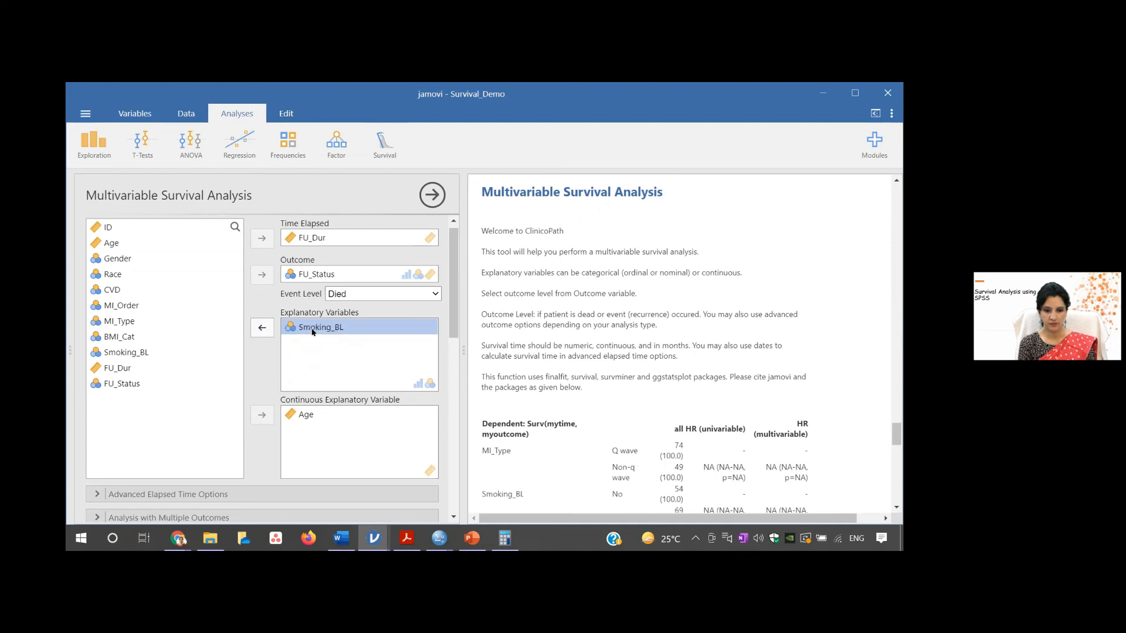
left_click(259, 327)
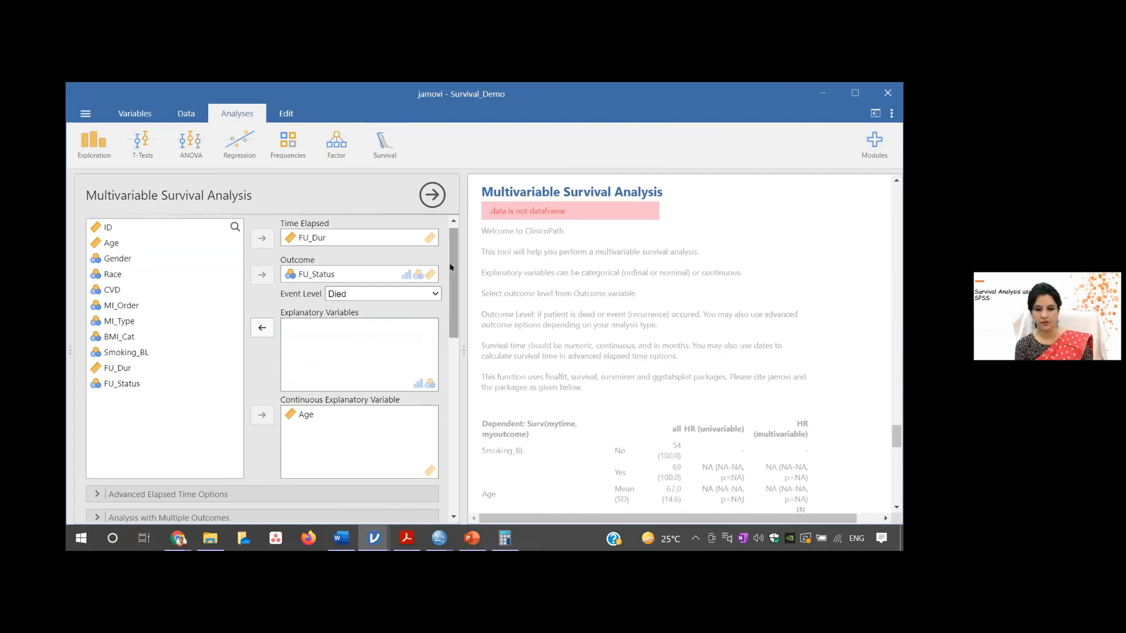
left_click(432, 195)
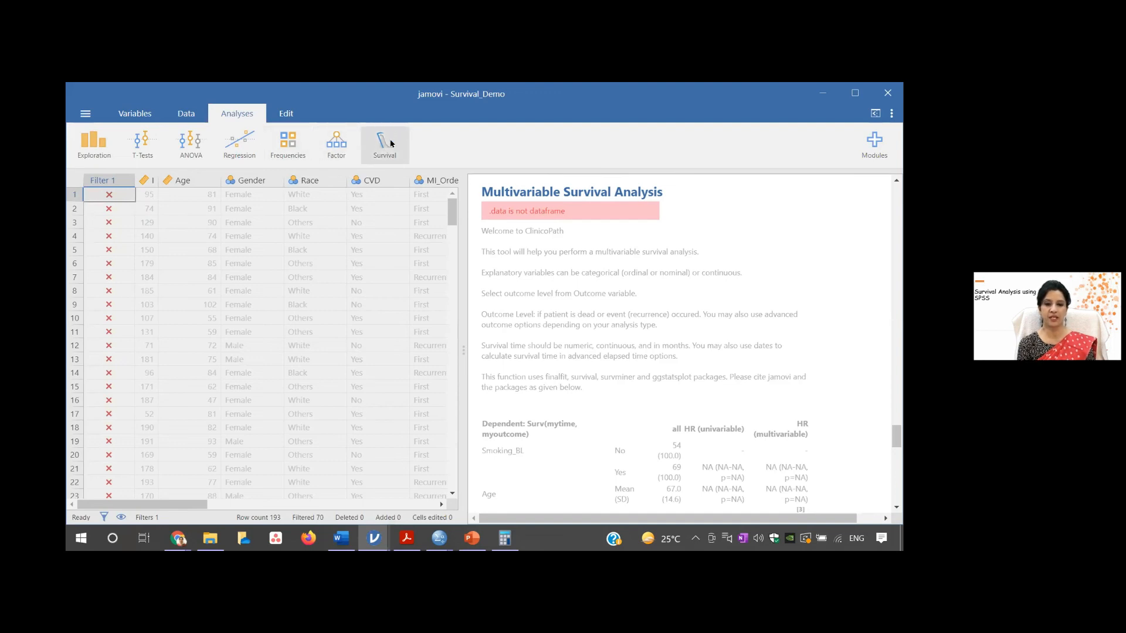
- Delete the row filter Filter 1 on FU_Status from the dataset and close the variable editor
left_click(146, 120)
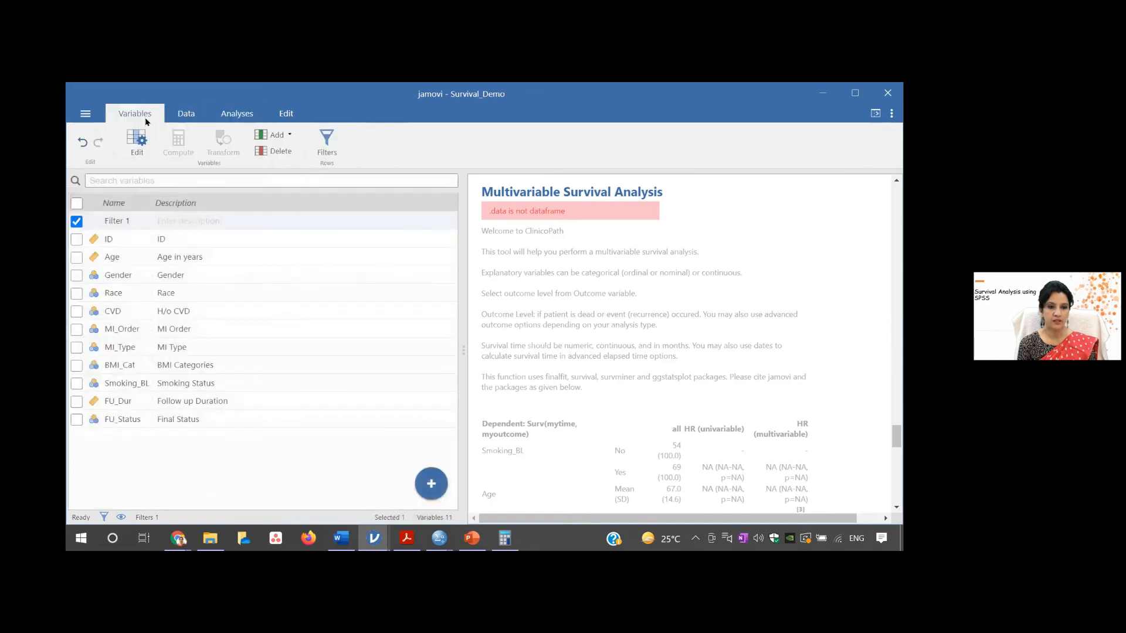
left_click(328, 137)
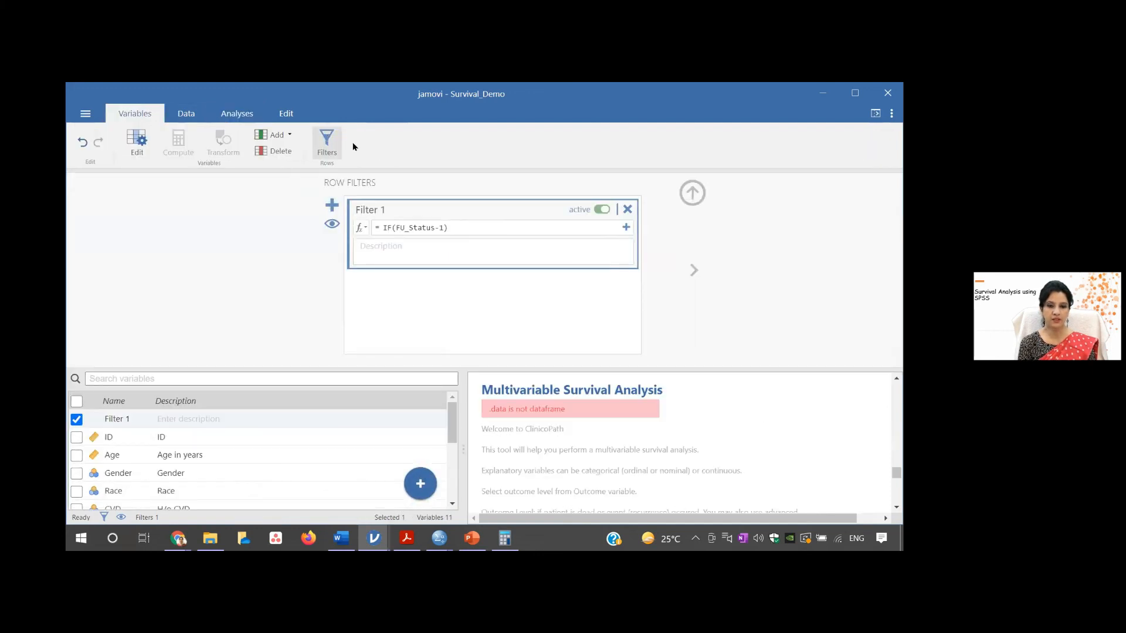
left_click(627, 209)
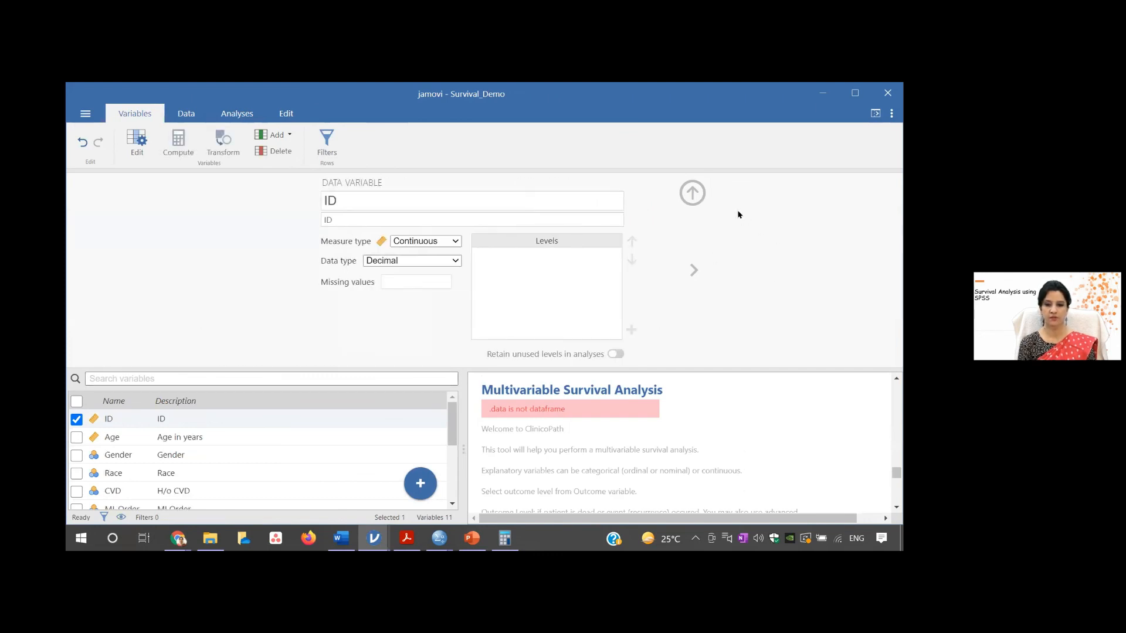
left_click(692, 193)
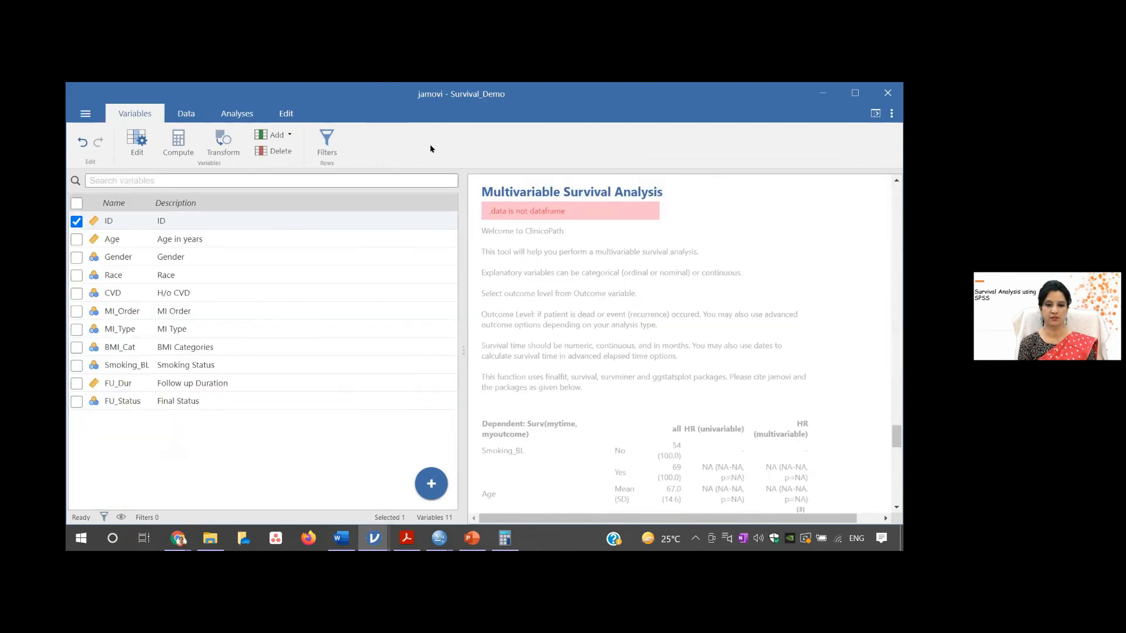
- Start a new Multivariable Survival Analysis with FU_Dur as time elapsed, FU_Status as outcome and Died as the event level
left_click(240, 112)
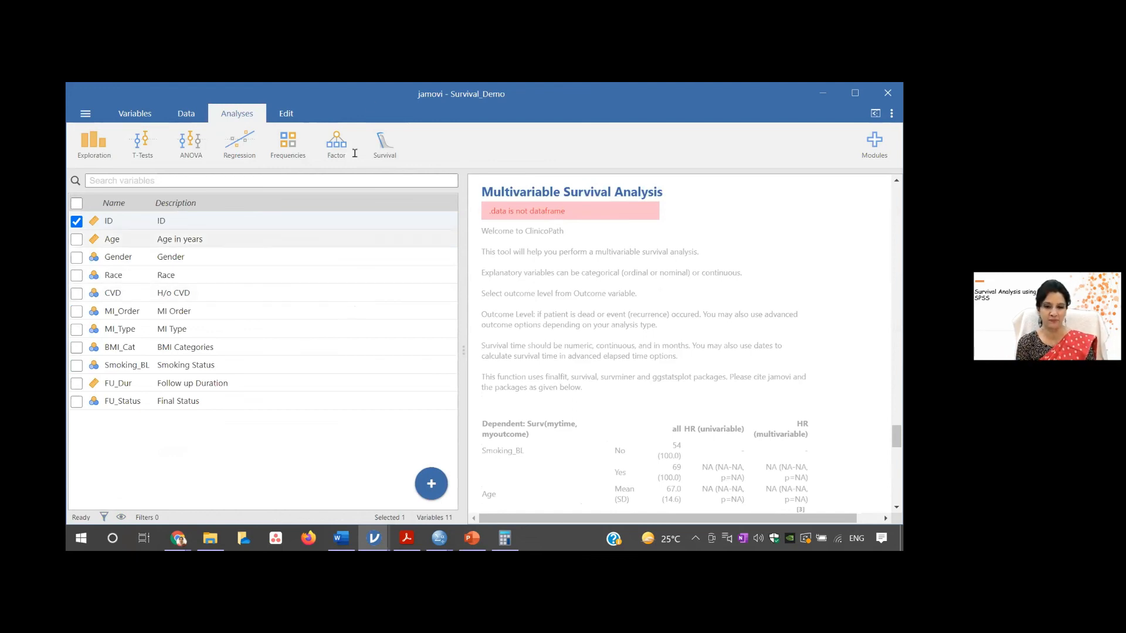
left_click(385, 147)
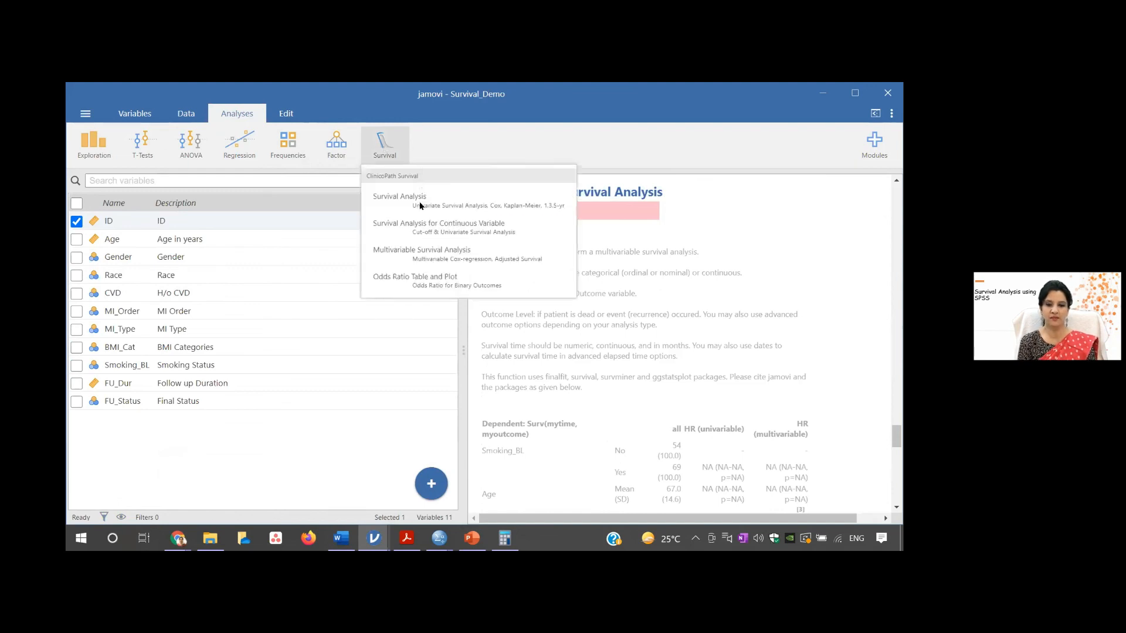
left_click(423, 250)
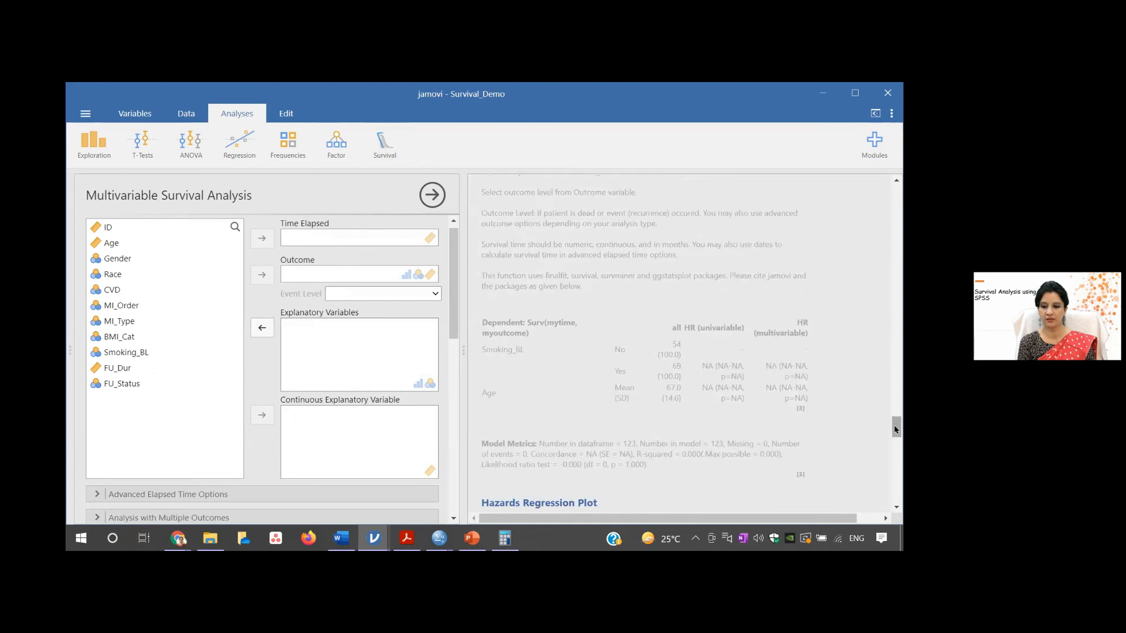
left_click(118, 385)
left_click(262, 275)
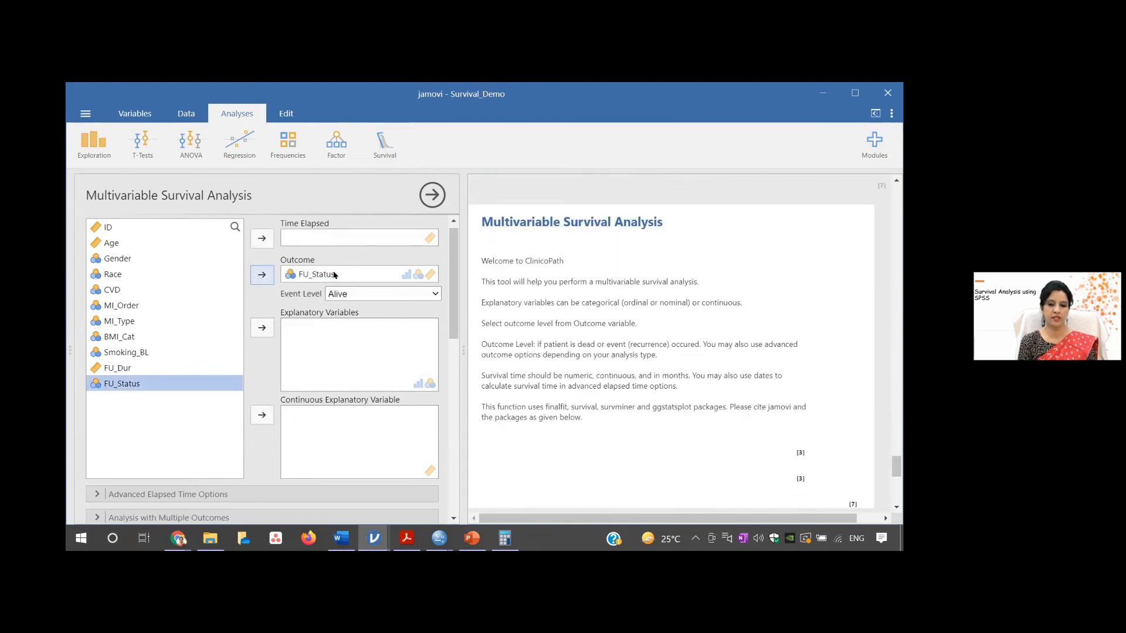
left_click(431, 293)
left_click(384, 337)
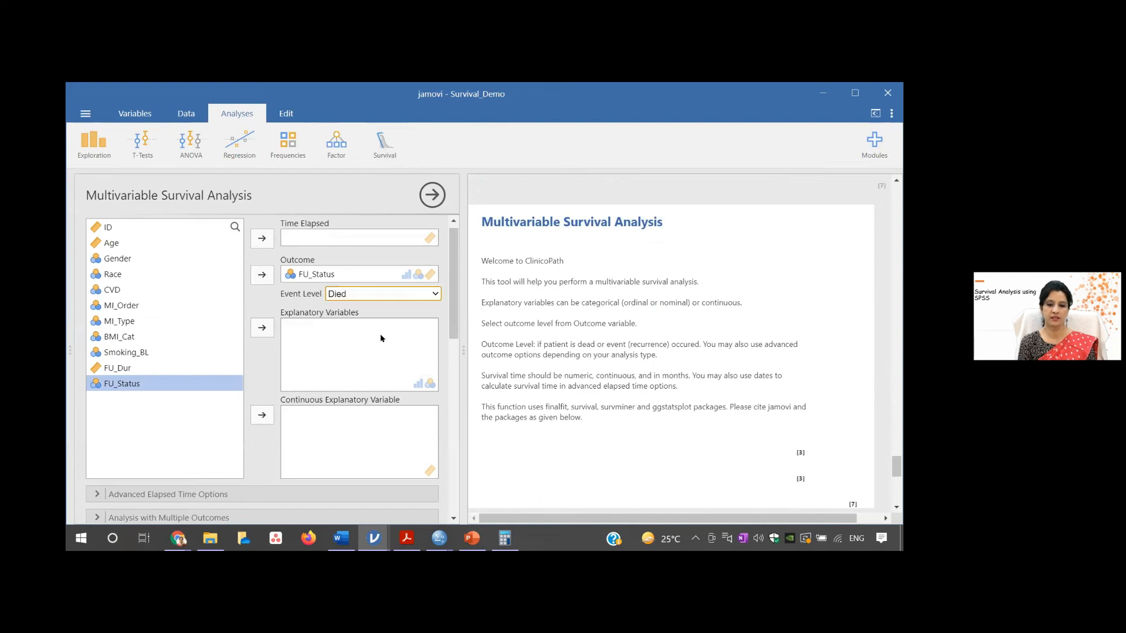
left_click(111, 369)
left_click(262, 238)
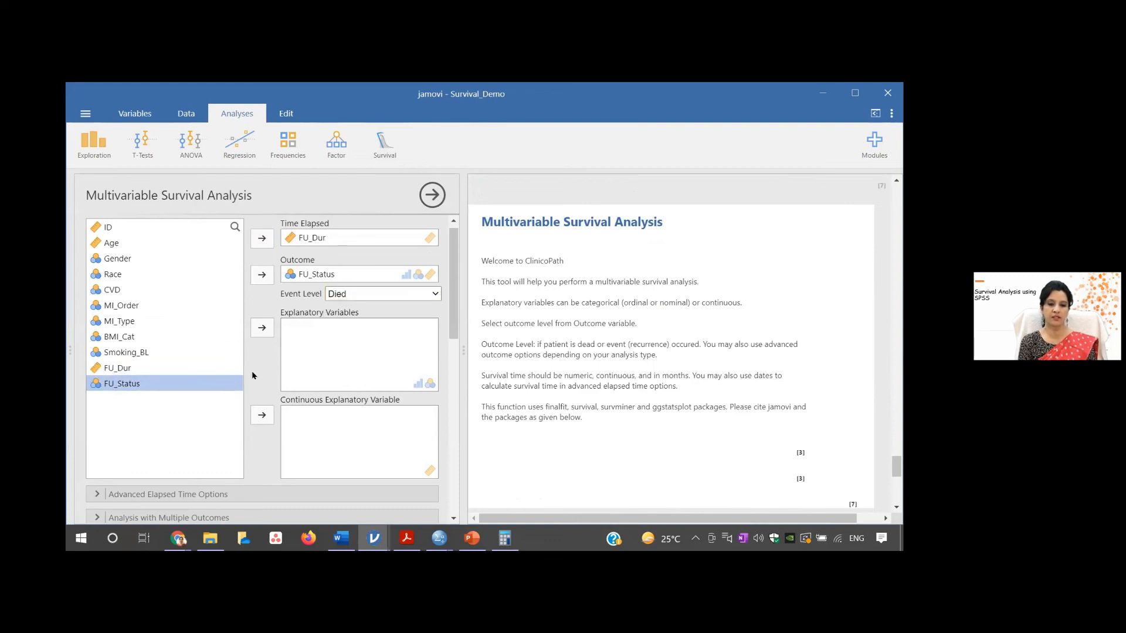
- Assign Age as continuous explanatory variable and Gender, Race, CVD, MI_Order, MI_Type, BMI_Cat and Smoking_BL as explanatory variables
left_click(124, 259)
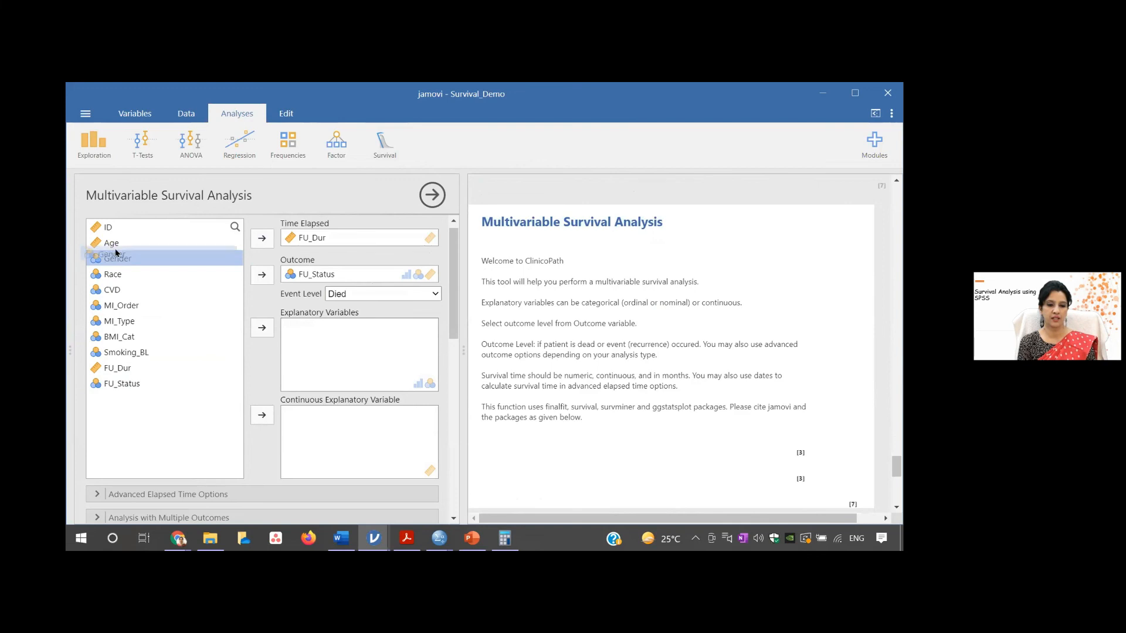
left_click(113, 244)
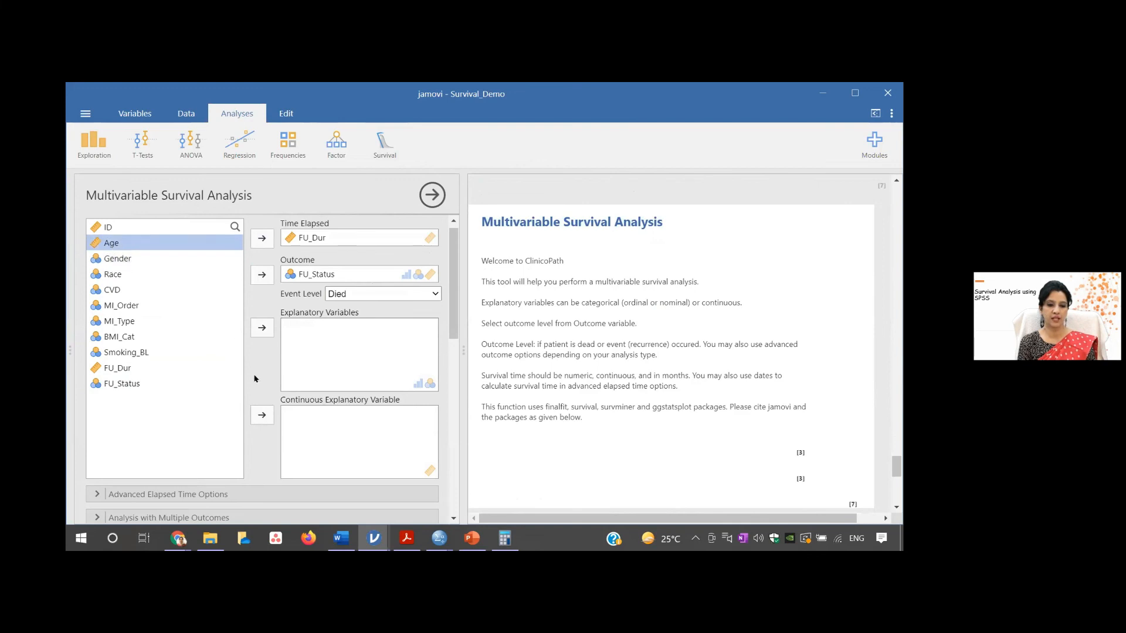
left_click(262, 416)
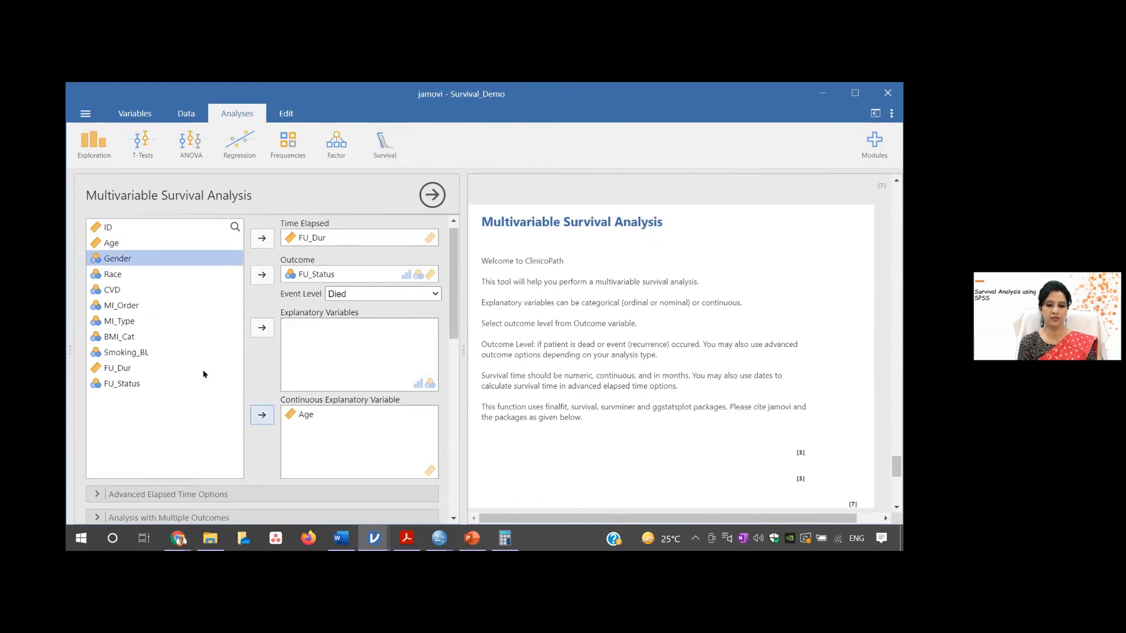
left_click(117, 279, "ctrl")
left_click(118, 291, "ctrl")
left_click(124, 305, "ctrl")
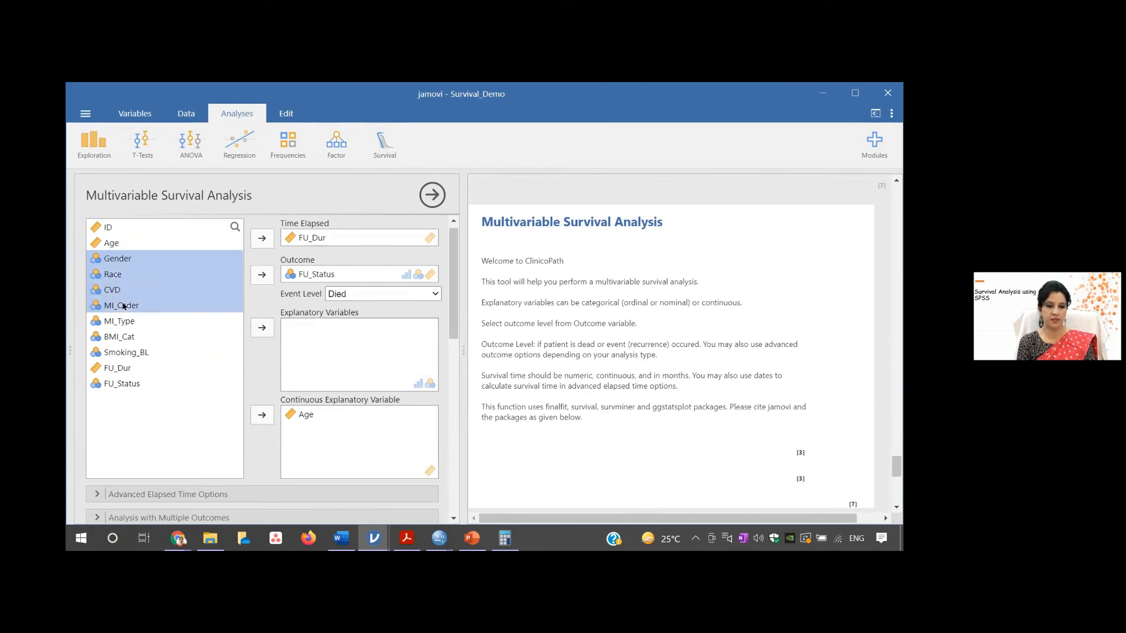
left_click(139, 353, "shift")
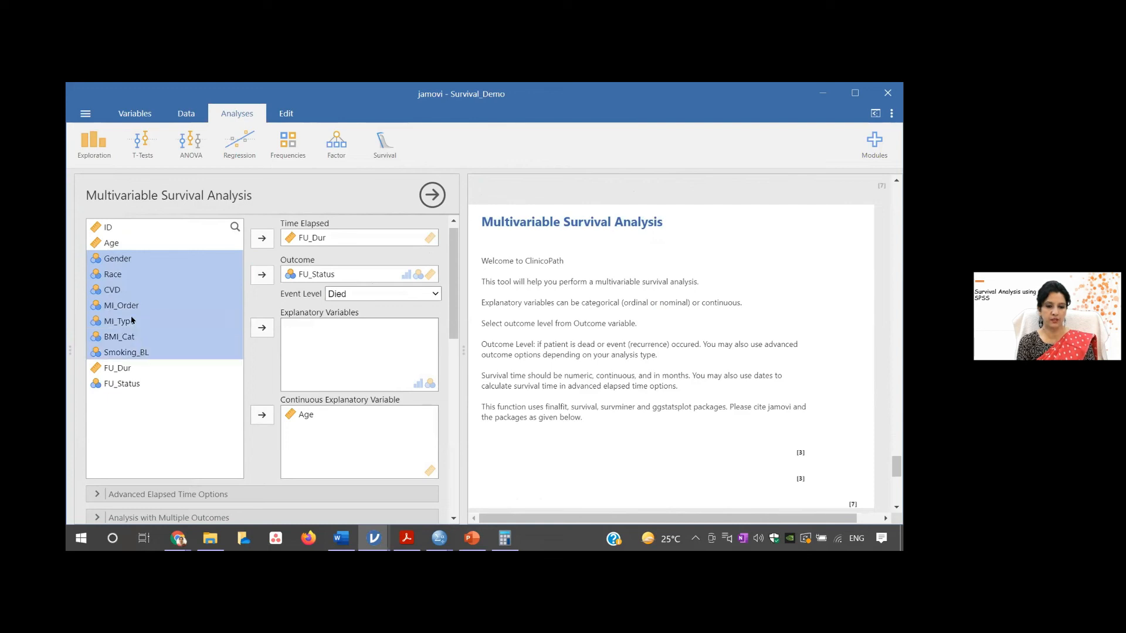
left_click(262, 327)
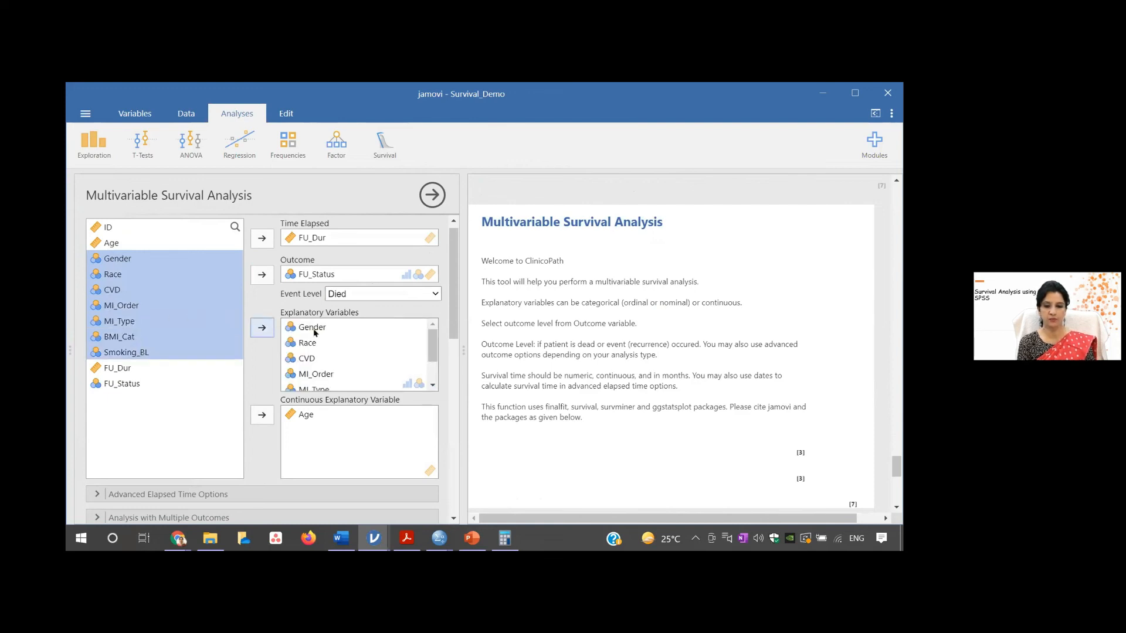
- Add a Hazards Regression Plot in finalfit style to the multivariable survival analysis
left_click_drag(453, 298, 453, 368)
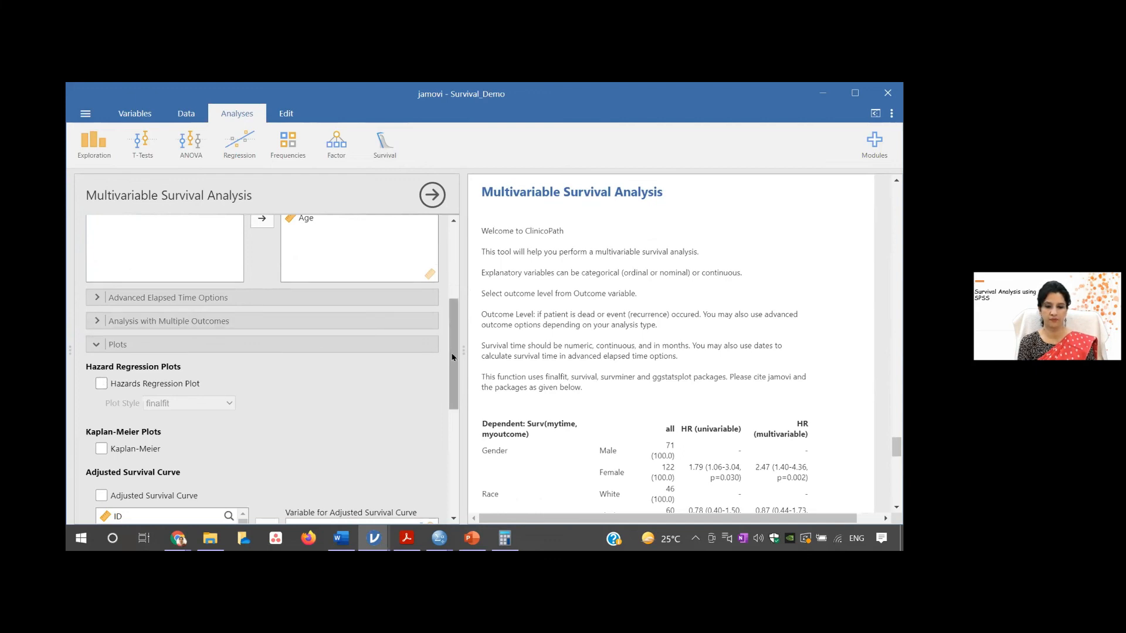
left_click_drag(452, 356, 459, 288)
scroll(459, 288, "down", 2)
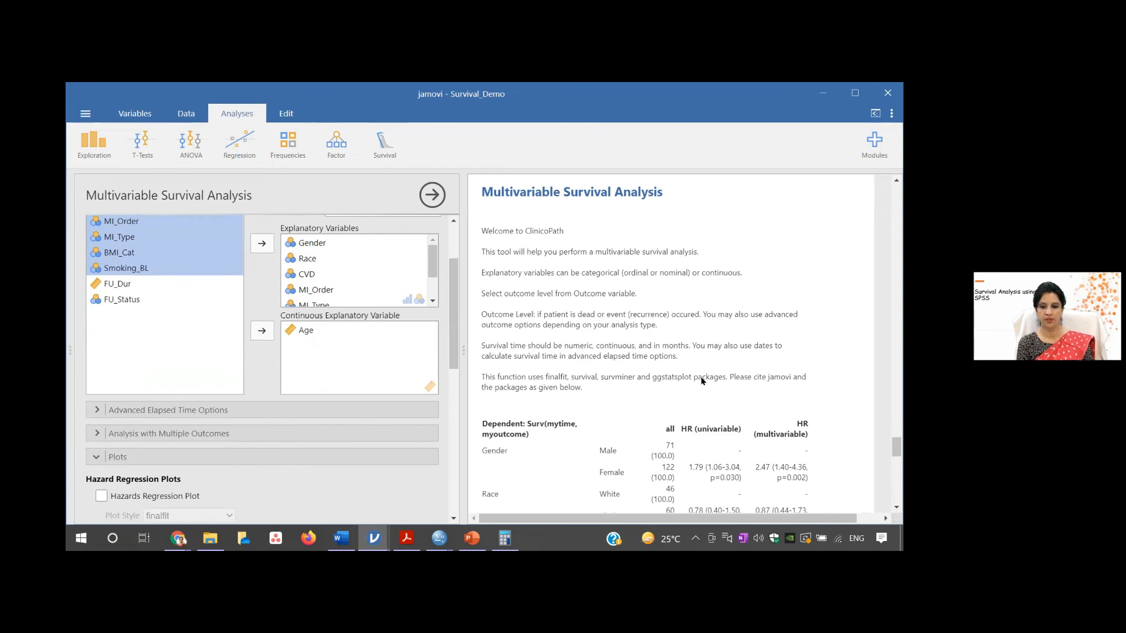
left_click(100, 497)
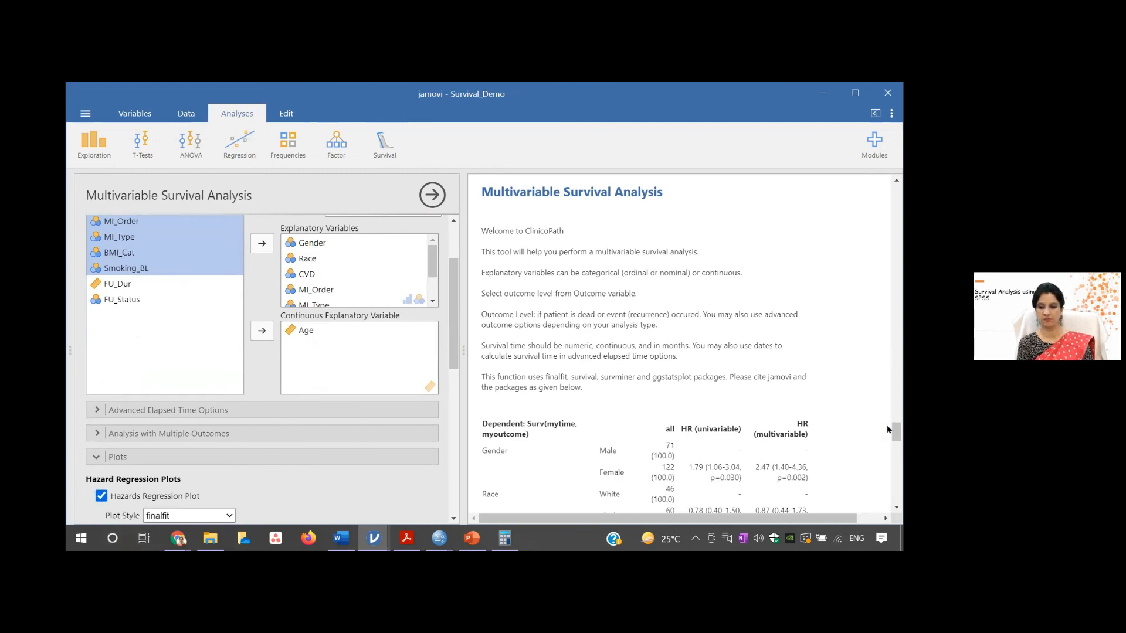
- Examine the univariable and multivariable hazard ratios in the results table and compare them with the Hazards Regression Plot
left_click_drag(895, 430, 896, 445)
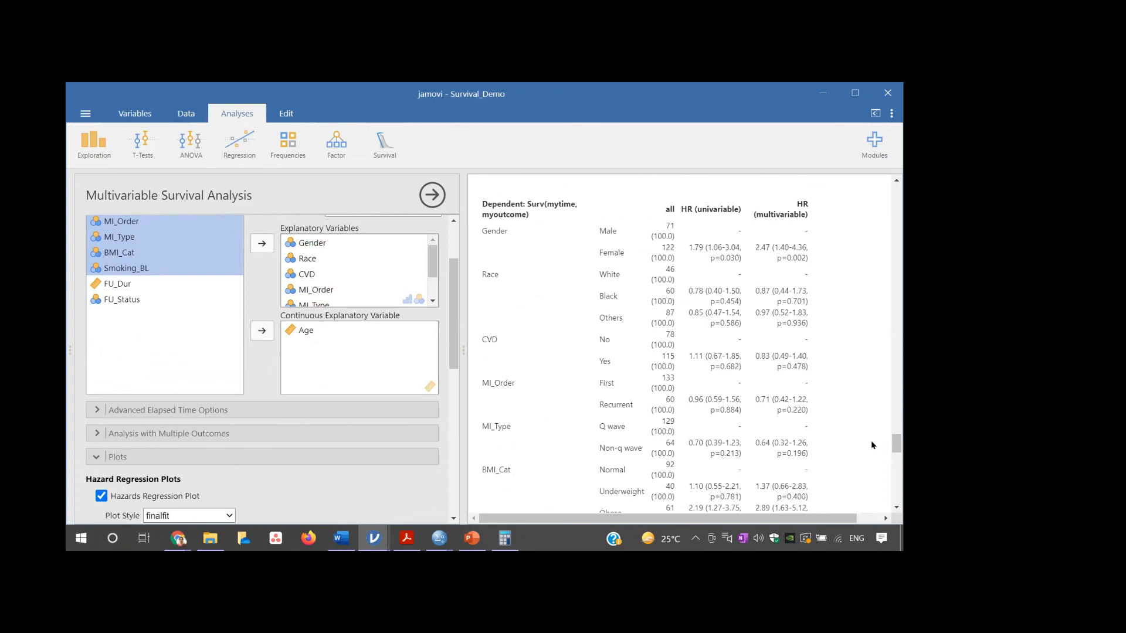
left_click_drag(898, 441, 900, 460)
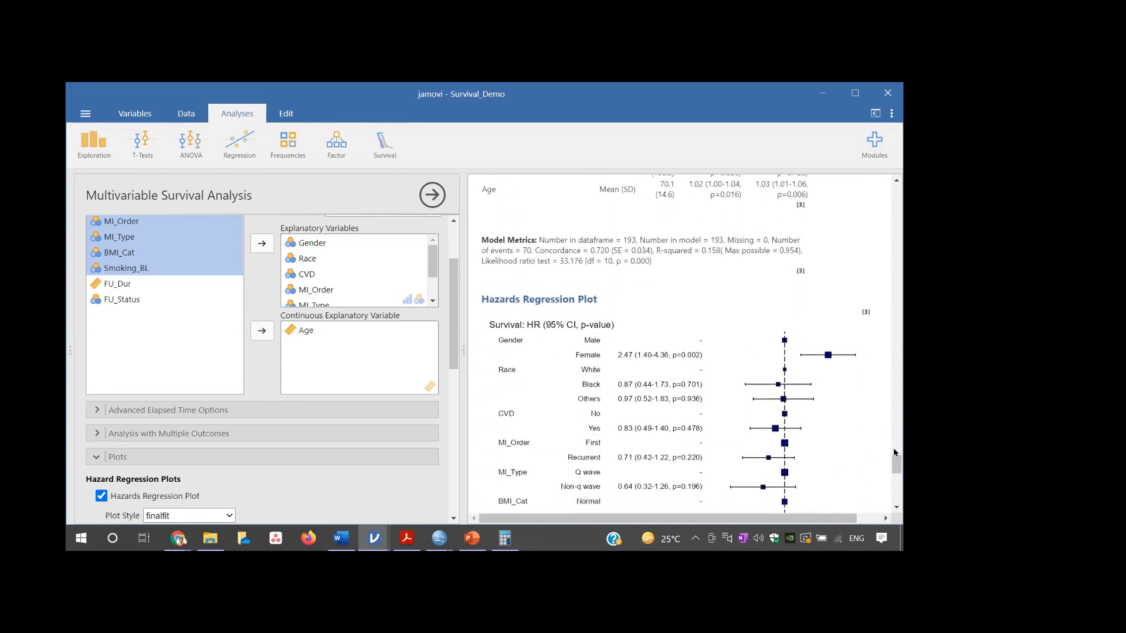
left_click_drag(898, 464, 899, 473)
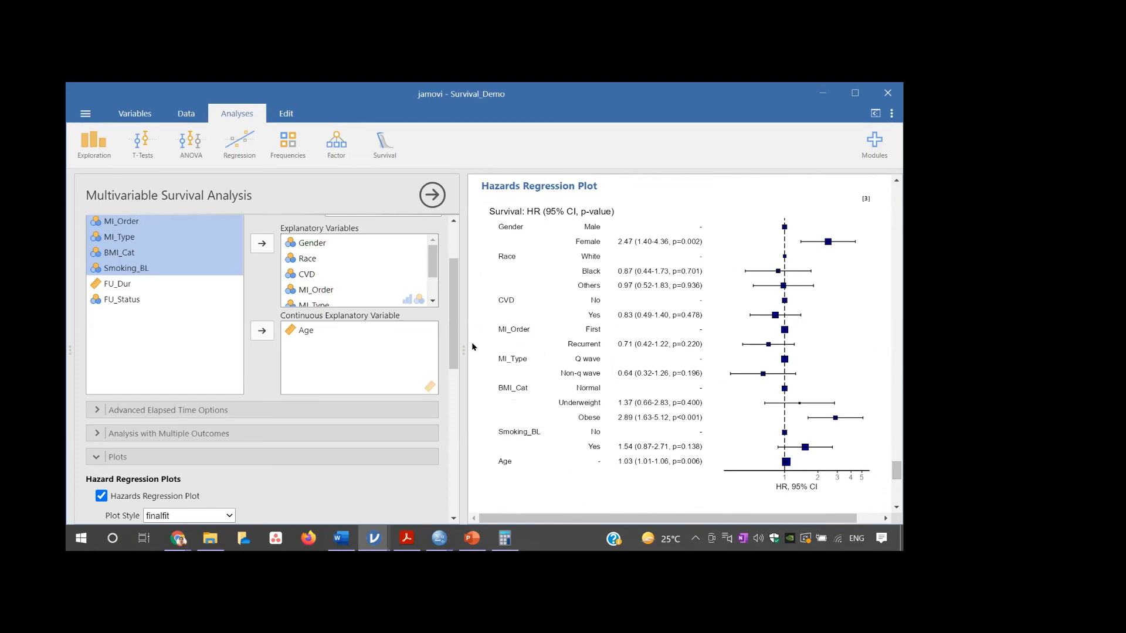
scroll(894, 470, "up", 1)
scroll(893, 471, "up", 5)
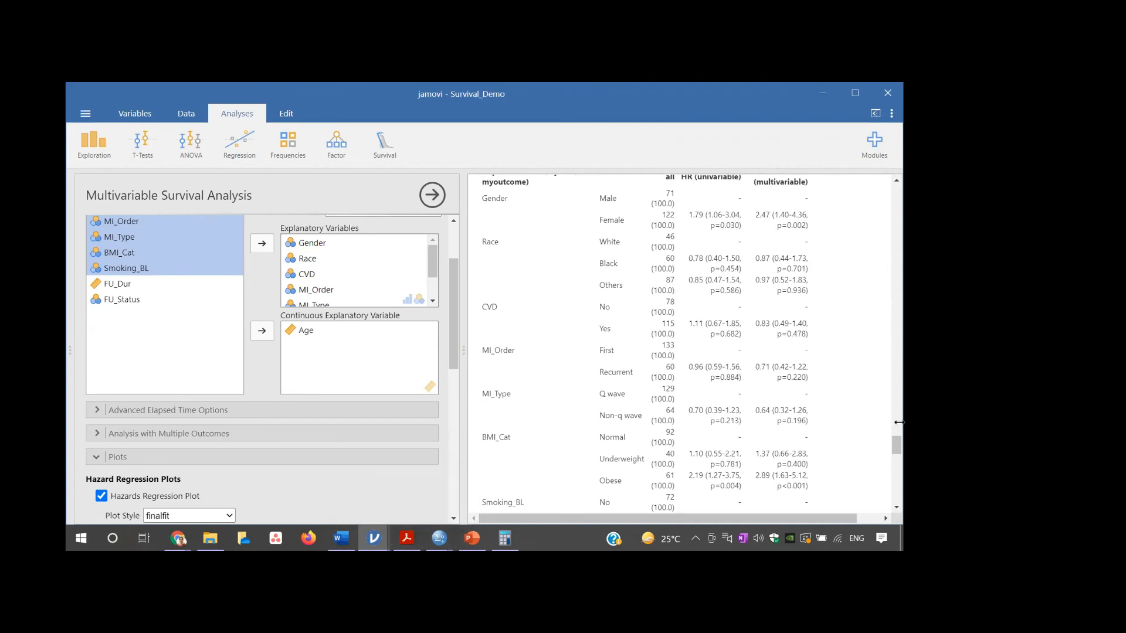
left_click_drag(897, 449, 895, 472)
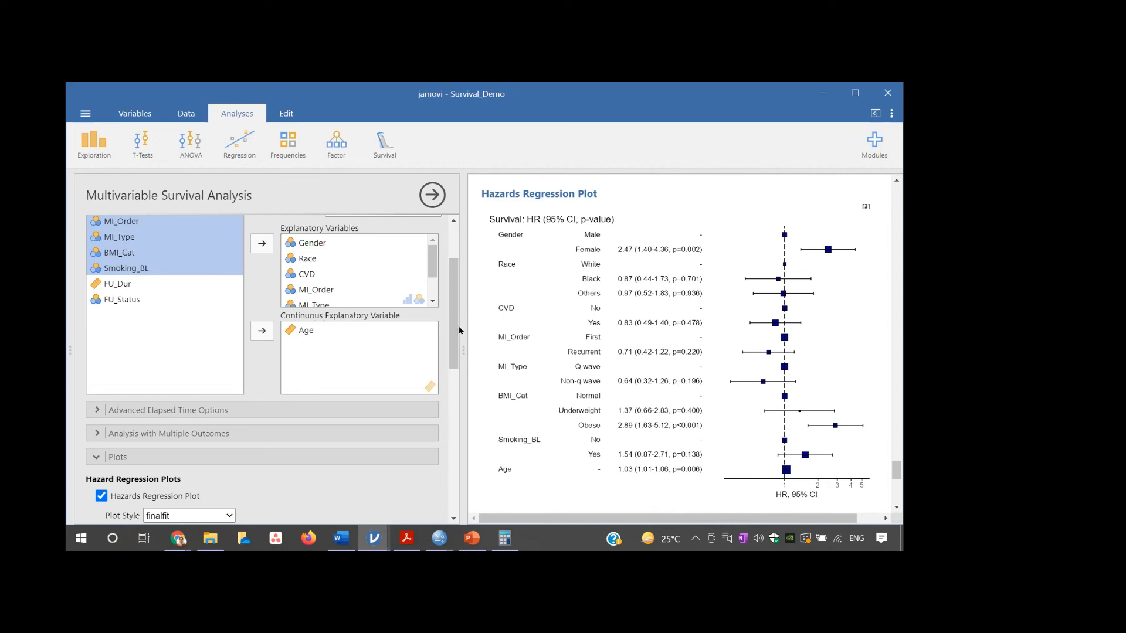
- Review the problem statement in the Word demo sheet and return to the multivariable survival analysis in jamovi
scroll(454, 330, "up", 3)
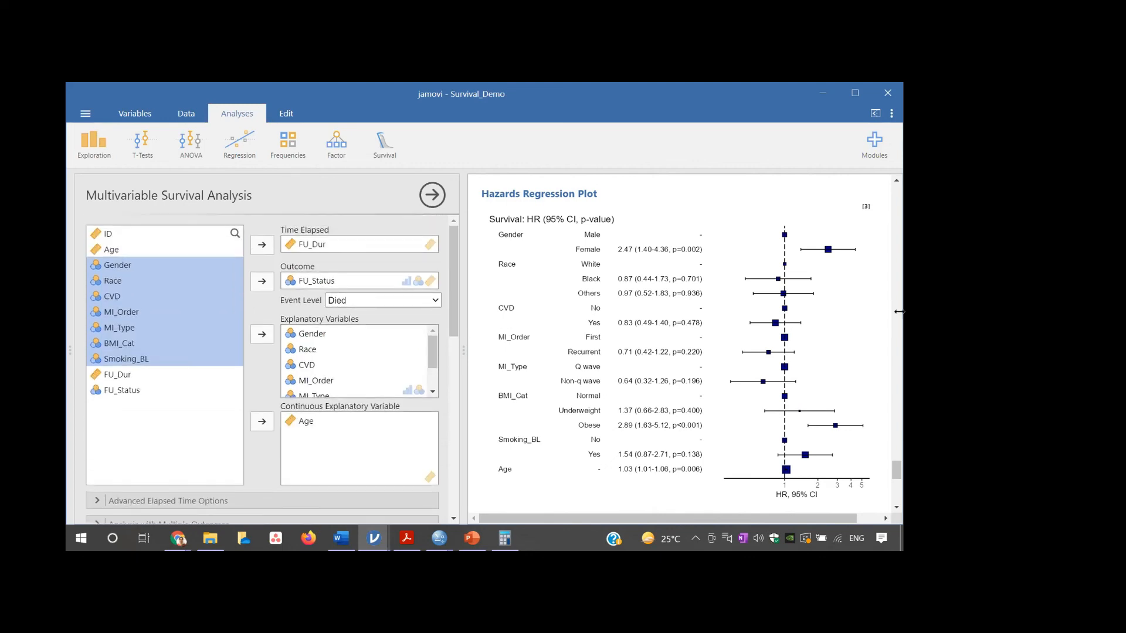
left_click_drag(900, 475, 896, 449)
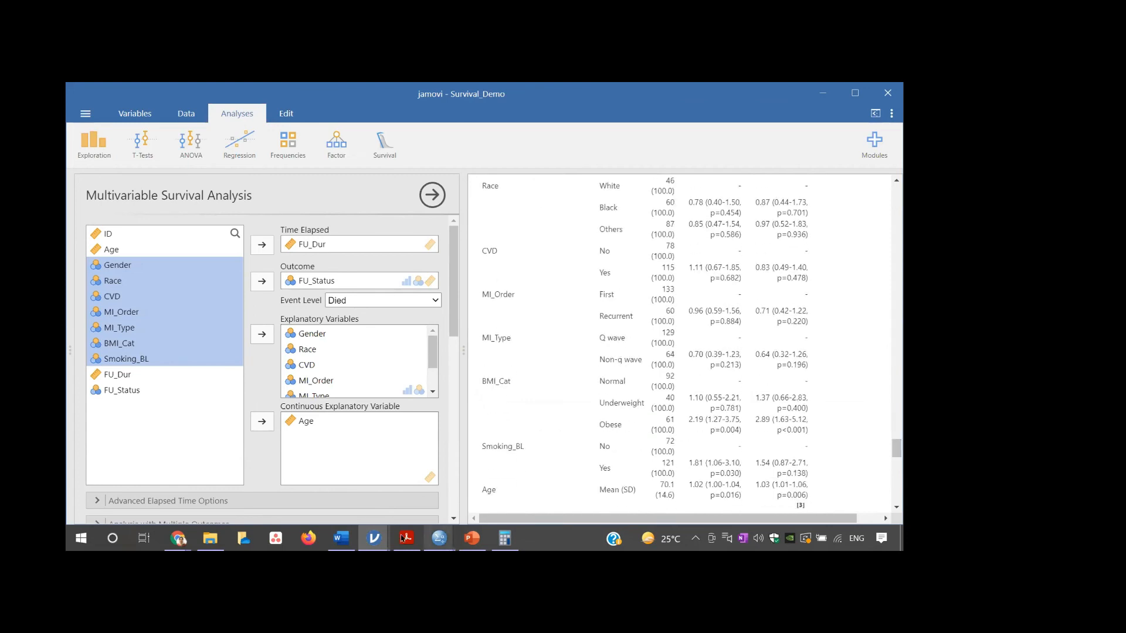
mouse_move(342, 539)
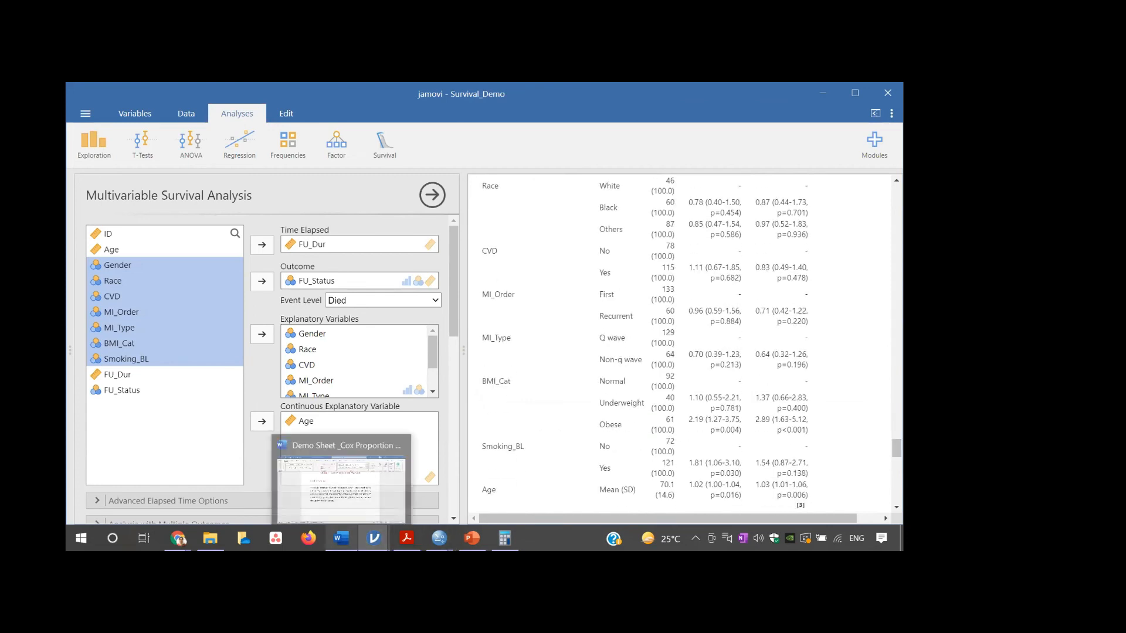
left_click(358, 491)
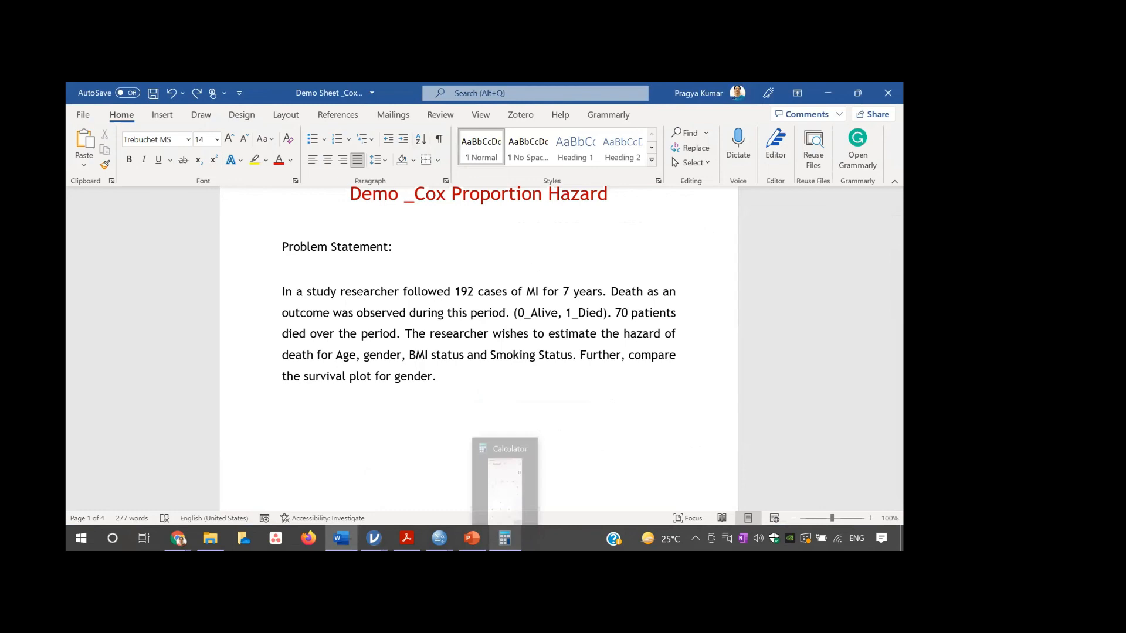
mouse_move(503, 538)
mouse_move(440, 538)
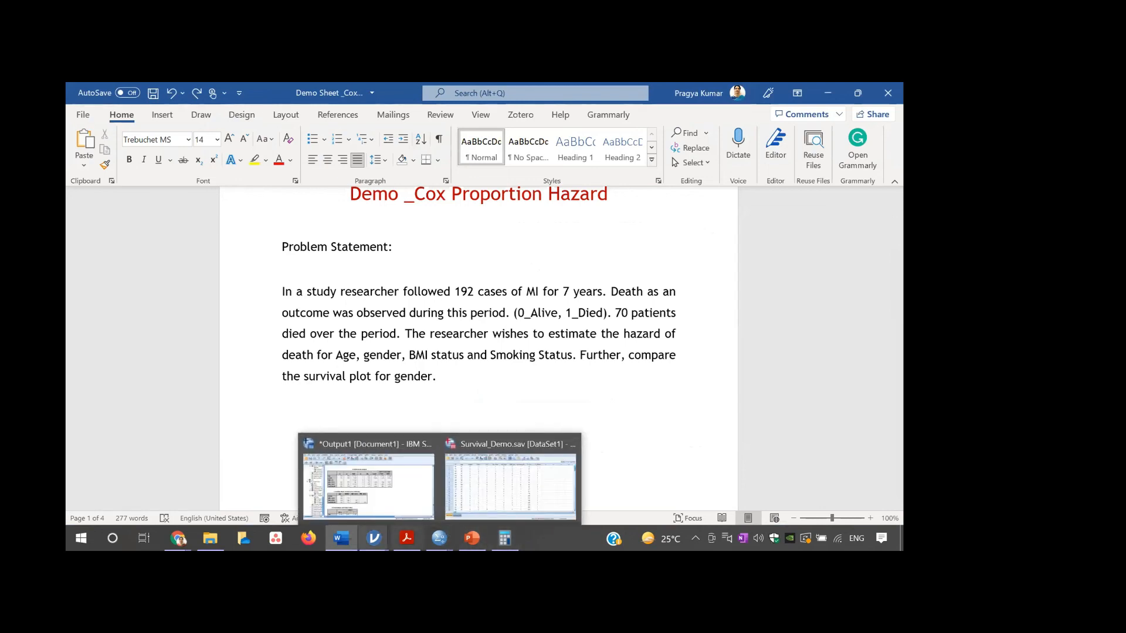
mouse_move(374, 538)
left_click(570, 499)
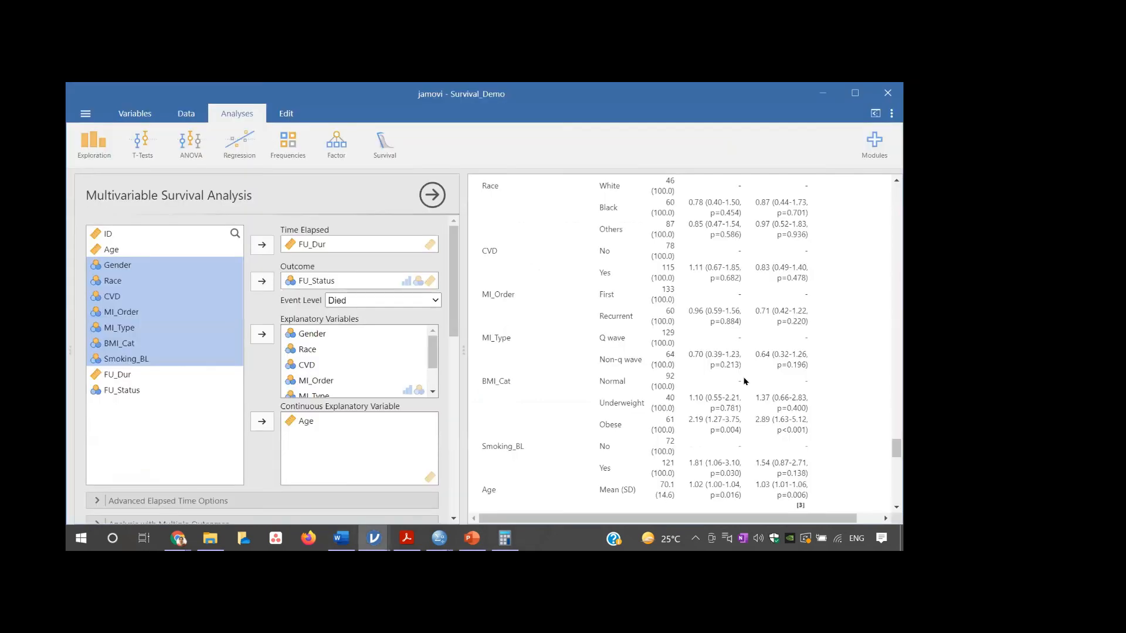
- Add a Kaplan-Meier plot to the multivariable survival analysis and view its place in the results
left_click_drag(451, 314, 456, 373)
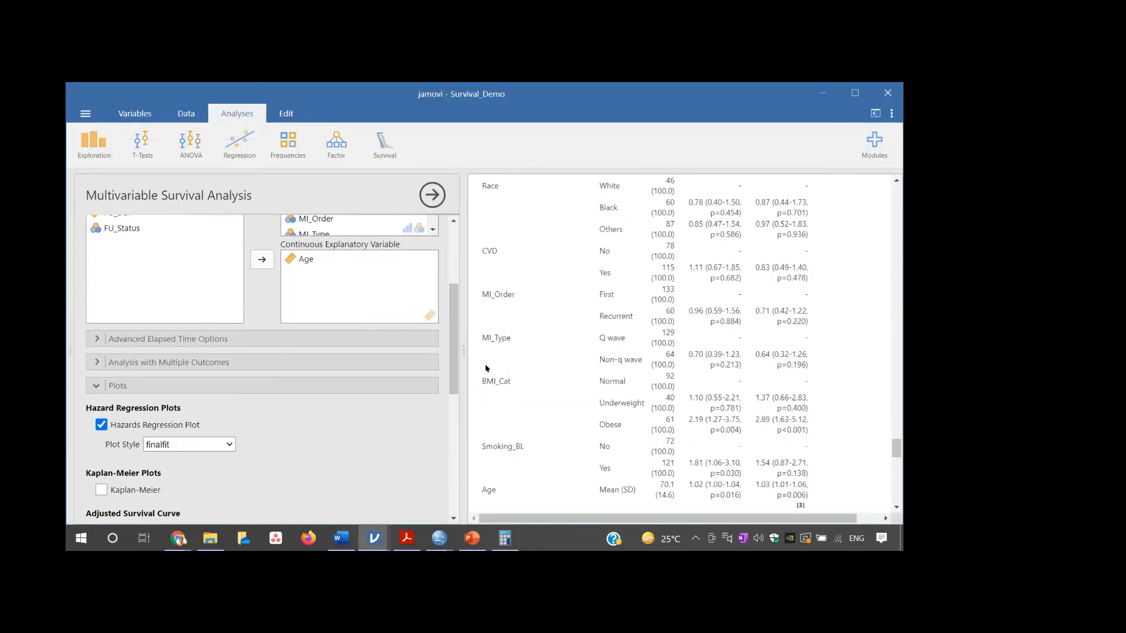
scroll(452, 364, "down", 1)
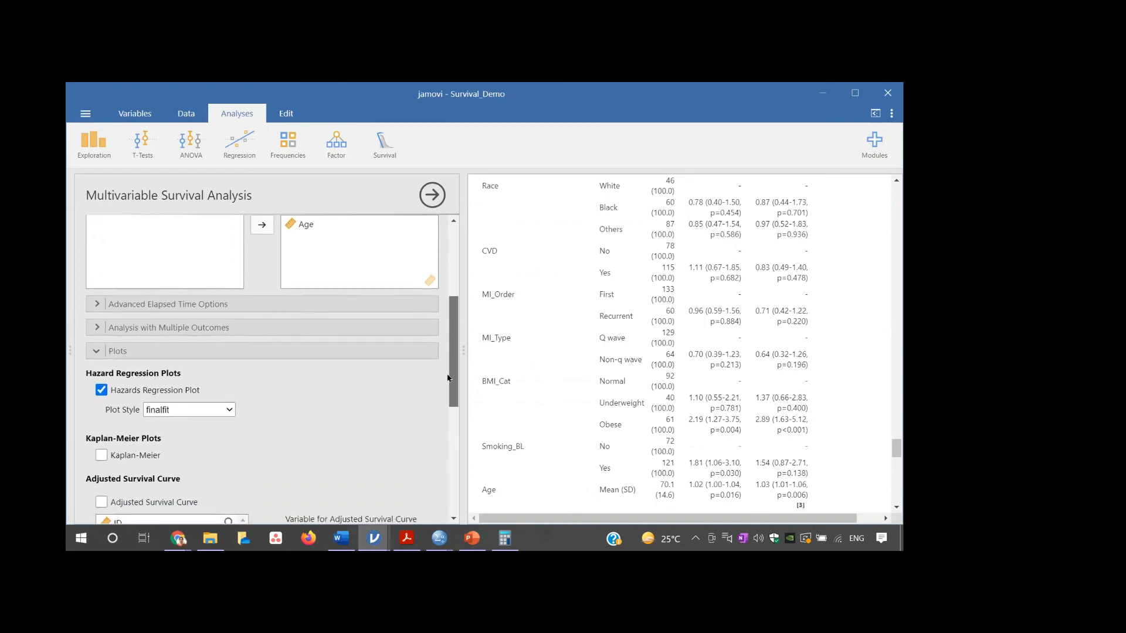
left_click(99, 413)
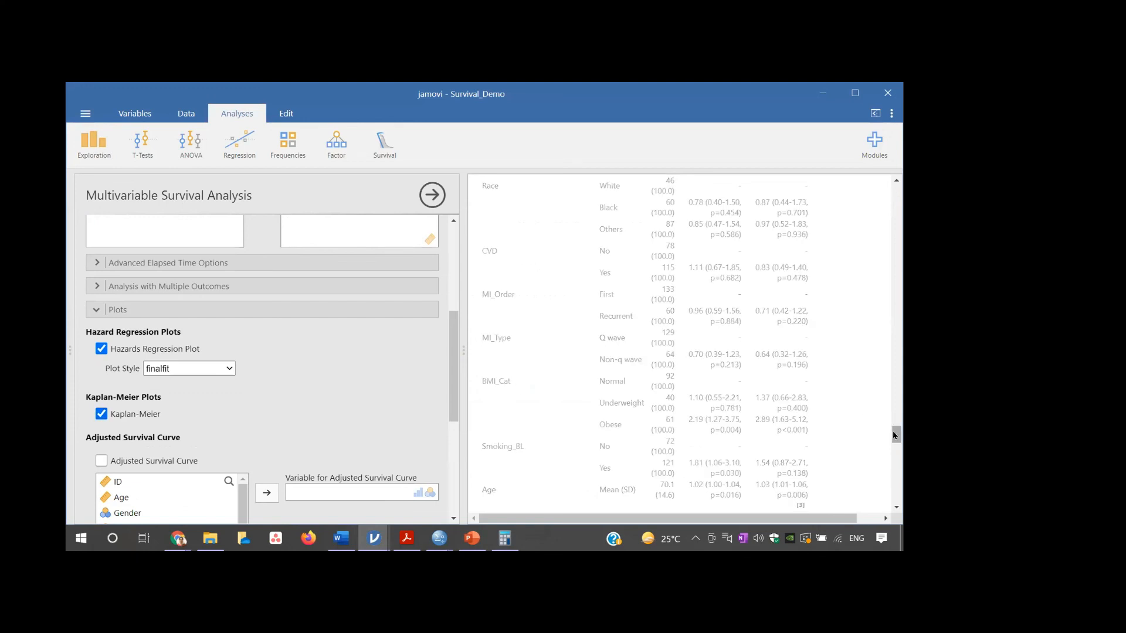
left_click_drag(895, 435, 899, 465)
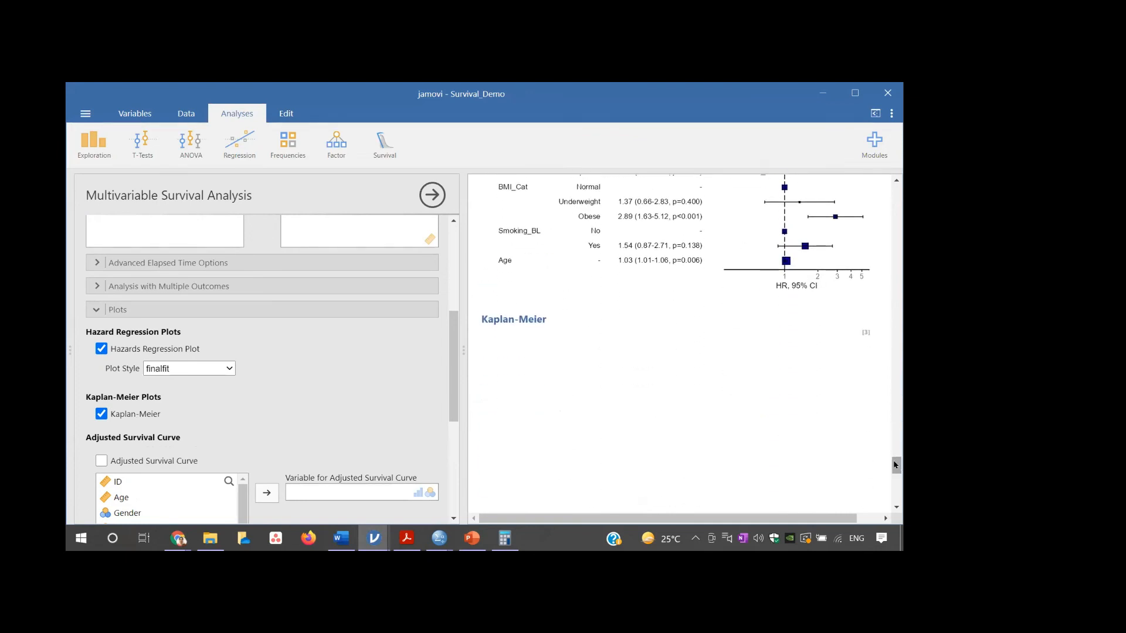
left_click_drag(896, 465, 896, 471)
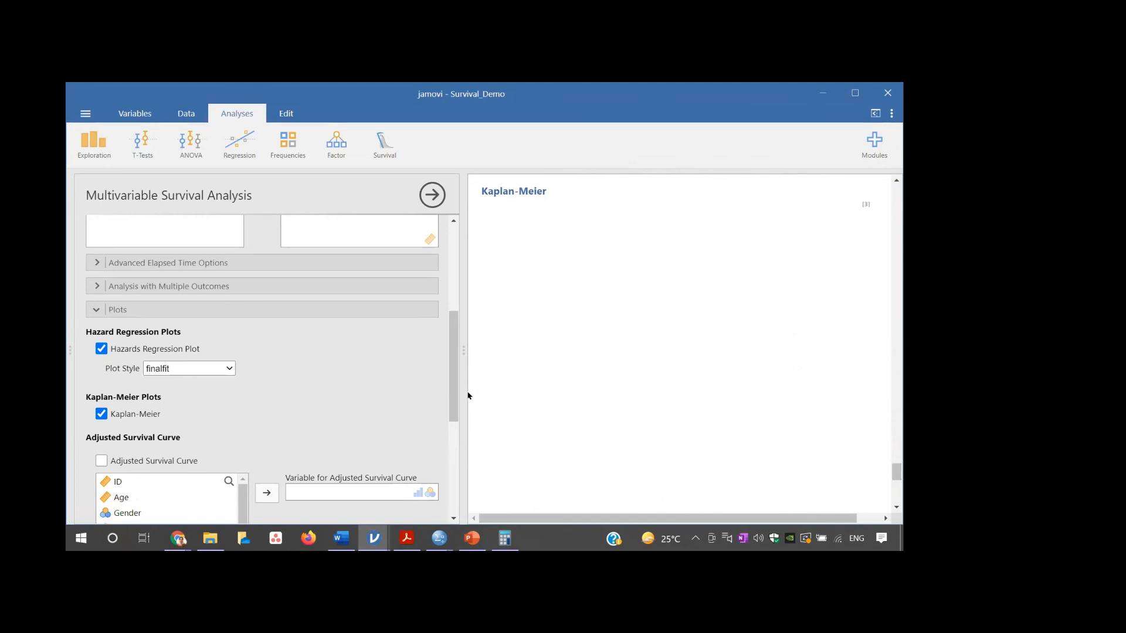
scroll(451, 392, "down", 2)
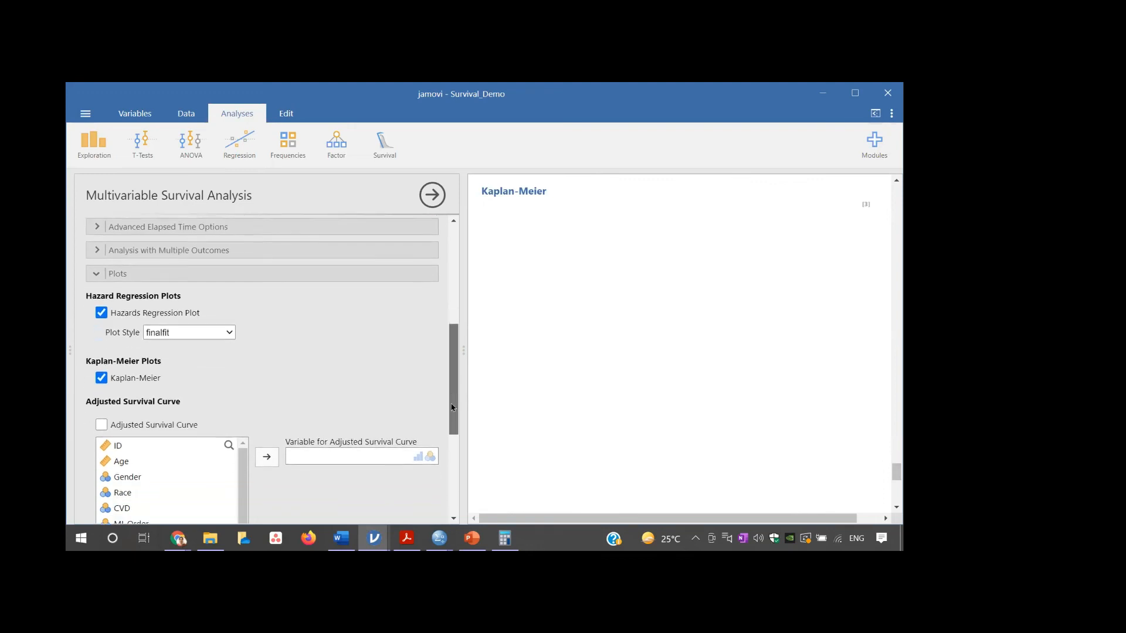
mouse_move(895, 473)
left_mouse_down()
mouse_move(894, 462)
mouse_move(895, 478)
left_mouse_up()
- Remove Age from the continuous explanatory variables and check the plots in the results
left_click_drag(454, 402, 462, 324)
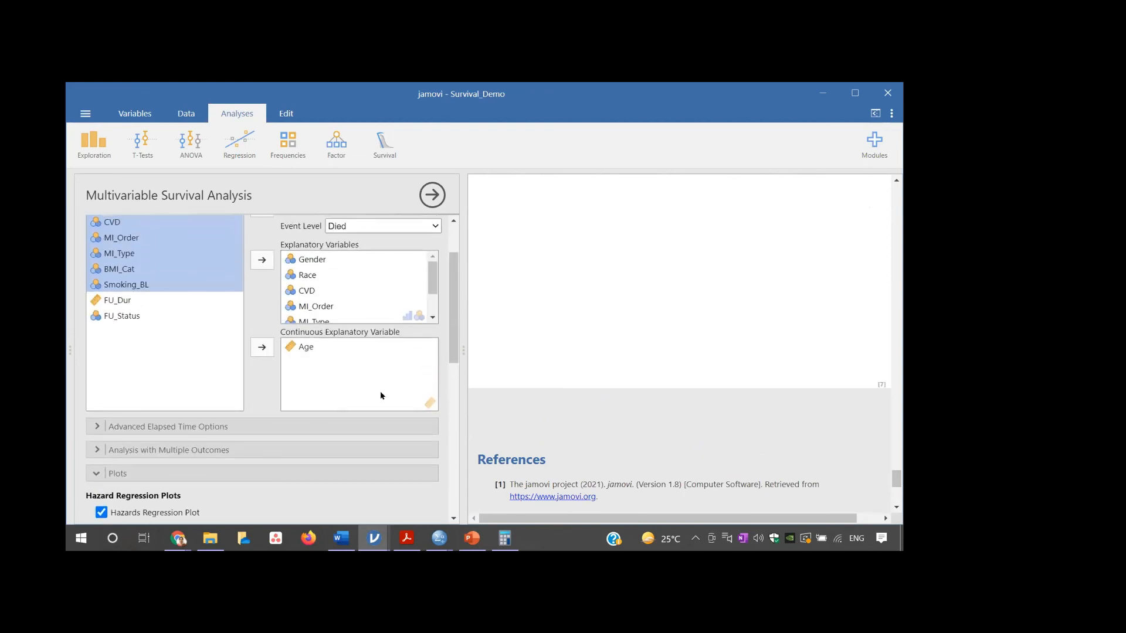
left_click(295, 350)
left_click(262, 347)
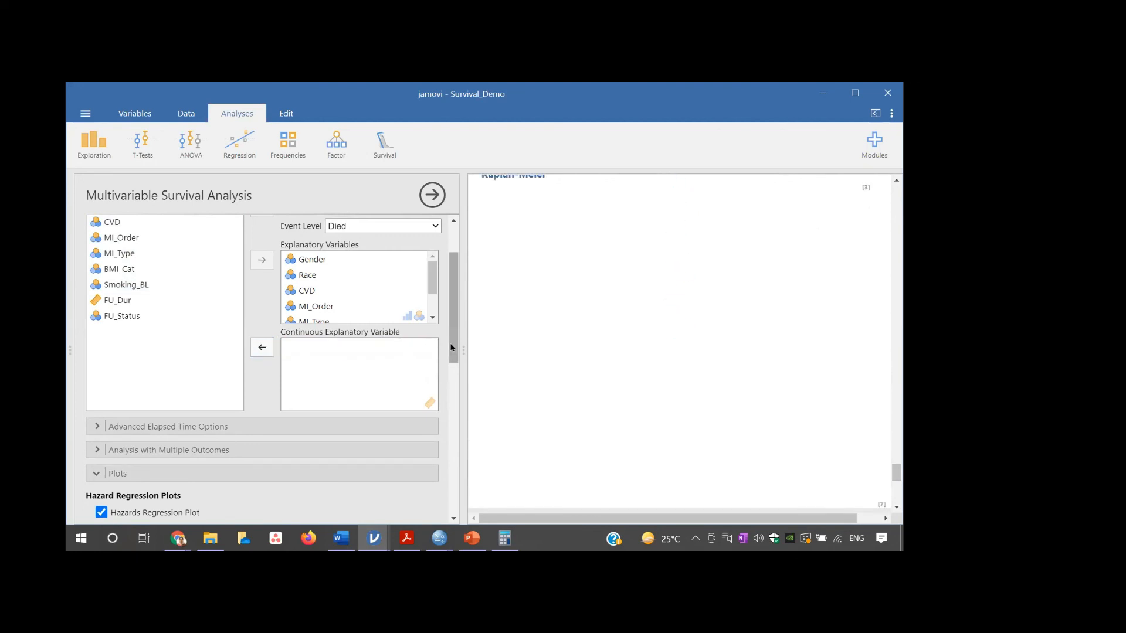
left_click_drag(895, 475, 896, 467)
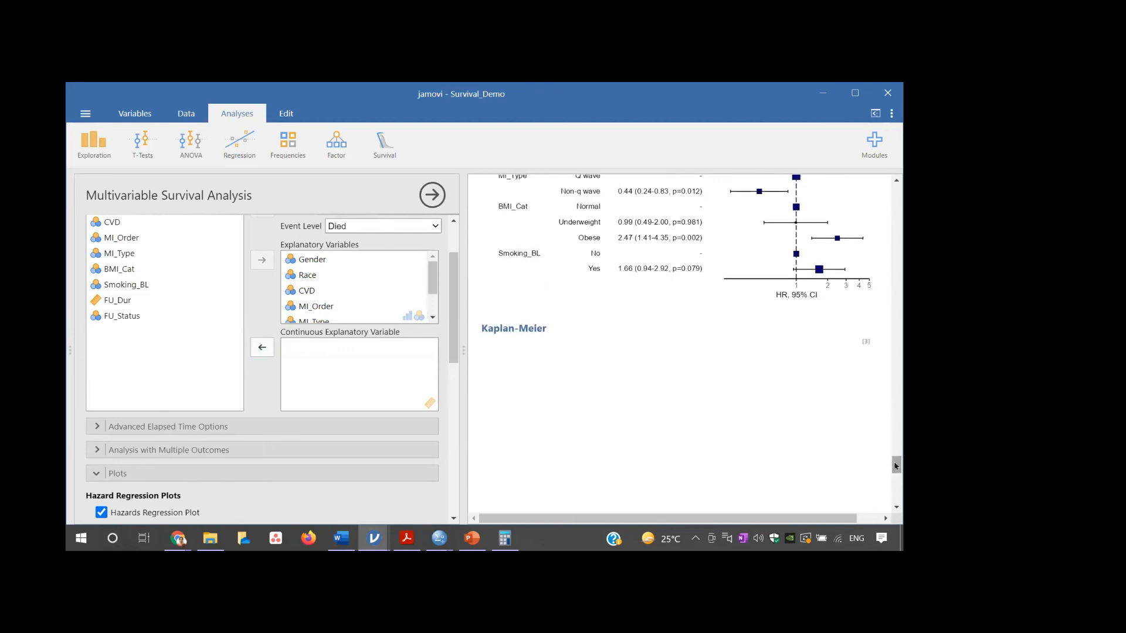
- Remove MI_Order, CVD, Smoking_BL and BMI_Cat from the explanatory variables
double_click(317, 307)
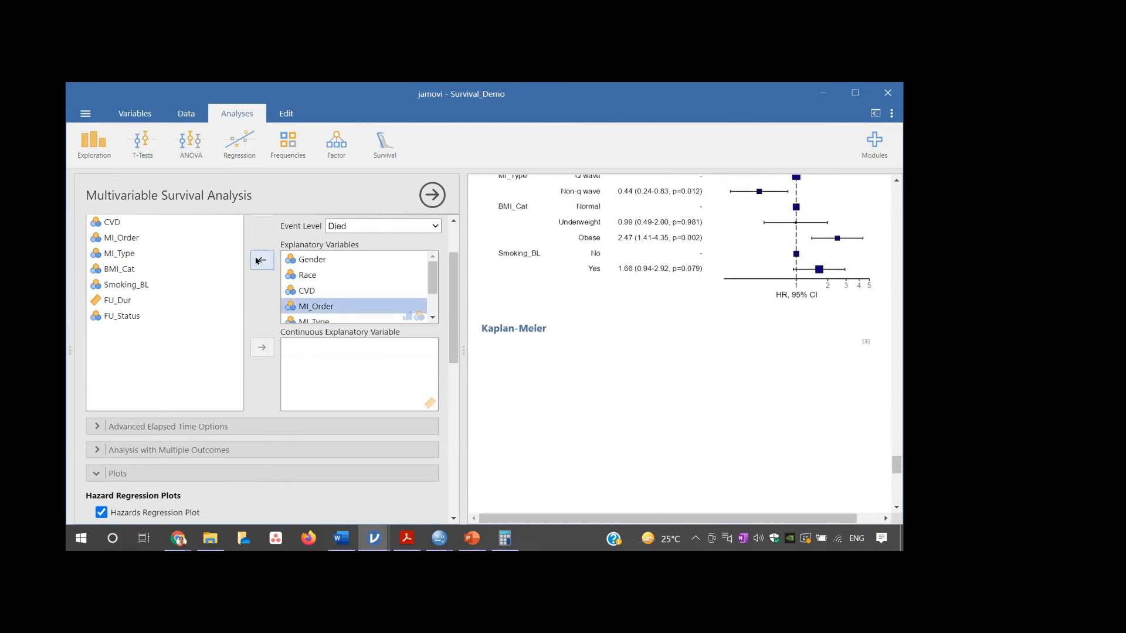
left_click(315, 292)
left_click(263, 260)
left_click_drag(431, 286, 434, 304)
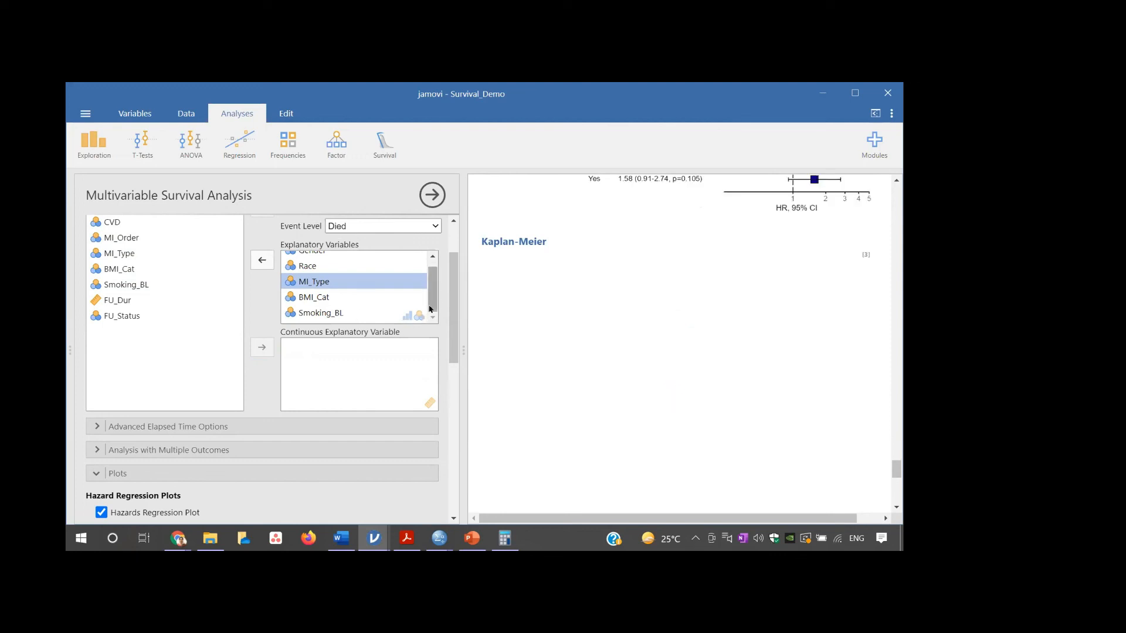
left_click(317, 313)
left_click(262, 260)
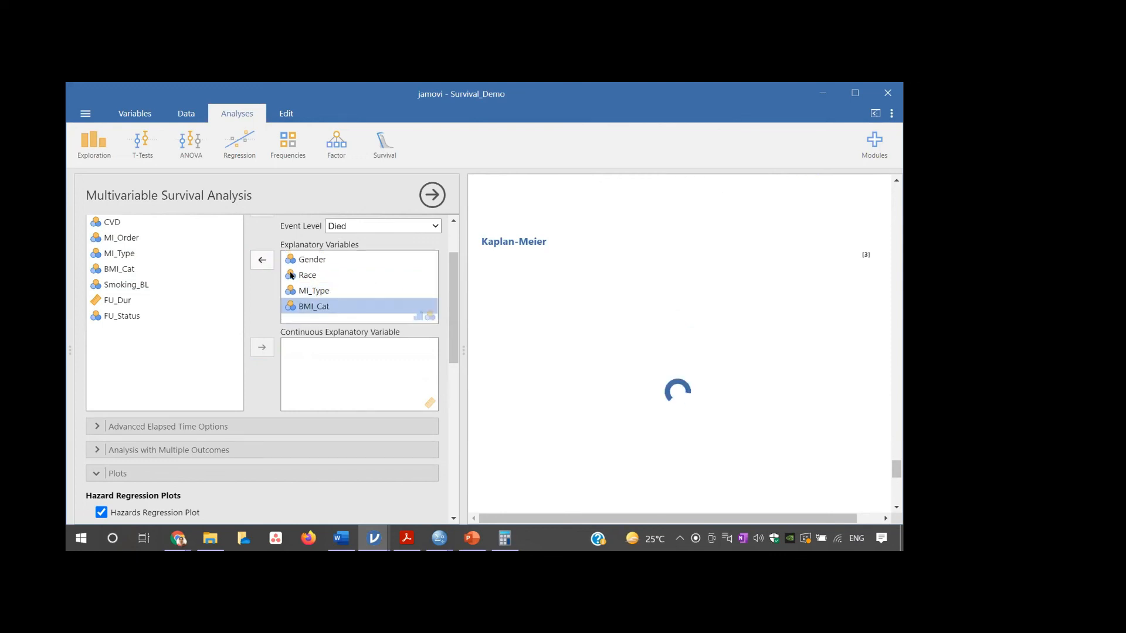
left_click(262, 260)
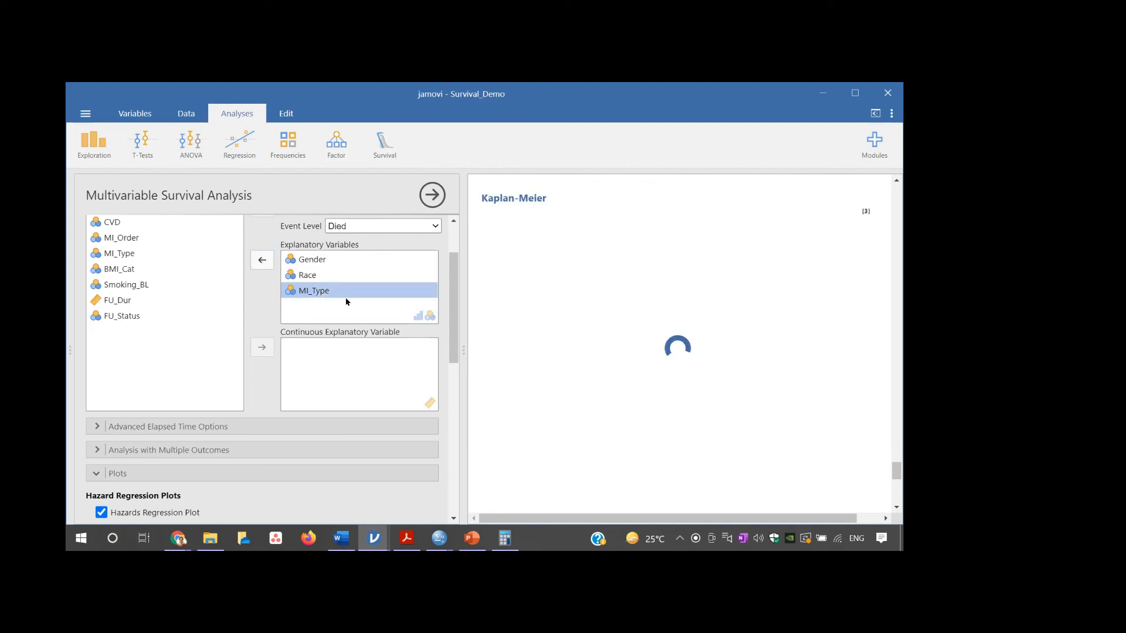
- Remove MI_Type and Race to leave Gender as the only explanatory variable, and view the Hazards Regression Plot
mouse_move(893, 468)
left_mouse_down()
mouse_move(894, 450)
mouse_move(897, 472)
left_mouse_up()
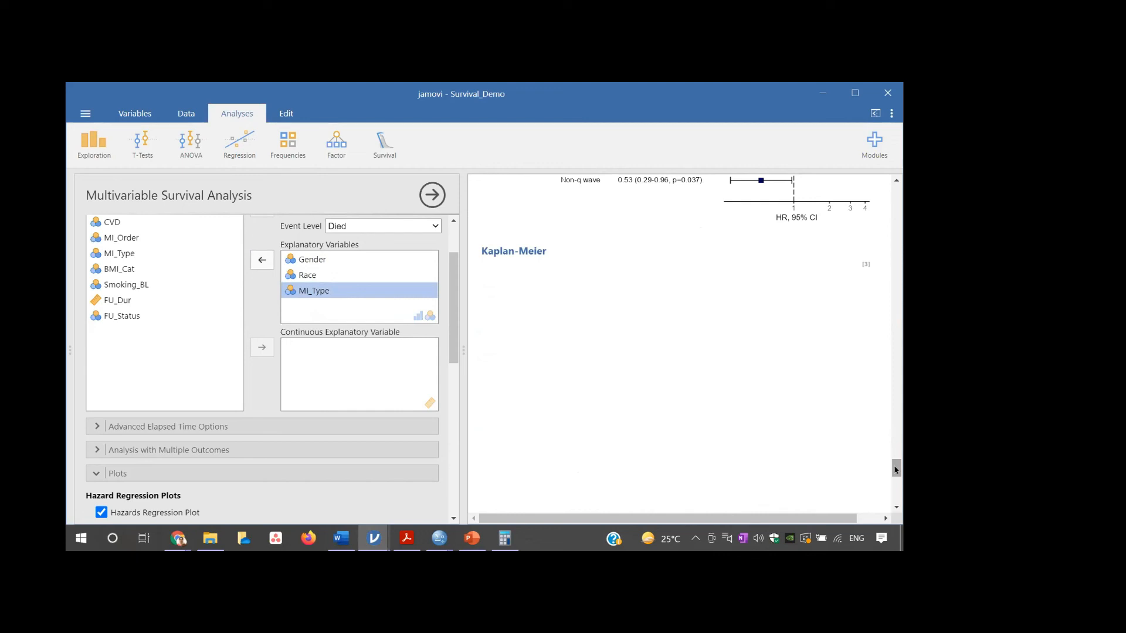
left_click(260, 259)
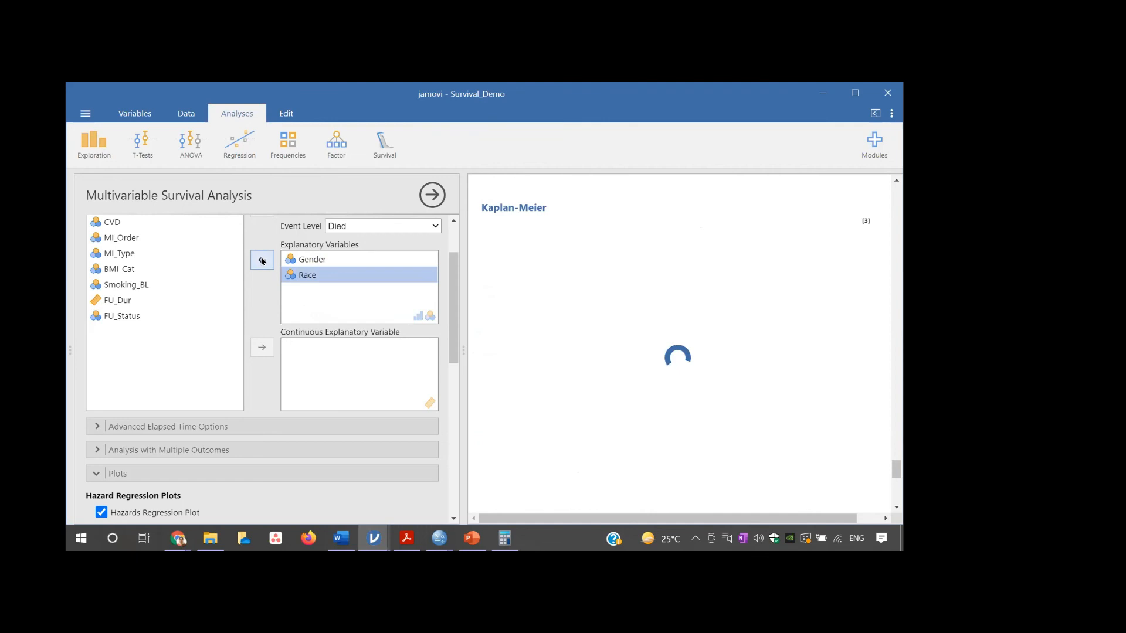
left_click(262, 261)
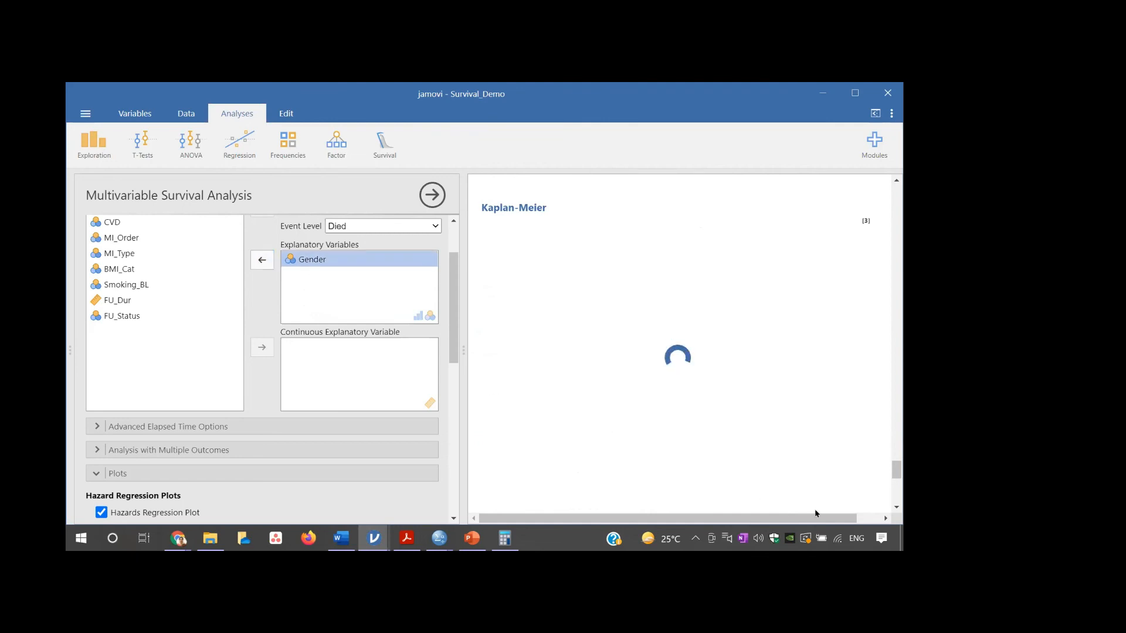
left_click_drag(896, 471, 895, 456)
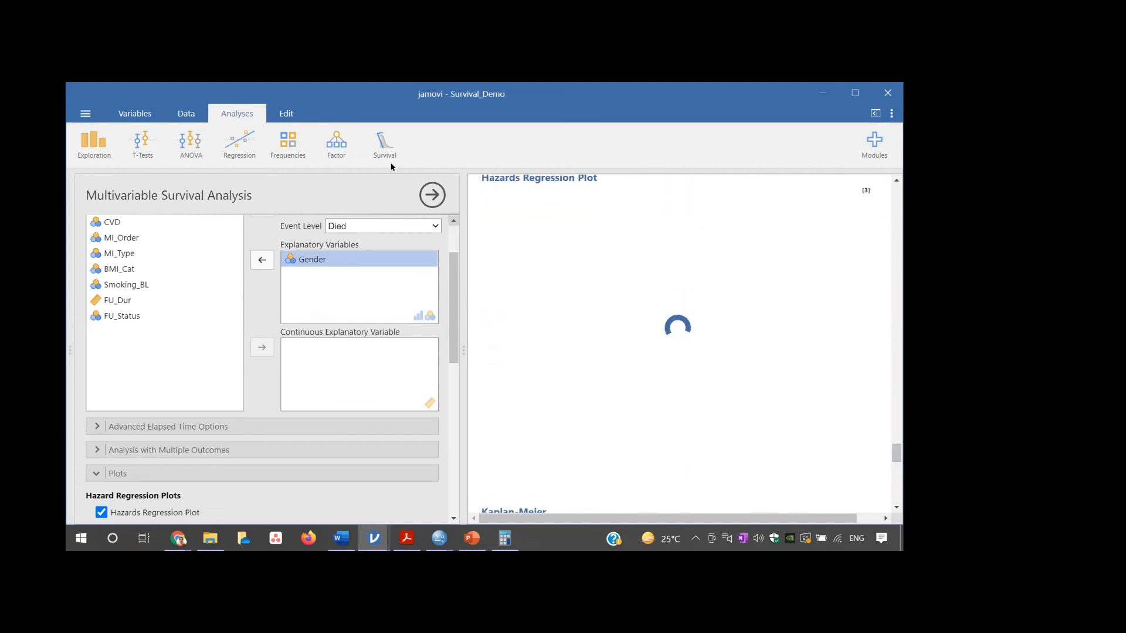
- Add an Adjusted Survival Curve with CVD as its variable
left_click_drag(453, 344, 458, 456)
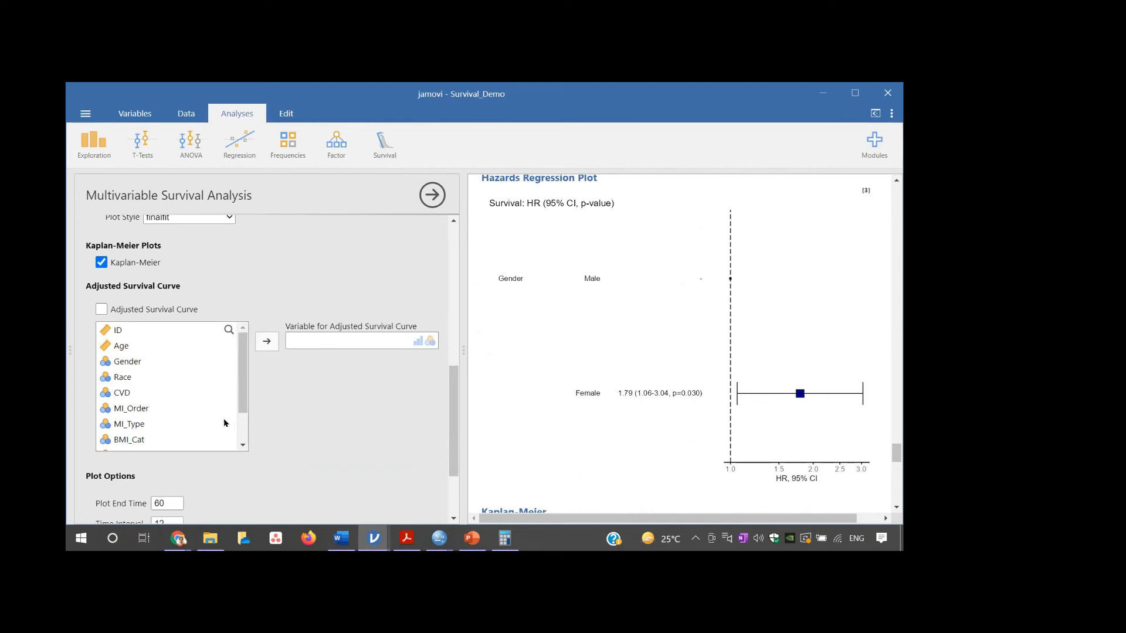
left_click_drag(243, 402, 242, 428)
left_click(99, 311)
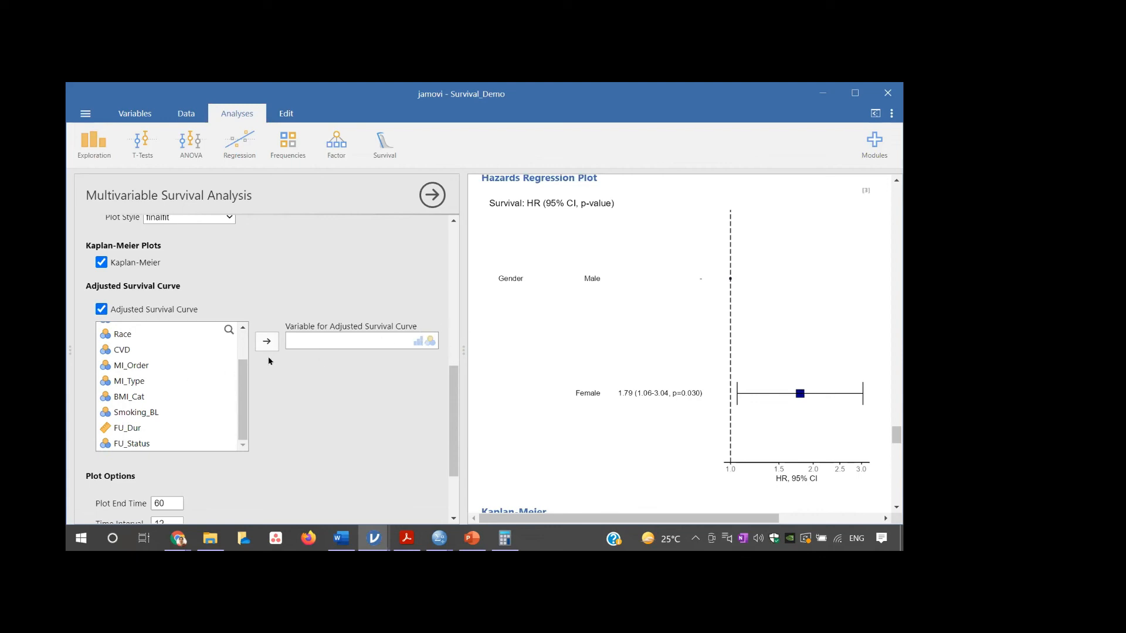
left_click(134, 397)
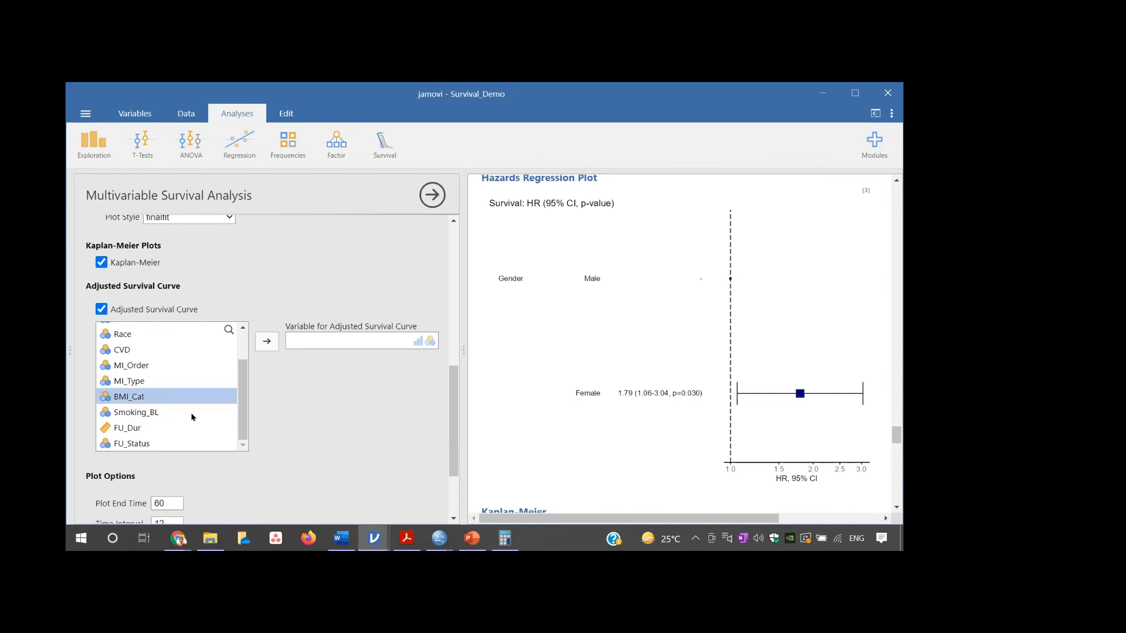
left_click(126, 351)
left_click(266, 343)
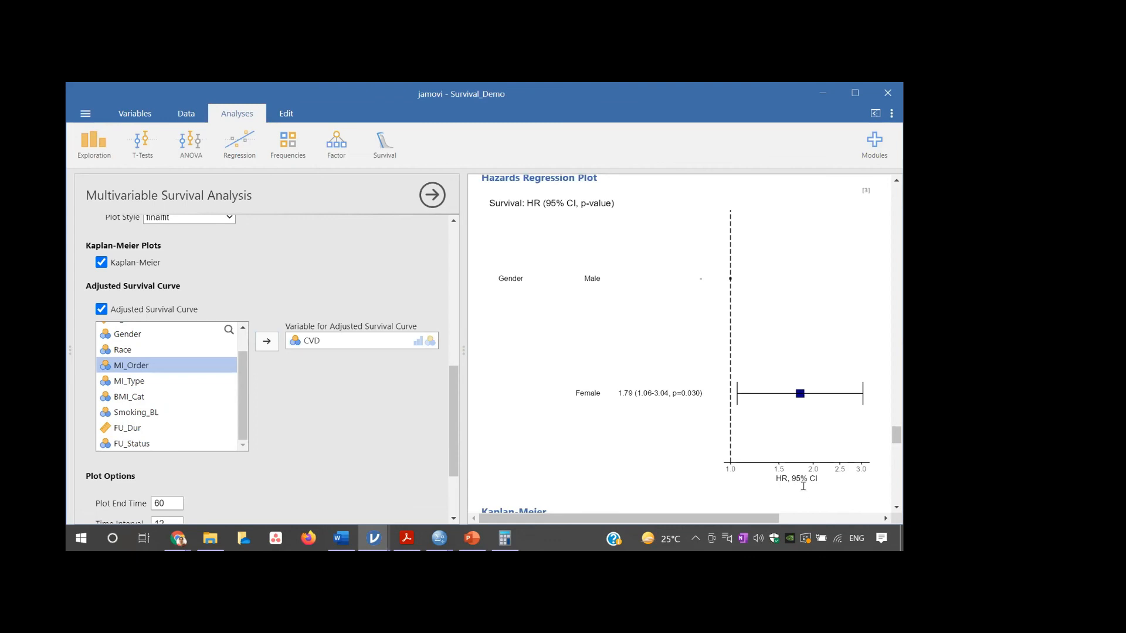
- Examine the Kaplan-Meier survival curves for Gender, the Adjusted Survival Curve for CVD and the plot options
left_click_drag(892, 429, 894, 450)
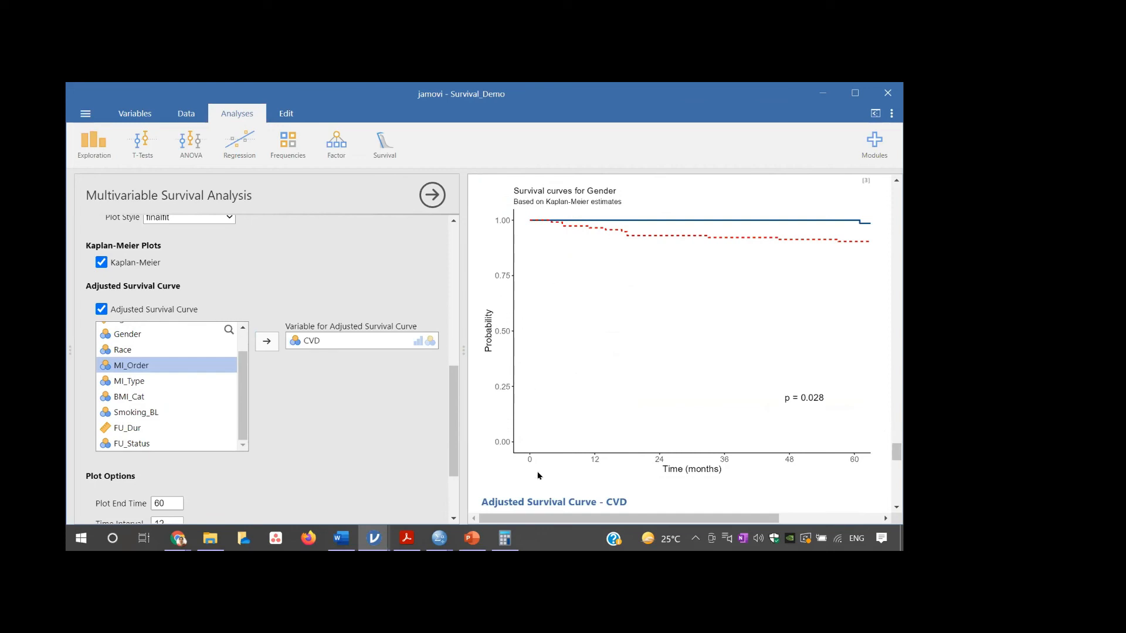
left_click_drag(896, 451, 896, 457)
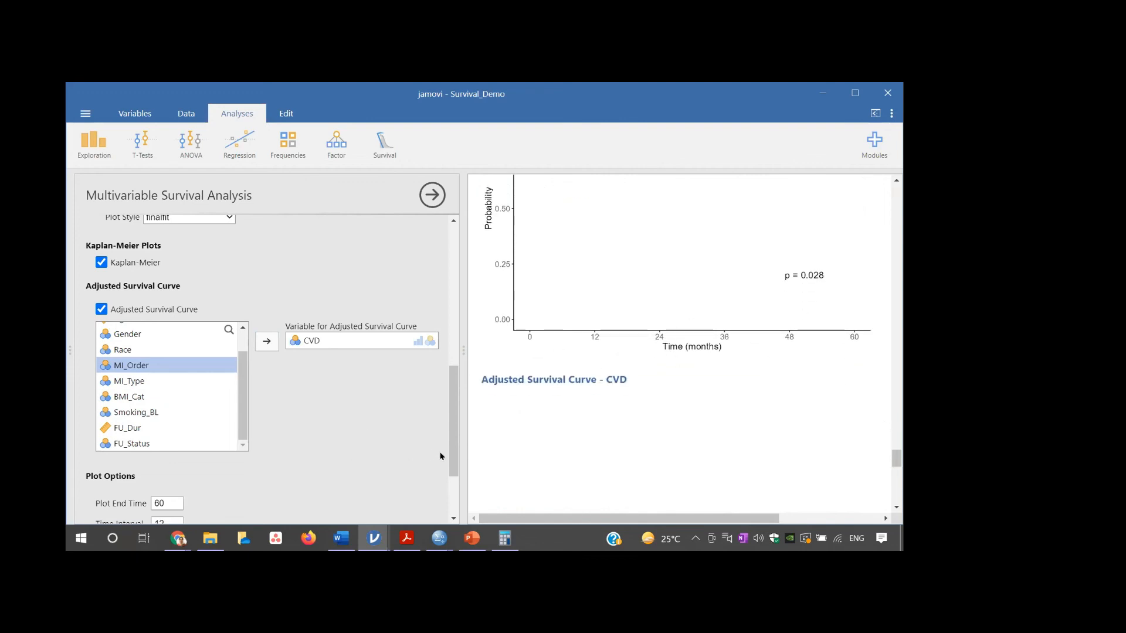
scroll(451, 455, "down", 1)
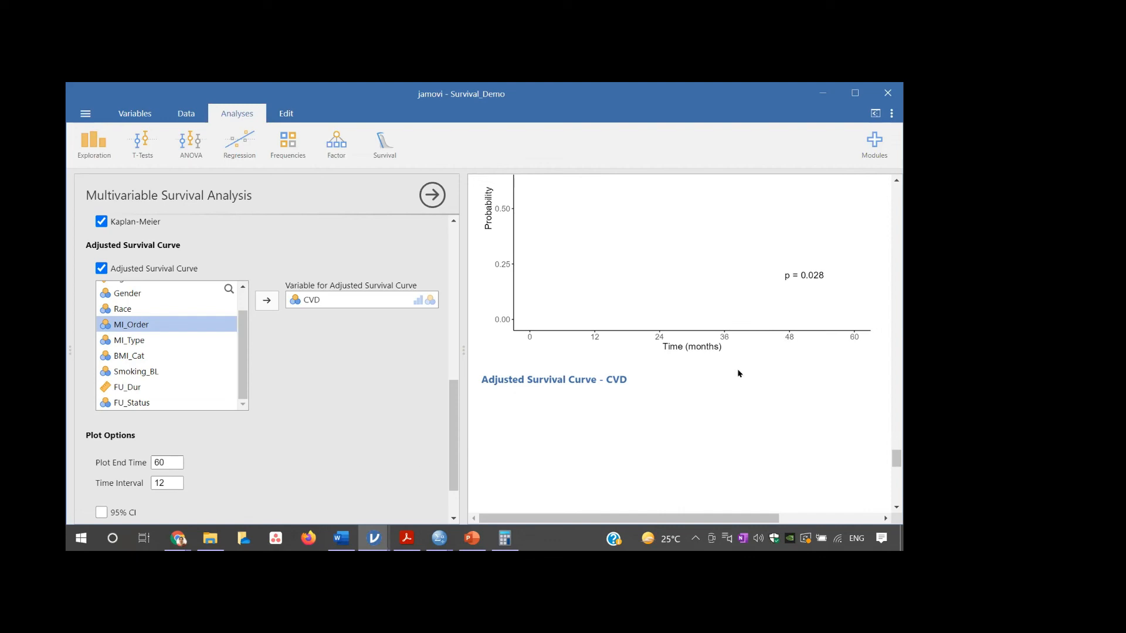
left_click_drag(451, 414, 454, 242)
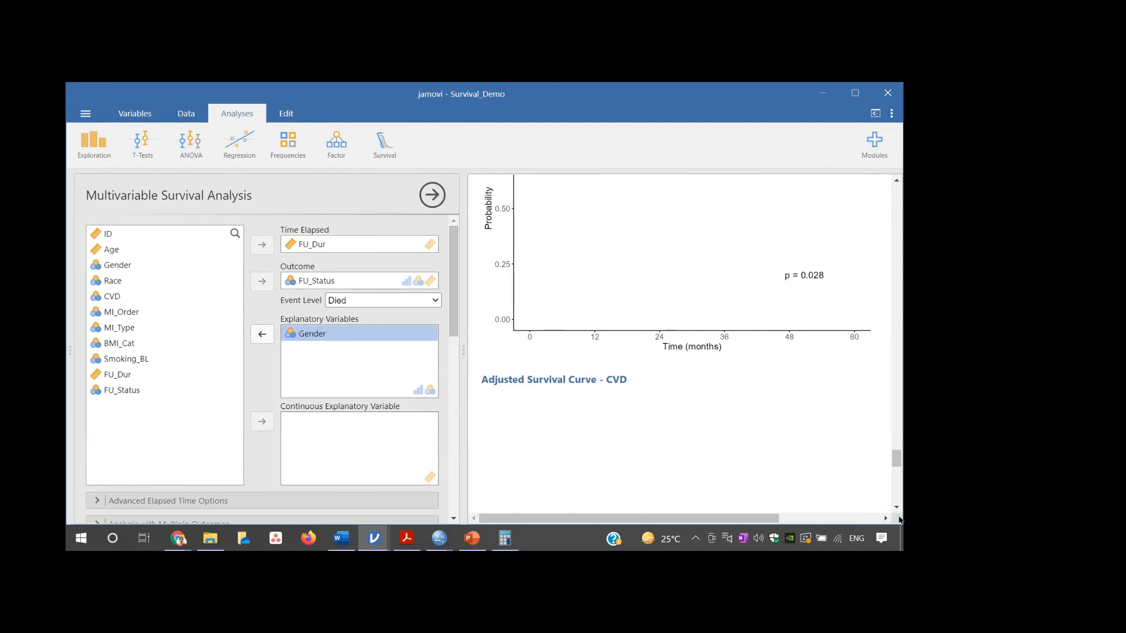
- Look back through the earlier survival results to their beginning and switch to the Word demo sheet
left_click_drag(897, 452, 897, 334)
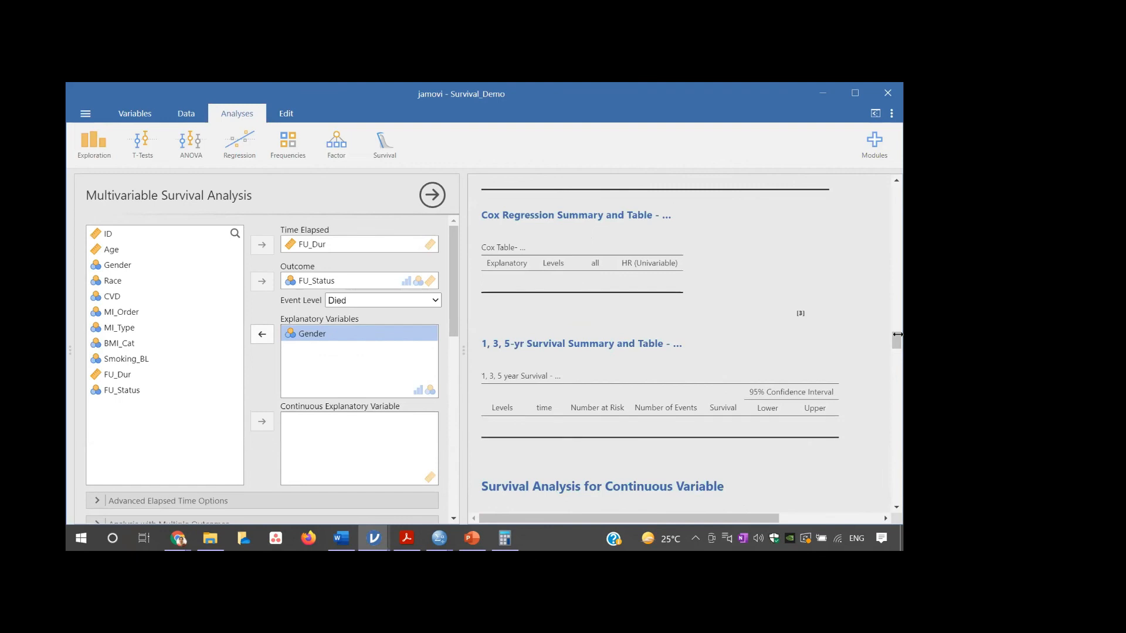
left_click_drag(898, 334, 898, 319)
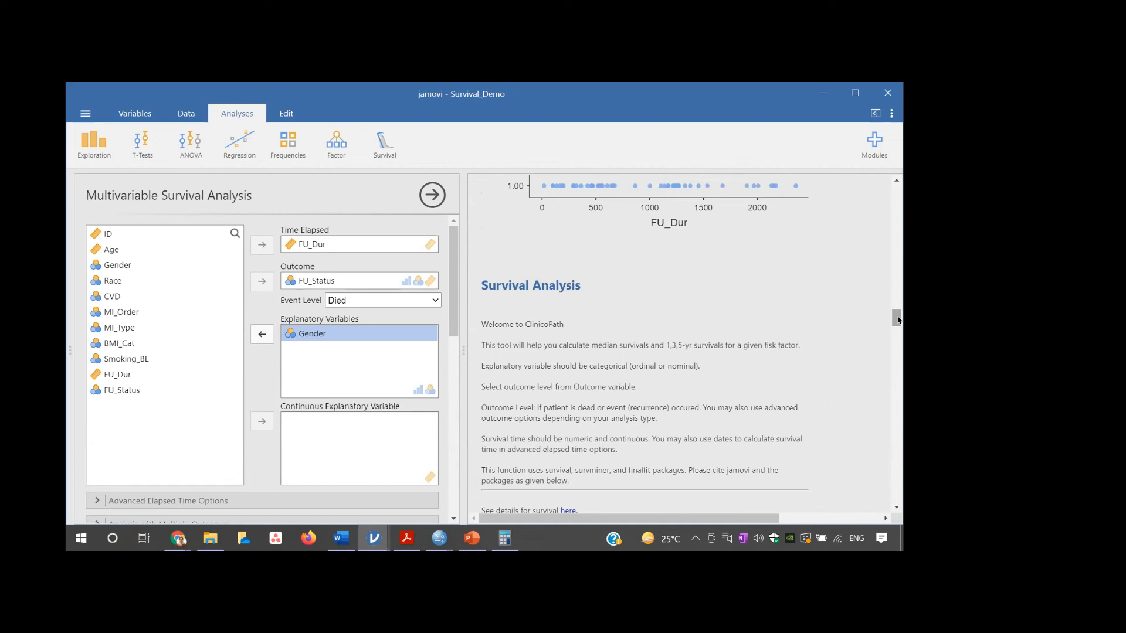
left_click_drag(898, 318, 763, 139)
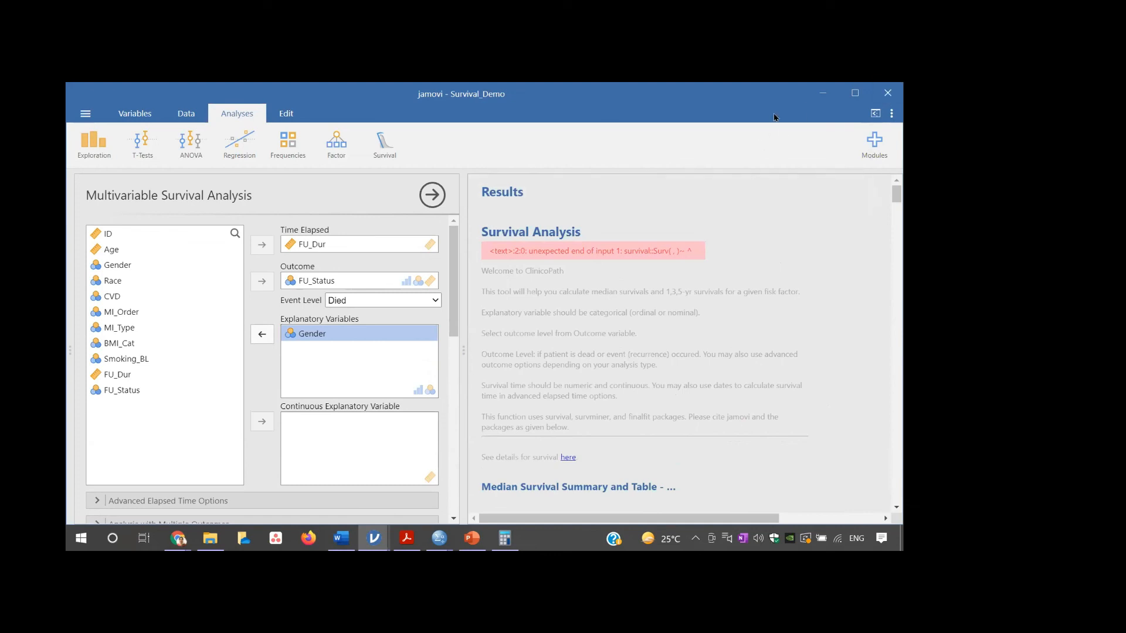
left_click(341, 538)
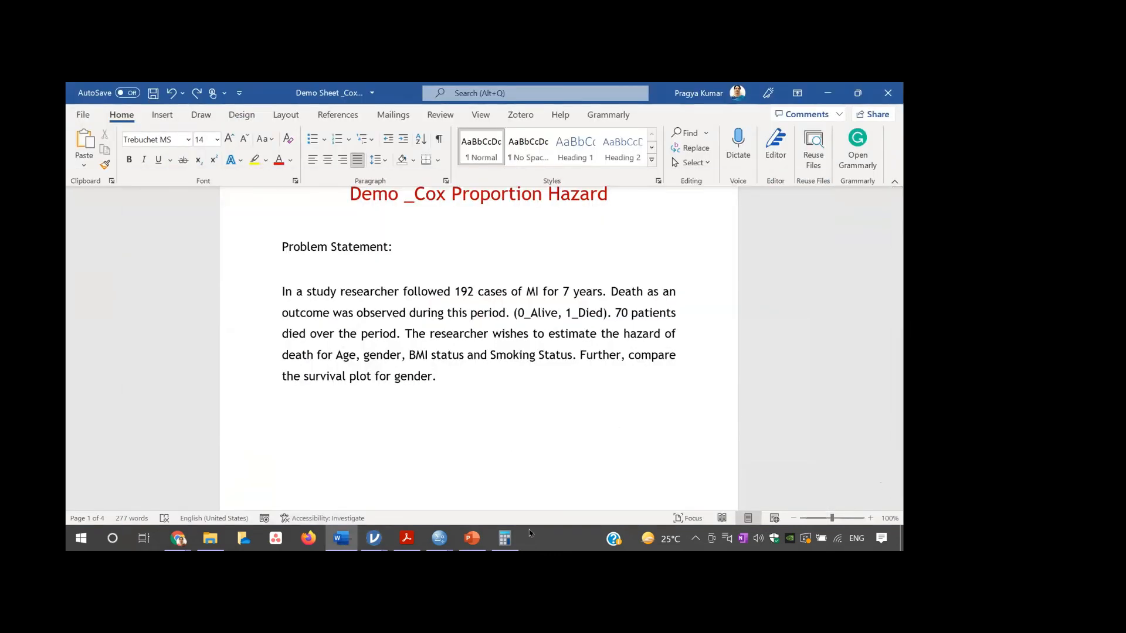
- Review the problem statement and the dummy table of crude and adjusted hazard ratios in the demo sheet
left_click(898, 505)
left_click(898, 506)
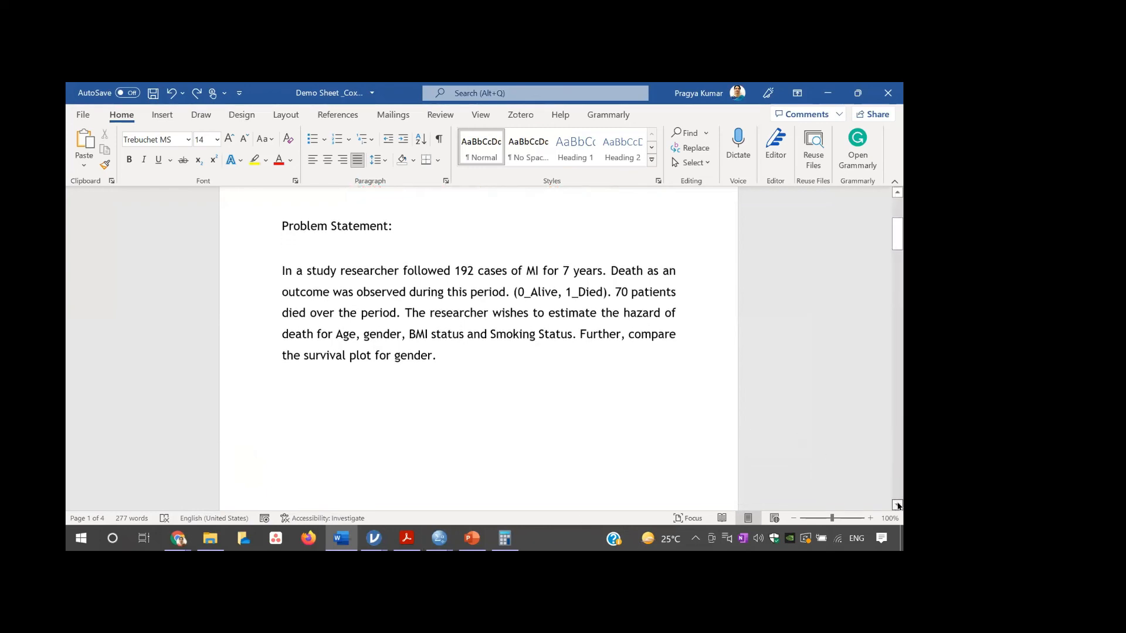
left_click(898, 505)
left_click(898, 505)
left_click_drag(899, 505, 898, 505)
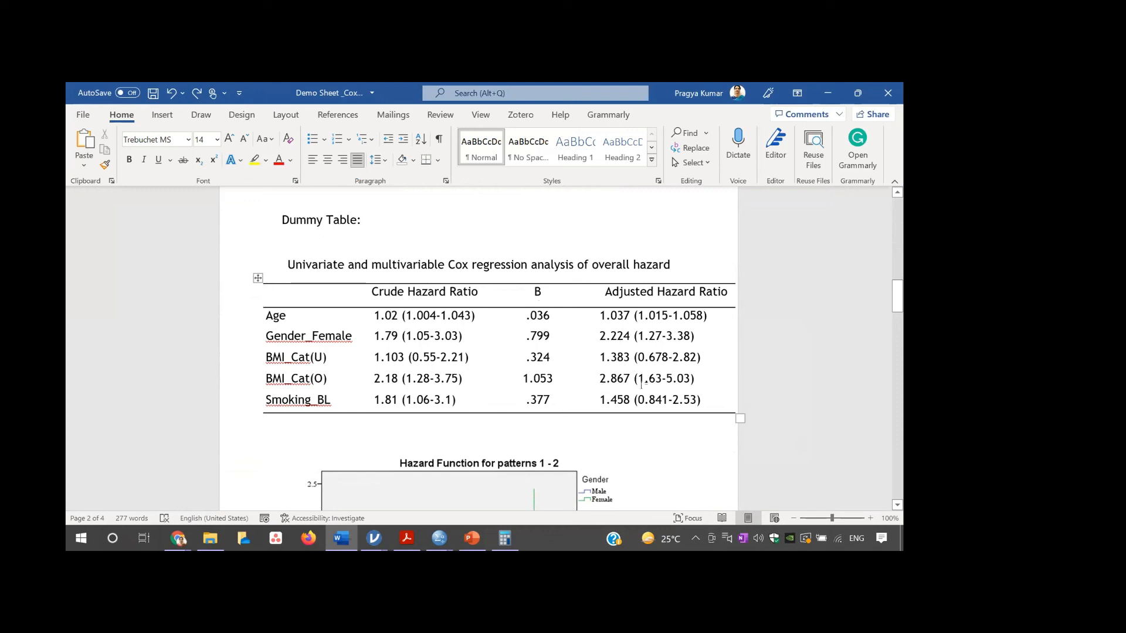
left_click(896, 505)
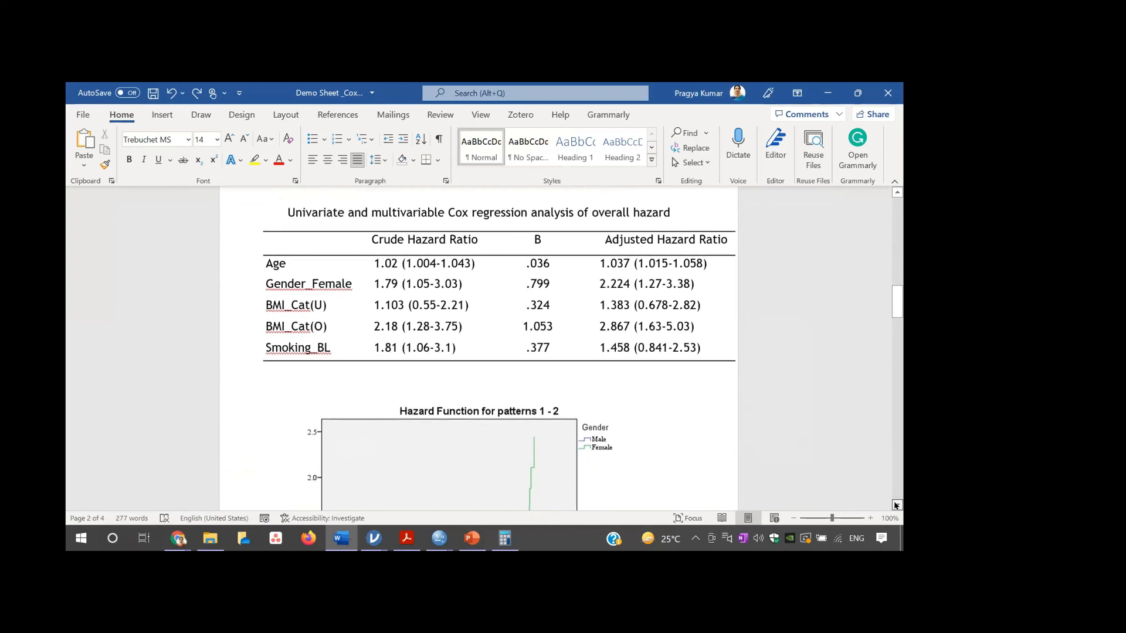
- Examine the hazard function plot by gender and read the Interpretation section, singling out the words "multivariable Cox"
scroll(895, 506, "down", 5)
scroll(896, 505, "down", 10)
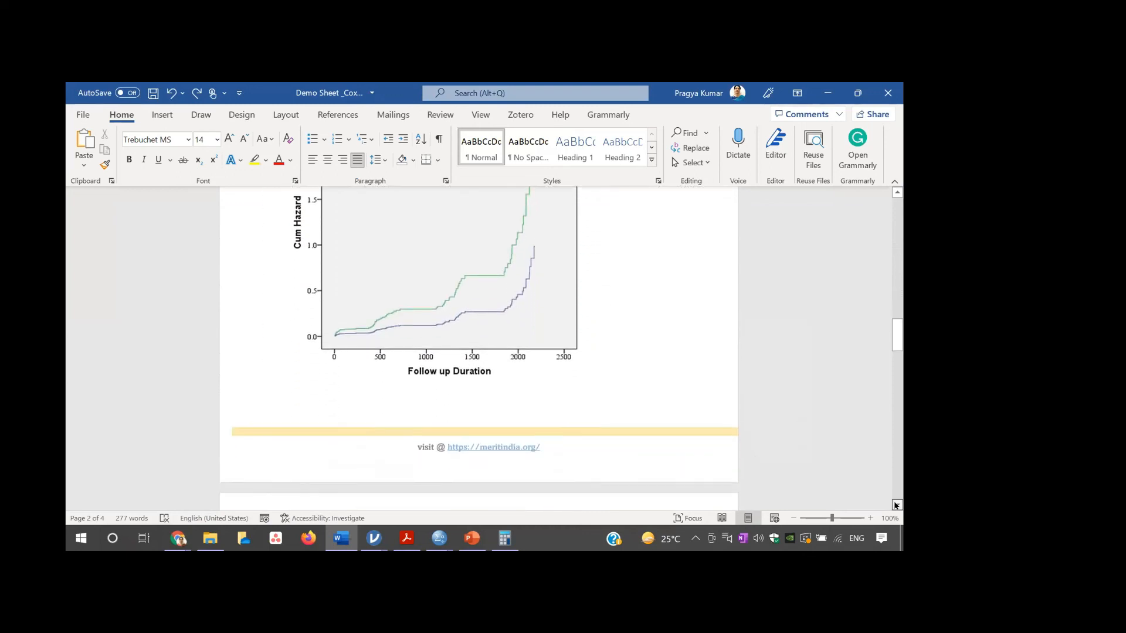
scroll(896, 506, "down", 6)
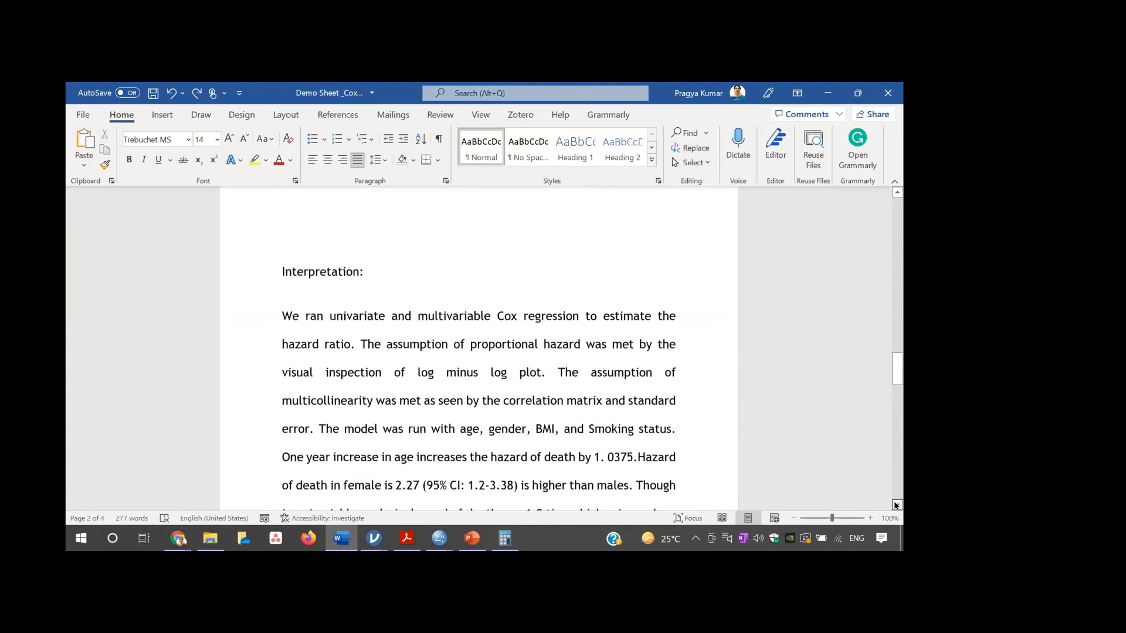
scroll(896, 505, "down", 2)
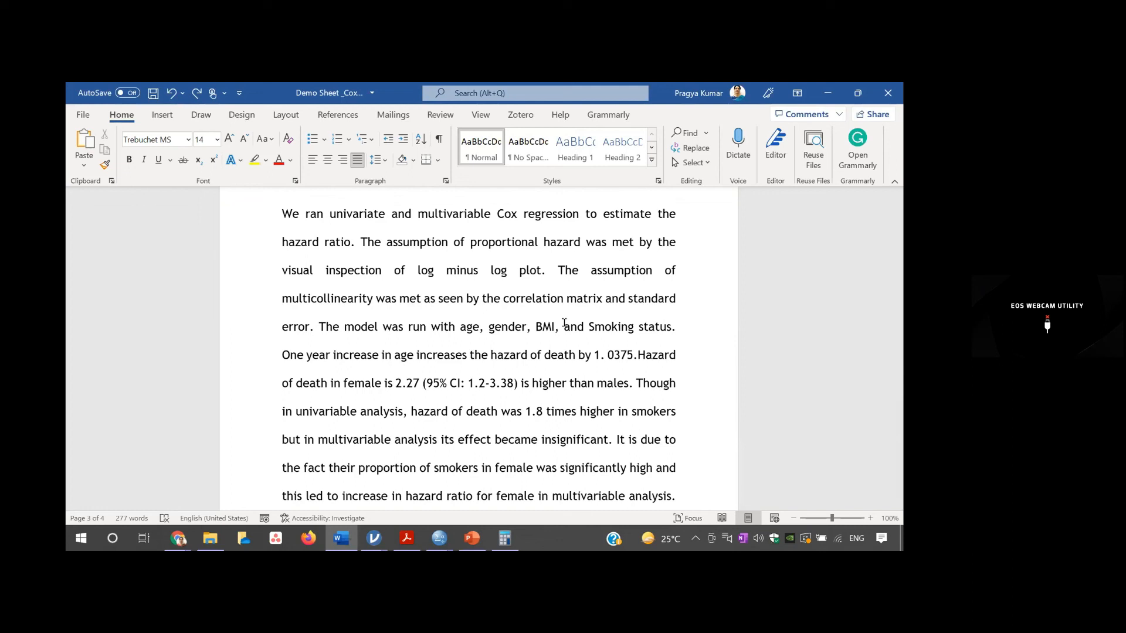
left_click_drag(421, 215, 507, 217)
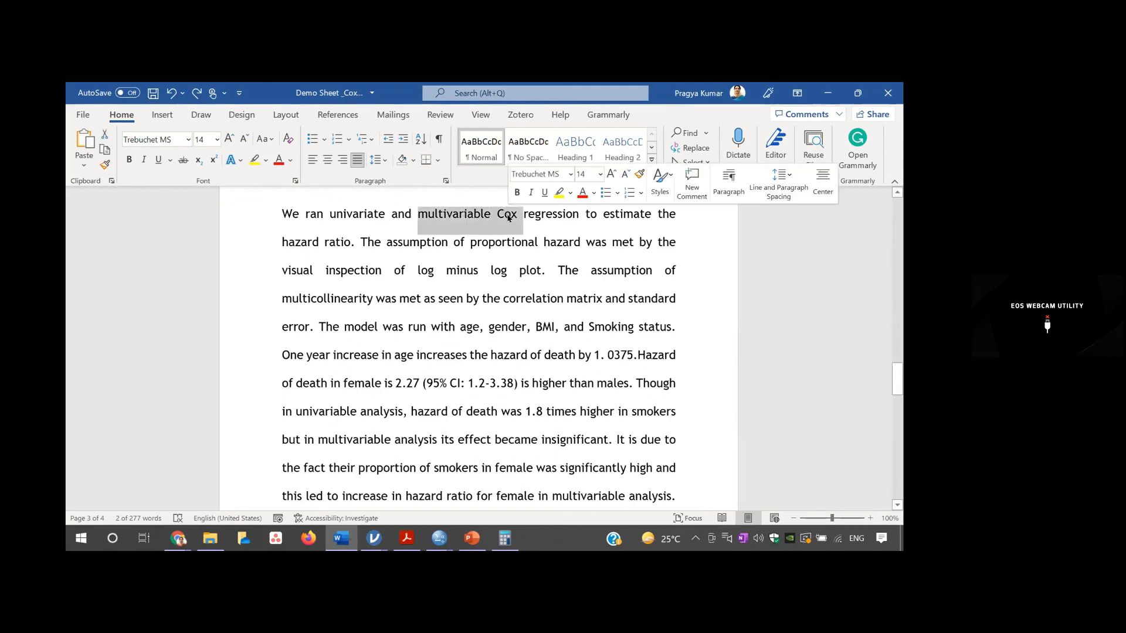
left_click(625, 299)
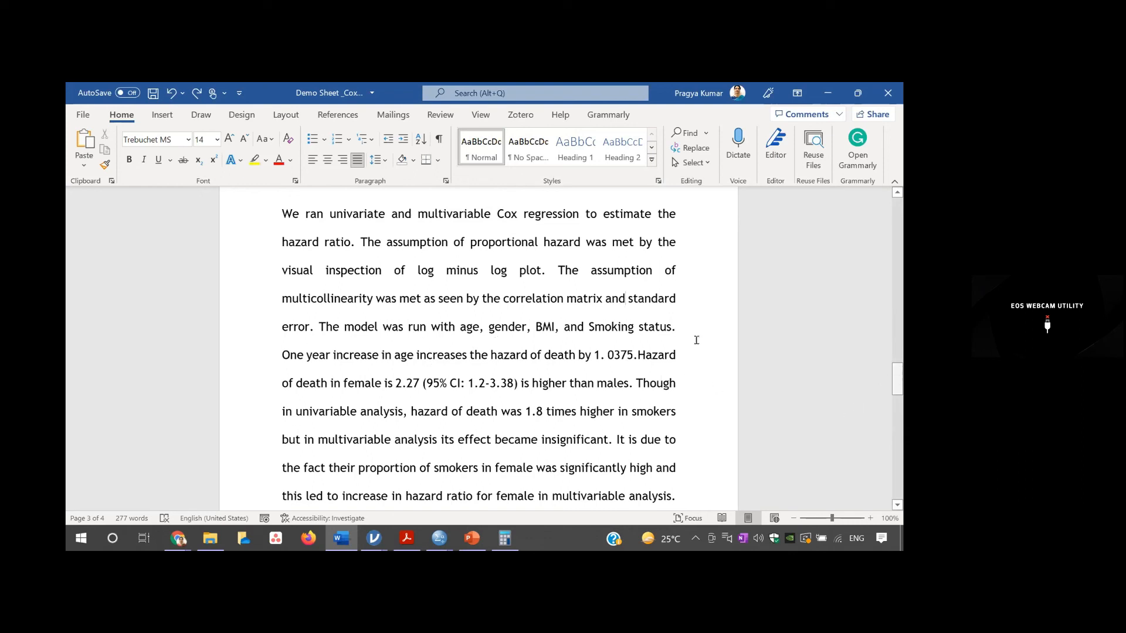
- Look through the rest of the demo sheet to its last page and switch to the Survival_Demo.sav data in SPSS
left_click_drag(897, 375, 897, 467)
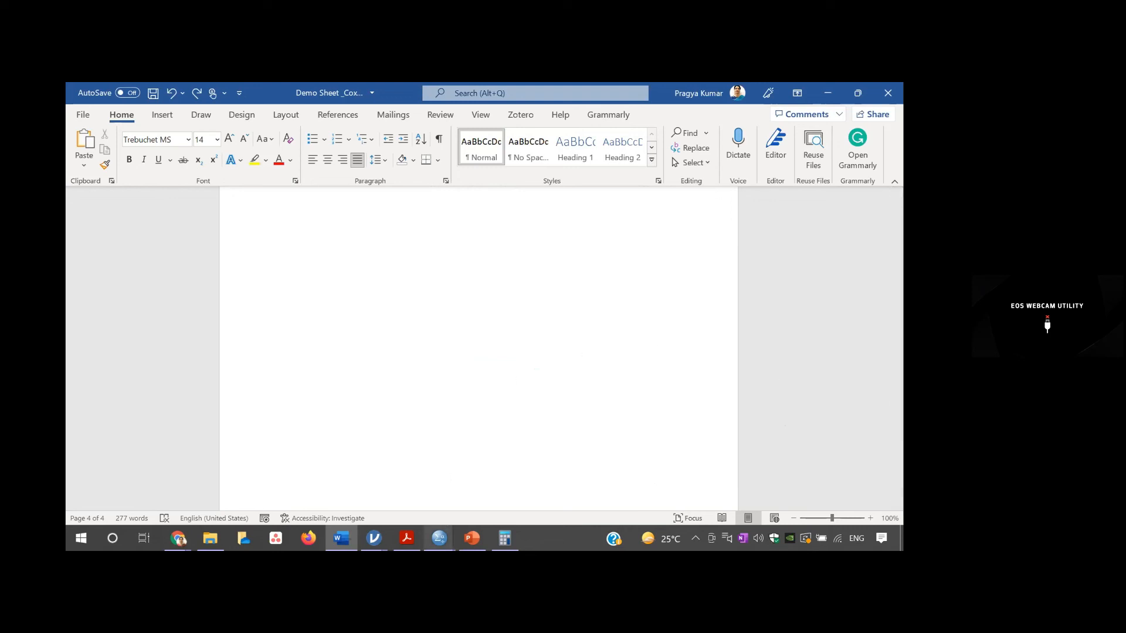
mouse_move(439, 538)
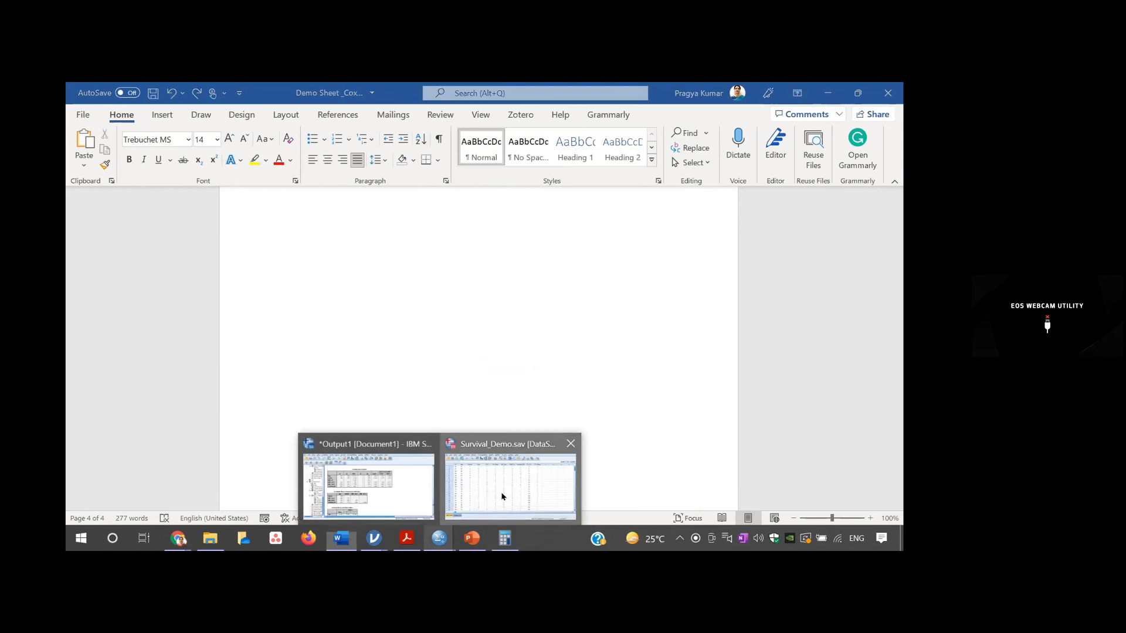
left_click(502, 497)
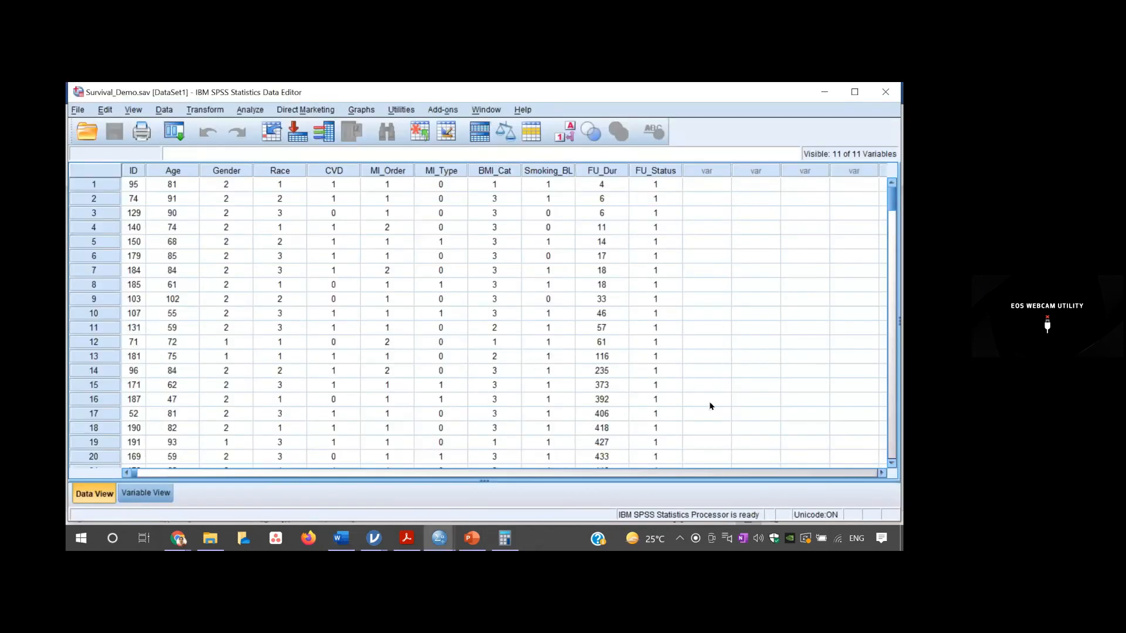